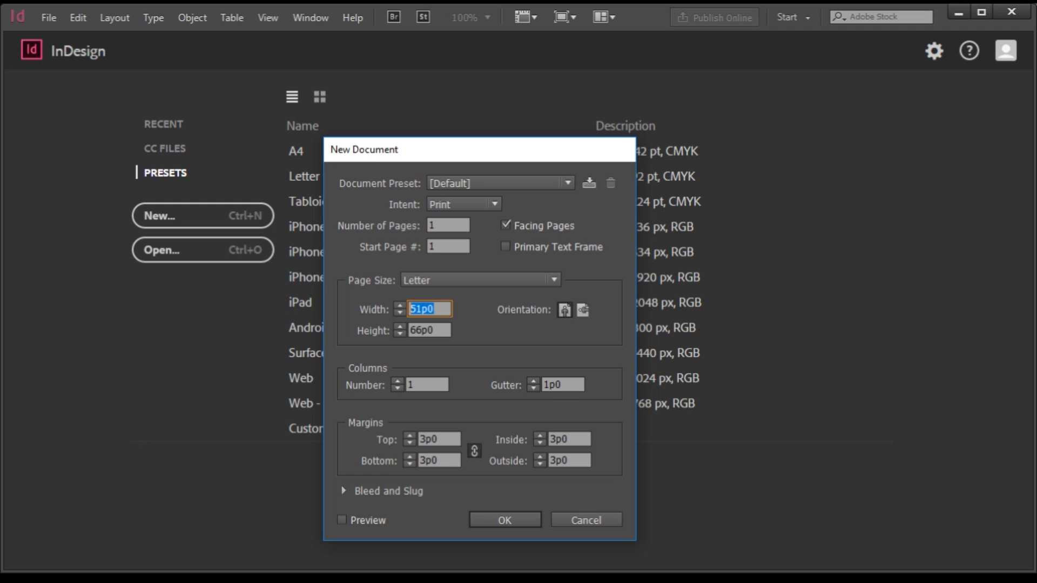
Set the new document's page width and height to 10 in each.
text(10)
key(Tab)
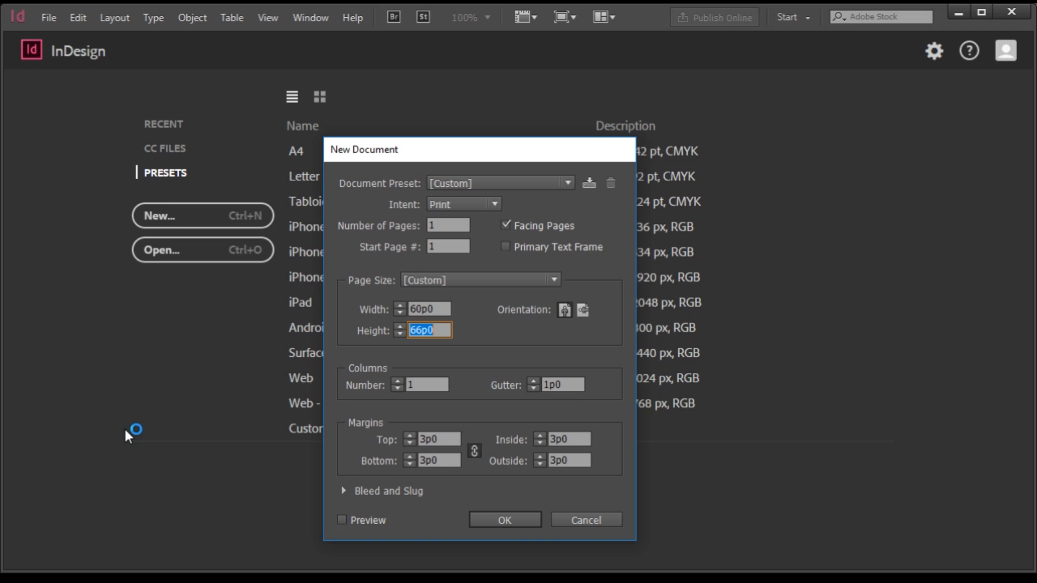
text(10in)
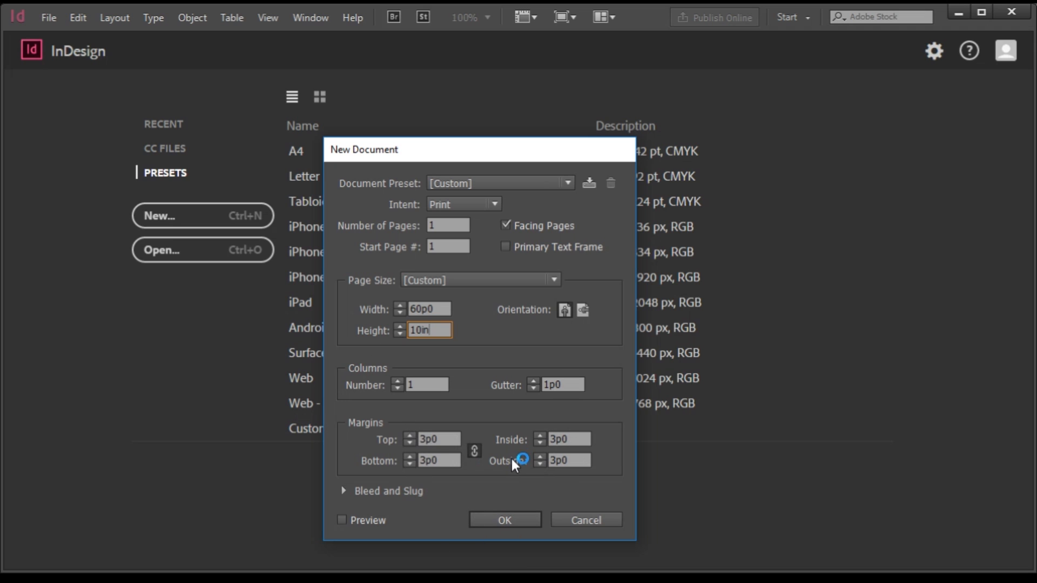
Unlink the page margins and set only the inside margin to 1 in.
click(475, 451)
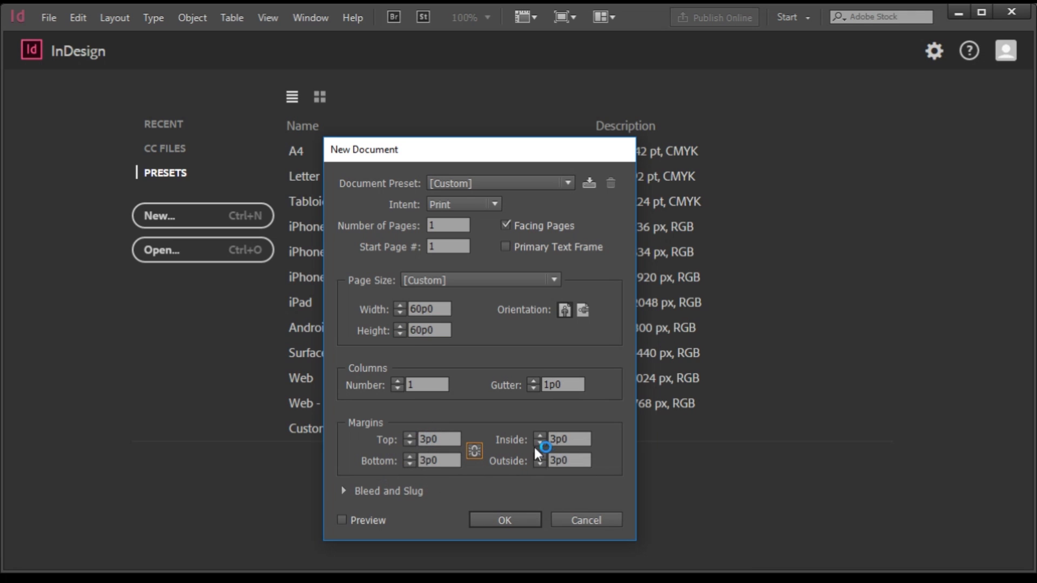
double_click(561, 440)
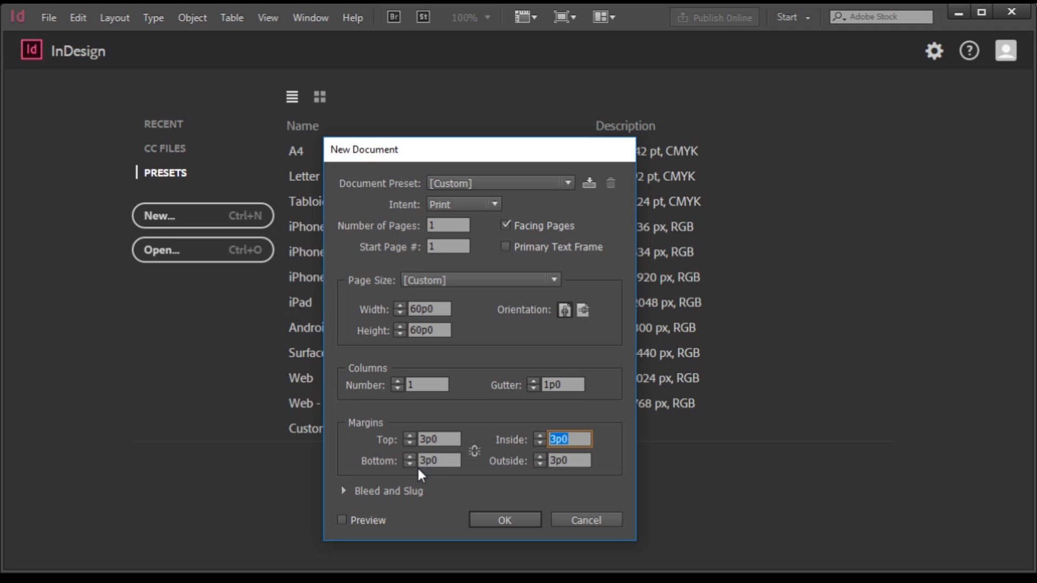
text(1in)
click(578, 463)
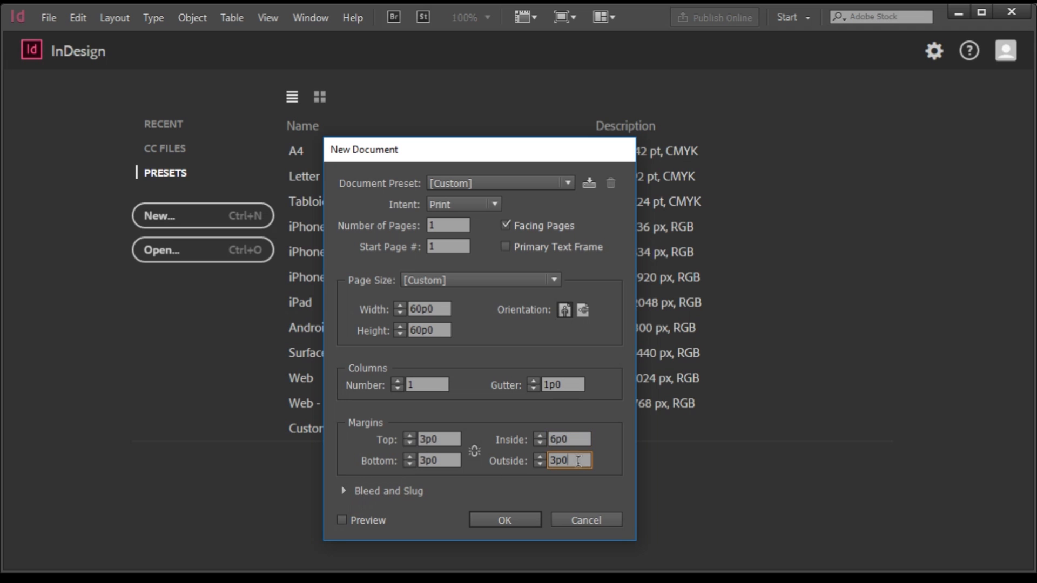
double_click(580, 461)
double_click(566, 438)
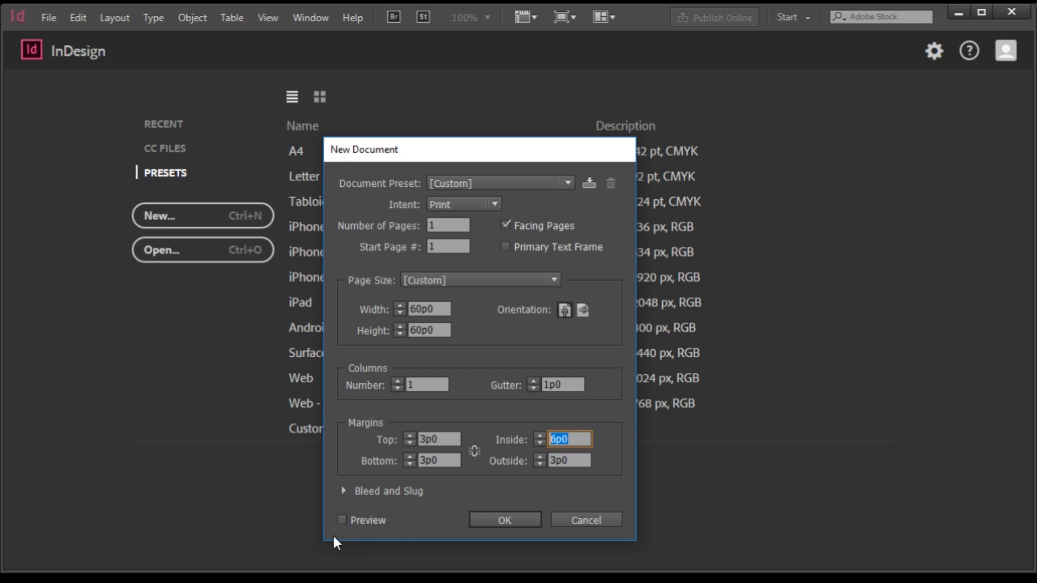
Turn on the live preview of the new document and set the number of columns to 3.
click(343, 520)
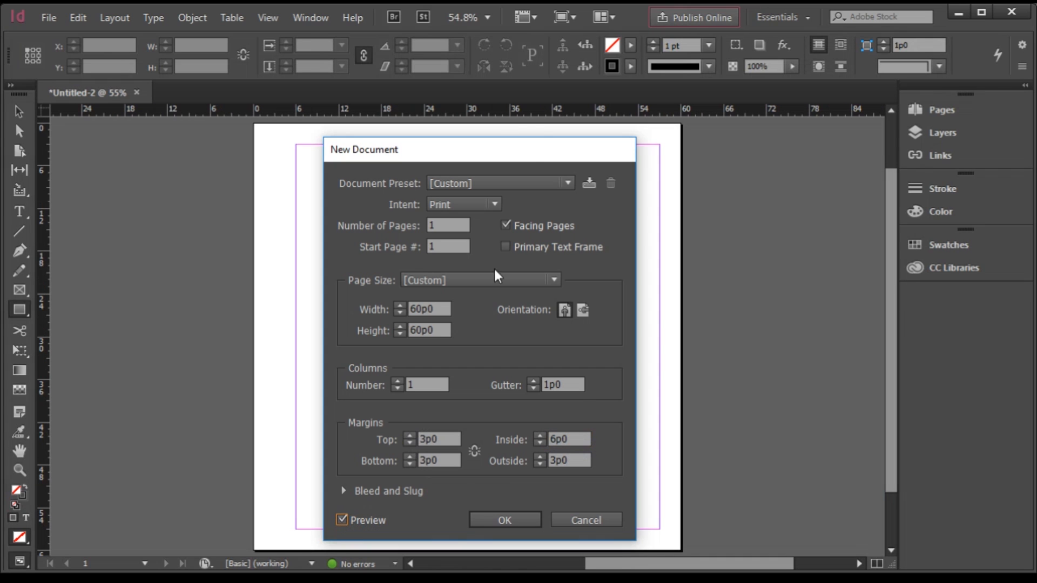
drag(471, 161, 583, 190)
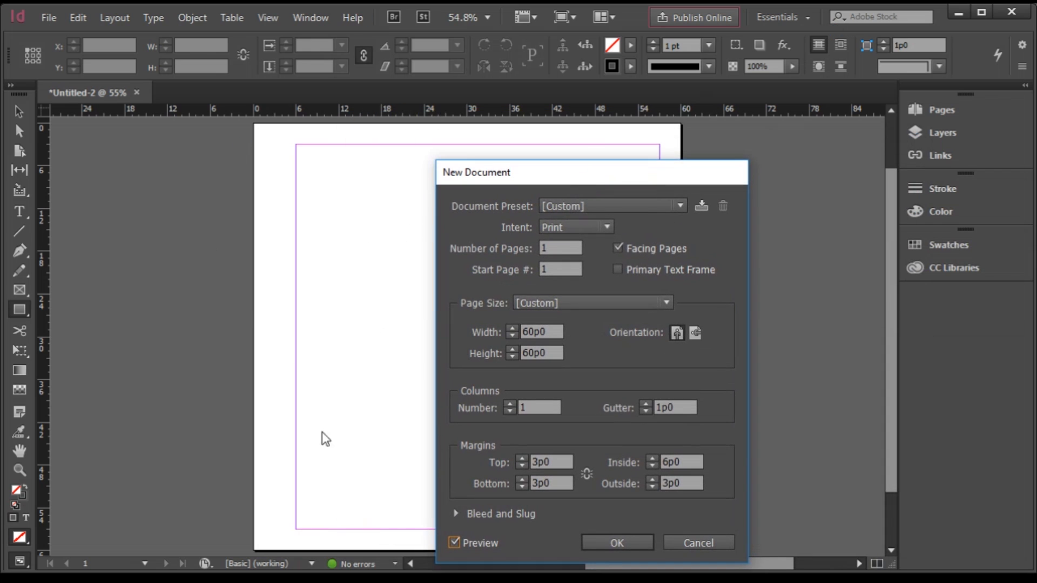
click(454, 543)
click(509, 404)
drag(547, 173, 734, 278)
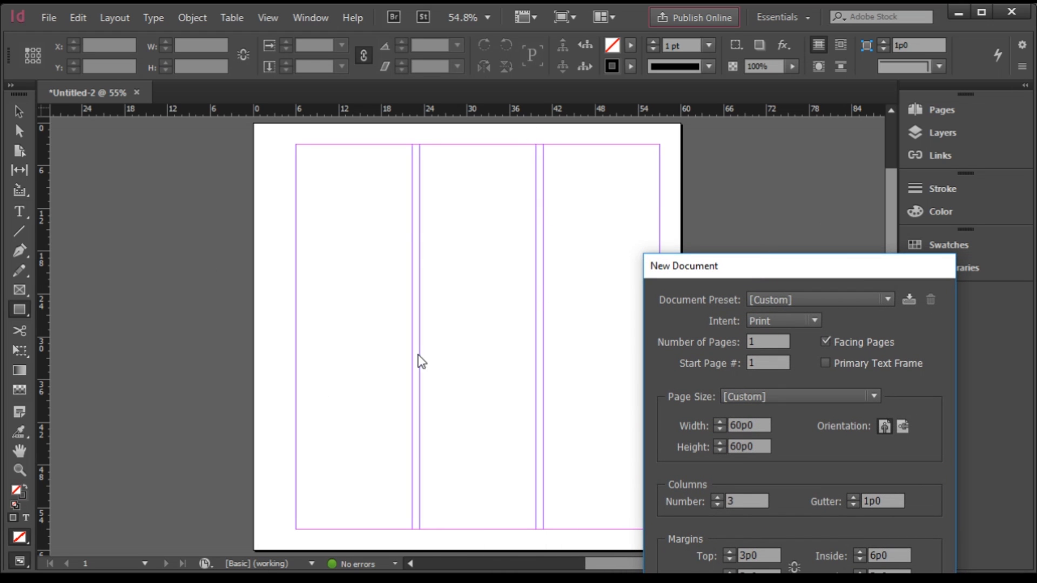
drag(741, 268, 723, 166)
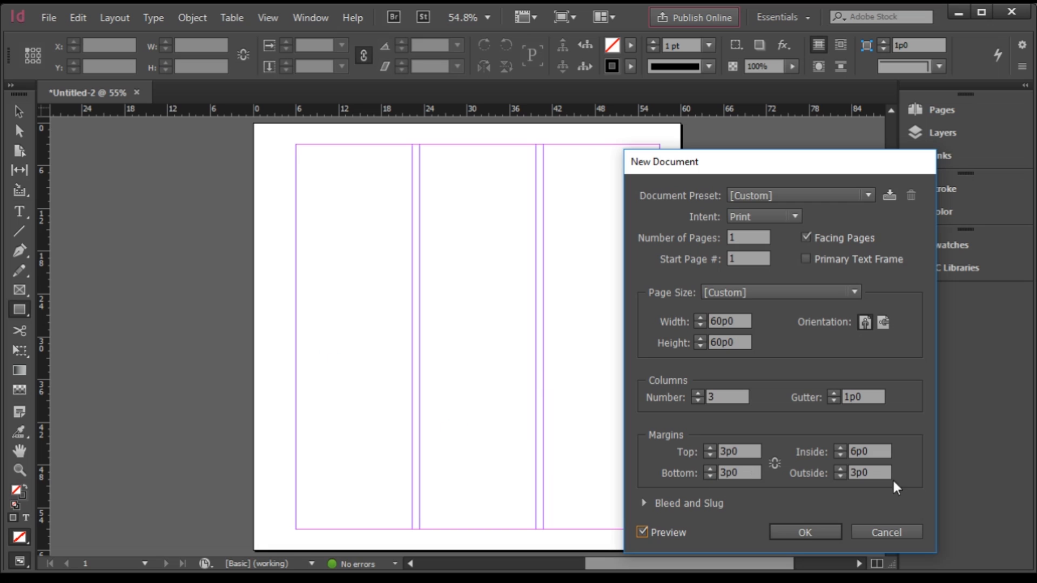
Set the column gutter to 0.5p and create the document.
double_click(853, 396)
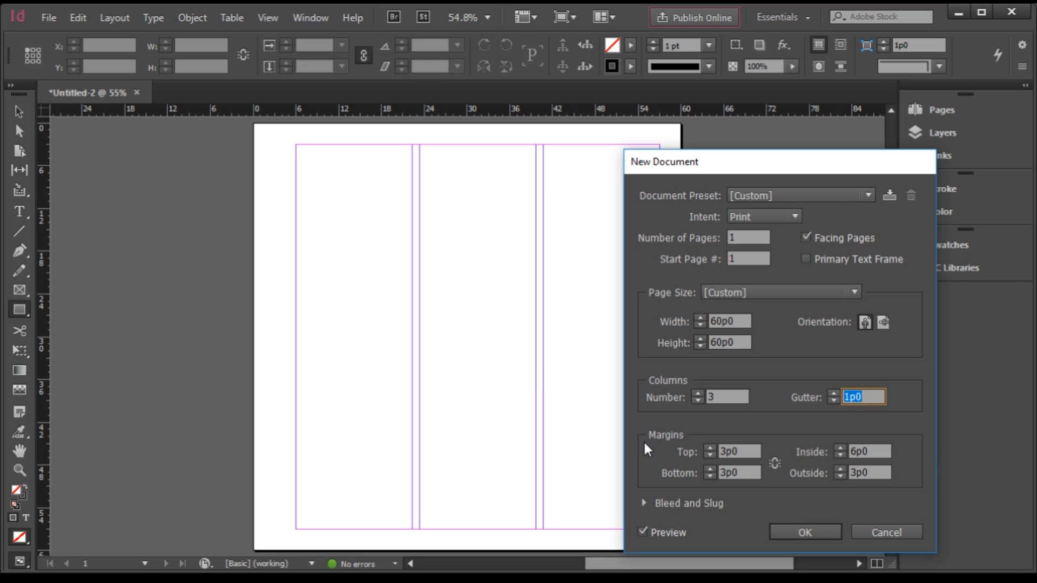
text(0.5p)
click(735, 399)
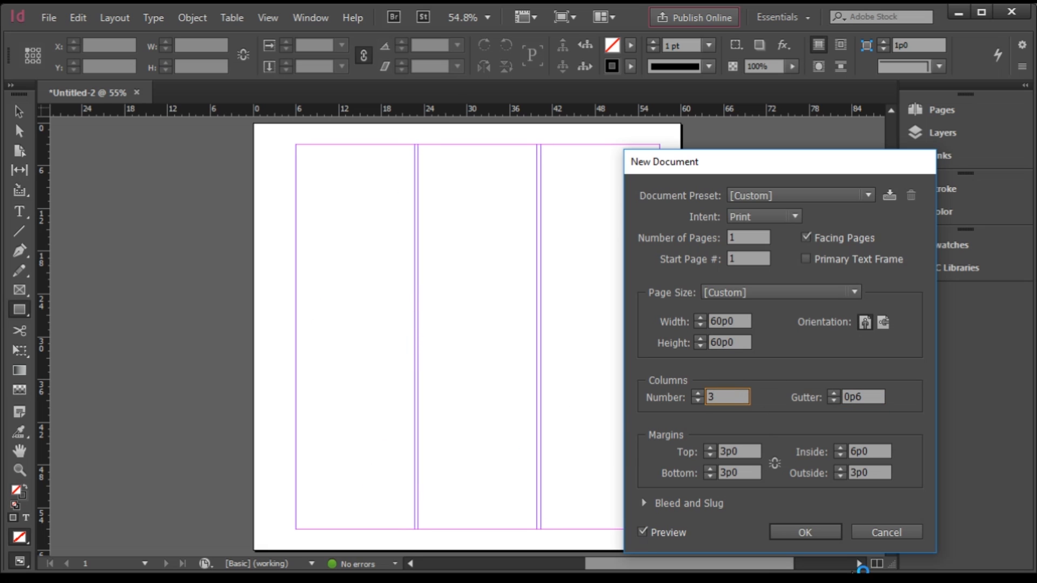
click(829, 534)
Examine the new page's margins and column guides at different magnifications.
scroll(486, 422, down, 2)
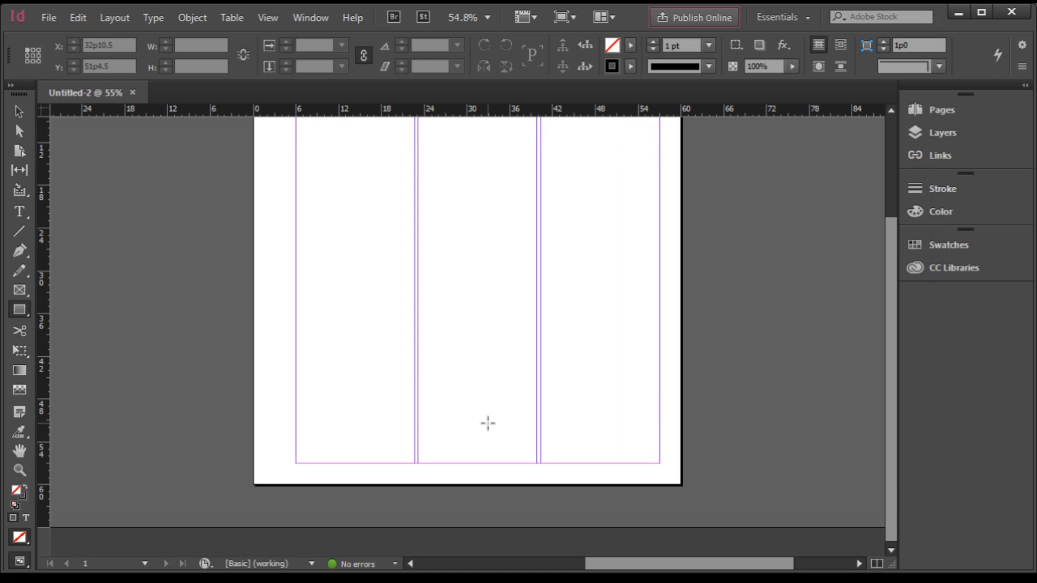
scroll(487, 422, up, 4)
scroll(483, 416, down, 3)
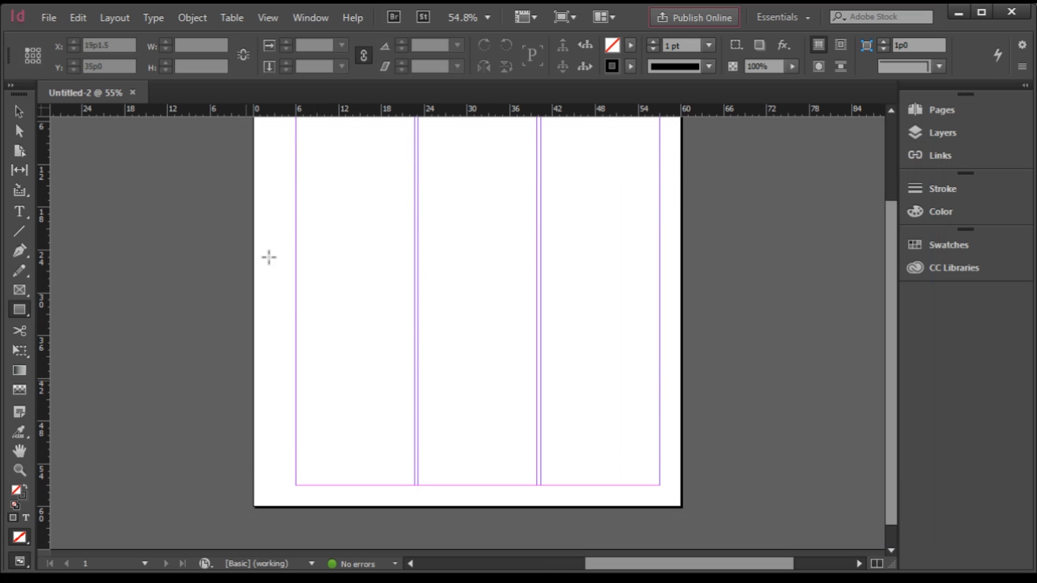
scroll(209, 521, down, 3)
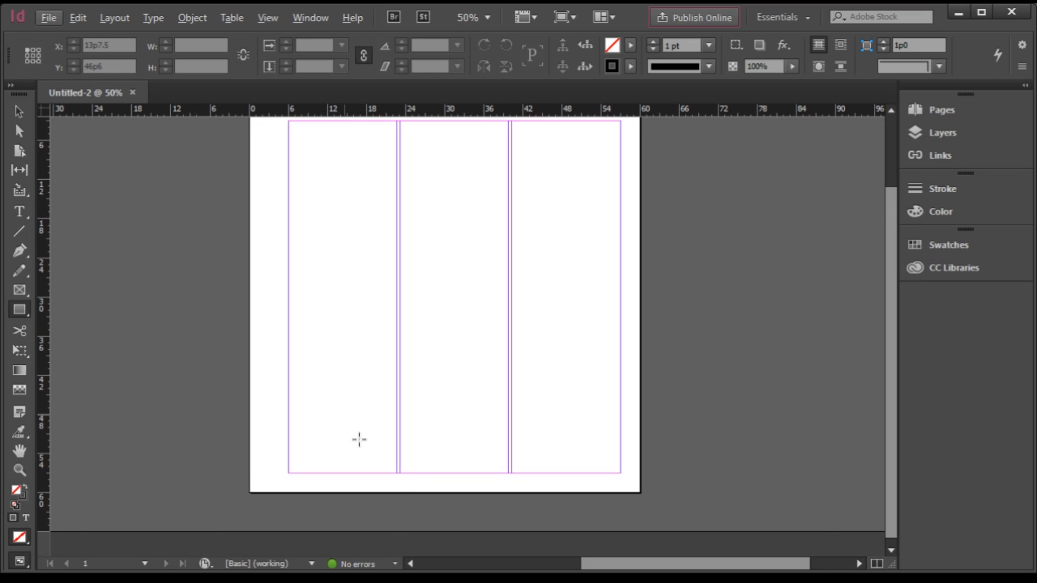
scroll(429, 432, up, 1)
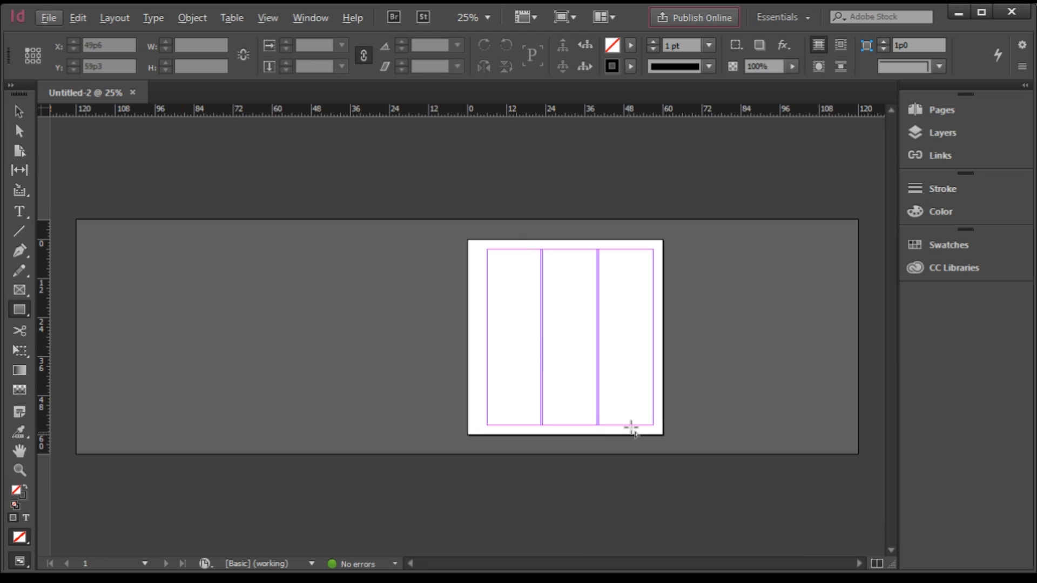
scroll(630, 429, up, 2)
scroll(556, 382, down, 1)
scroll(549, 388, down, 1)
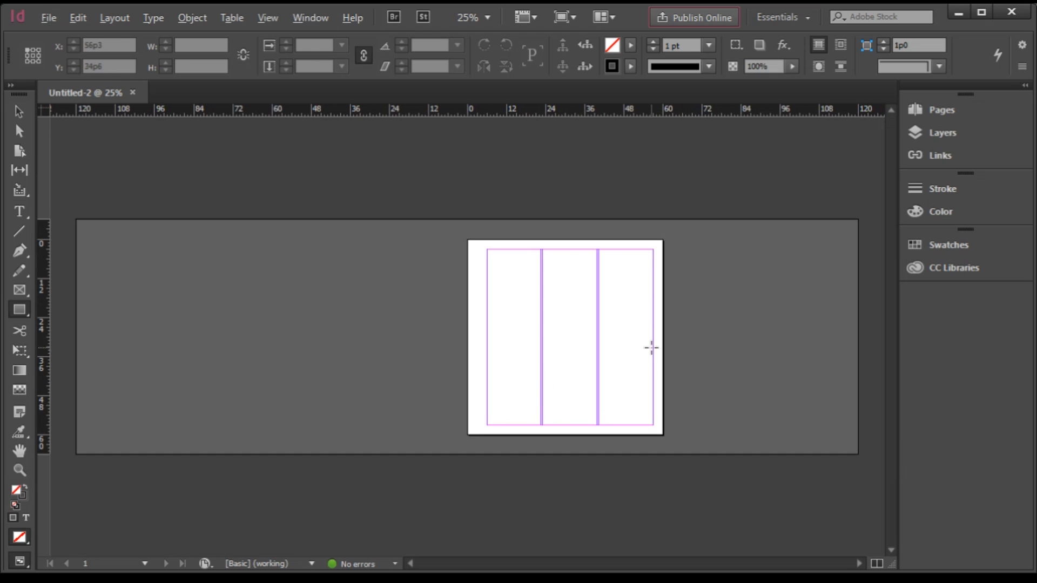
scroll(634, 324, up, 1)
scroll(597, 301, down, 1)
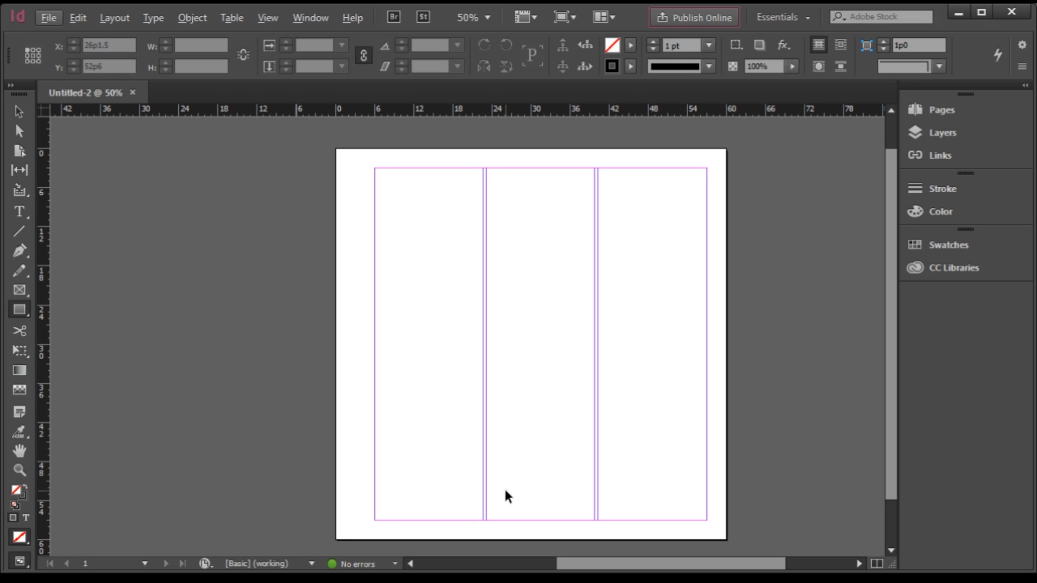
Start placing a file and browse from the Desktop's portfolio folder to the images folder inside resources.
key(ctrl+d)
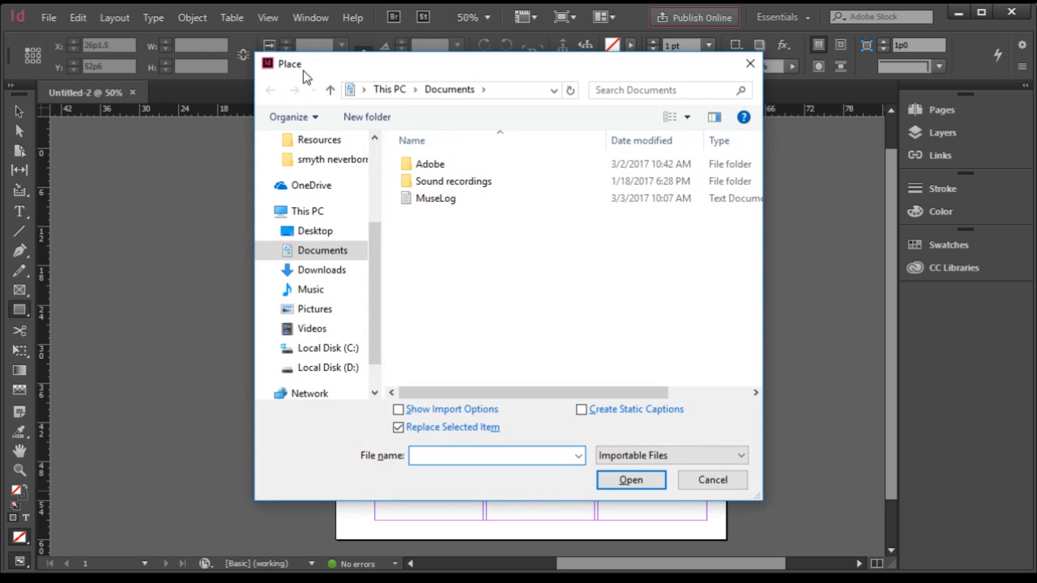
drag(312, 66, 210, 94)
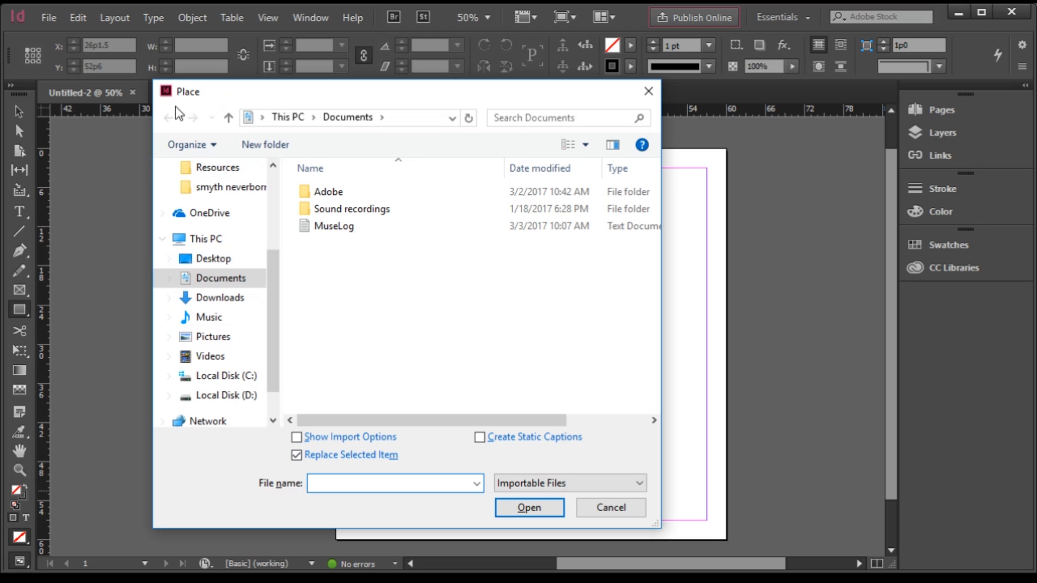
drag(231, 99, 276, 95)
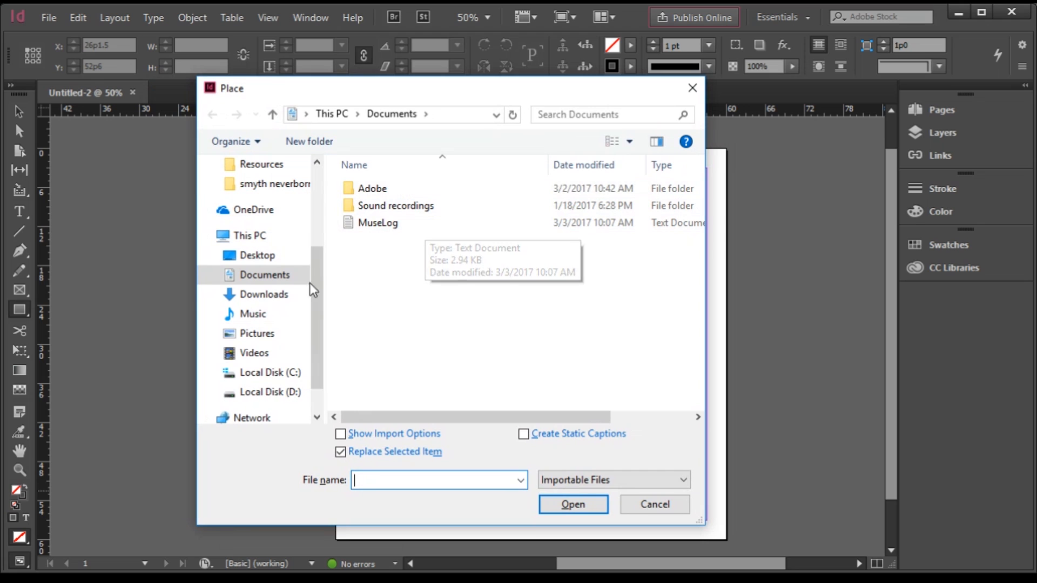
drag(319, 306, 314, 270)
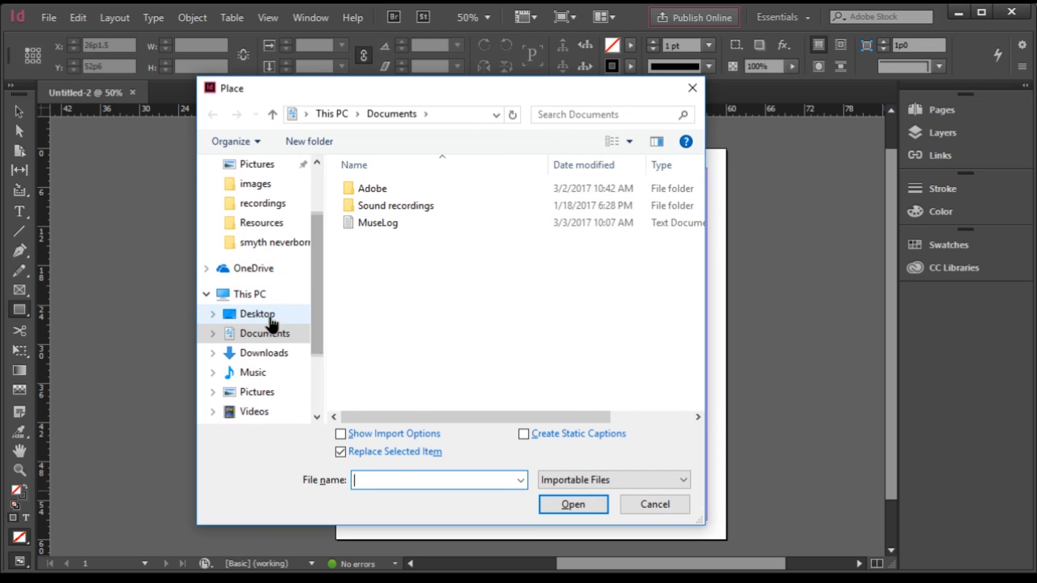
click(270, 316)
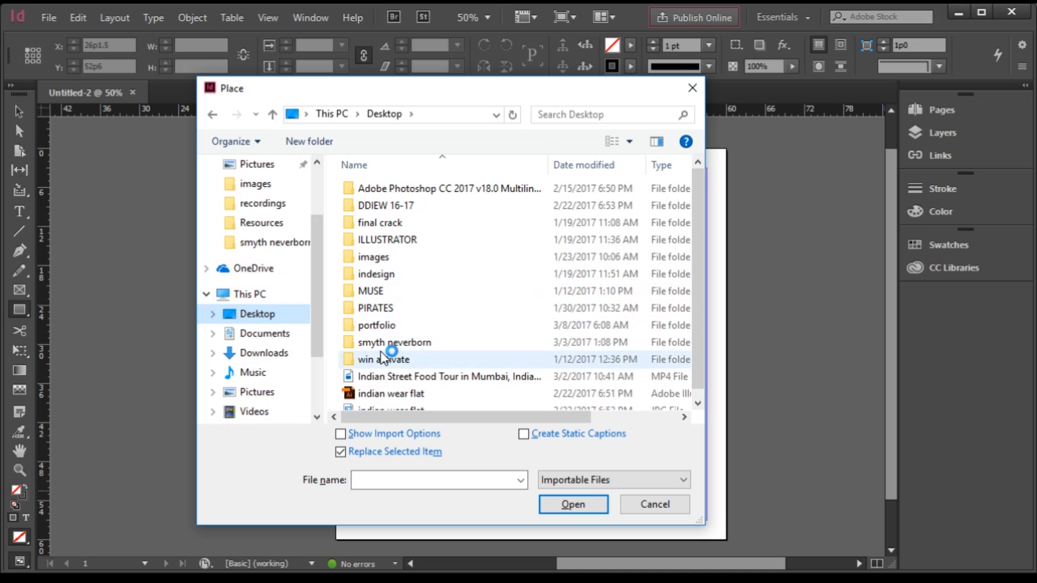
double_click(390, 326)
double_click(391, 326)
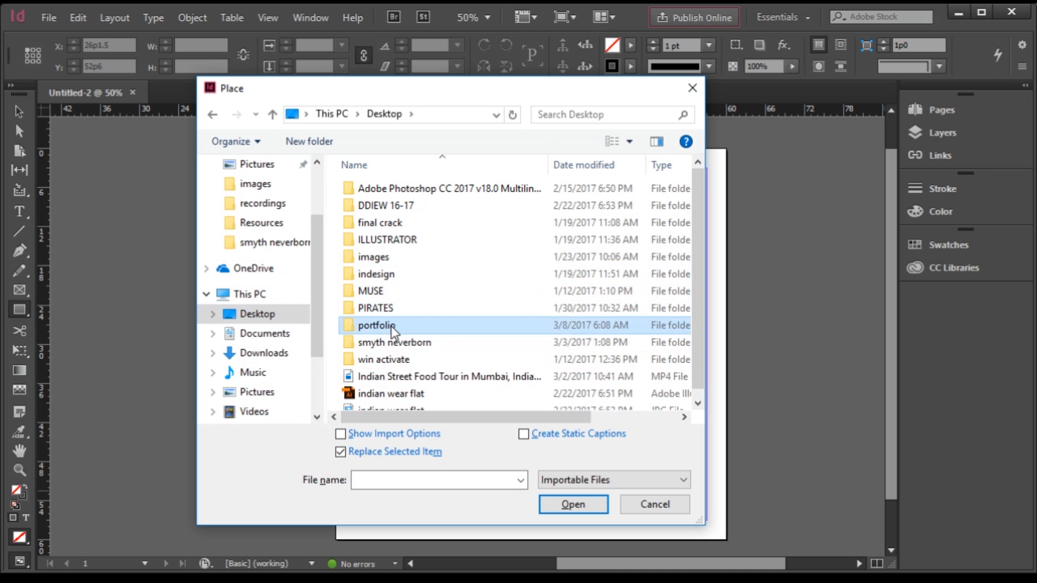
double_click(409, 192)
double_click(402, 192)
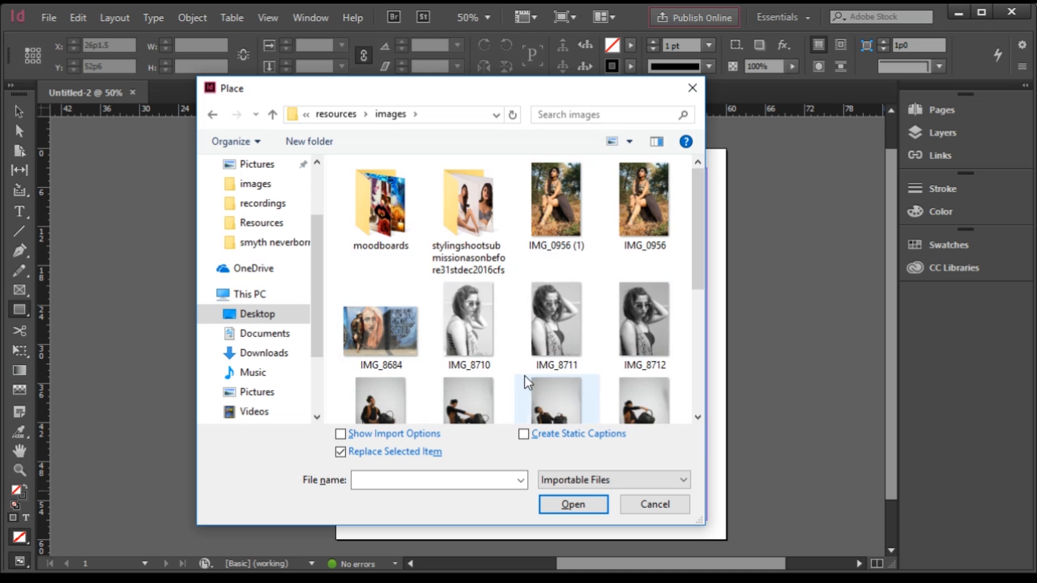
Place IMG_8816 at full size with its upper-left corner on the page's top edge, at about X 19p7, Y 0p0.
drag(697, 237, 687, 354)
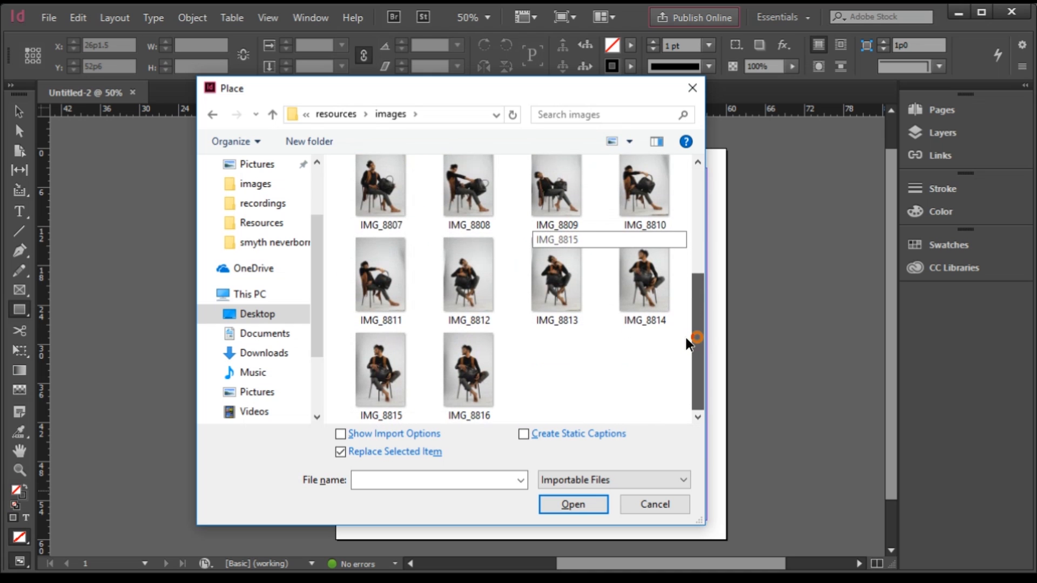
click(478, 365)
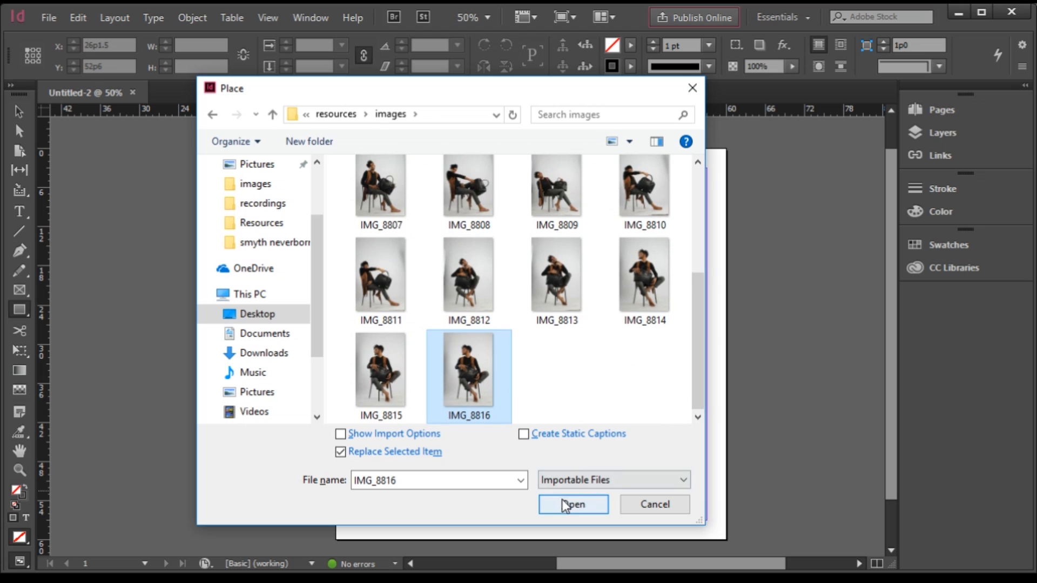
click(592, 511)
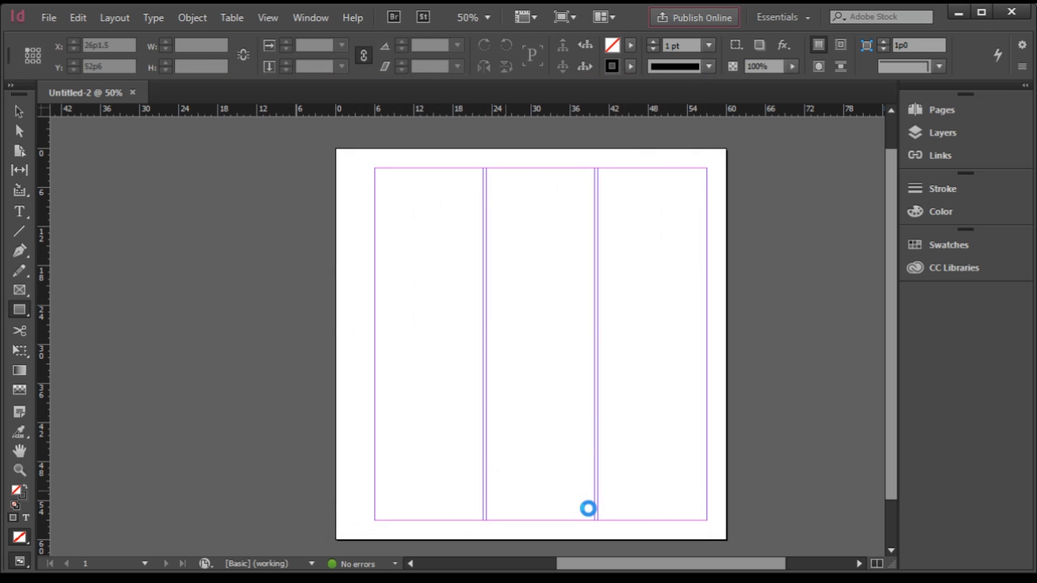
click(572, 425)
scroll(563, 332, down, 2)
scroll(557, 315, up, 3)
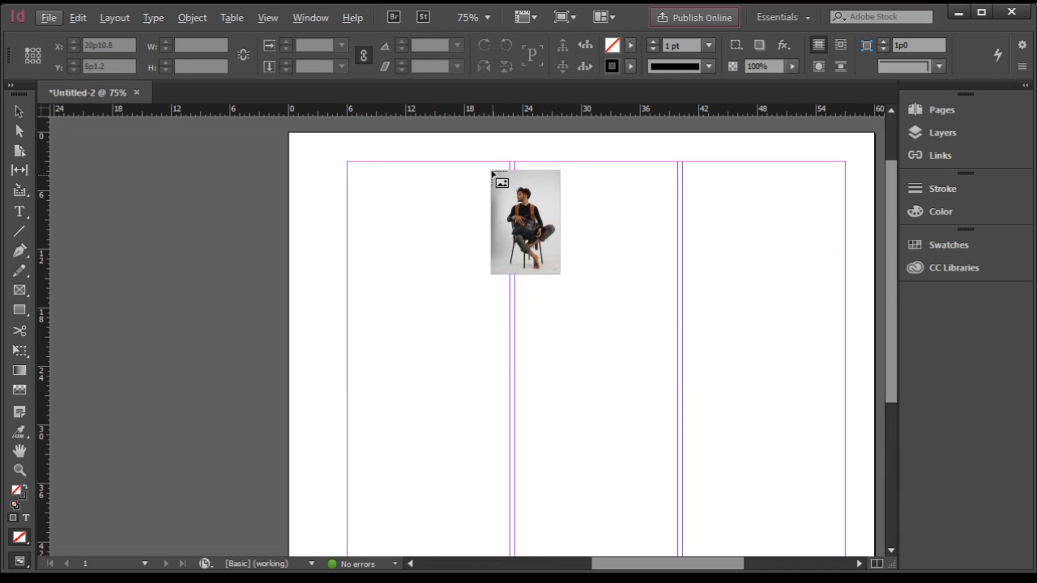
drag(480, 133, 480, 142)
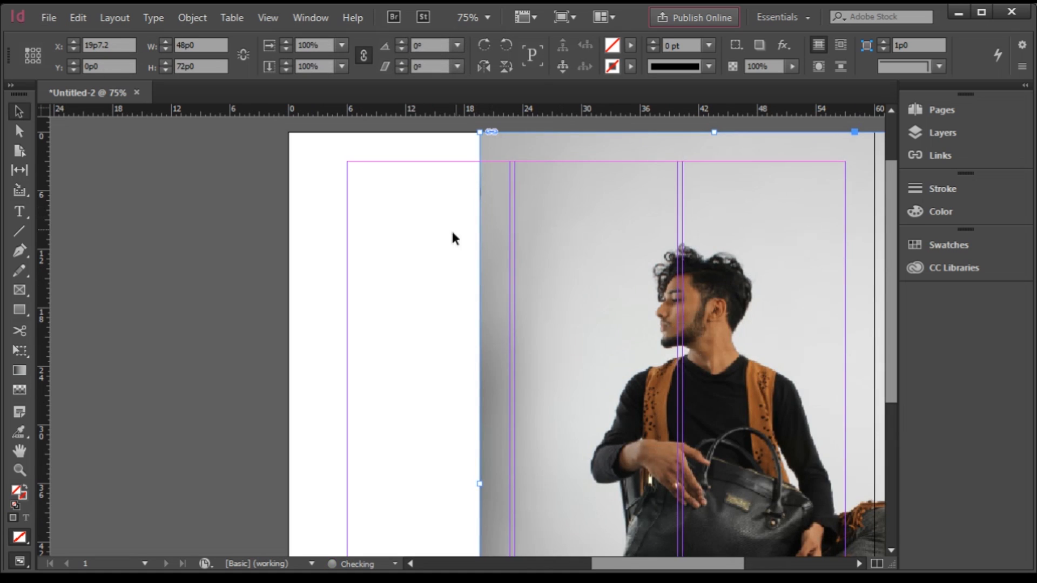
Crop the photo's frame to the page's lower-right corner, about 40p5 wide and 60p0 high, and deselect it.
scroll(428, 248, down, 1)
scroll(741, 458, up, 3)
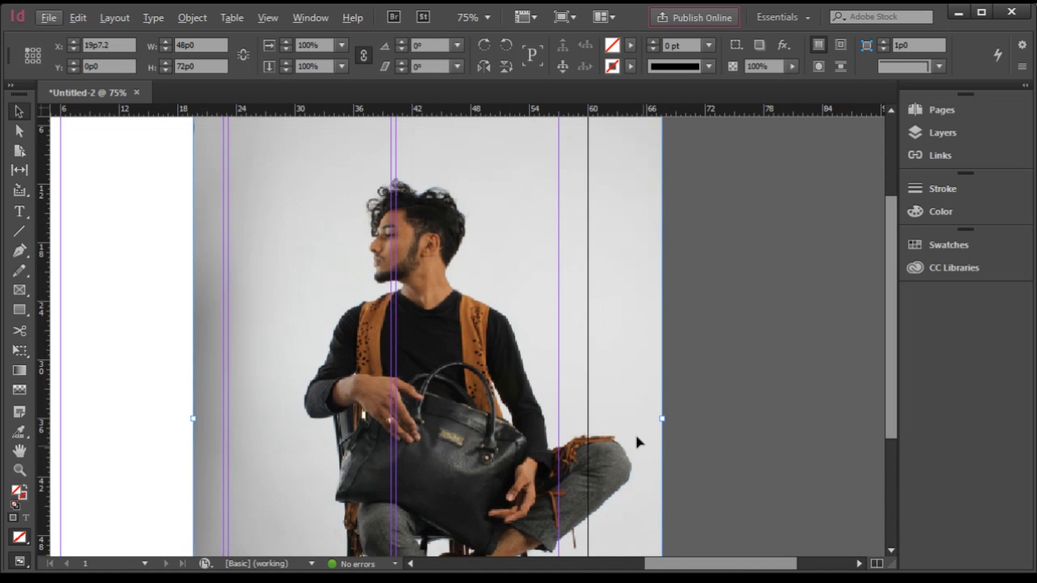
scroll(637, 438, down, 2)
scroll(540, 387, down, 3)
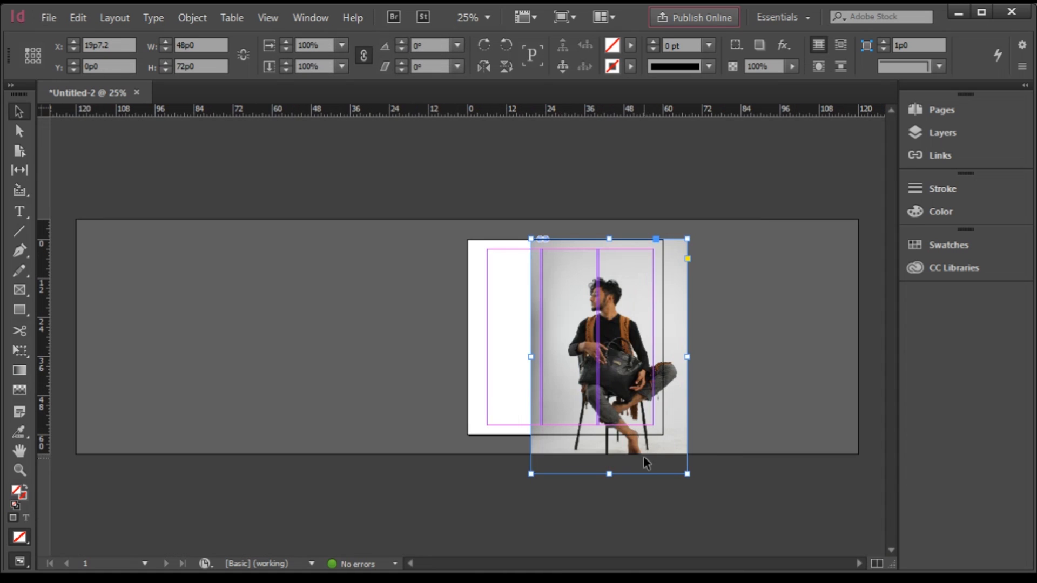
scroll(594, 373, up, 1)
scroll(578, 358, down, 1)
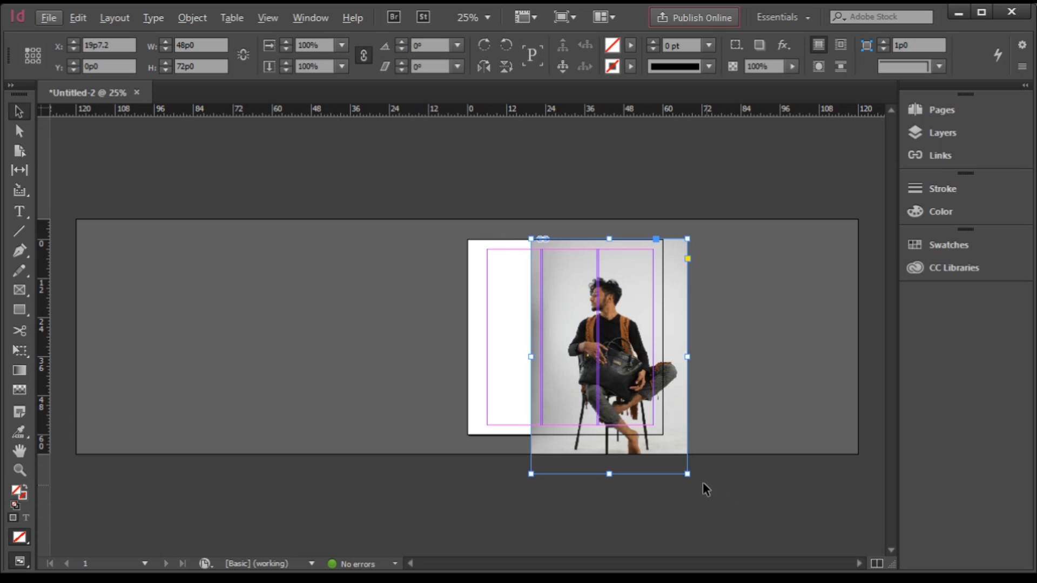
drag(687, 474, 663, 435)
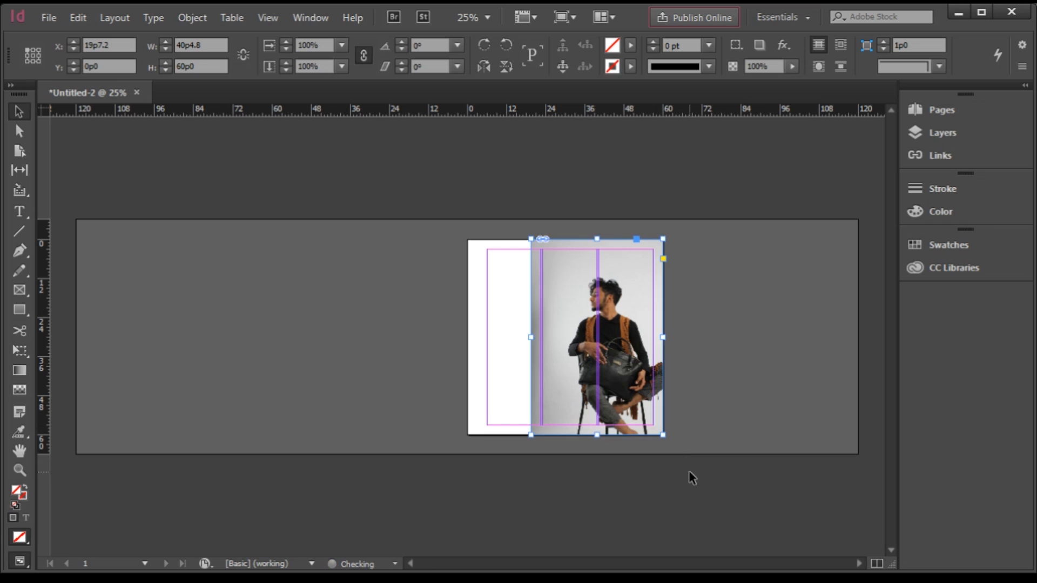
click(701, 409)
scroll(655, 407, up, 1)
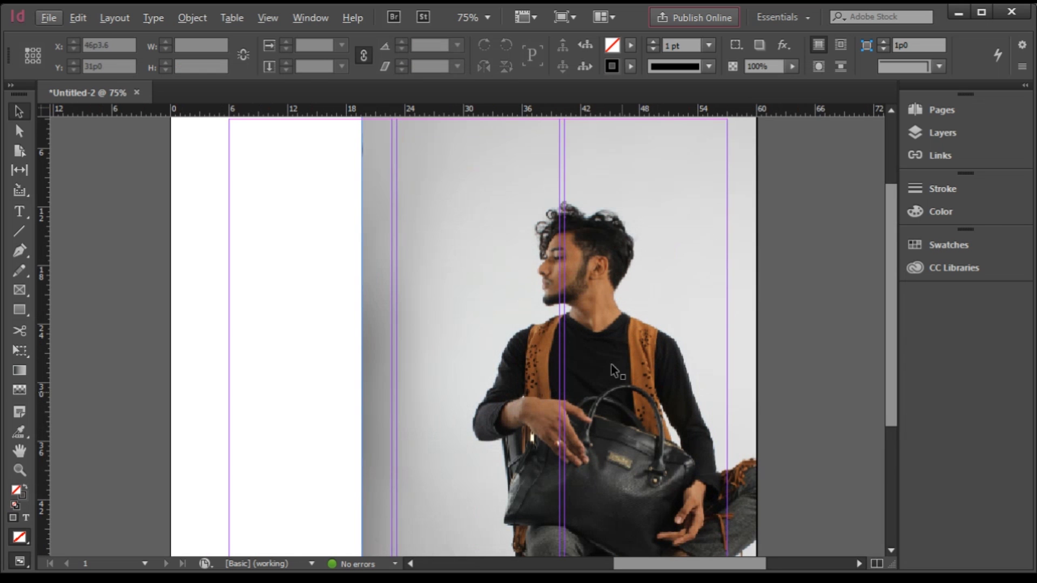
Restore the photo's uncropped frame and scale photo and frame together to about 40p5 wide and 60p7 high, reaching the page's right edge.
scroll(606, 378, down, 1)
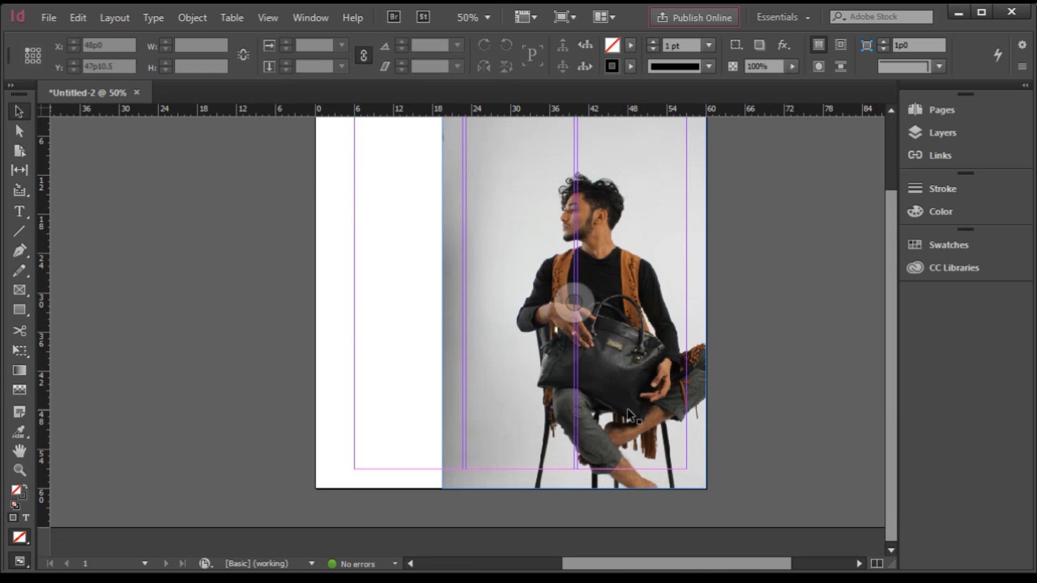
scroll(616, 353, down, 1)
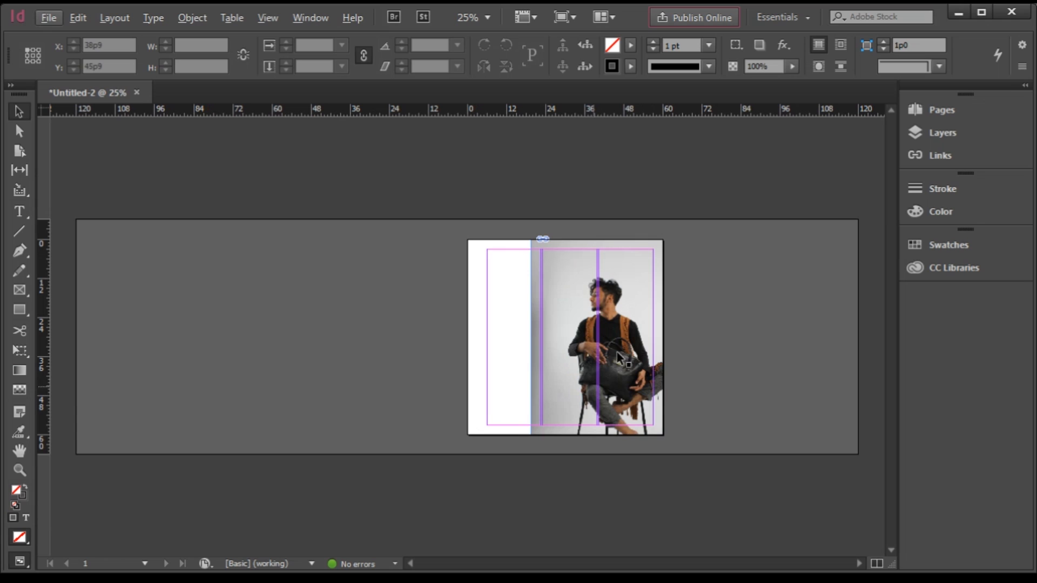
click(683, 412)
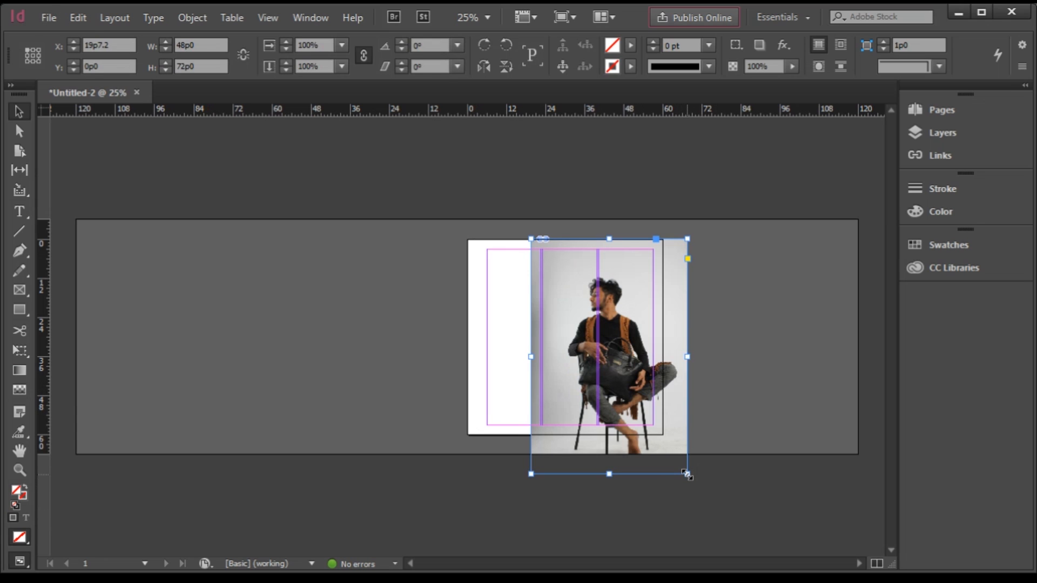
drag(686, 473, 662, 429)
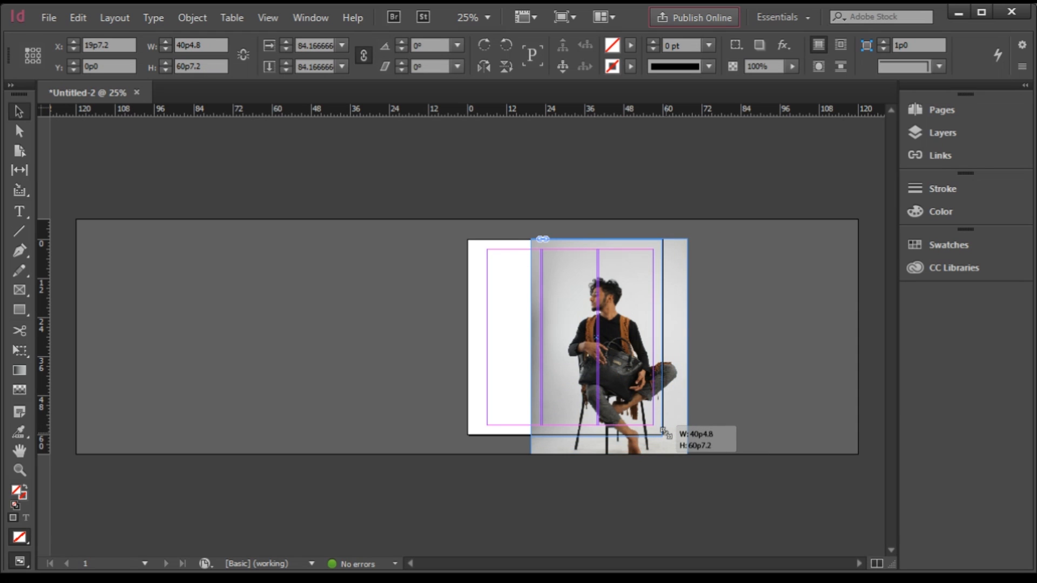
drag(664, 431, 664, 432)
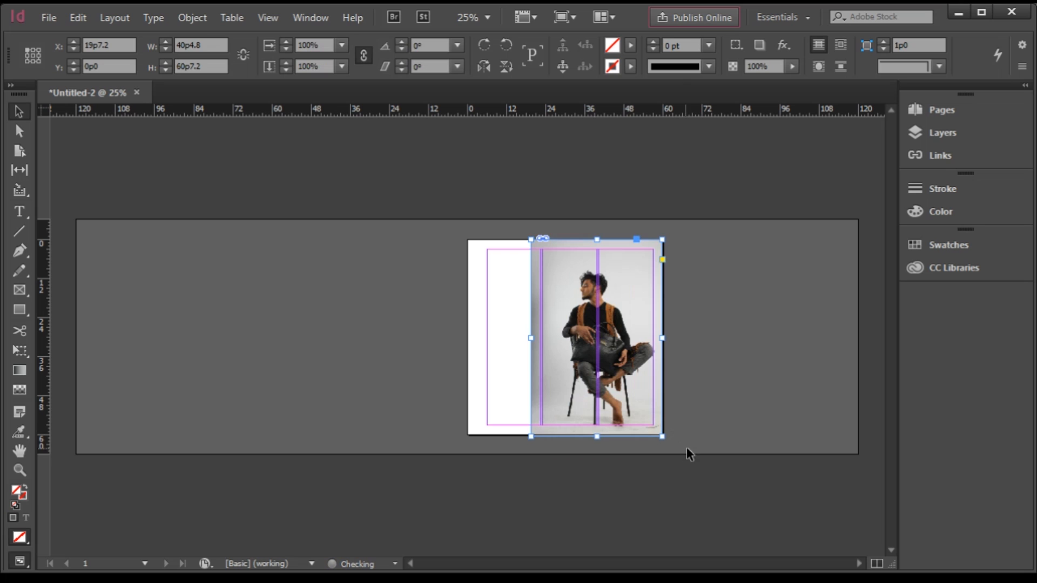
click(699, 421)
Crop the bottom edge of the photo's frame to the page's bottom edge, making it 60p0 high, and check its upper edge.
scroll(643, 411, up, 2)
scroll(684, 462, down, 4)
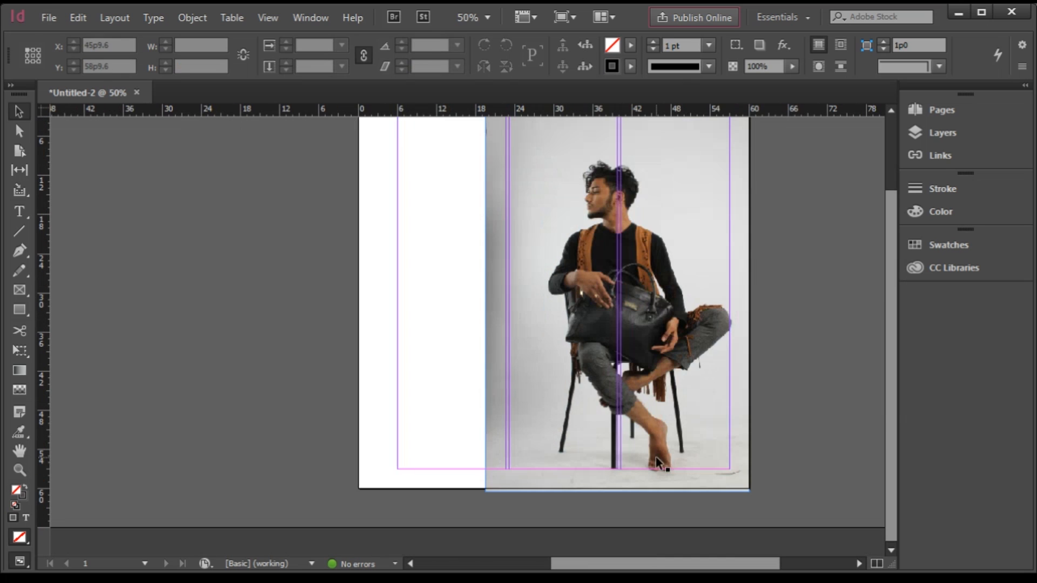
scroll(656, 457, down, 1)
click(736, 484)
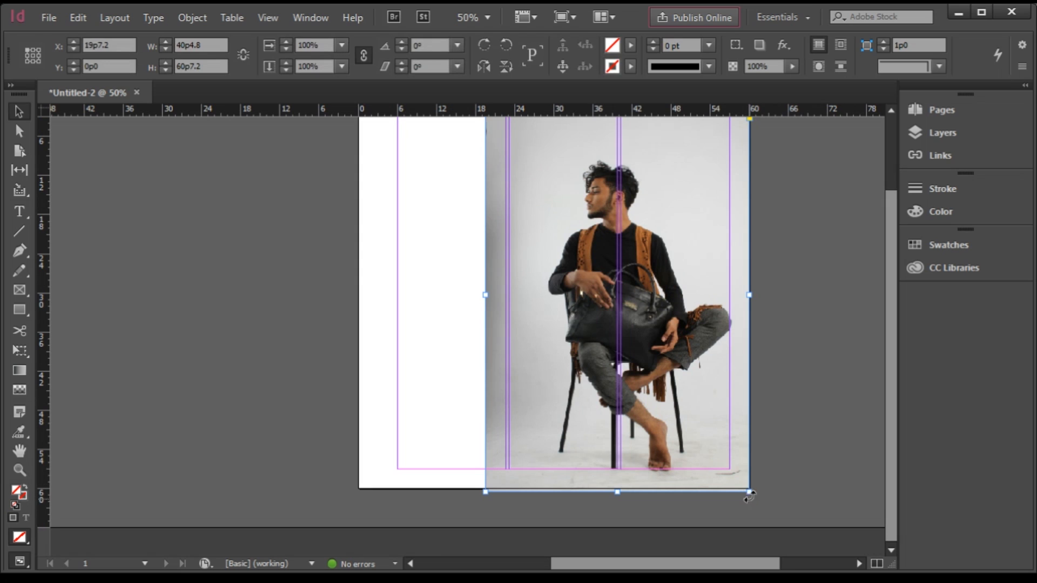
mouse_move(750, 491)
mouse_down()
mouse_move(744, 484)
mouse_move(750, 492)
mouse_up()
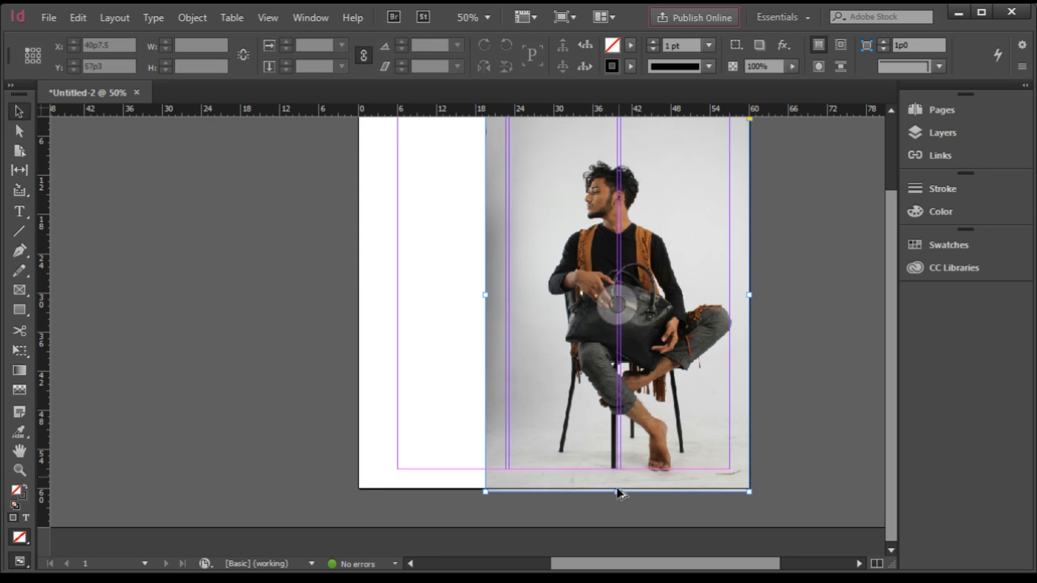
scroll(618, 510, up, 3)
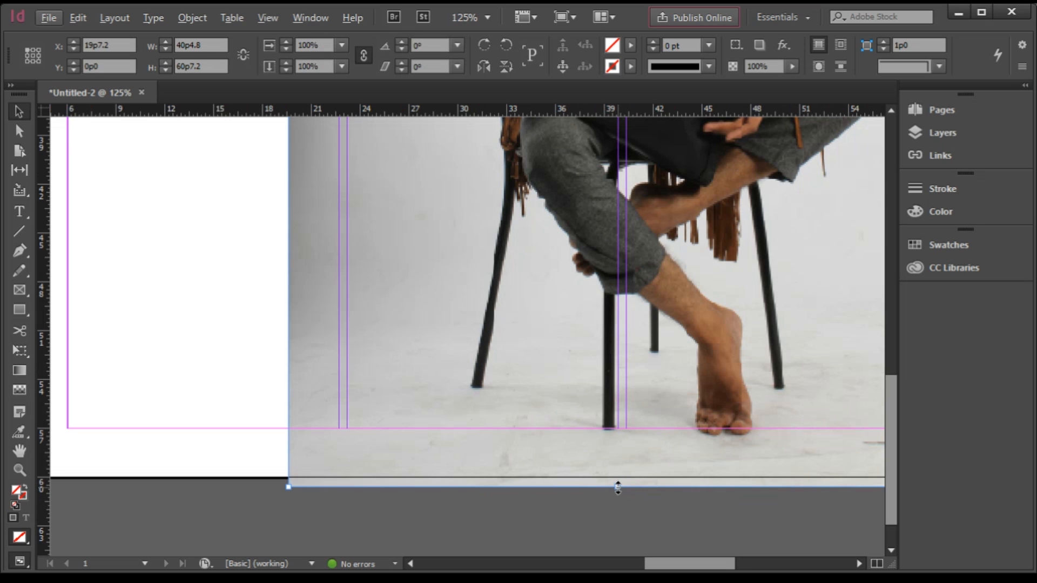
drag(618, 488, 616, 478)
scroll(513, 507, down, 2)
scroll(719, 488, up, 5)
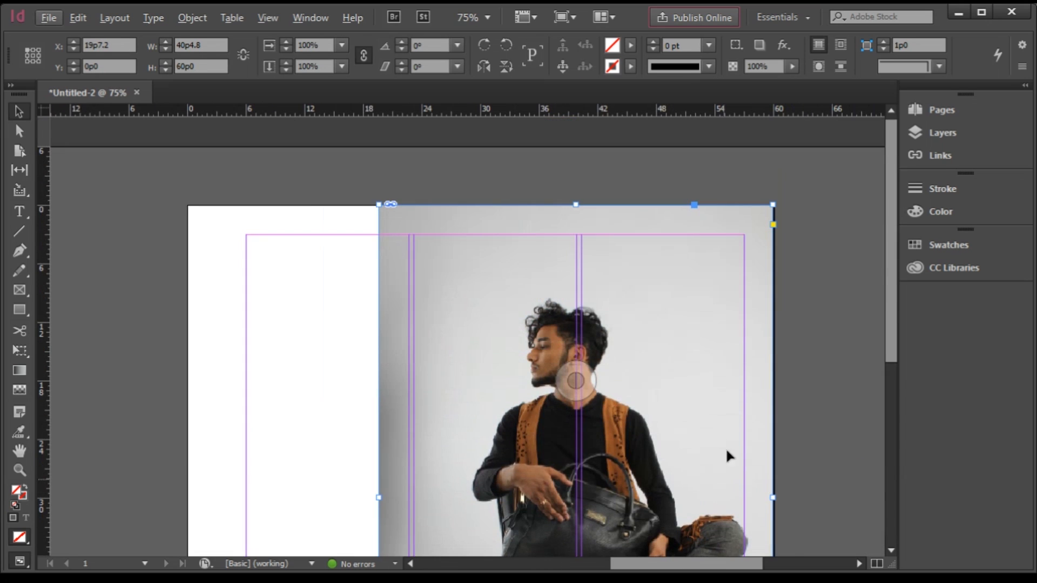
scroll(754, 178, up, 3)
scroll(738, 291, down, 6)
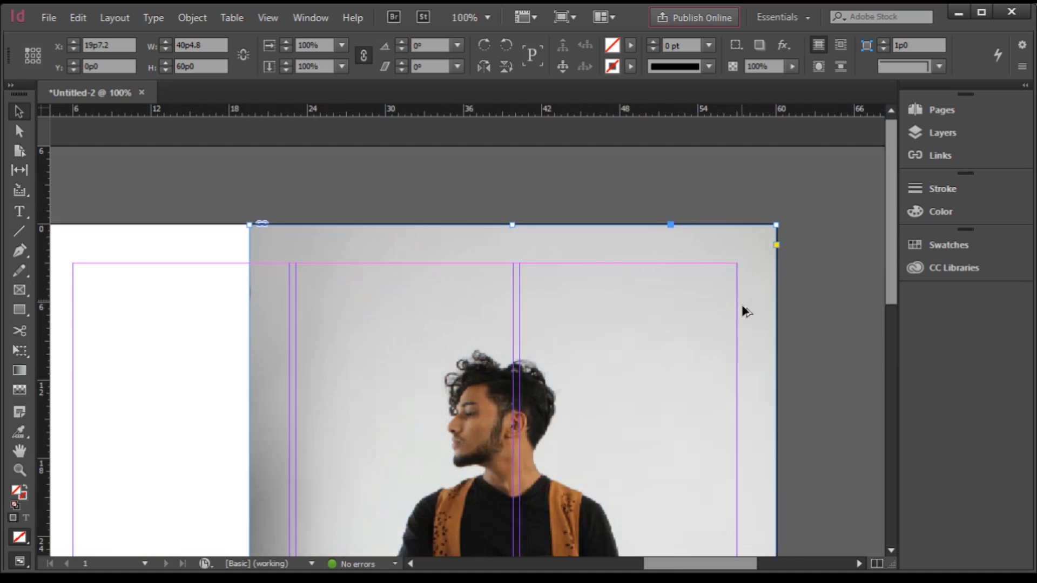
scroll(557, 373, up, 3)
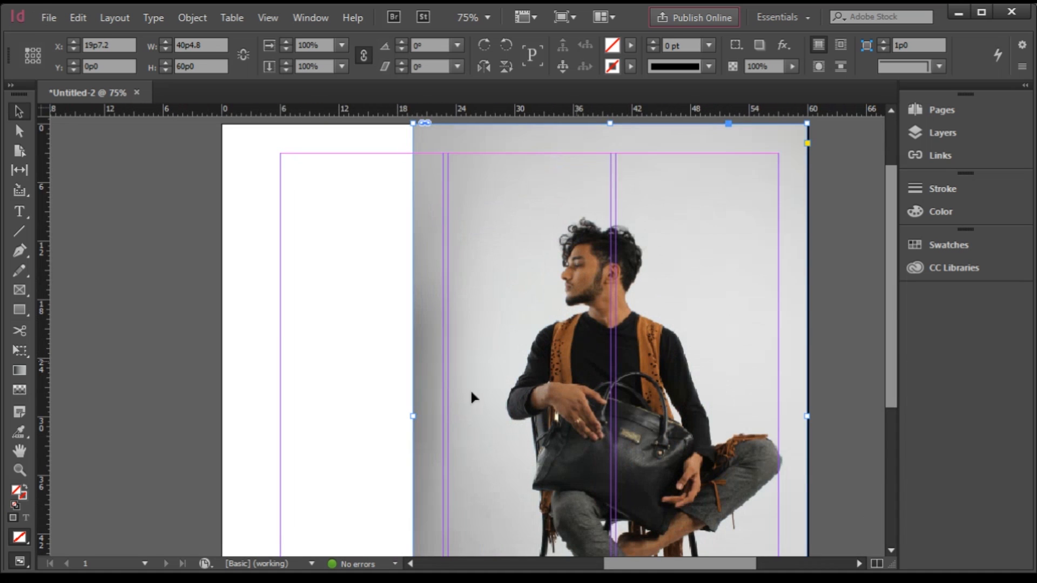
Draw a rectangle 19p6 wide and 60p0 high over the blank strip between the page's left edge and the photo.
scroll(336, 280, down, 1)
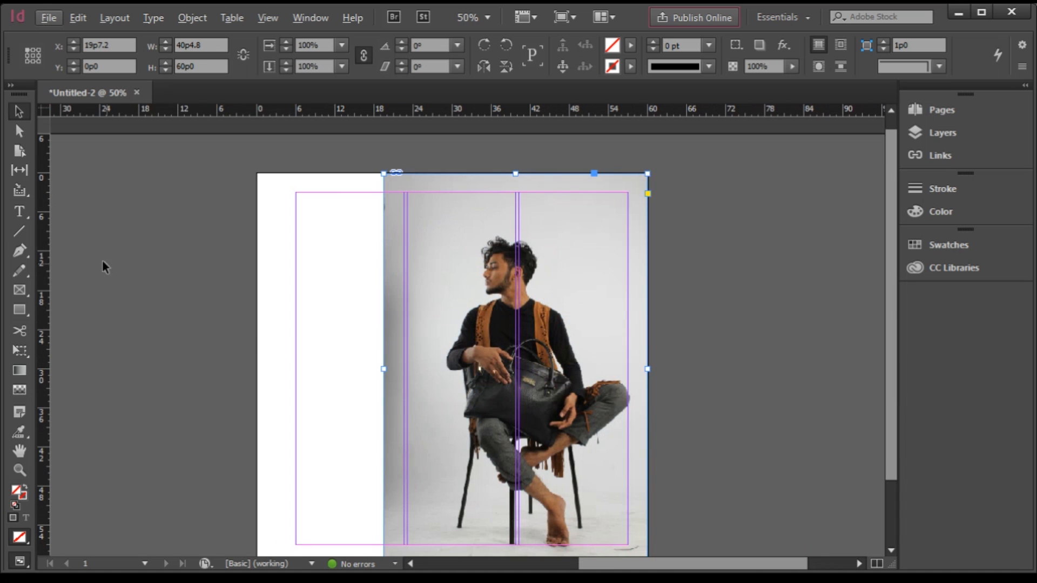
scroll(343, 254, down, 1)
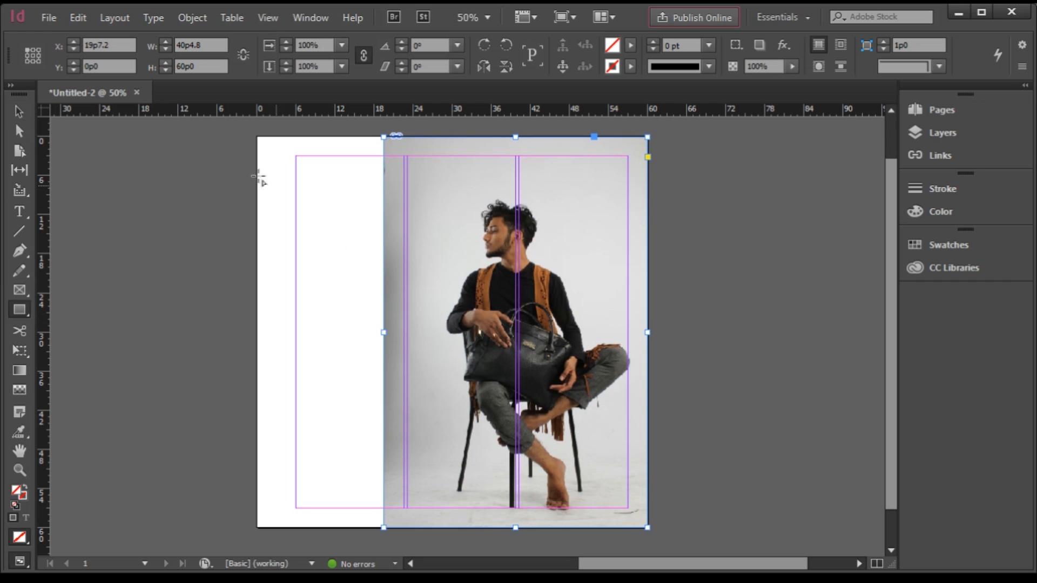
click(19, 310)
drag(257, 137, 384, 528)
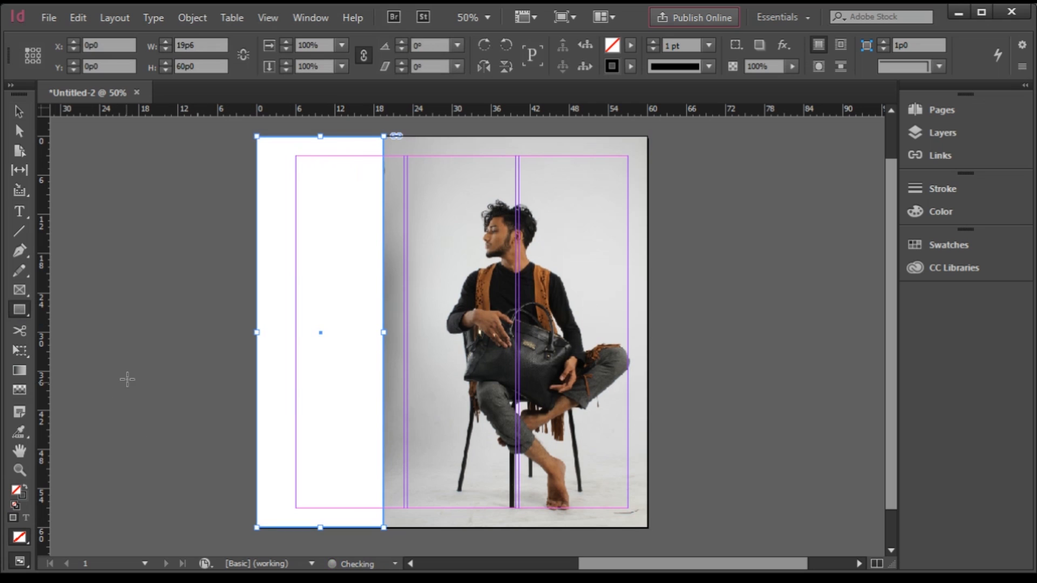
click(19, 112)
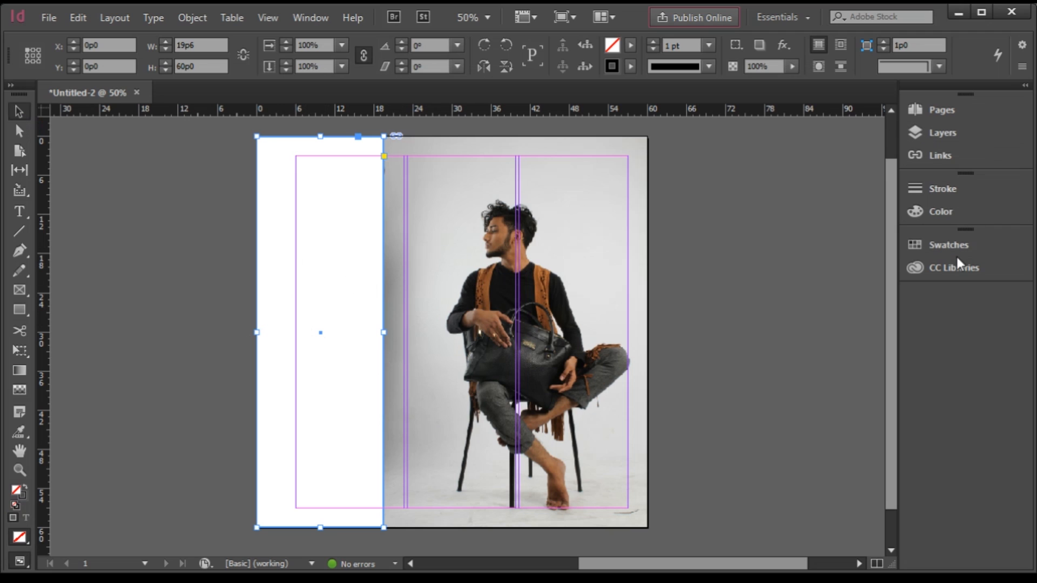
Try different fill colors on the rectangle and settle on black, C 0, M 0, Y 0, K 100.
click(923, 216)
click(744, 289)
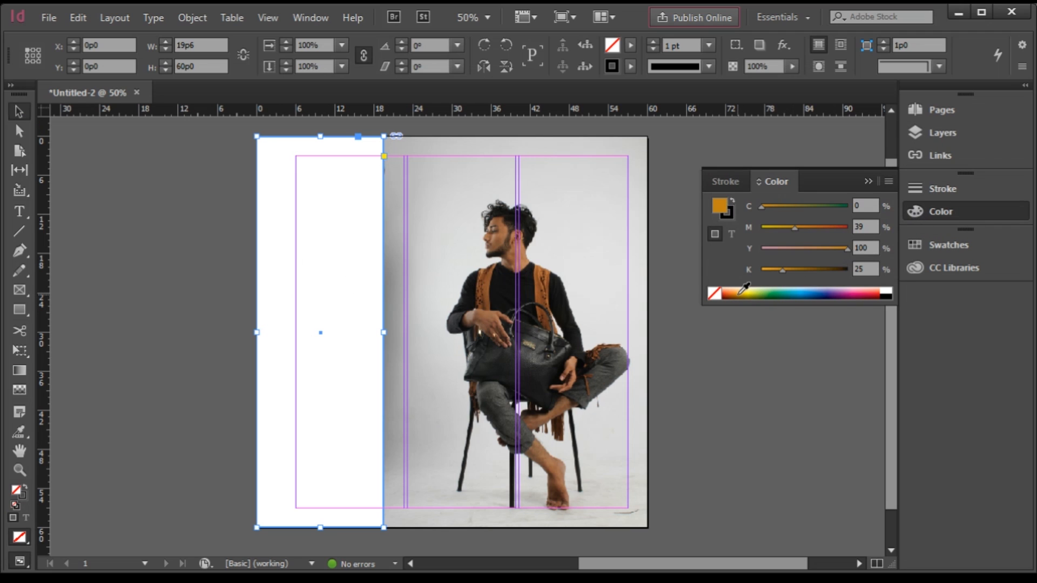
drag(772, 287, 876, 286)
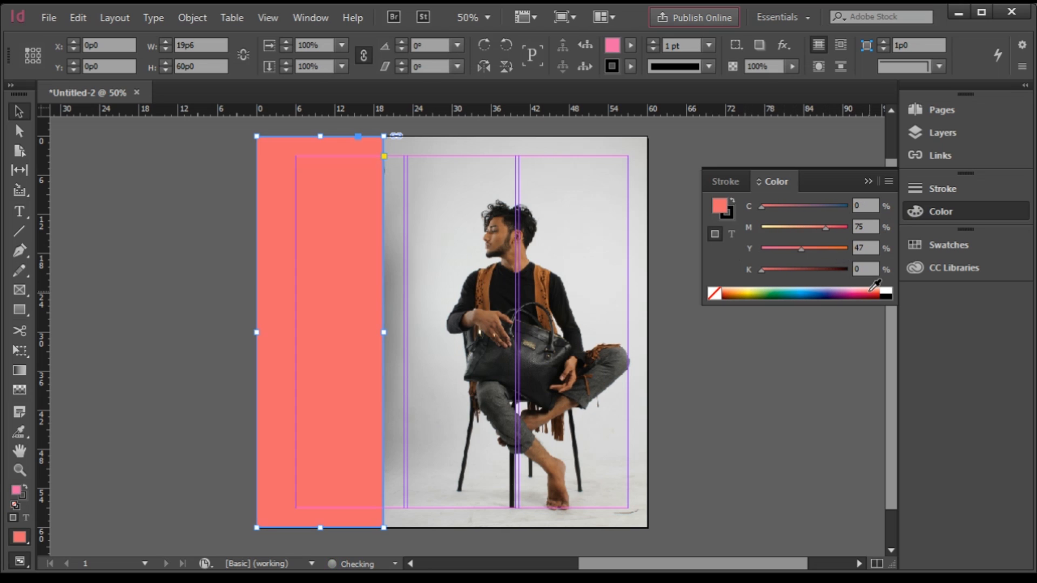
click(890, 296)
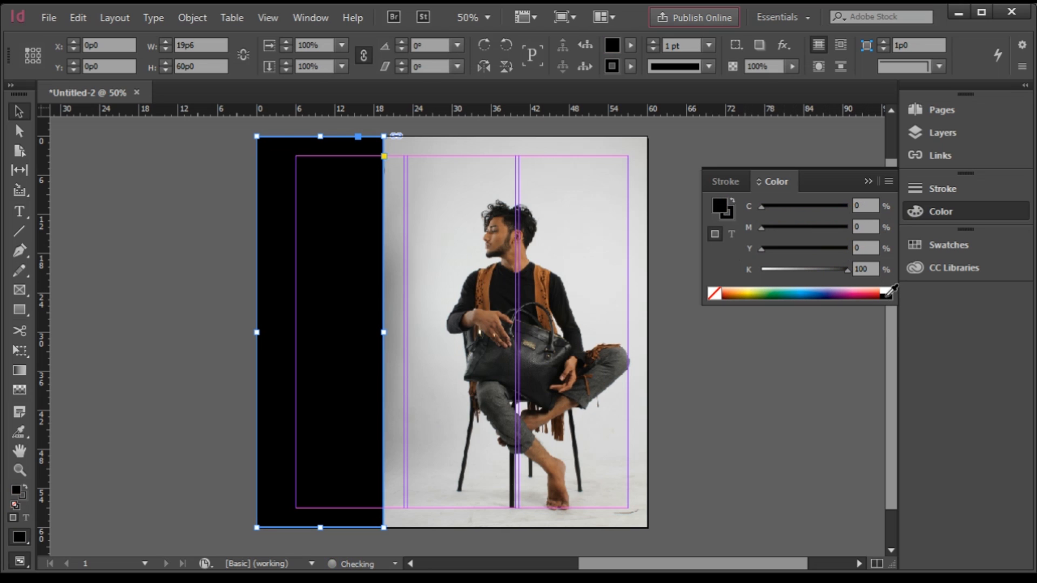
Lower the black rectangle's opacity to 70% and deselect it.
click(793, 67)
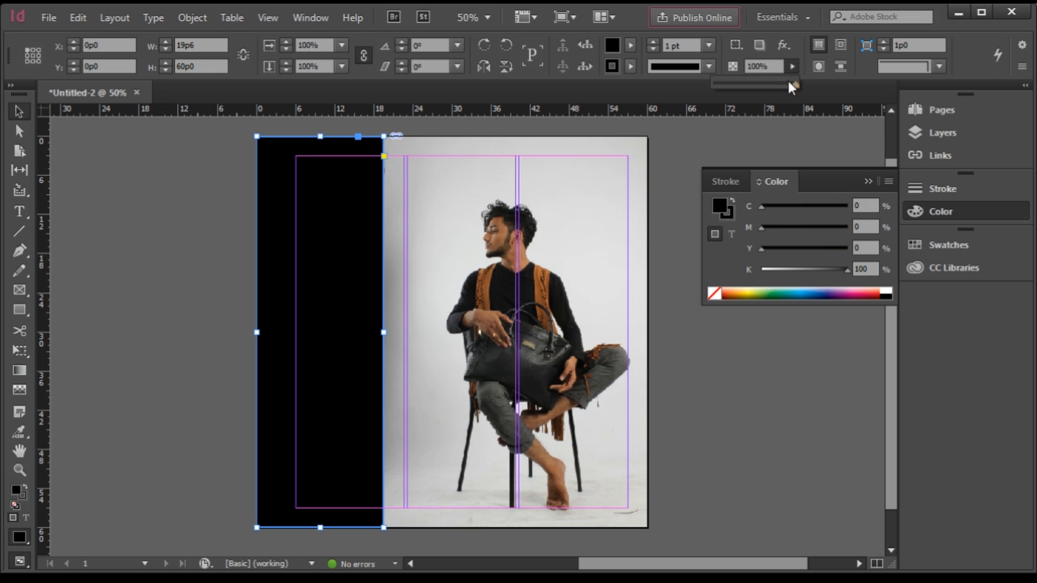
drag(796, 84, 771, 92)
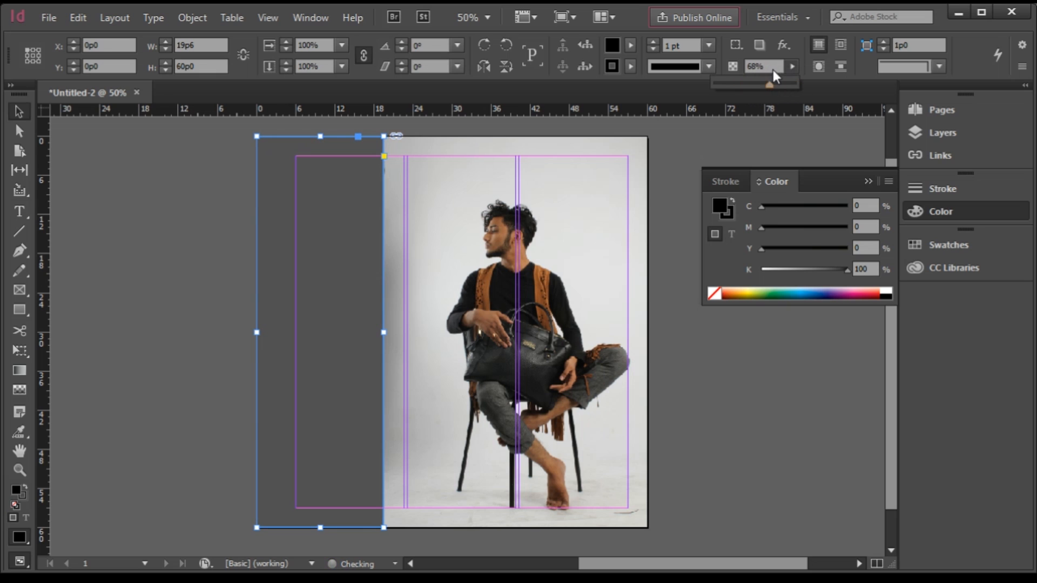
double_click(757, 66)
text(58)
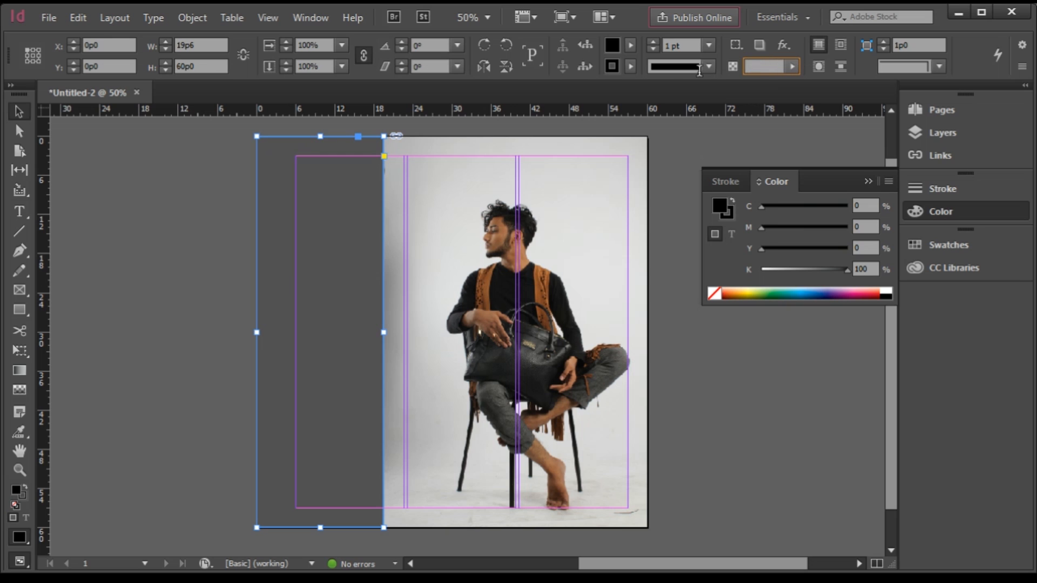
key(Return)
text(70)
key(Return)
click(724, 150)
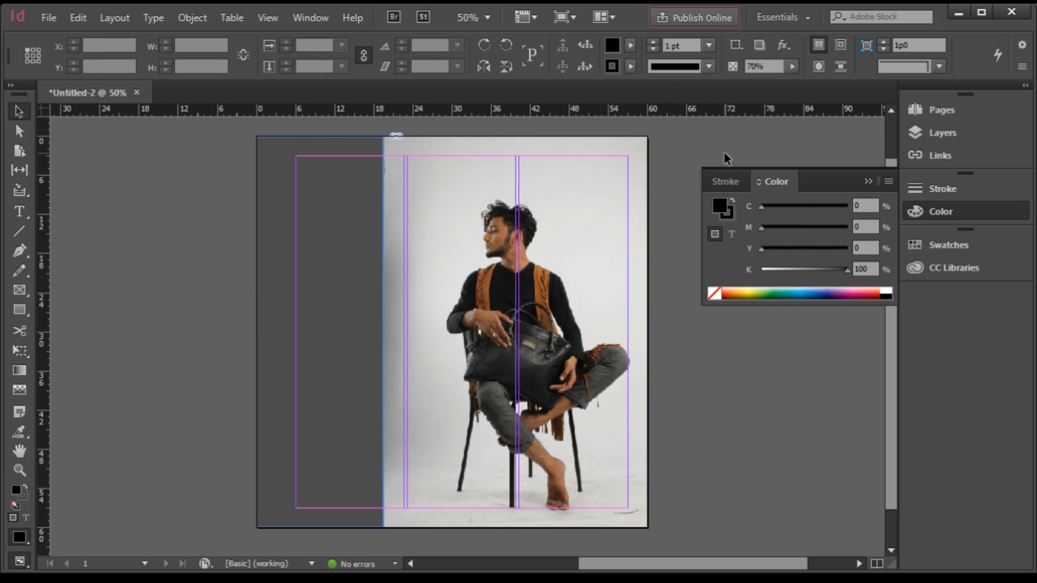
Remove the stroke from the dark rectangle, deselect it and put away the color settings.
click(311, 206)
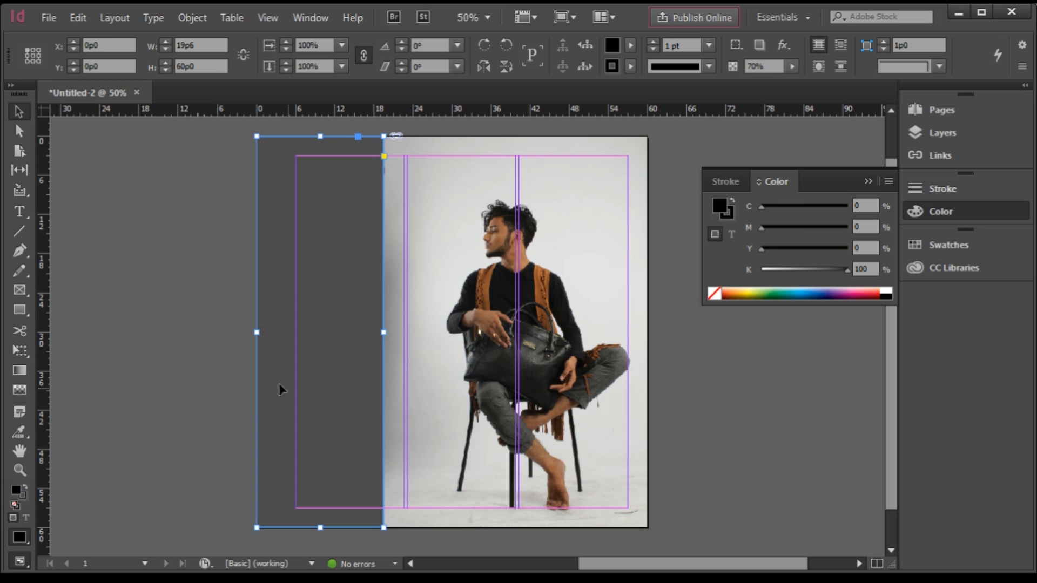
click(24, 498)
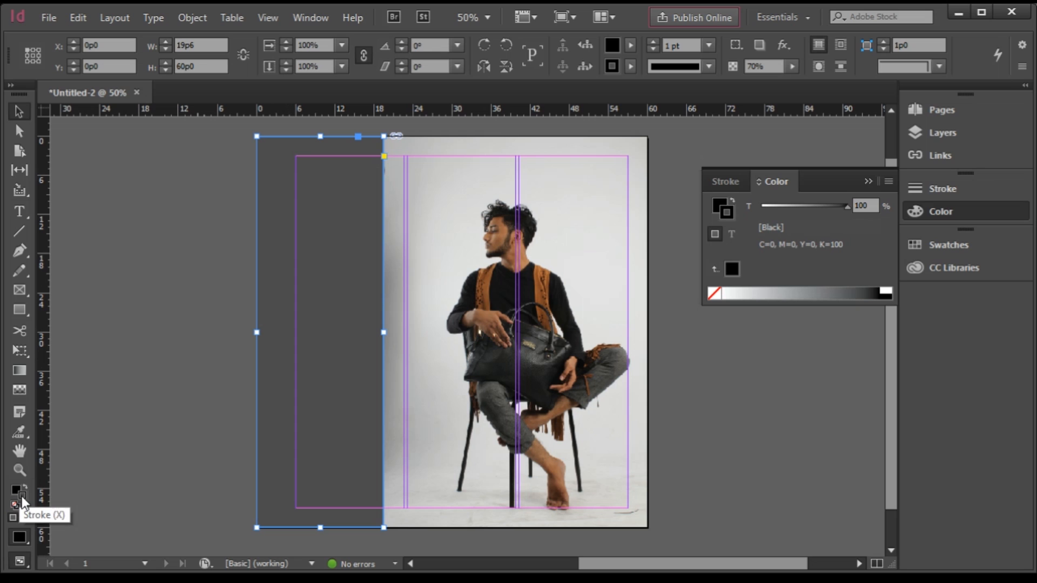
click(716, 296)
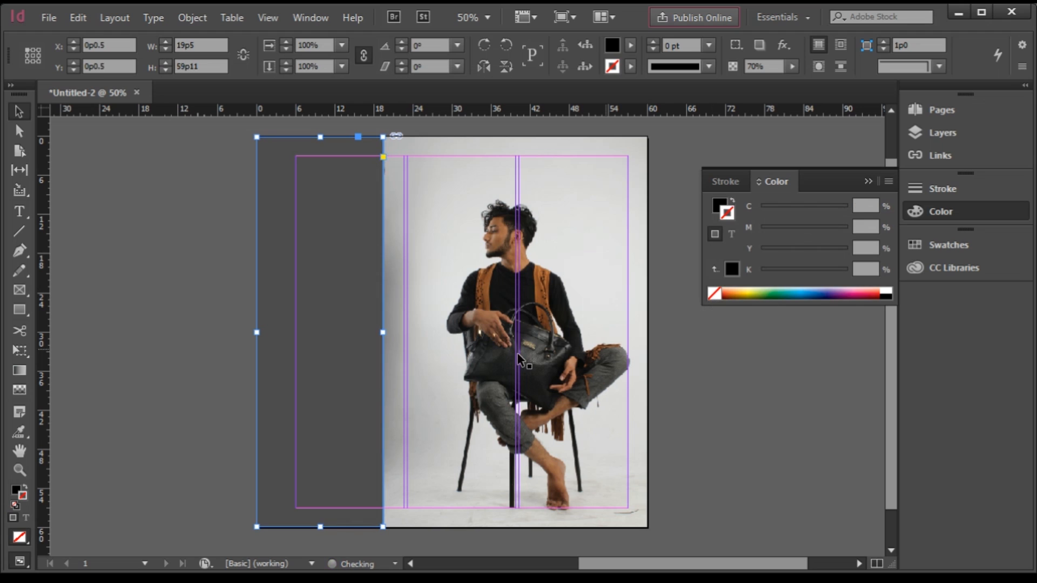
click(225, 238)
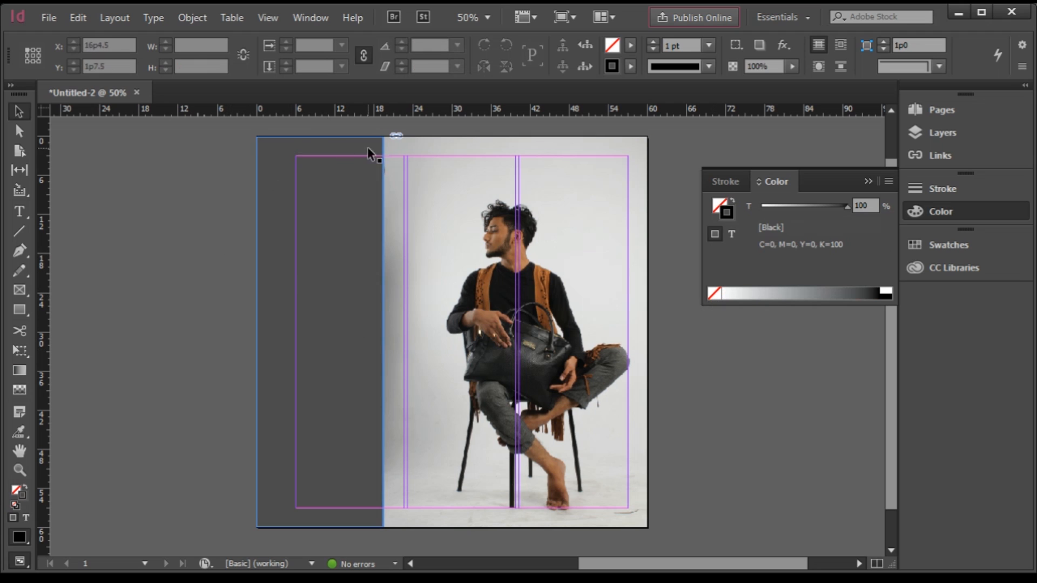
click(866, 182)
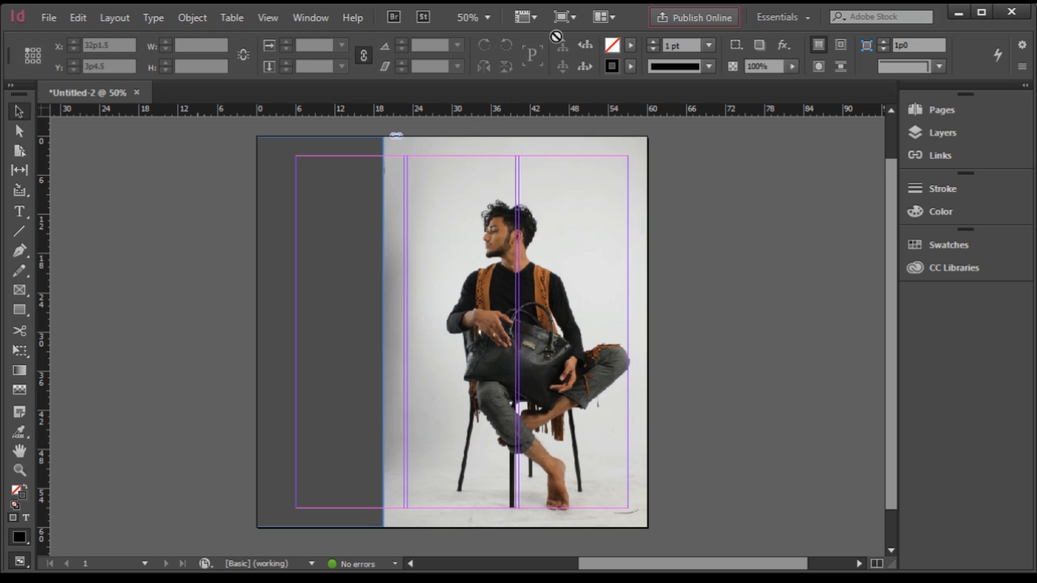
Switch to a screen mode without guides and frame edges, and inspect the seam between the rectangle and the photo.
click(567, 17)
click(574, 73)
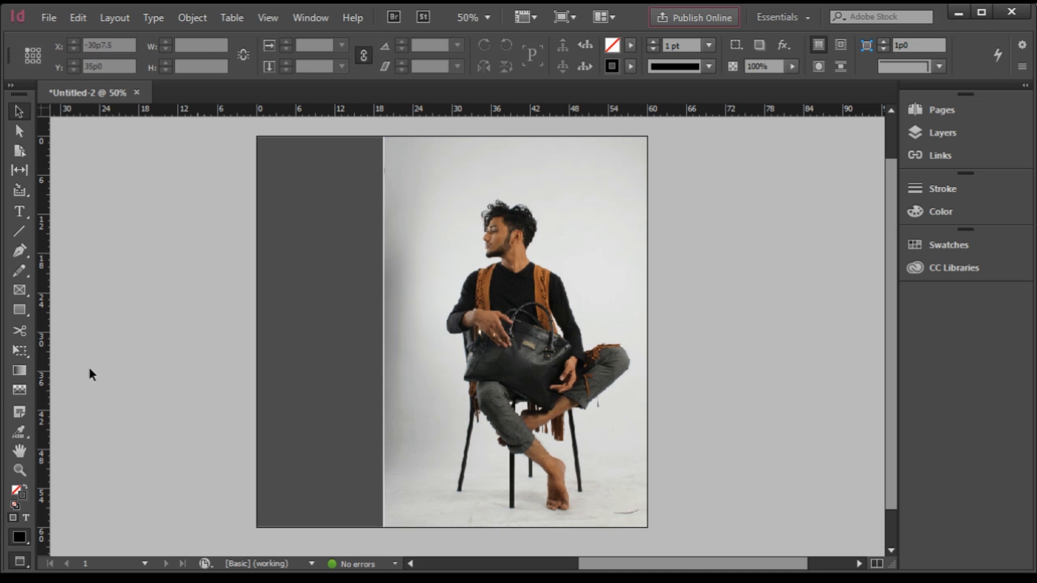
scroll(210, 308, up, 2)
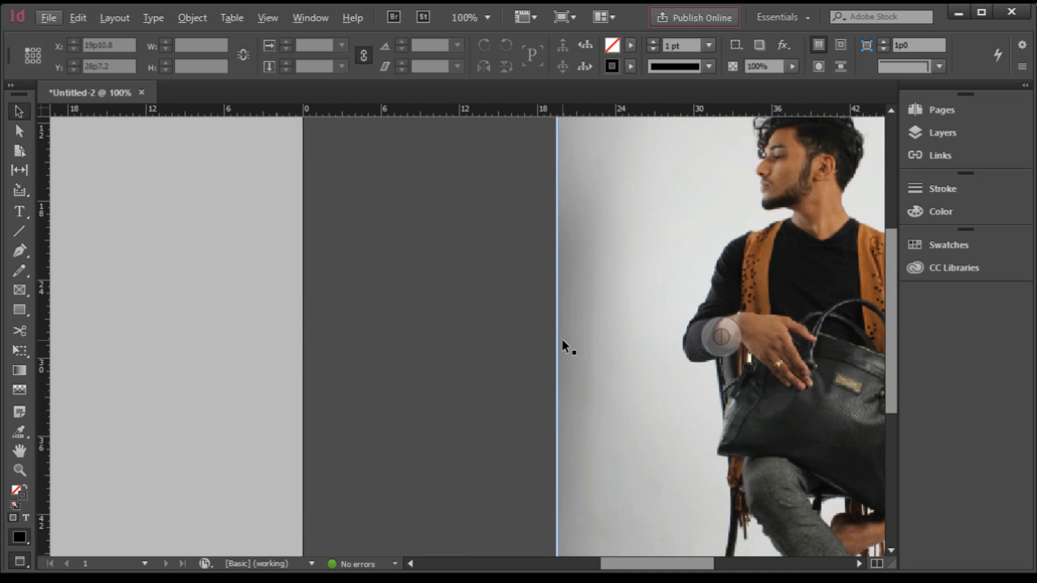
scroll(263, 329, down, 2)
scroll(399, 303, up, 1)
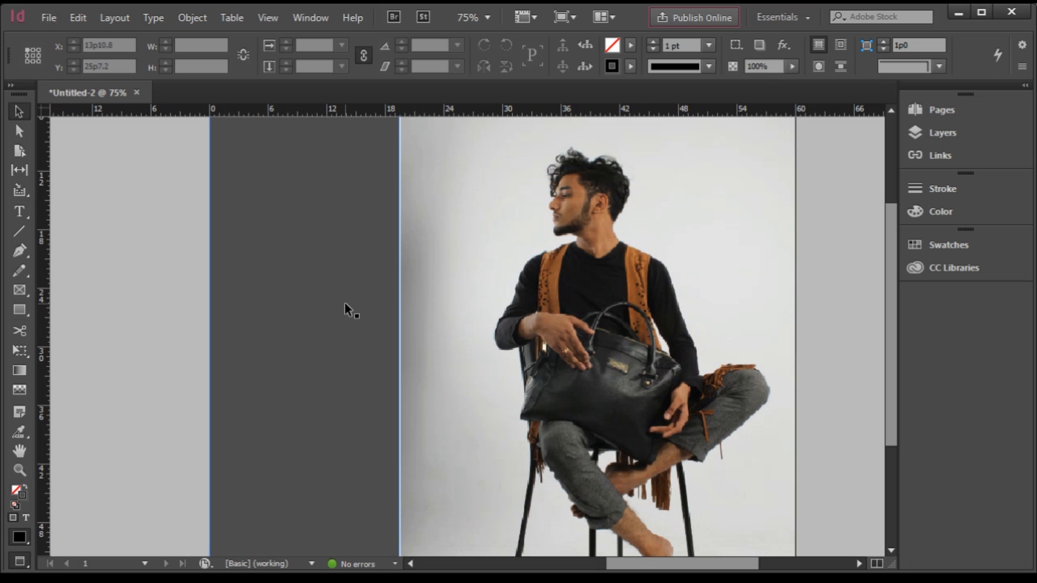
Widen the dark rectangle to 19p11.5 so it slightly overlaps the photo's left edge, then deselect it and review the page.
click(362, 374)
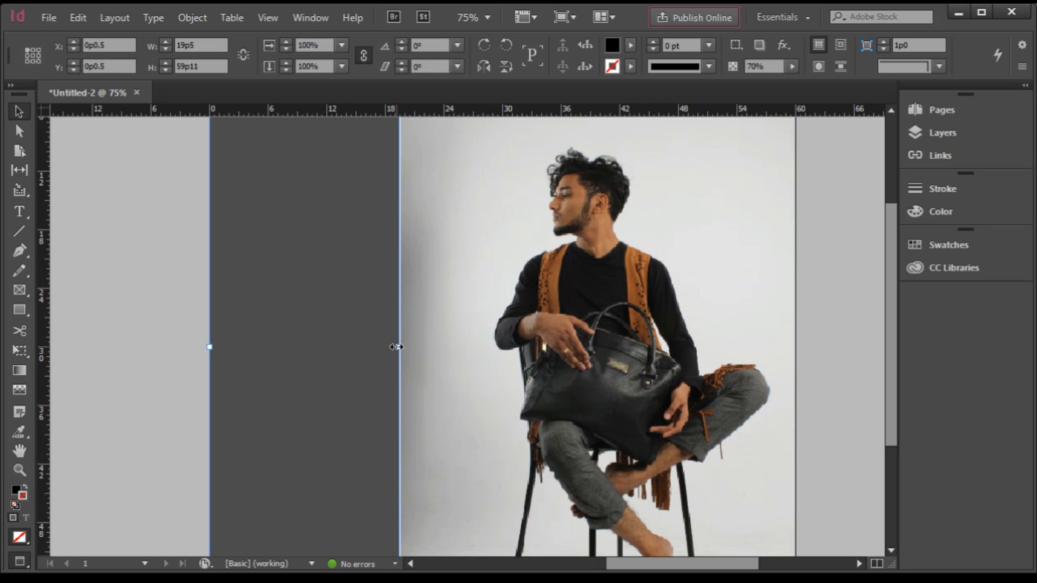
drag(400, 348, 406, 347)
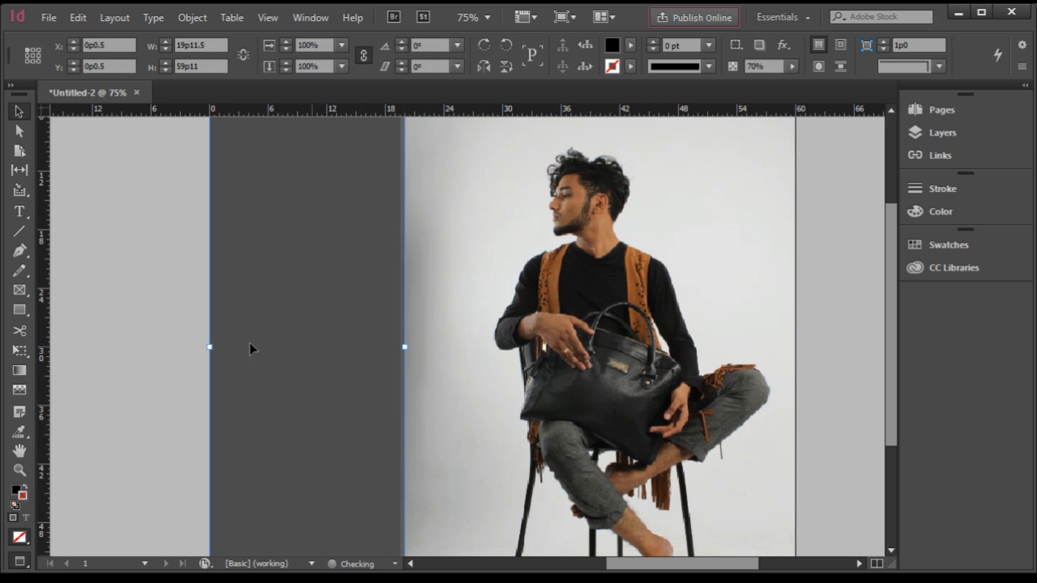
click(113, 286)
scroll(157, 316, down, 1)
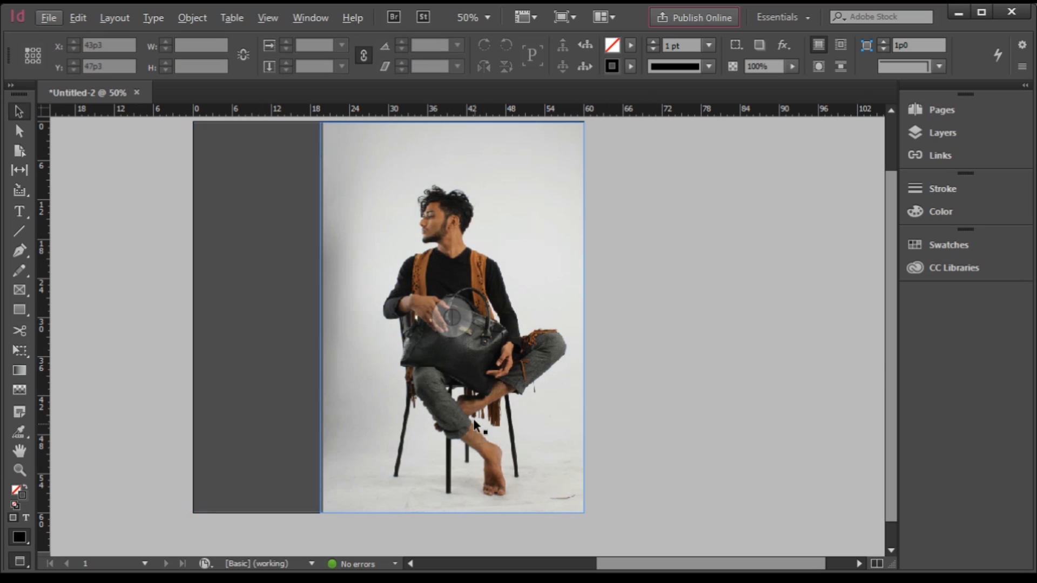
scroll(475, 423, down, 1)
scroll(660, 363, up, 2)
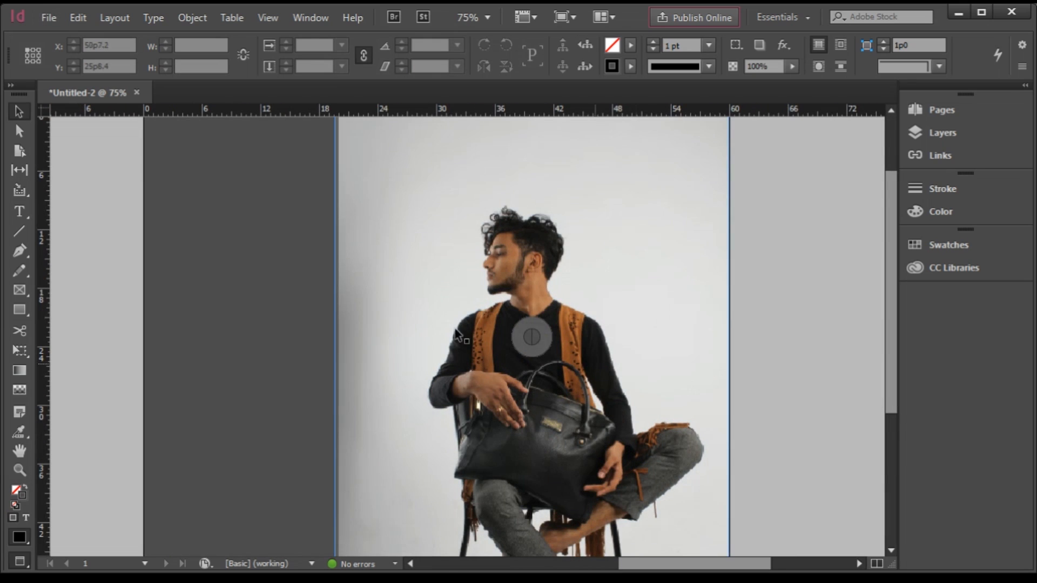
Save the document as portfolio_cfs_2017 in the portfolio folder on the Desktop.
scroll(420, 335, down, 1)
scroll(424, 359, down, 1)
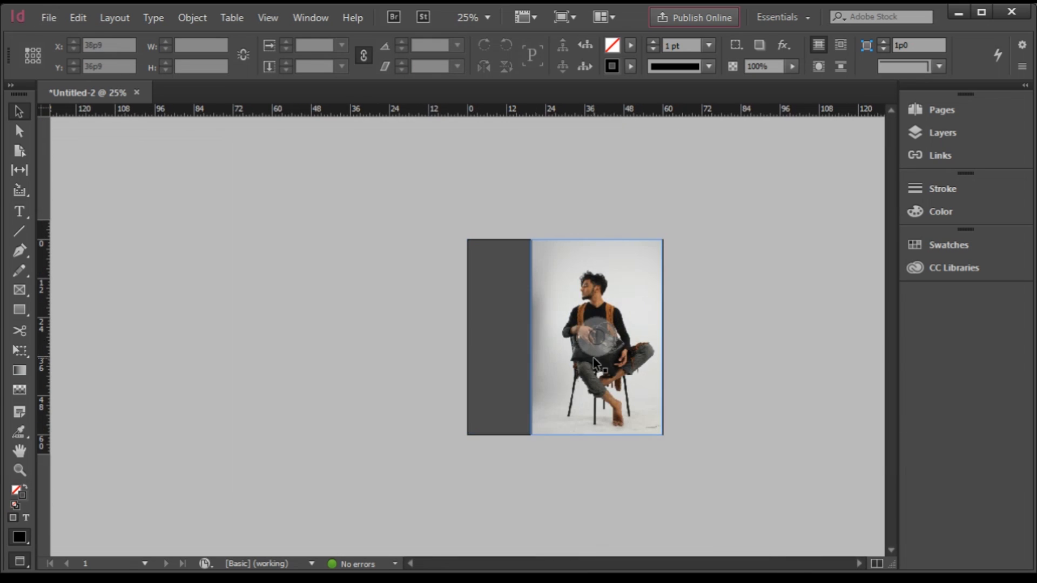
scroll(537, 343, up, 1)
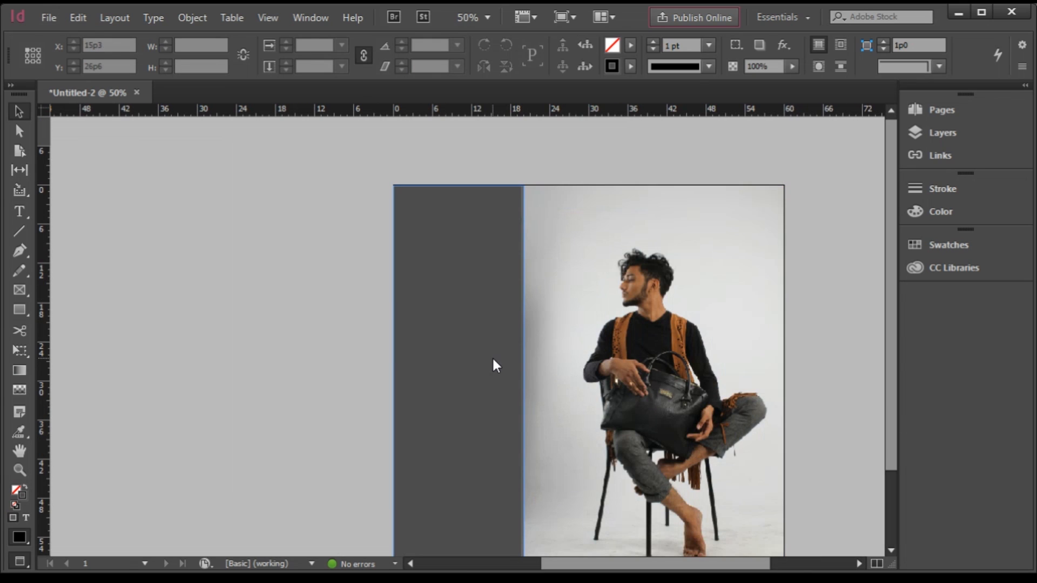
key(ctrl+s)
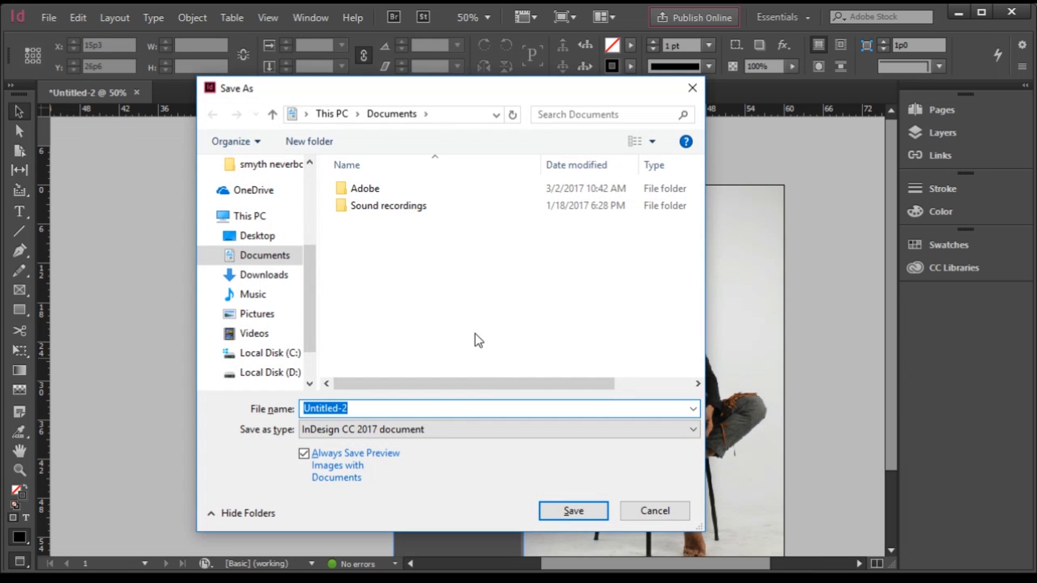
click(272, 238)
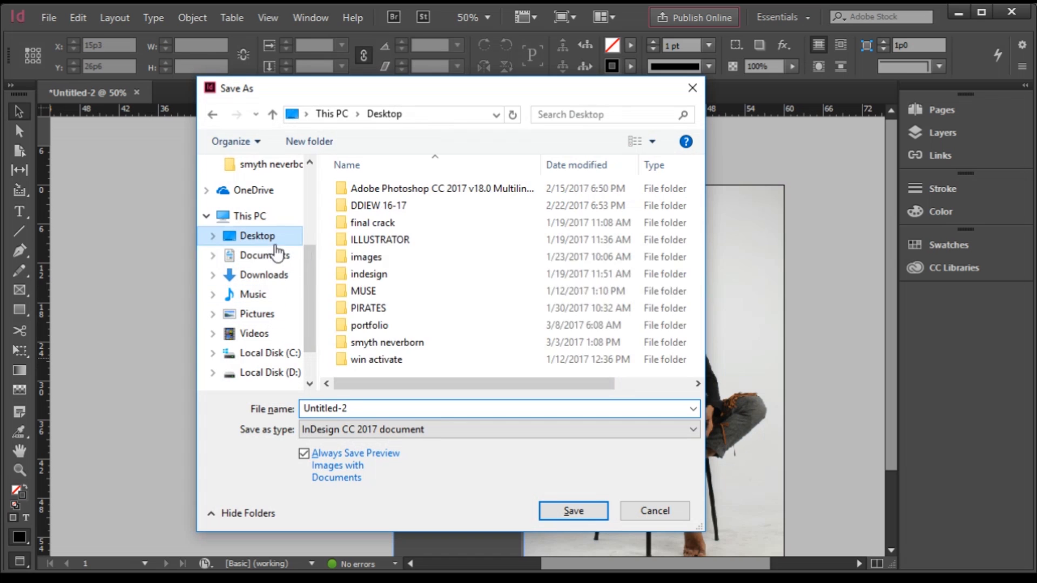
double_click(383, 329)
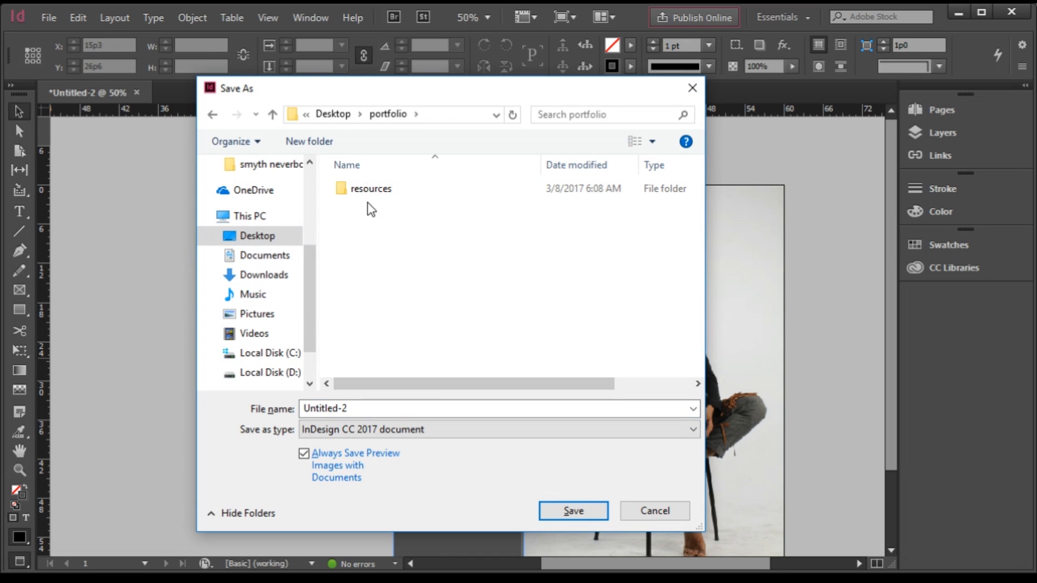
drag(390, 413, 199, 412)
text(portfolio)
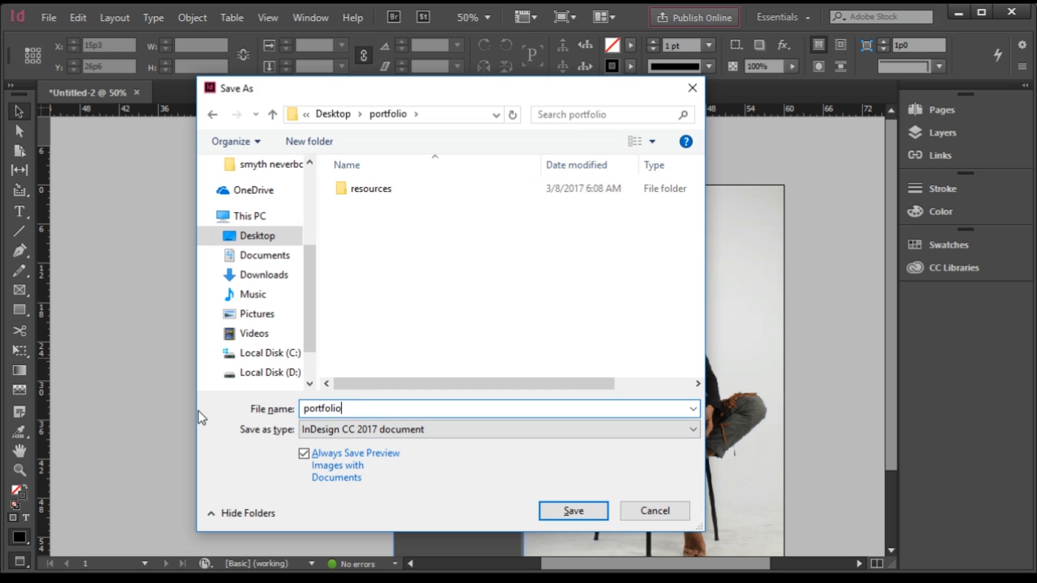
key(Return)
text(_cfs_2017)
key(Return)
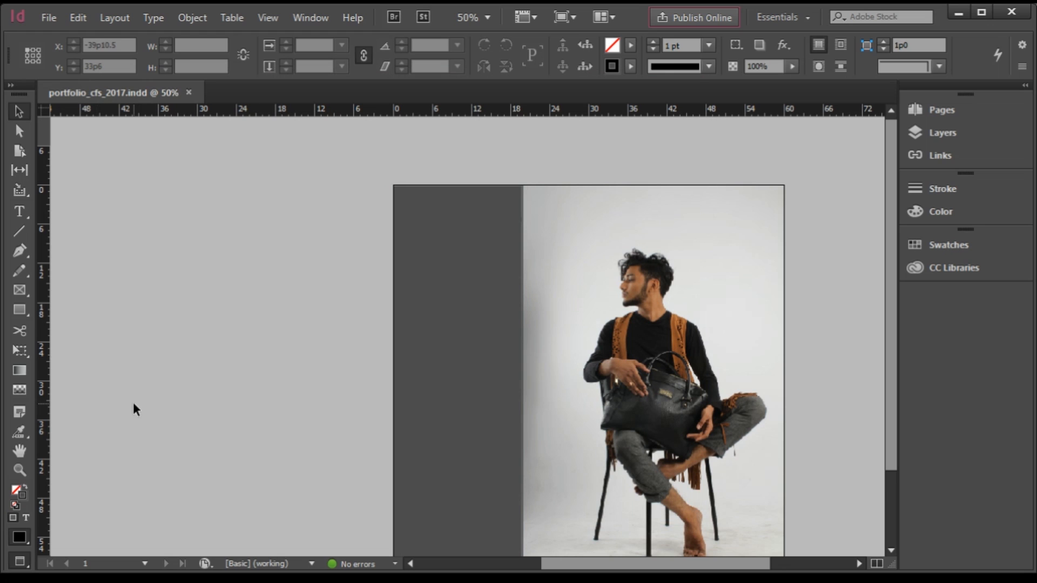
Fit the page in the window and review the layout at larger and smaller magnifications.
key(ctrl+0)
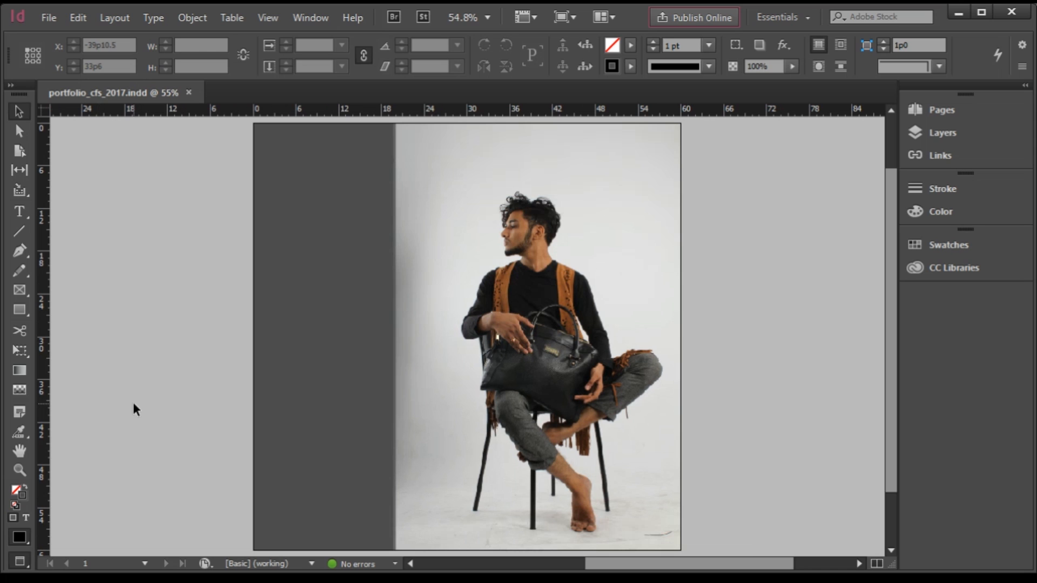
key(ctrl+equal)
key(ctrl+equal)
key(ctrl+equal)
key(ctrl+minus)
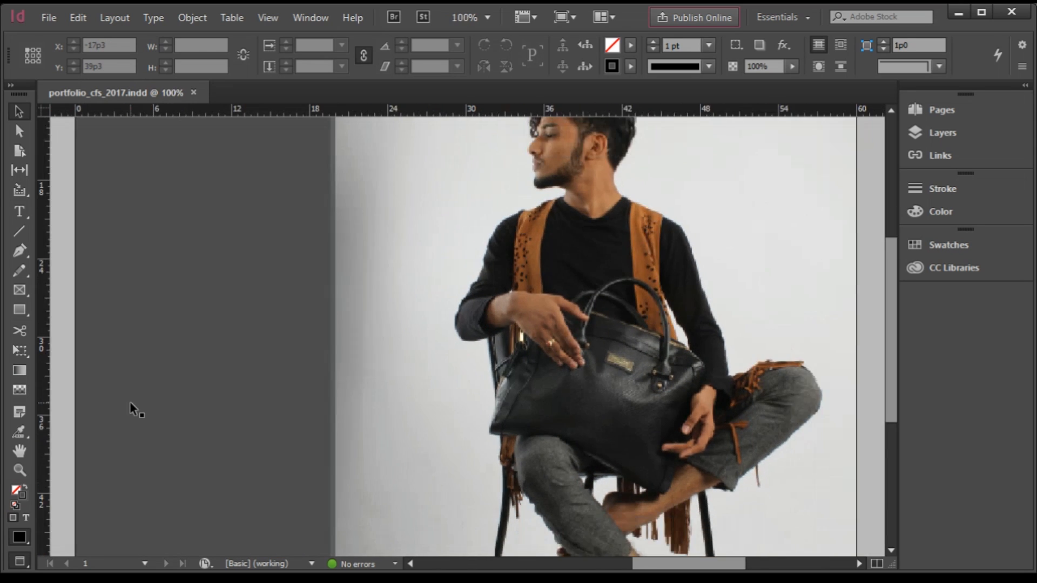
key(ctrl+minus)
key(ctrl+minus)
key(ctrl+minus)
key(ctrl+minus)
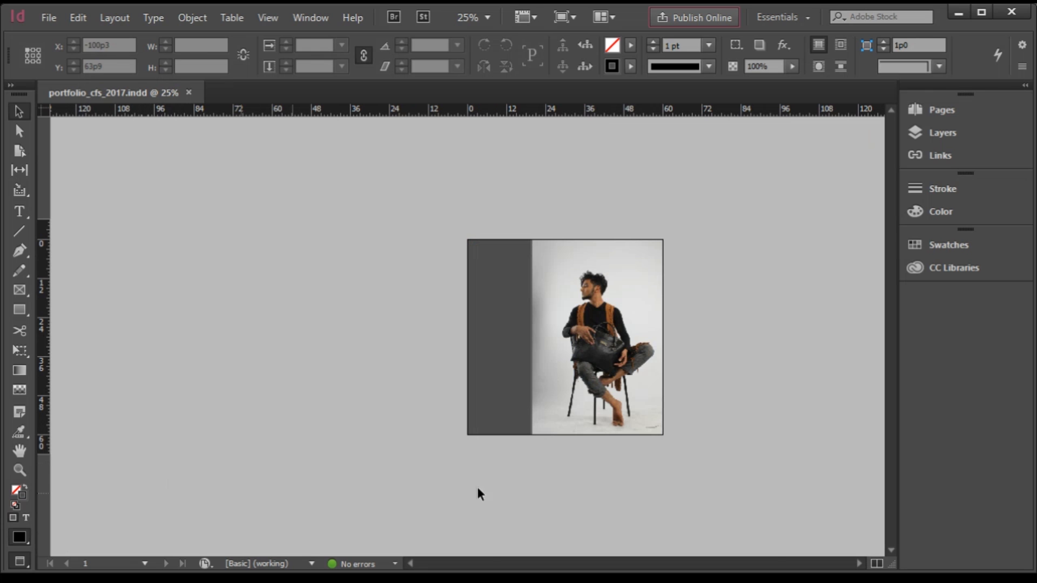
Examine the model's face in the photo at up to 400% to judge the image's display quality.
scroll(620, 323, up, 5)
scroll(620, 323, down, 4)
scroll(615, 348, up, 3)
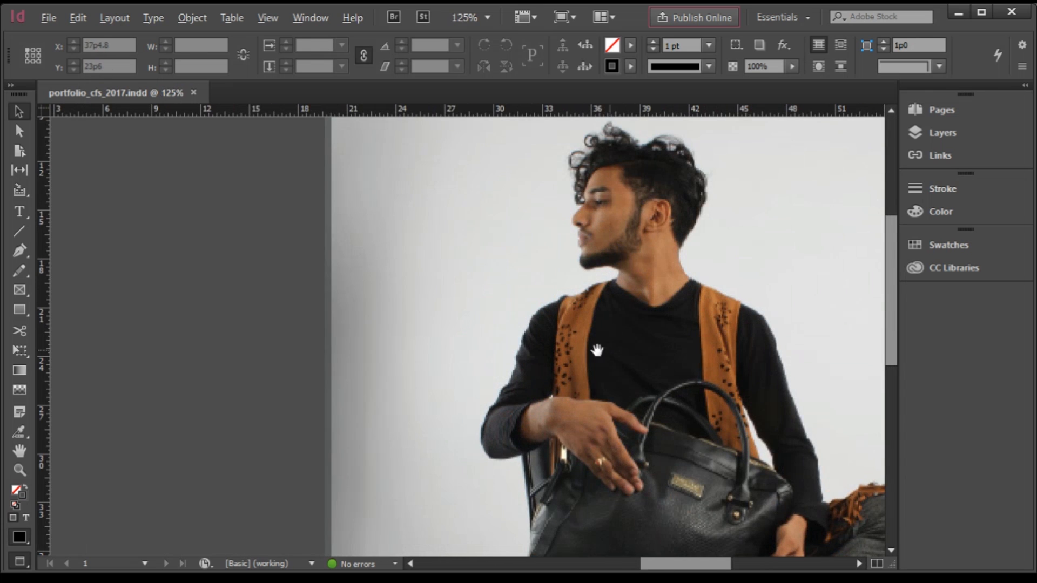
scroll(605, 281, up, 4)
scroll(427, 307, down, 3)
scroll(497, 319, up, 3)
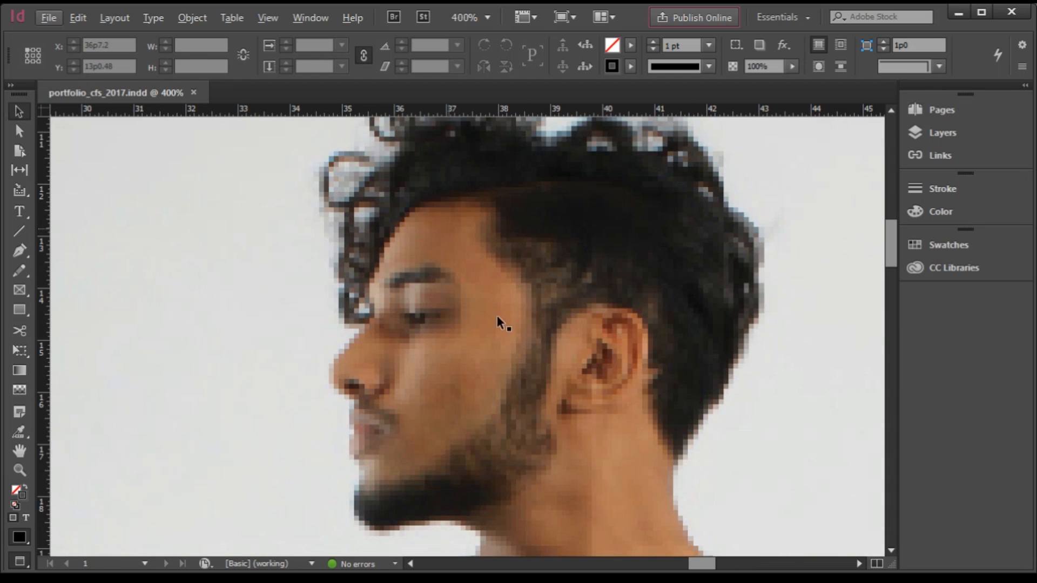
scroll(497, 319, down, 2)
scroll(472, 327, up, 2)
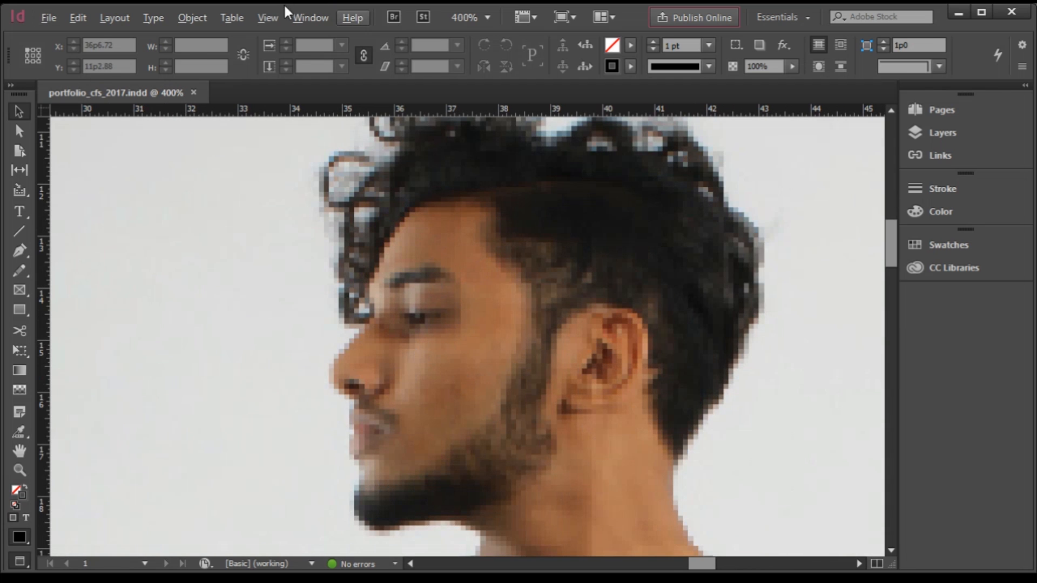
Inspect the photo's sharpness in Overprint Preview at several magnifications, and turn the preview off again.
click(267, 17)
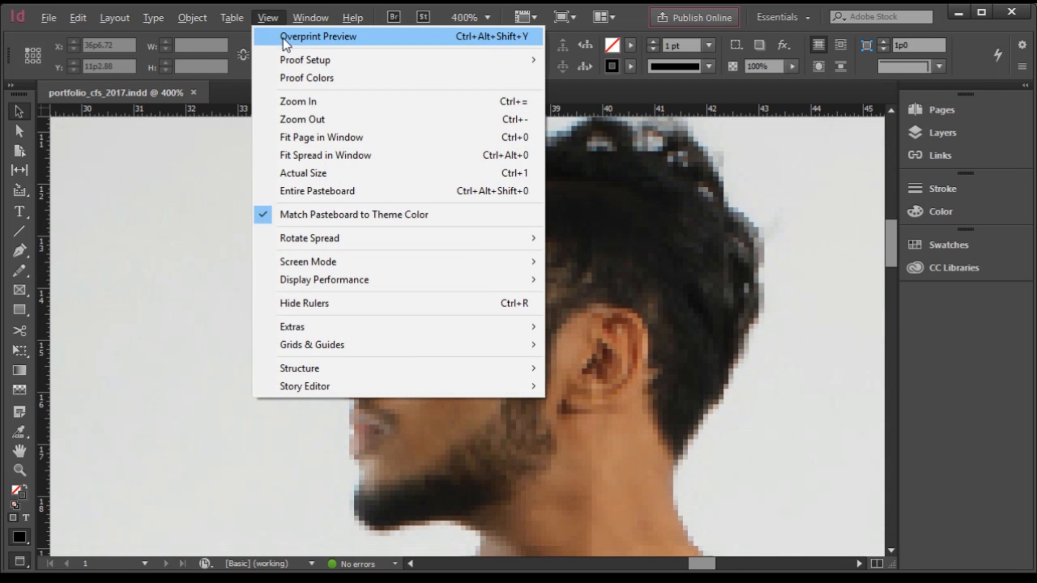
click(301, 37)
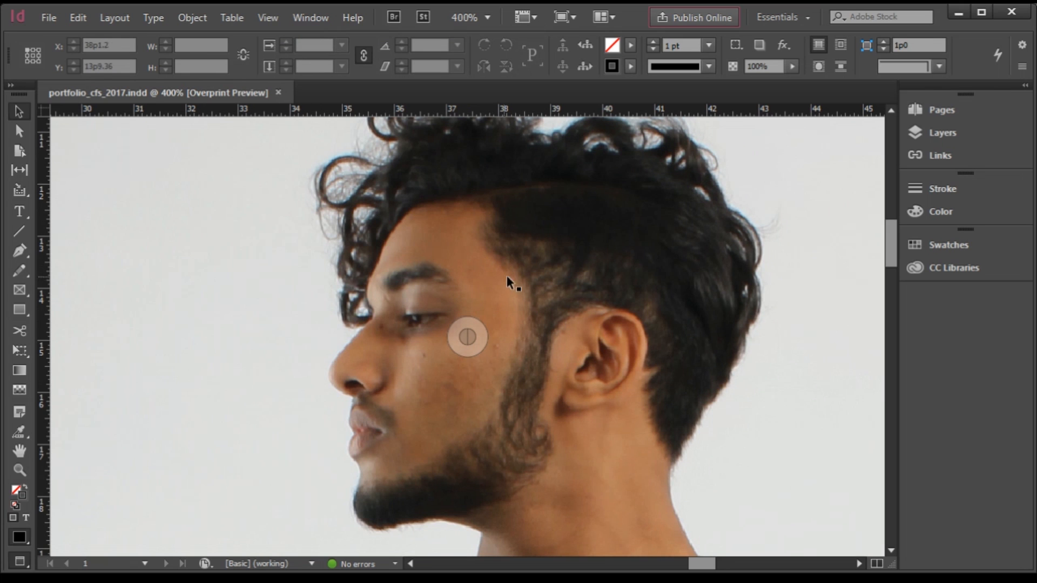
scroll(511, 331, down, 1)
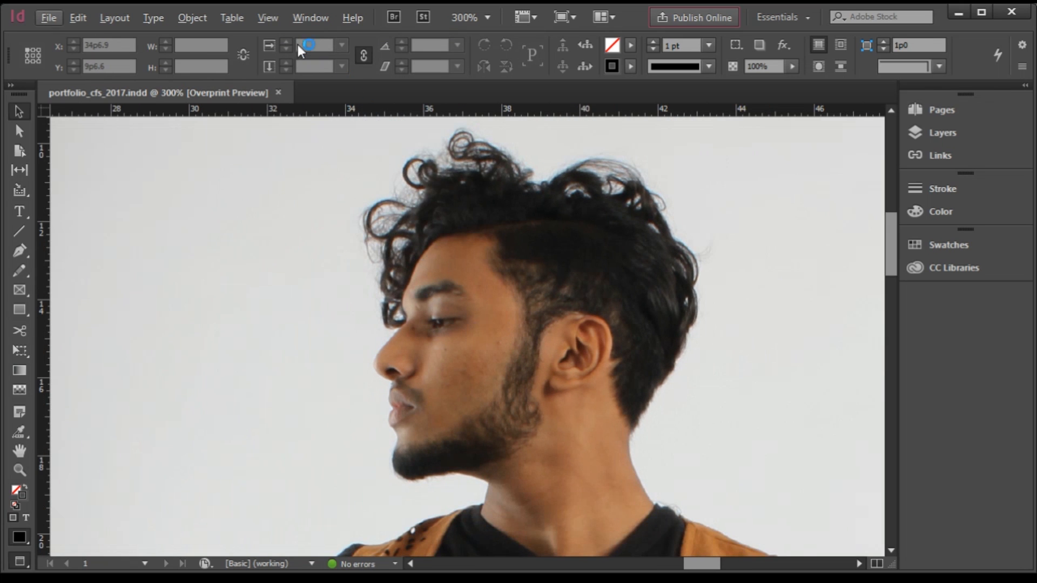
scroll(582, 360, down, 2)
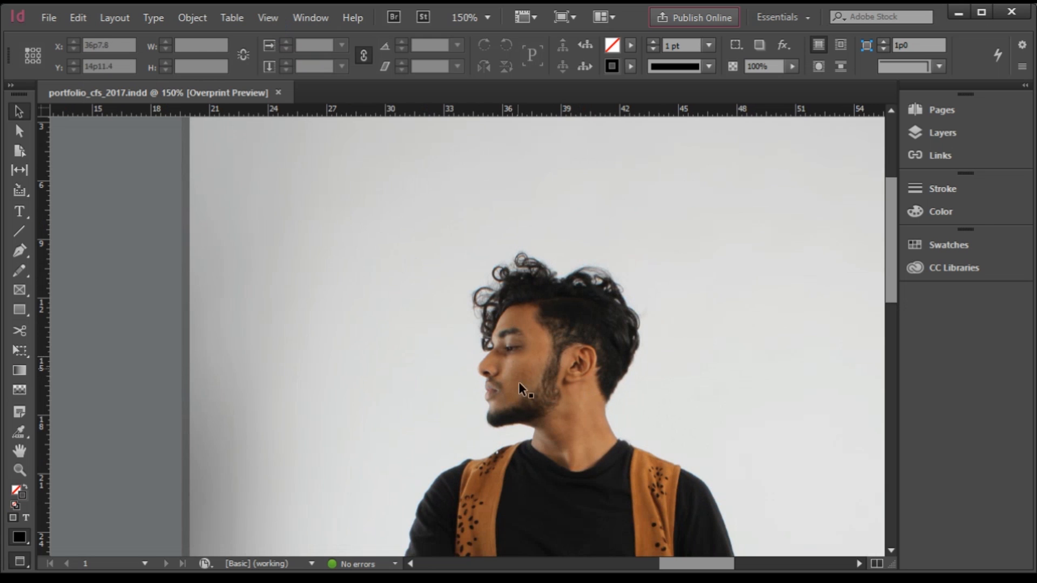
scroll(519, 382, down, 4)
scroll(531, 379, up, 5)
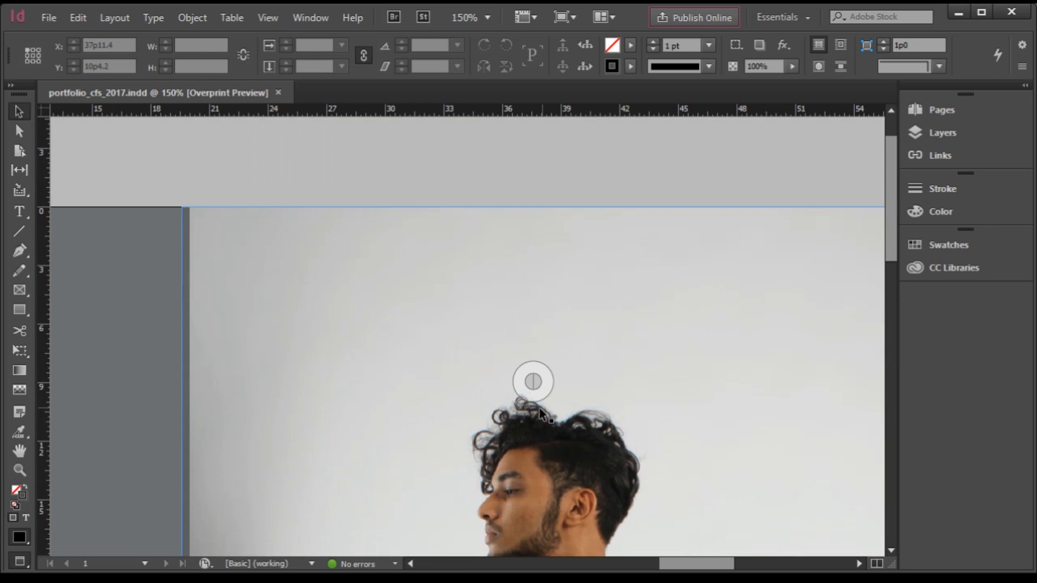
scroll(495, 365, down, 1)
scroll(493, 365, down, 5)
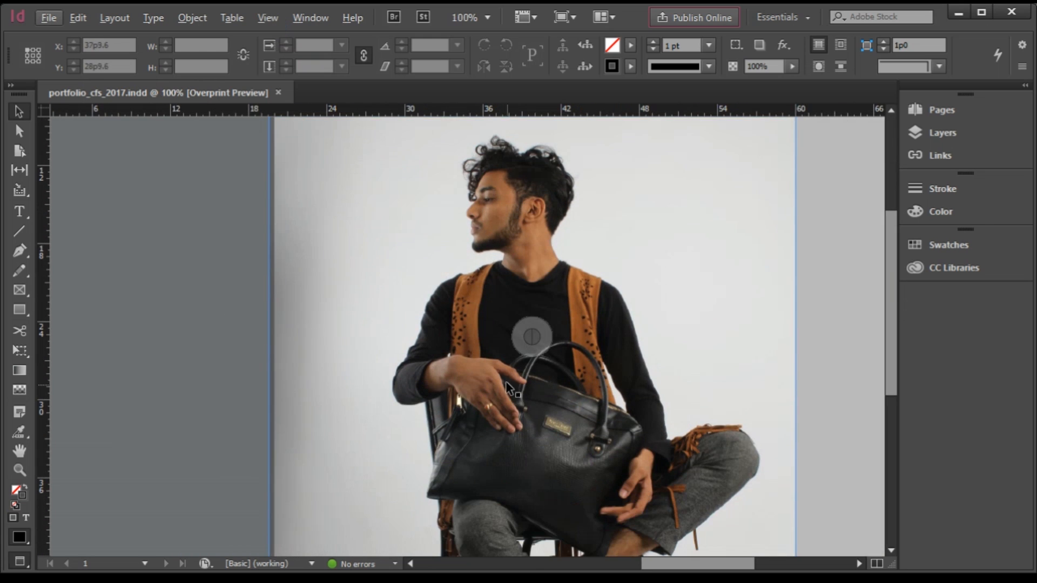
scroll(497, 343, up, 4)
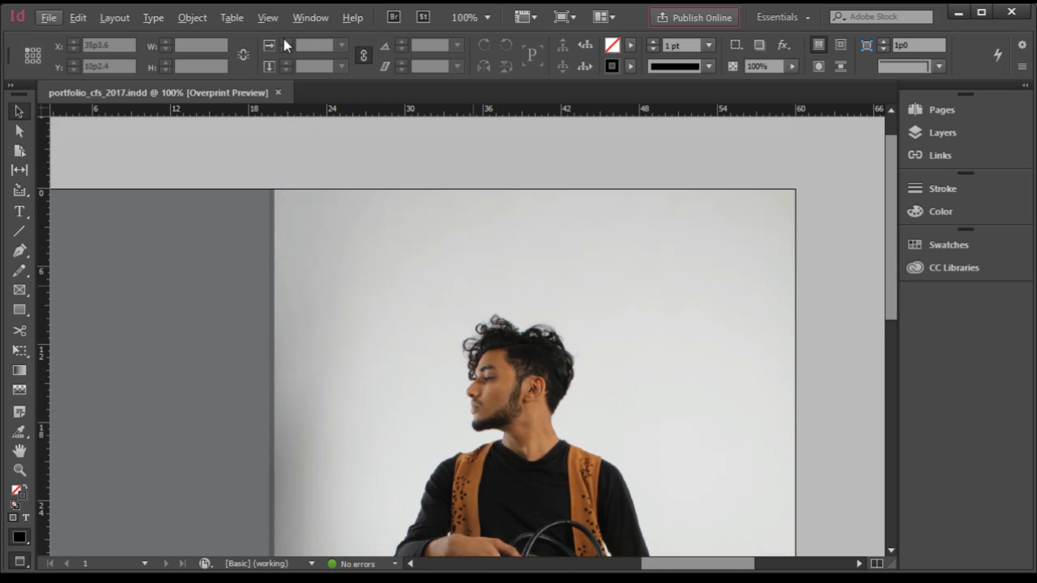
click(268, 17)
click(300, 37)
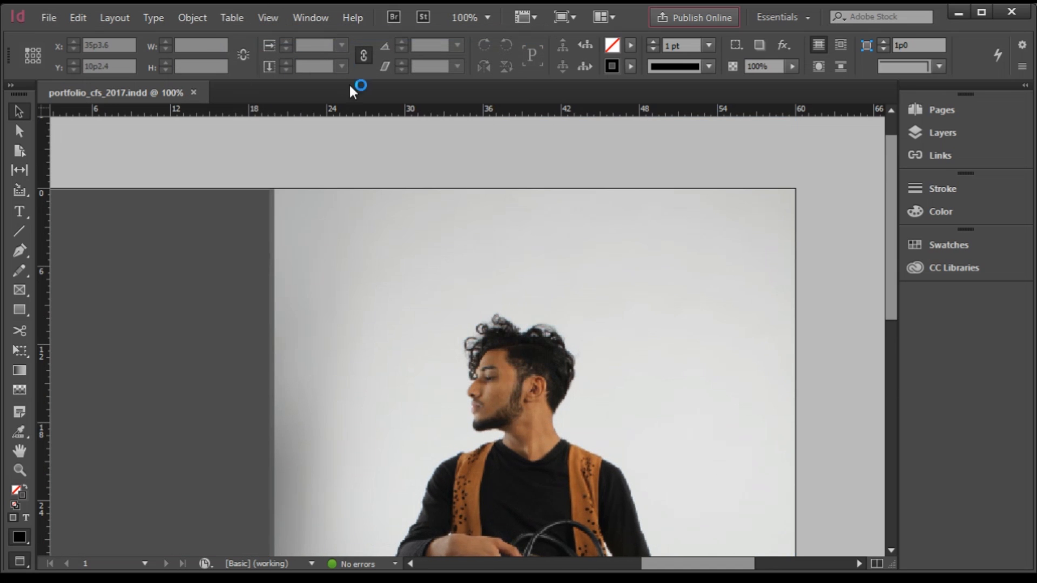
scroll(587, 345, down, 2)
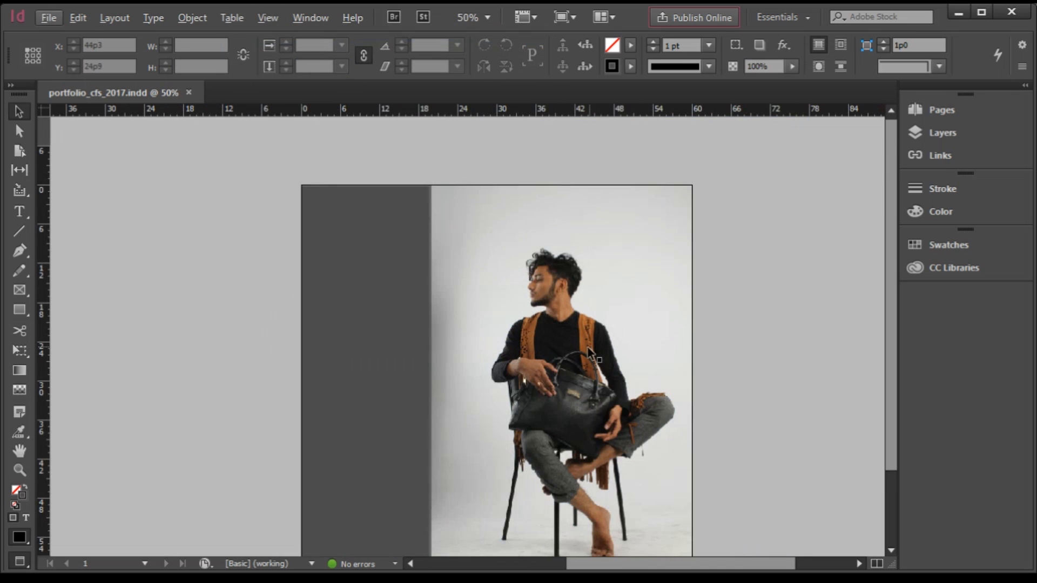
scroll(587, 347, down, 2)
scroll(566, 286, up, 2)
scroll(551, 207, up, 3)
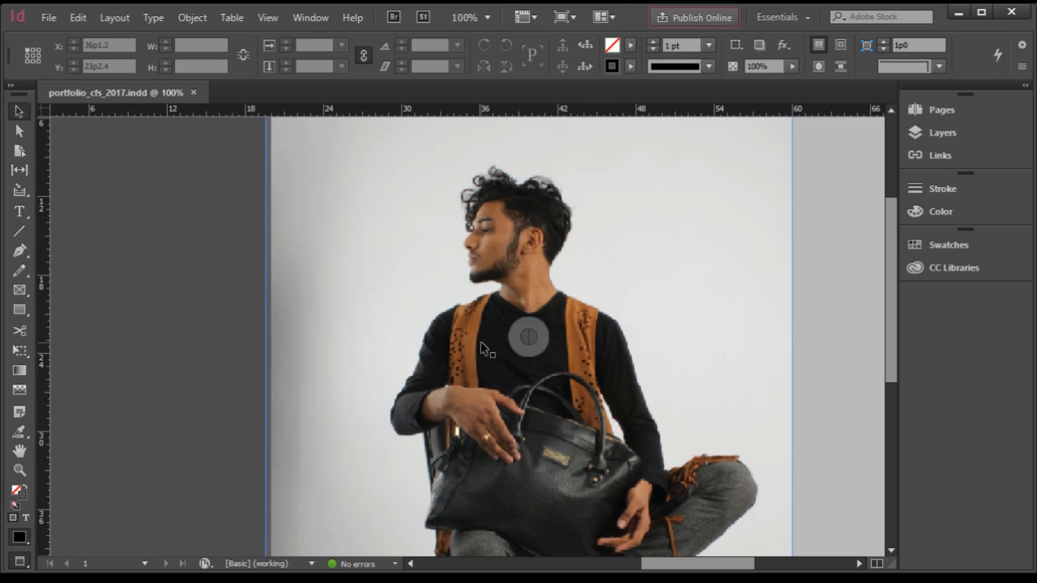
scroll(513, 213, down, 1)
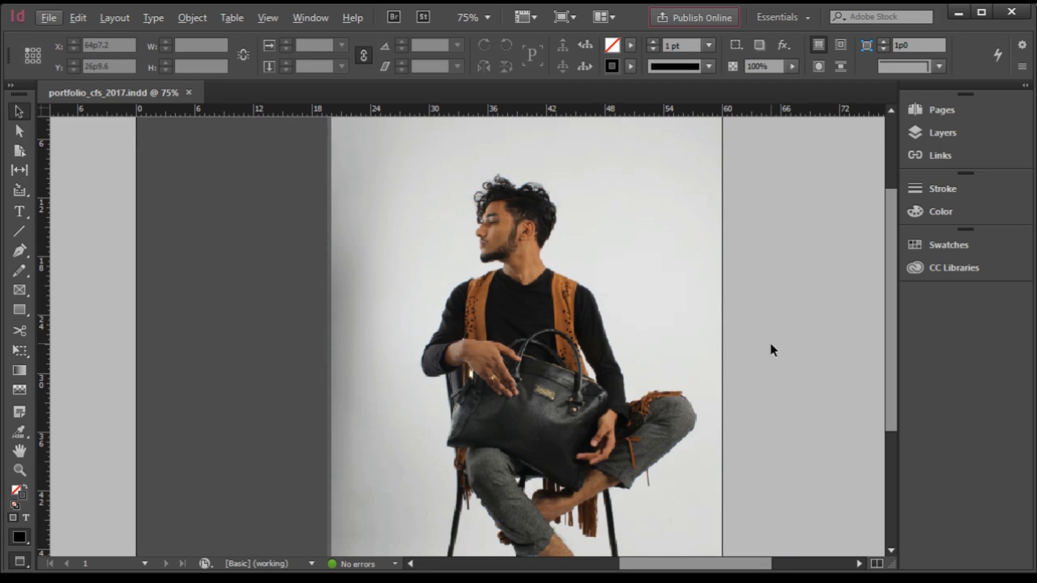
scroll(531, 336, down, 5)
scroll(398, 324, up, 5)
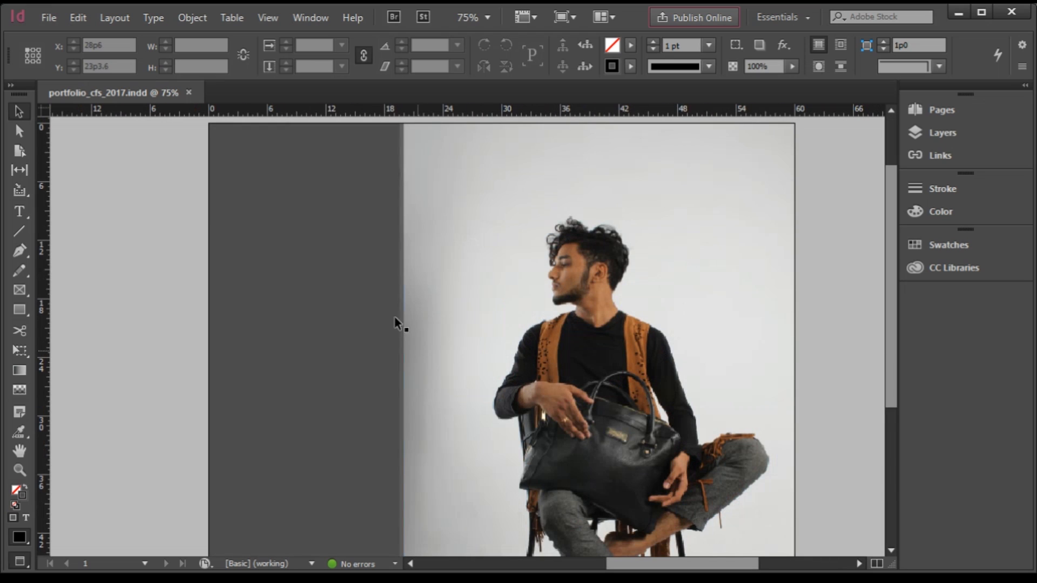
Draw a text frame about 11p0 by 12p0 on the pasteboard beside the dark panel and switch to Normal screen mode.
click(18, 208)
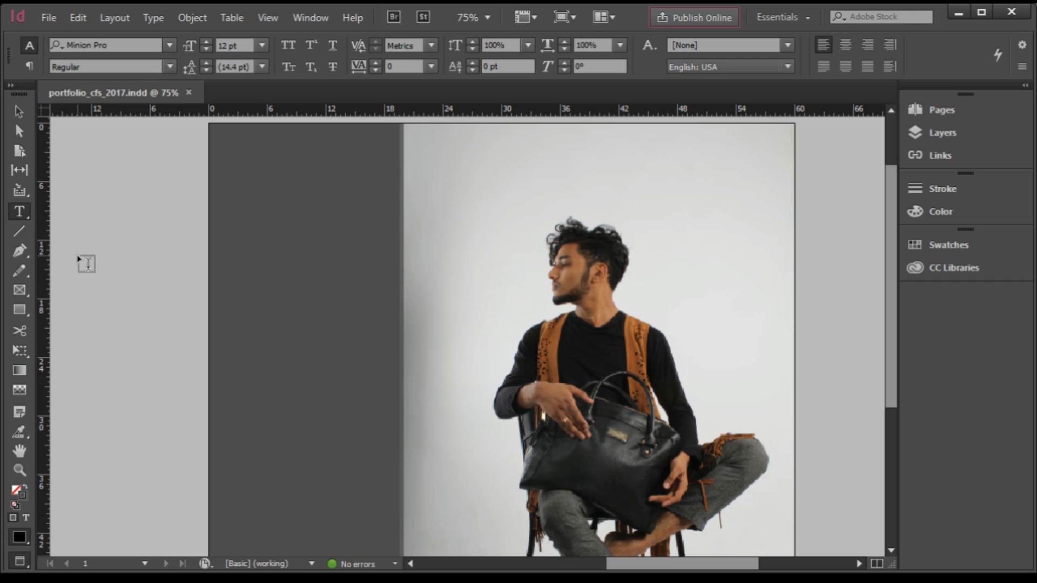
drag(74, 226, 182, 350)
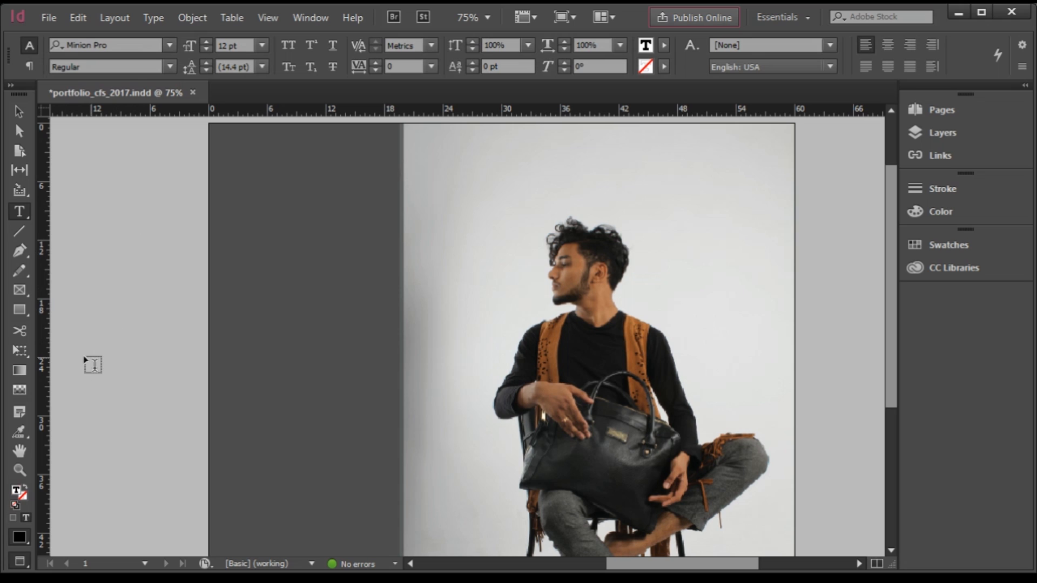
click(565, 17)
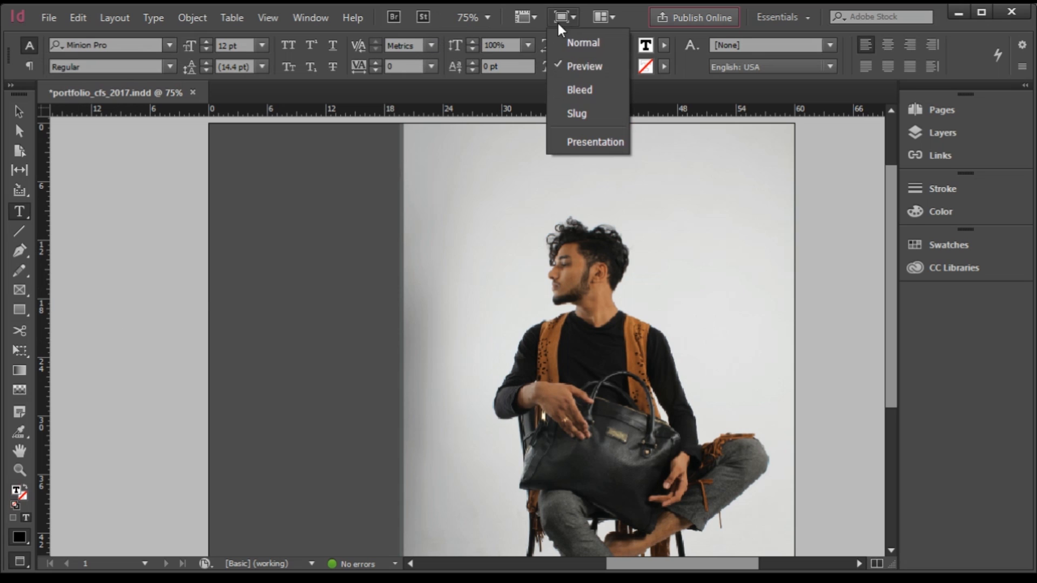
click(592, 46)
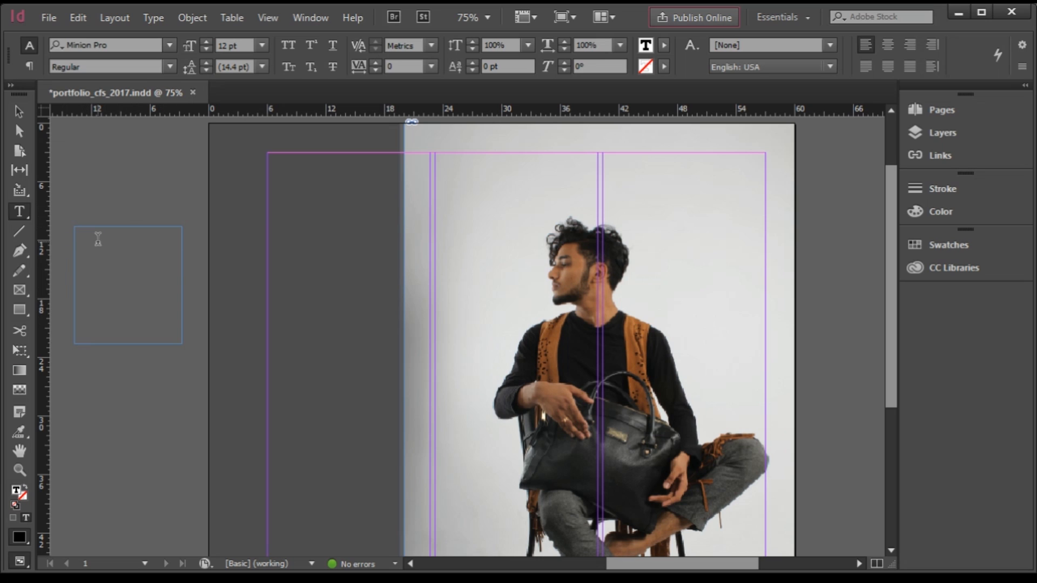
Enter "styling", "portfolio" and "your name" on three separate lines in the new text frame.
text(portfolio)
key(Return)
key(Return)
text(desi)
key(BackSpace)
key(BackSpace)
key(BackSpace)
key(BackSpace)
text(styling)
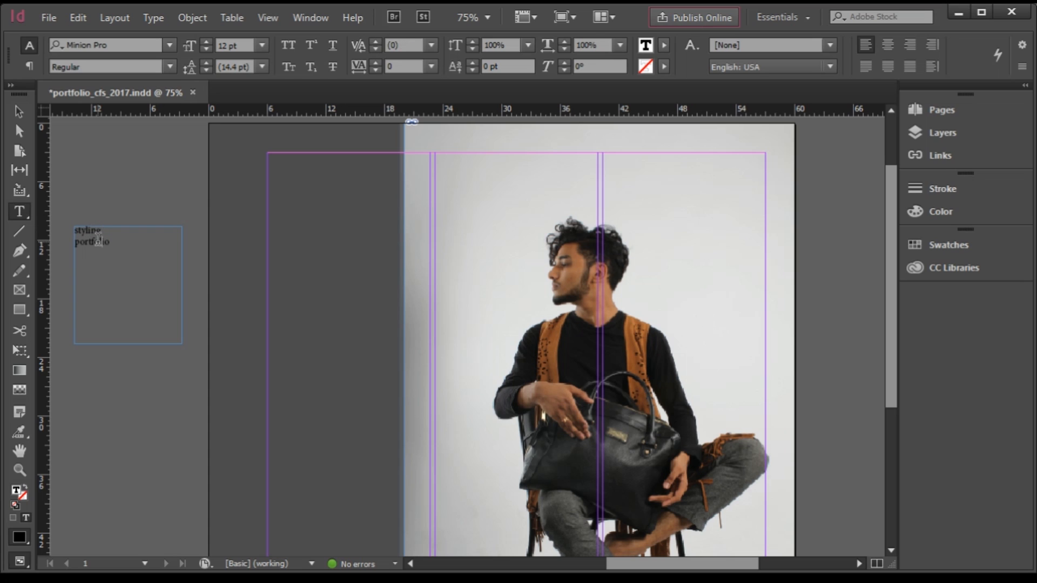
key(Right)
key(Return)
text(your )
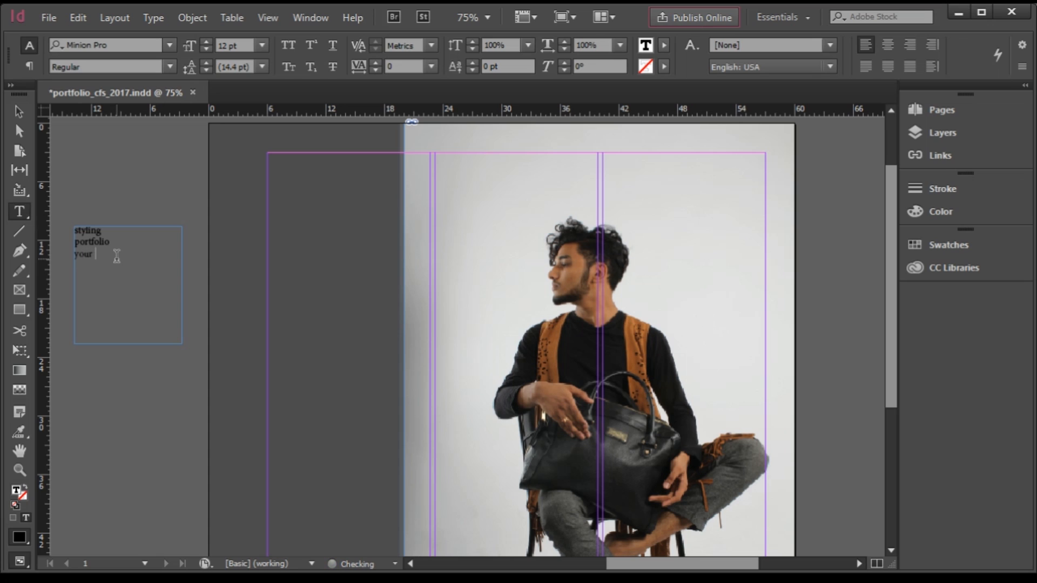
text(name)
Move the text frame from the pasteboard onto the dark side panel, at about X 8p7 and Y 24p0.
drag(127, 240, 380, 223)
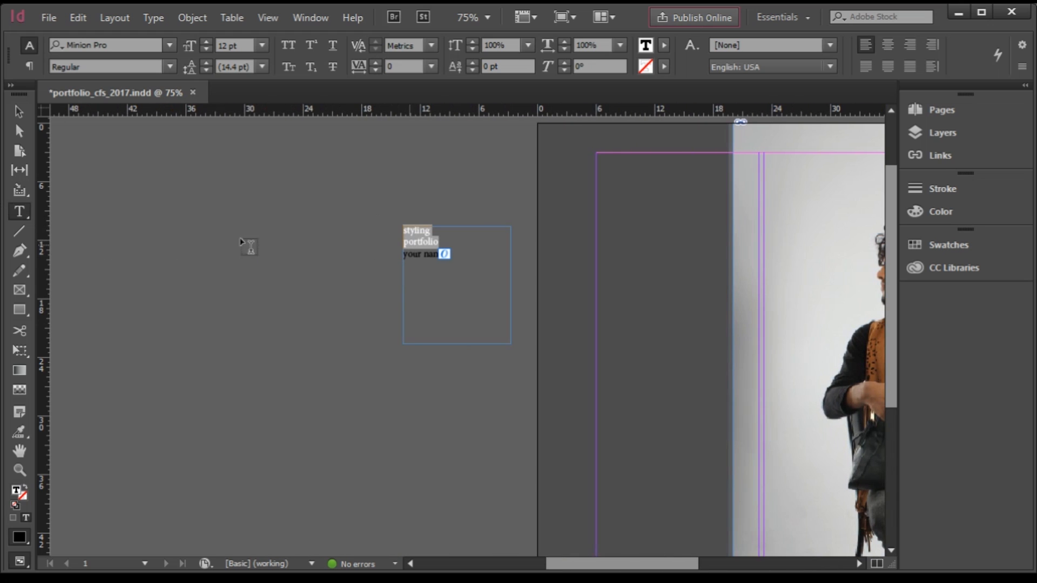
click(19, 112)
click(427, 328)
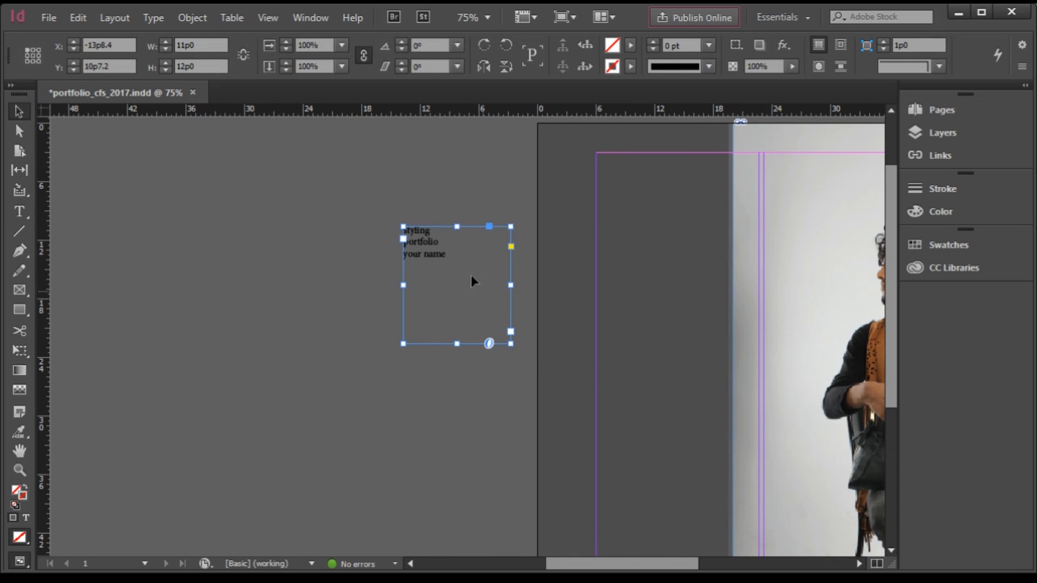
drag(425, 241, 643, 372)
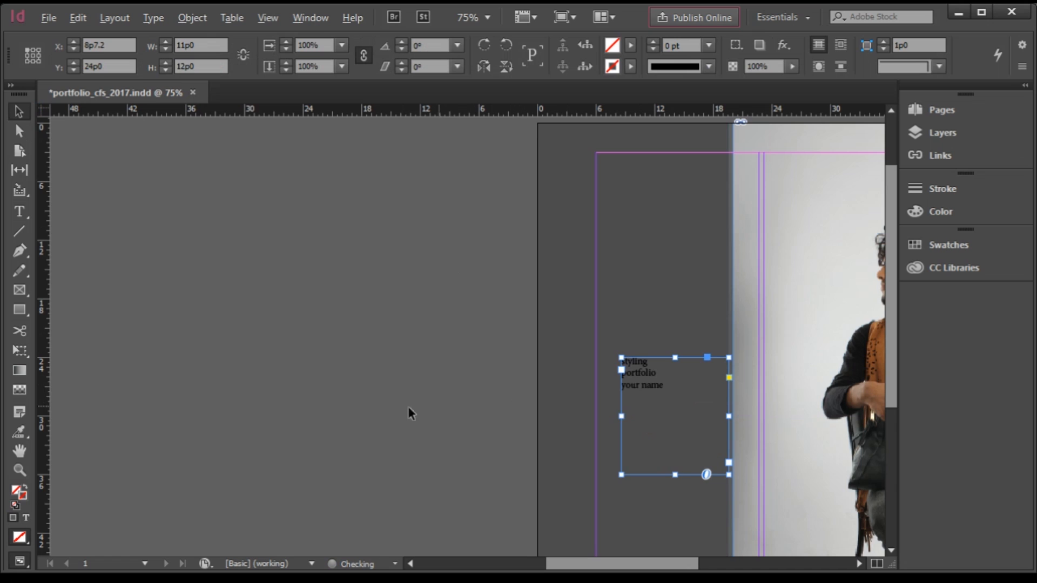
scroll(408, 407, down, 1)
scroll(625, 418, up, 2)
scroll(439, 373, down, 2)
scroll(597, 437, up, 2)
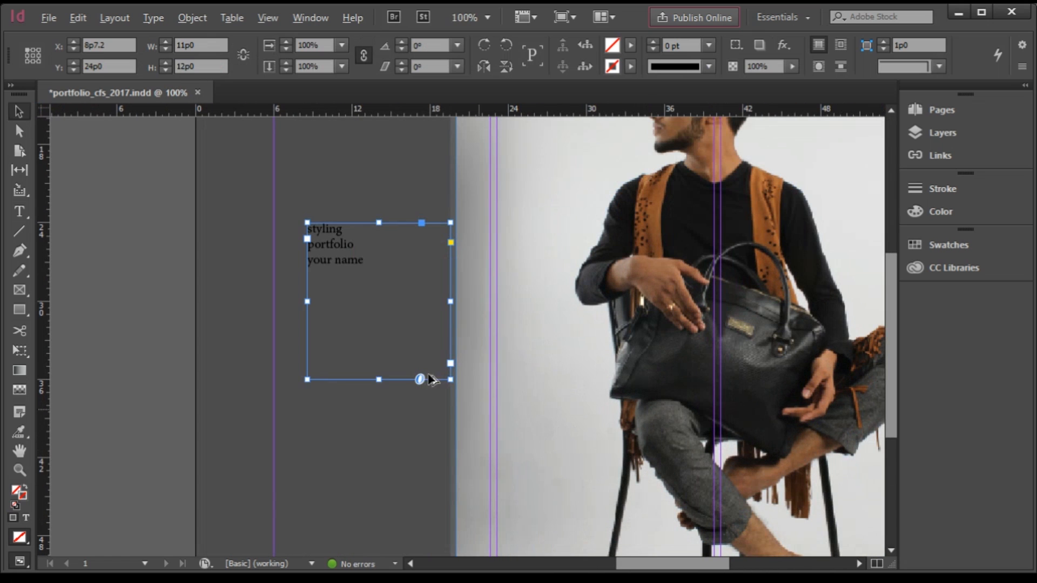
Delete the "your name" line from the text frame on the dark panel.
scroll(397, 354, up, 1)
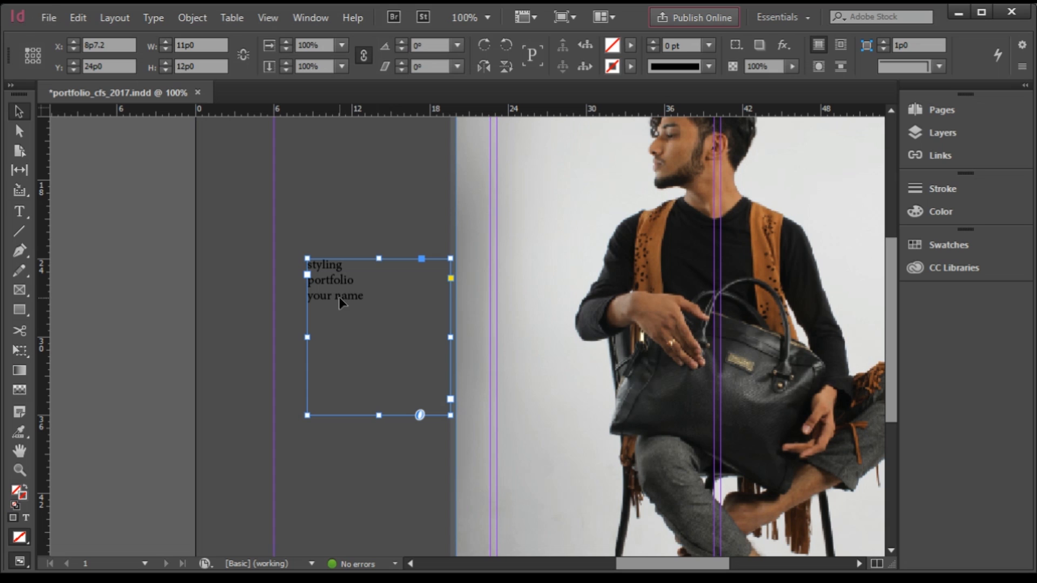
double_click(318, 298)
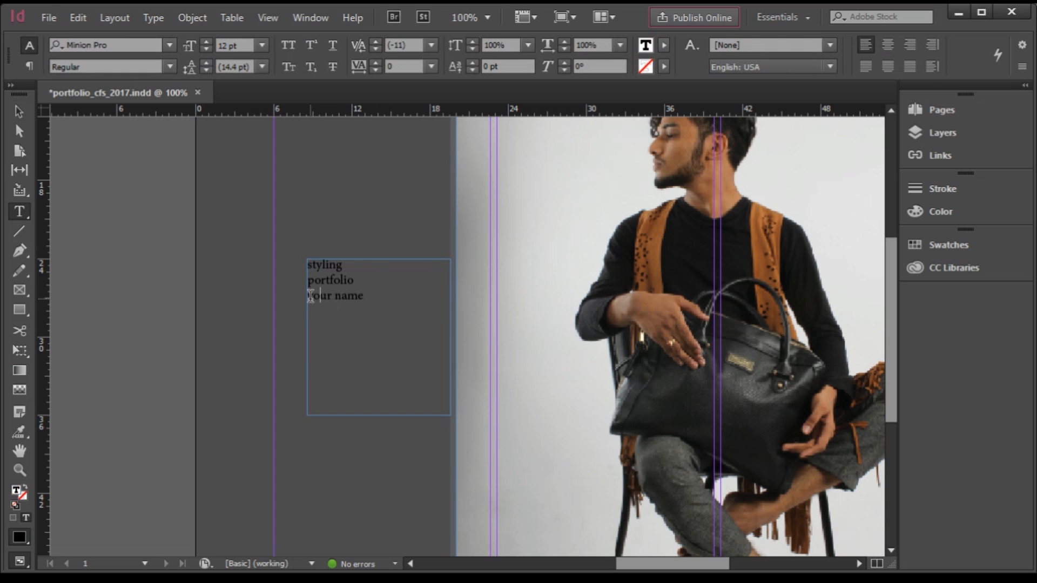
drag(307, 296, 362, 323)
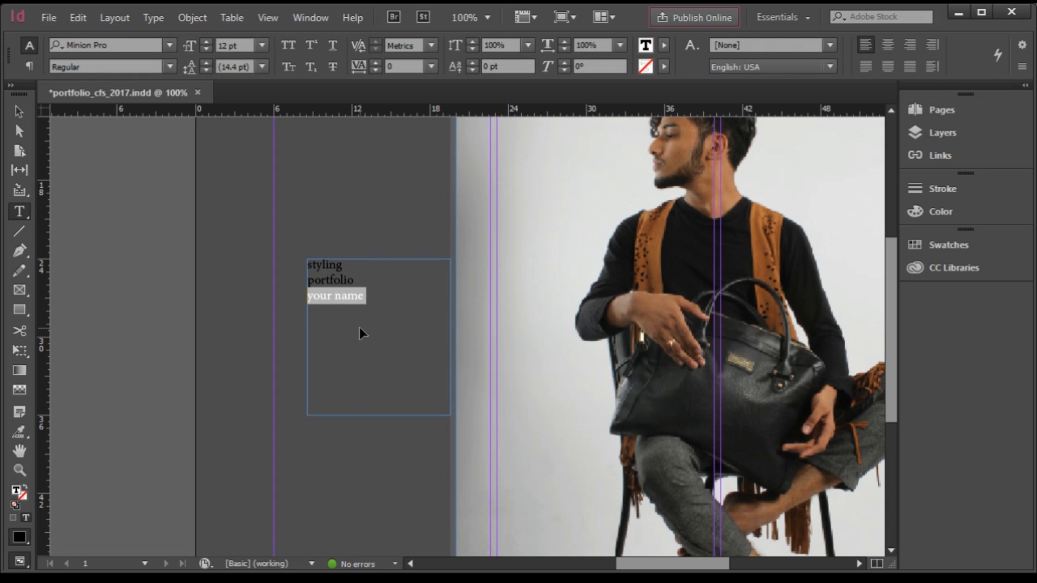
key(BackSpace)
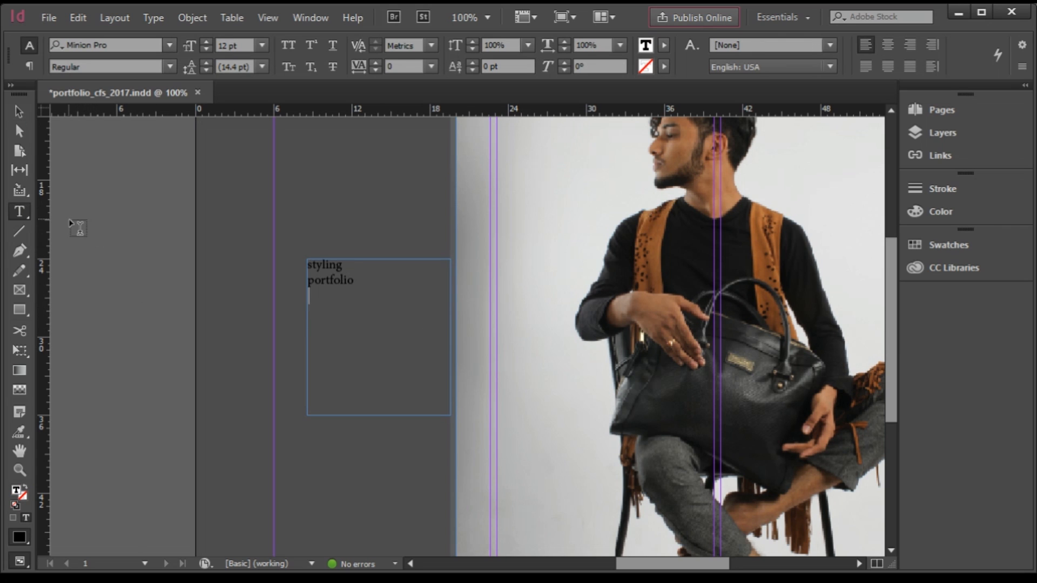
Draw a separate text frame about 8p2 by 2p5 on the pasteboard and enter "your name" in it.
drag(70, 219, 177, 250)
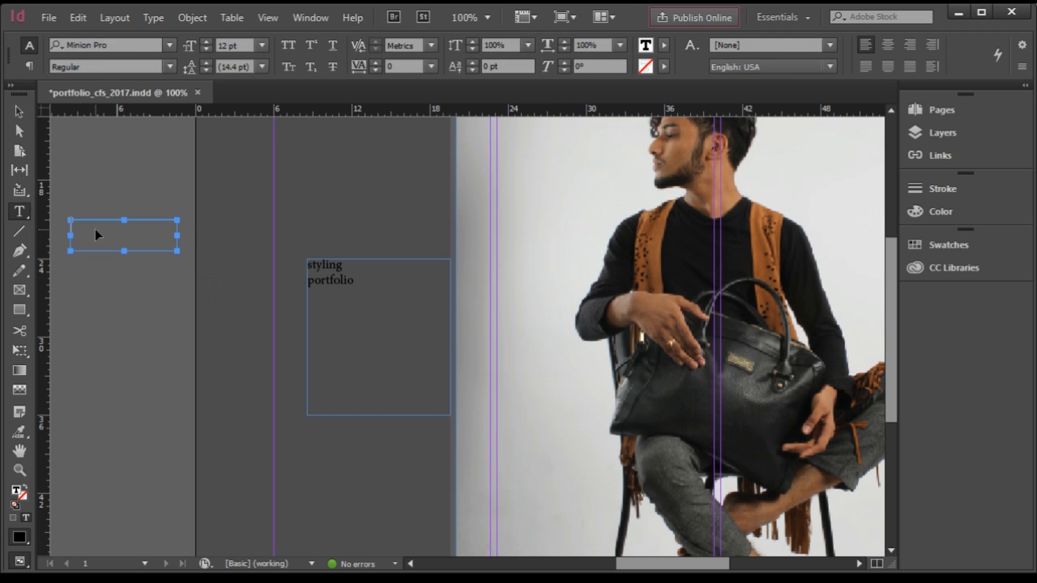
text(your name)
key(Escape)
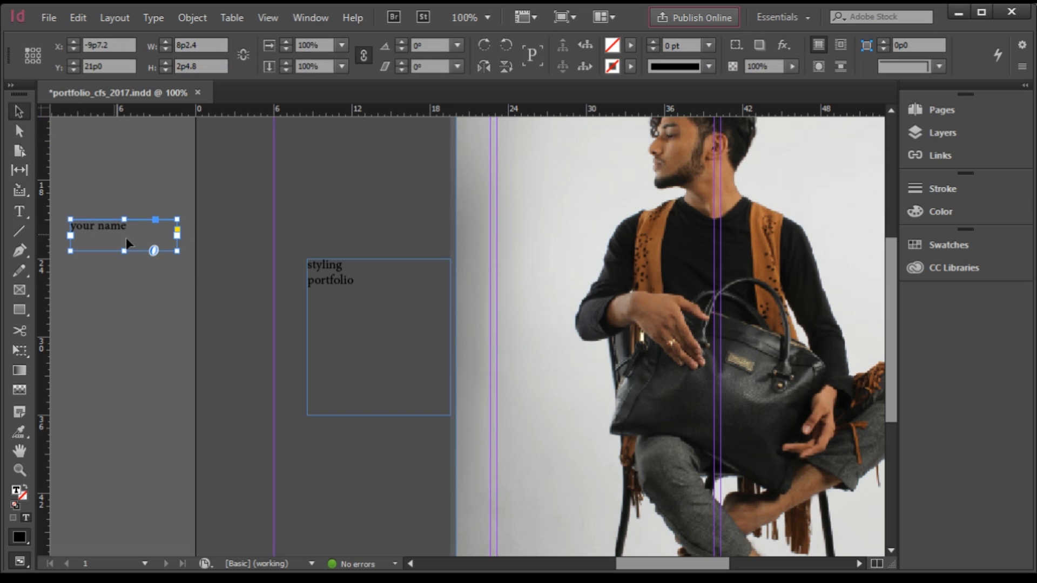
Enlarge the "styling portfolio" text to 36 pt.
double_click(326, 282)
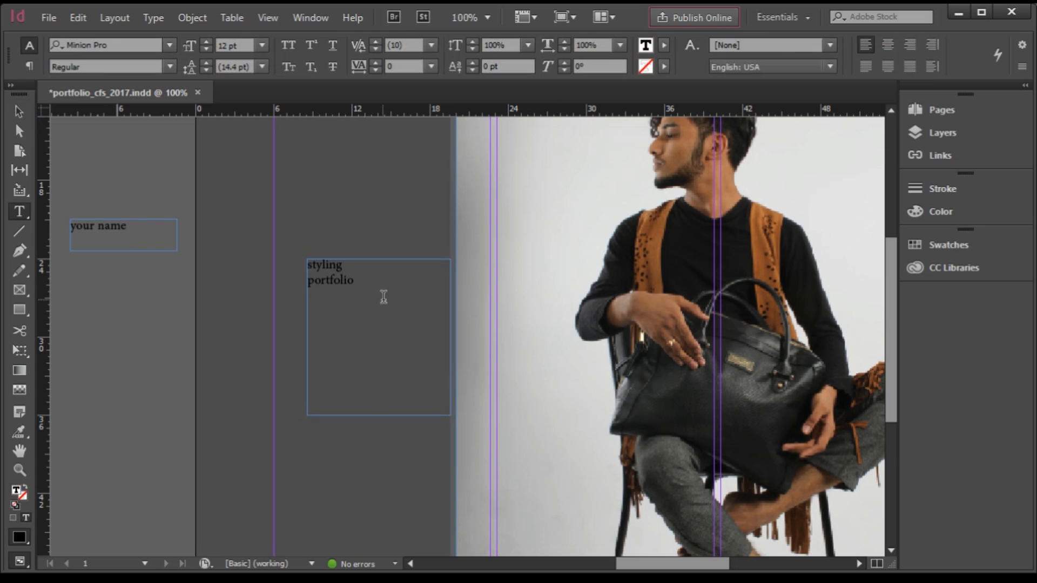
drag(356, 281, 277, 252)
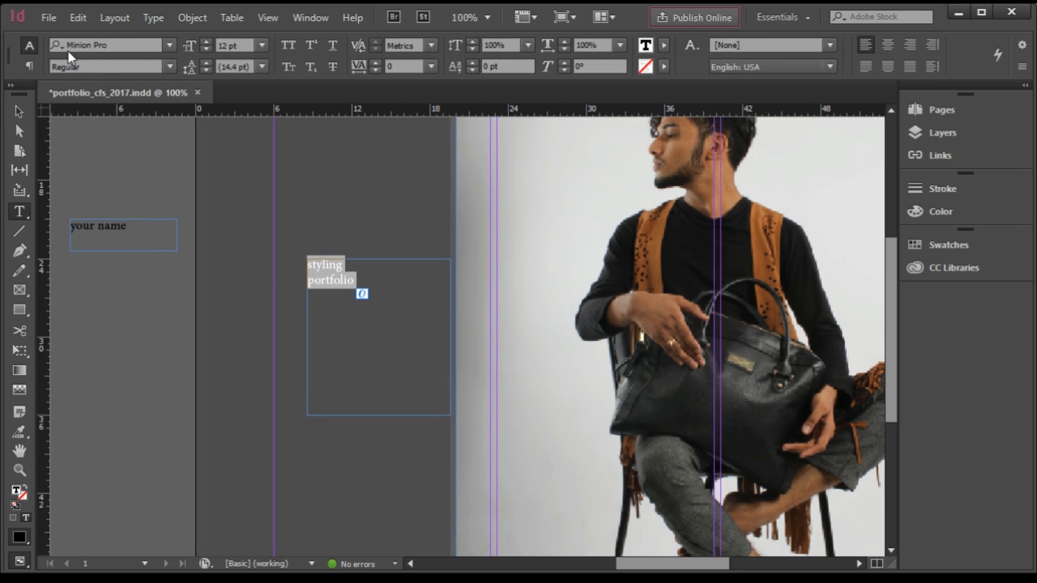
click(261, 47)
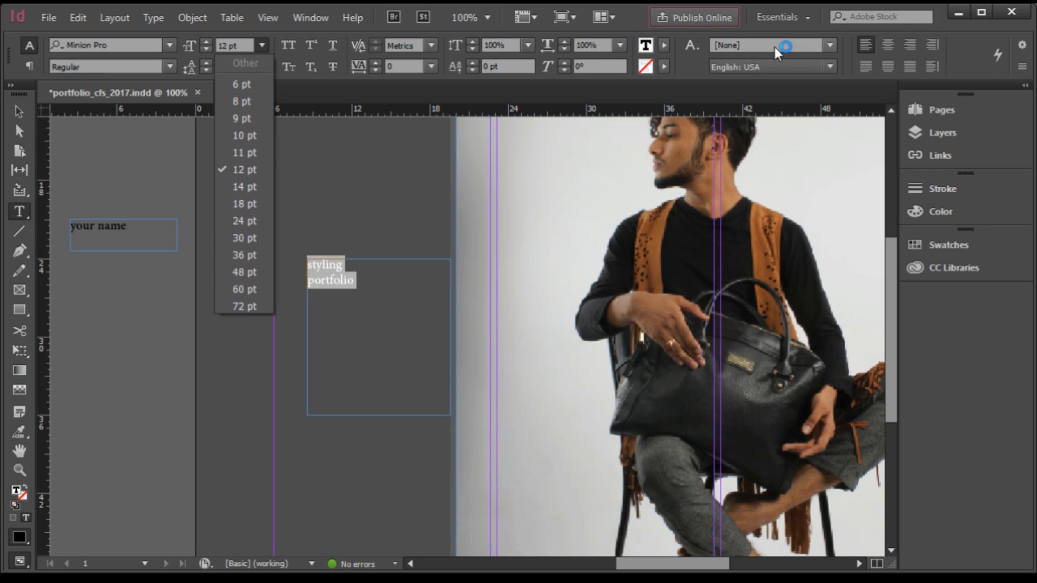
click(324, 267)
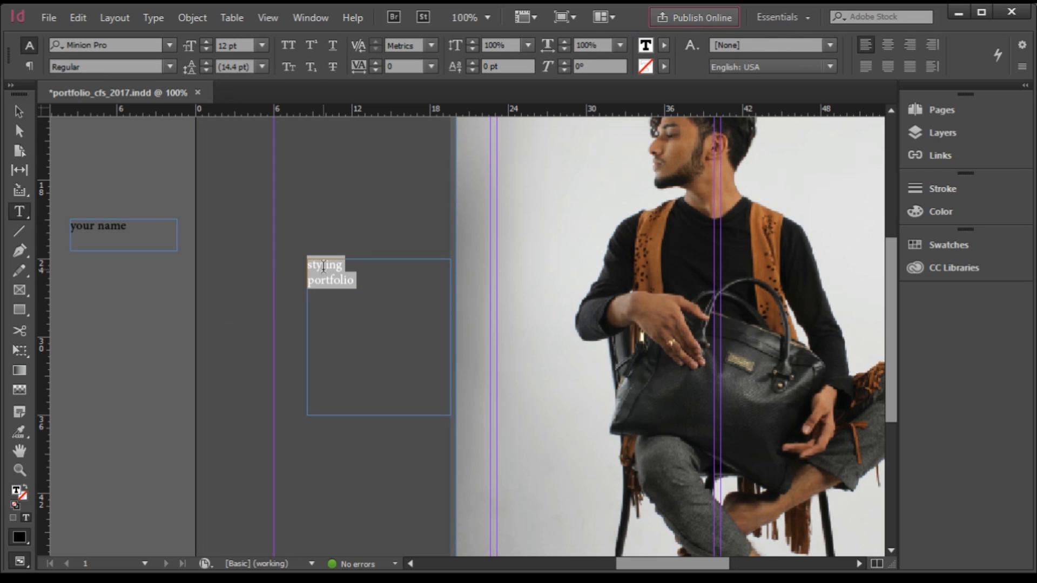
click(364, 300)
key(ctrl+a)
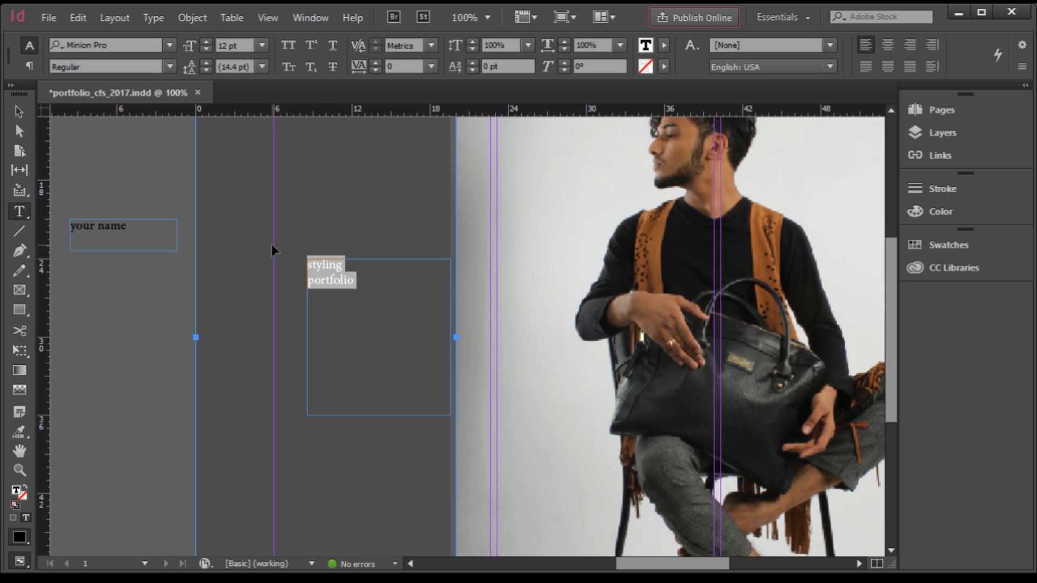
key(ctrl+shift+period)
key(ctrl+shift+period)
key(ctrl+shift+period)
key(ctrl+shift+period)
key(ctrl+shift+period)
key(ctrl+shift+period)
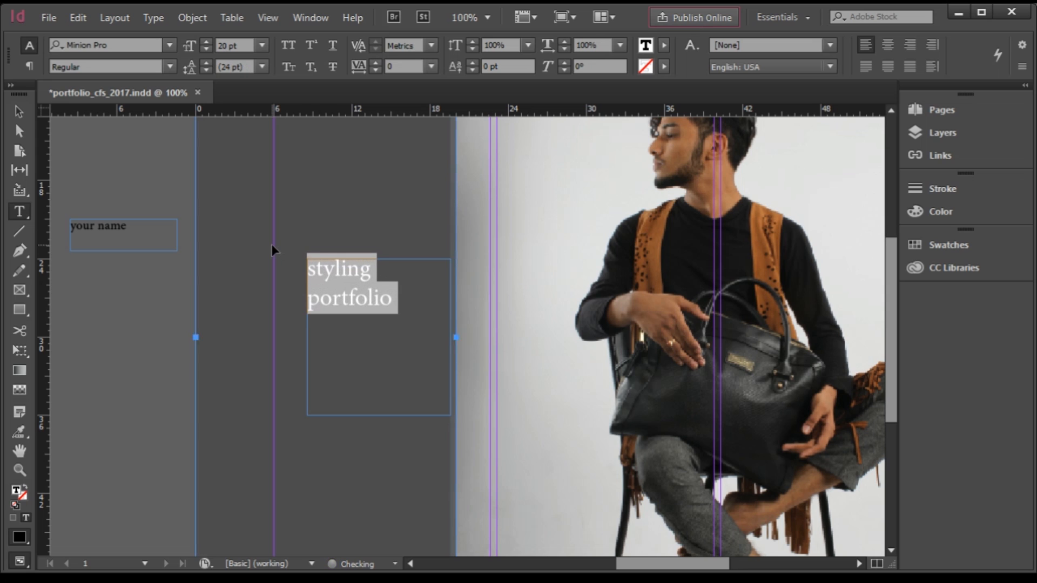
key(ctrl+shift+period)
key(ctrl+shift+period)
key(ctrl+shift+period)
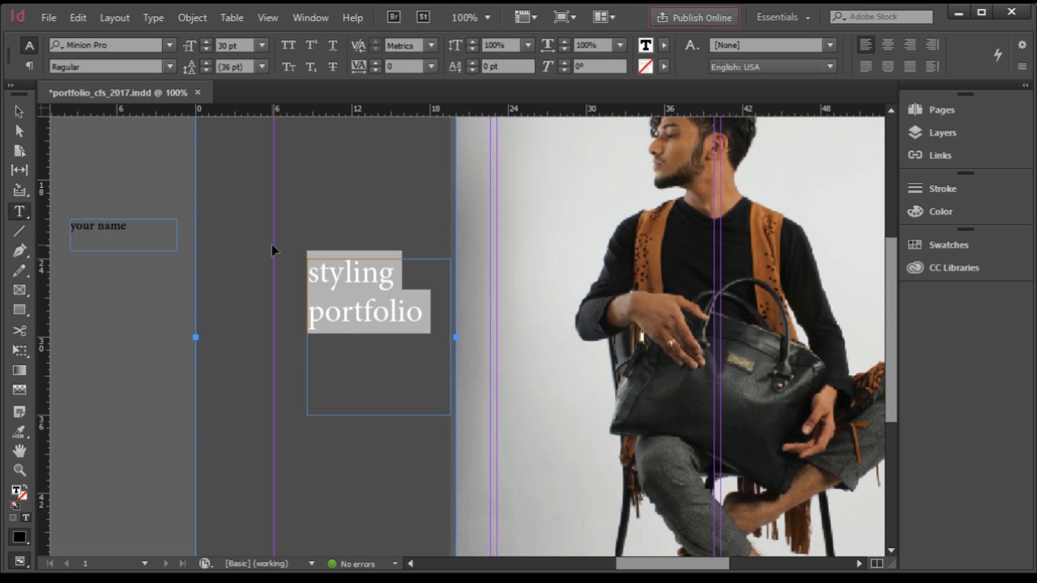
key(ctrl+shift+period)
key(ctrl+shift+period)
key(ctrl+shift+period)
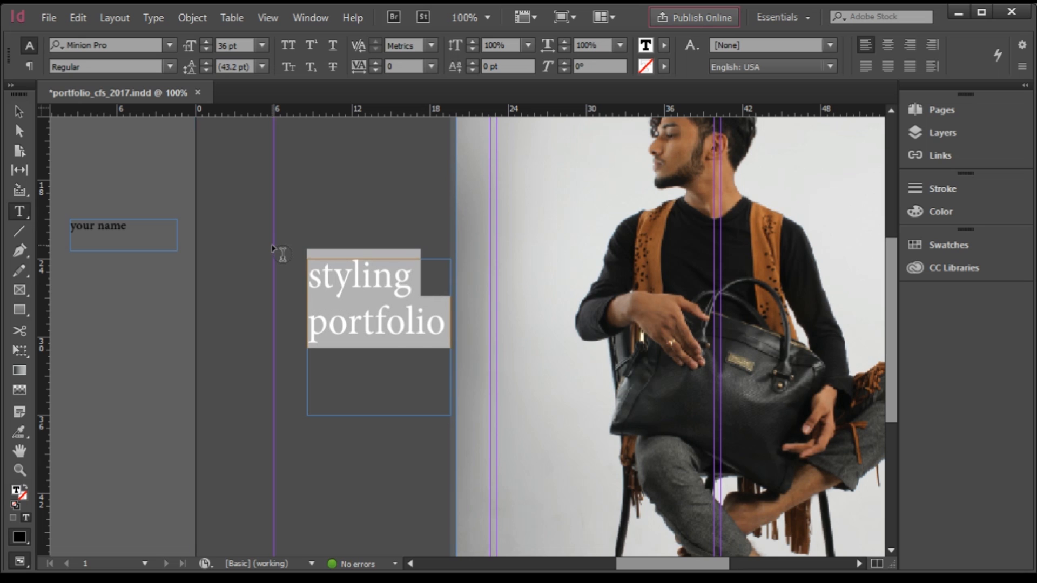
Resize the title frame to about 17p6 by 8p4 and move it down to about X 8p10, Y 27p1.
click(18, 111)
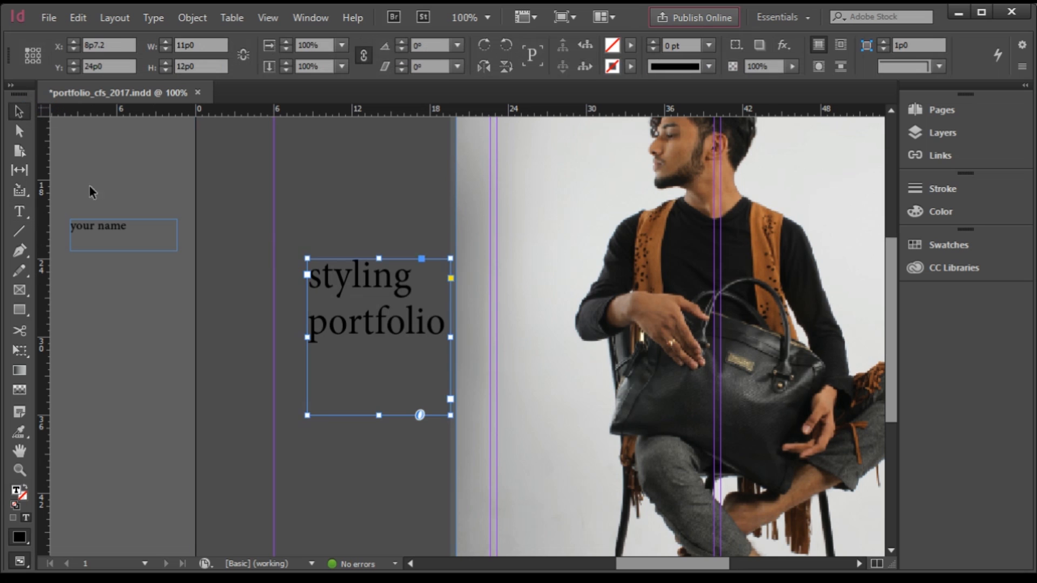
drag(451, 337, 535, 341)
drag(413, 327, 414, 371)
scroll(385, 353, down, 3)
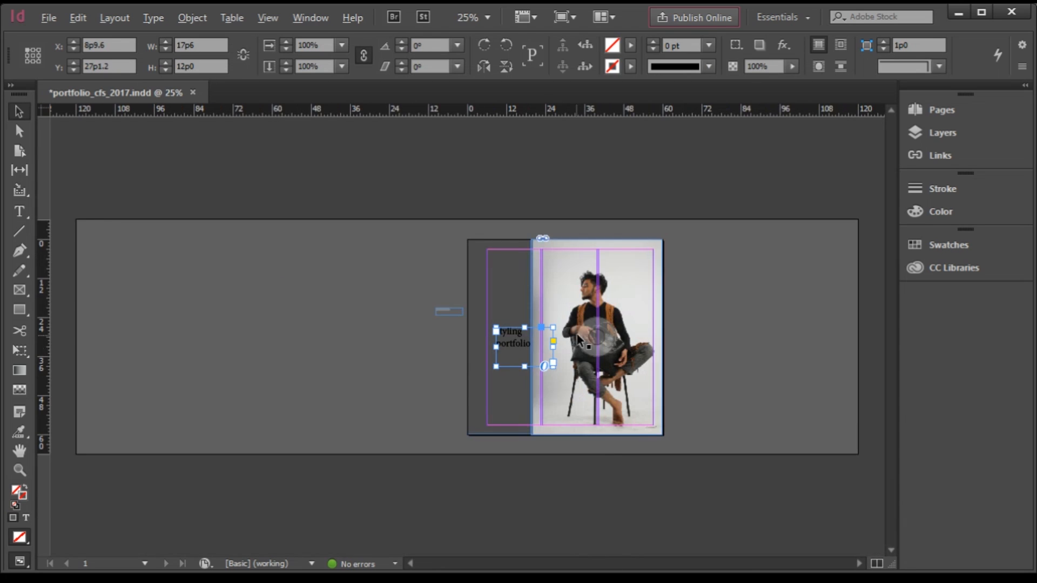
scroll(541, 308, up, 2)
scroll(498, 439, up, 2)
scroll(520, 456, down, 1)
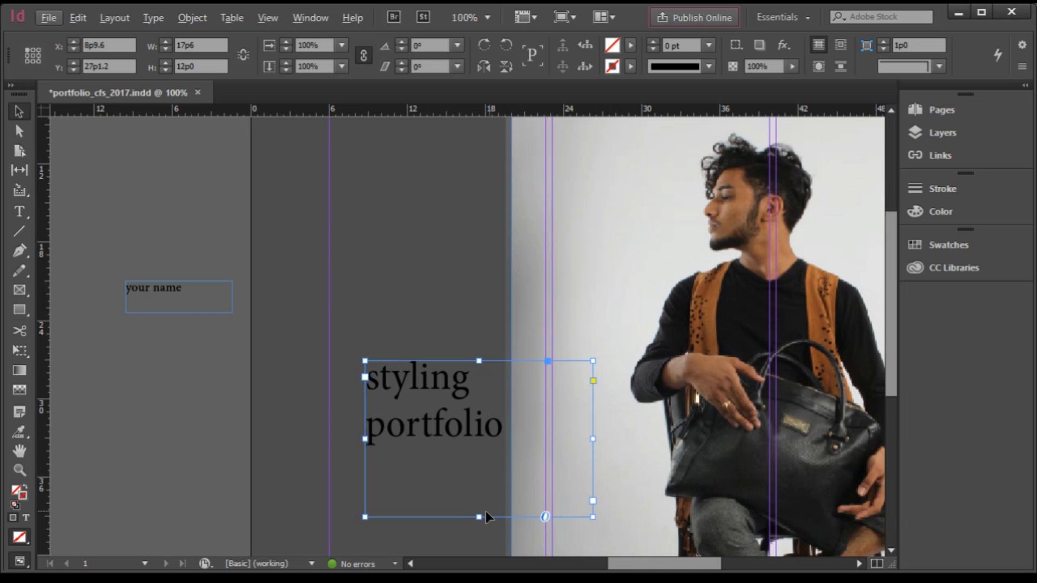
drag(479, 517, 478, 469)
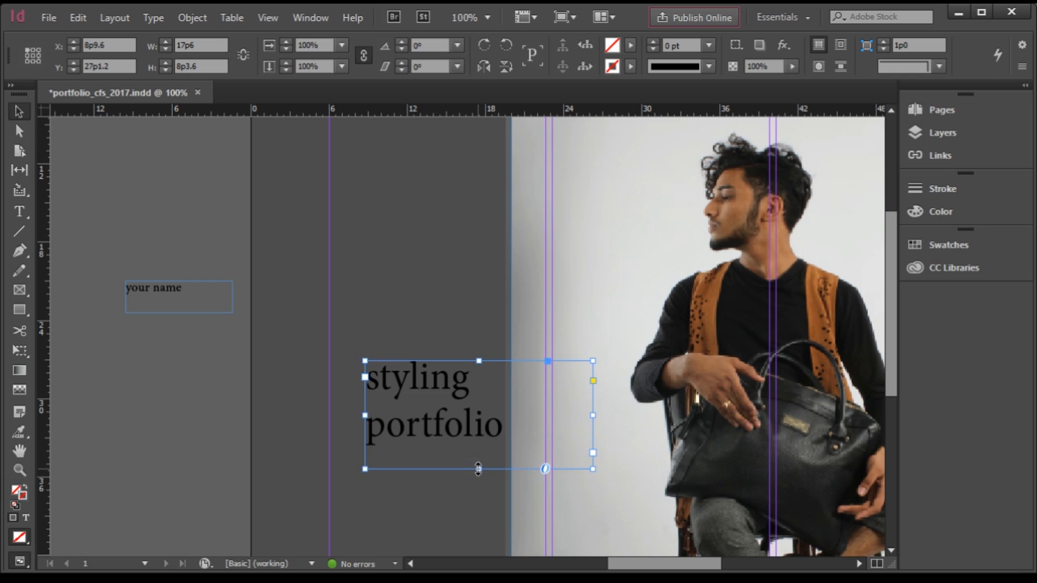
Increase the title's text size in increments until its two lines fill the height of the frame.
key(ctrl+shift+period)
key(ctrl+shift+period)
key(ctrl+shift+period)
key(ctrl+shift+period)
key(ctrl+shift+period)
key(ctrl+shift+period)
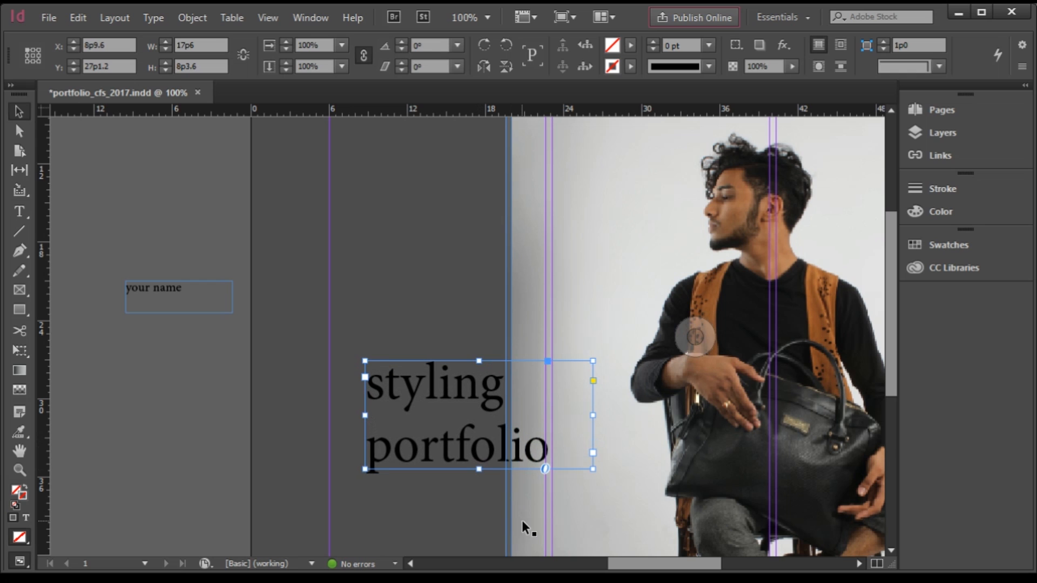
Enlarge the title frame to about 19p5 by 10p11 and scale up its text until "portfolio" nearly spans the width.
drag(593, 469, 619, 503)
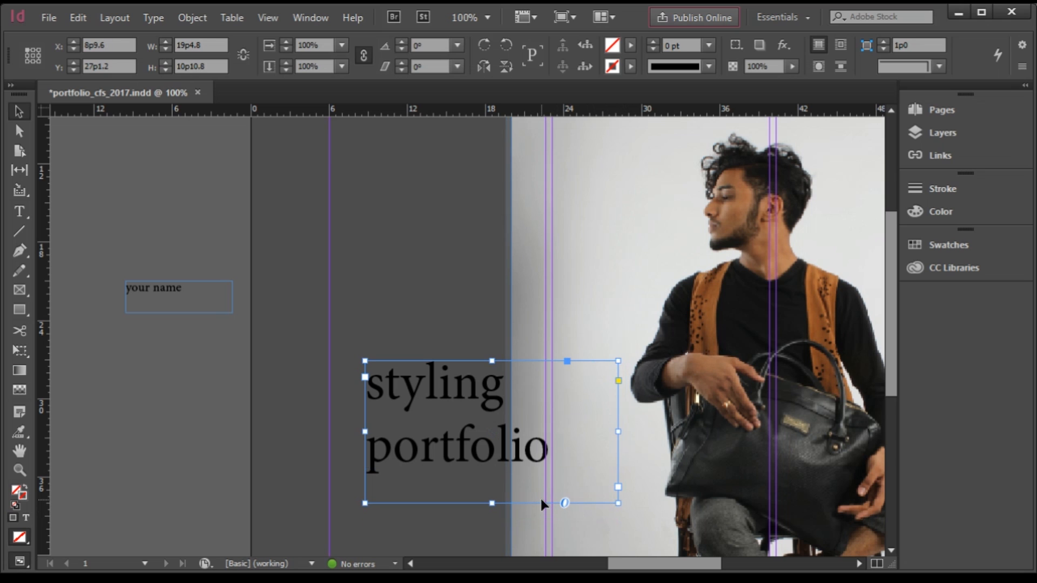
key(ctrl+shift+period)
key(ctrl+shift+period)
key(ctrl+shift+period)
key(ctrl+shift+period)
key(ctrl+shift+period)
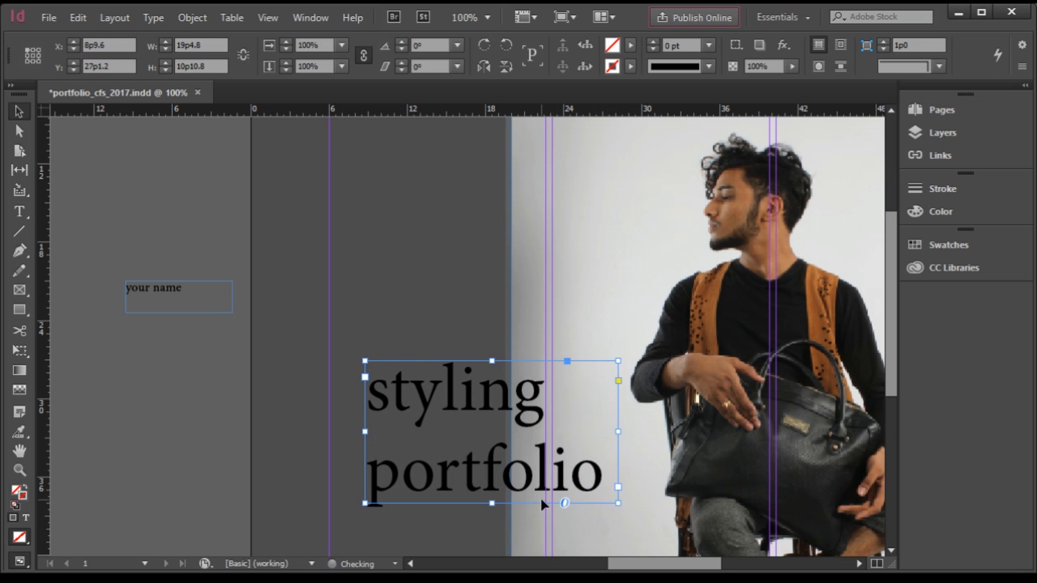
Move the title frame across the boundary between panel and photo, to about X 10p0 and Y 26p7.
scroll(436, 463, down, 1)
scroll(514, 340, up, 4)
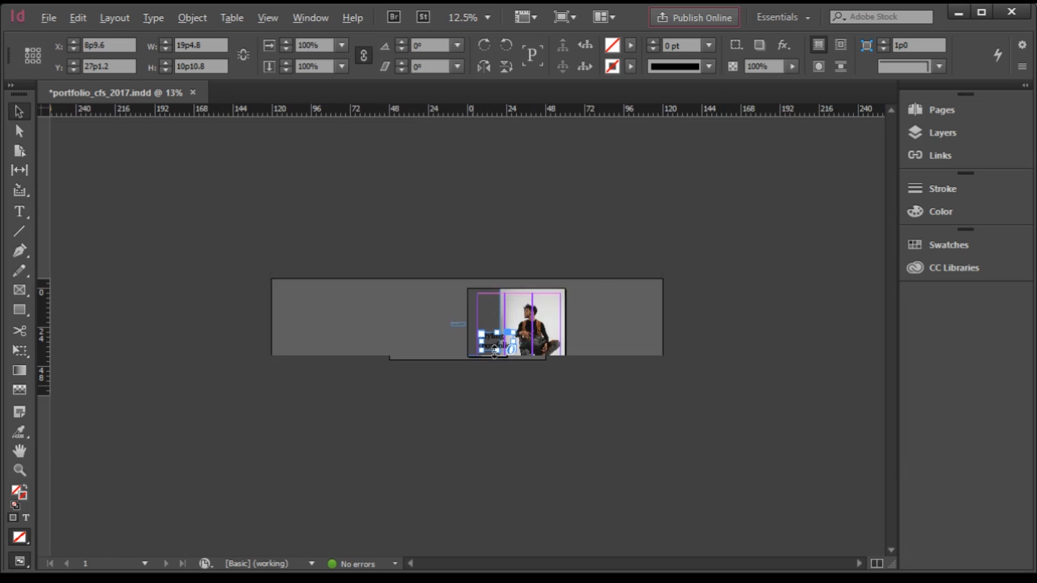
scroll(520, 466, down, 1)
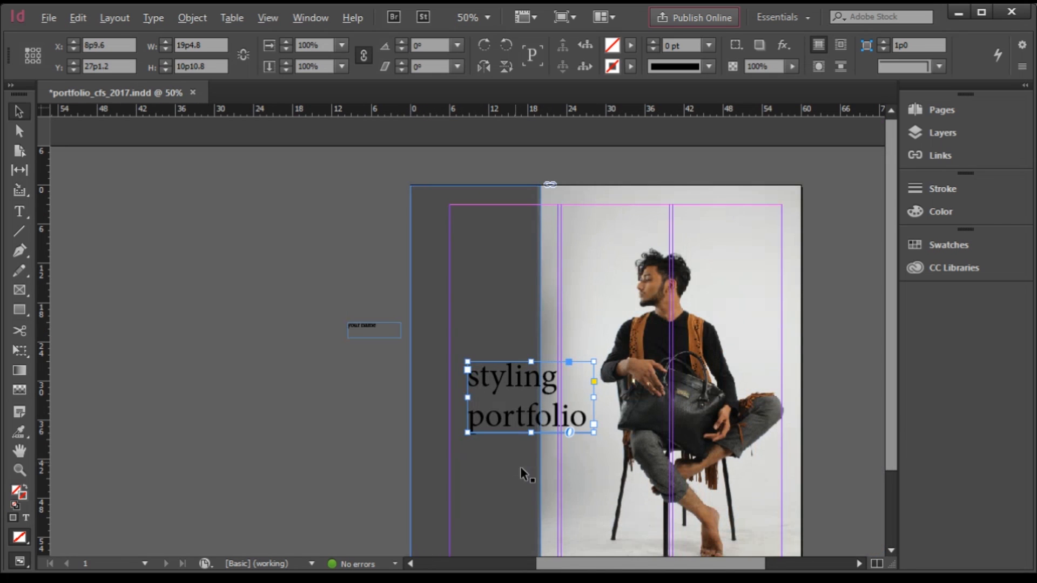
drag(605, 565, 654, 565)
scroll(392, 454, up, 1)
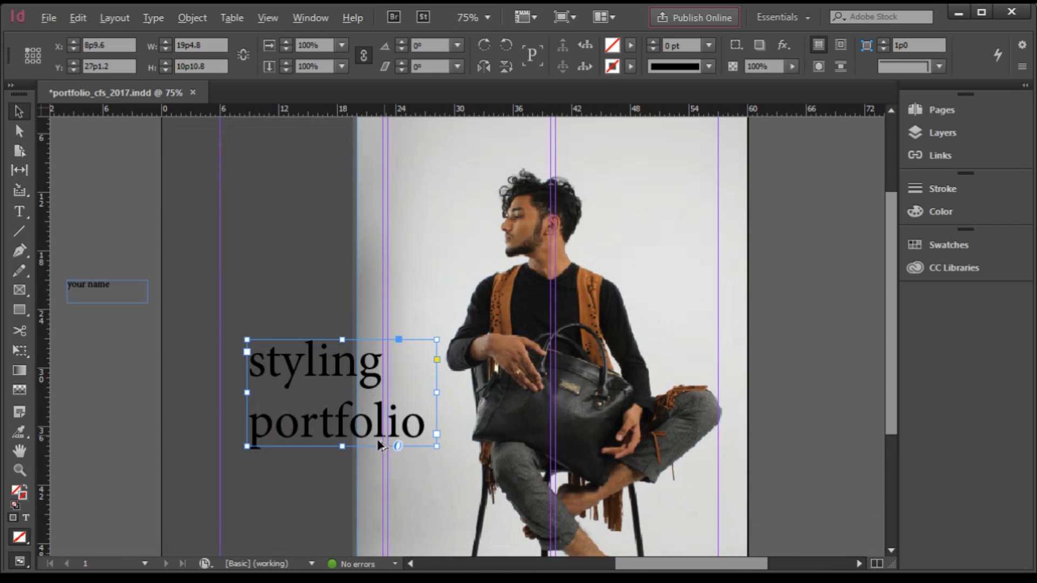
scroll(346, 420, up, 1)
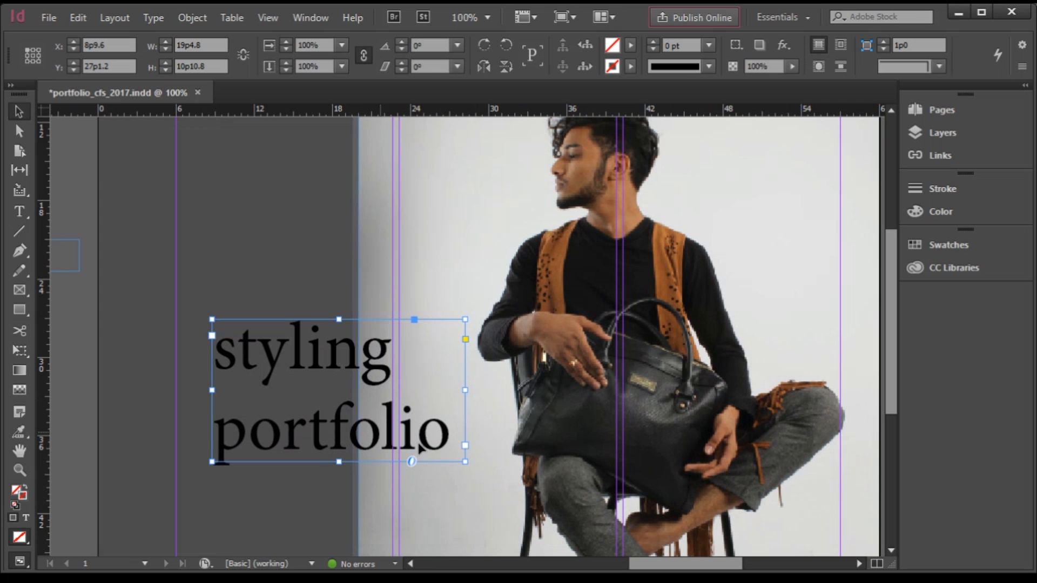
click(82, 322)
scroll(433, 394, down, 1)
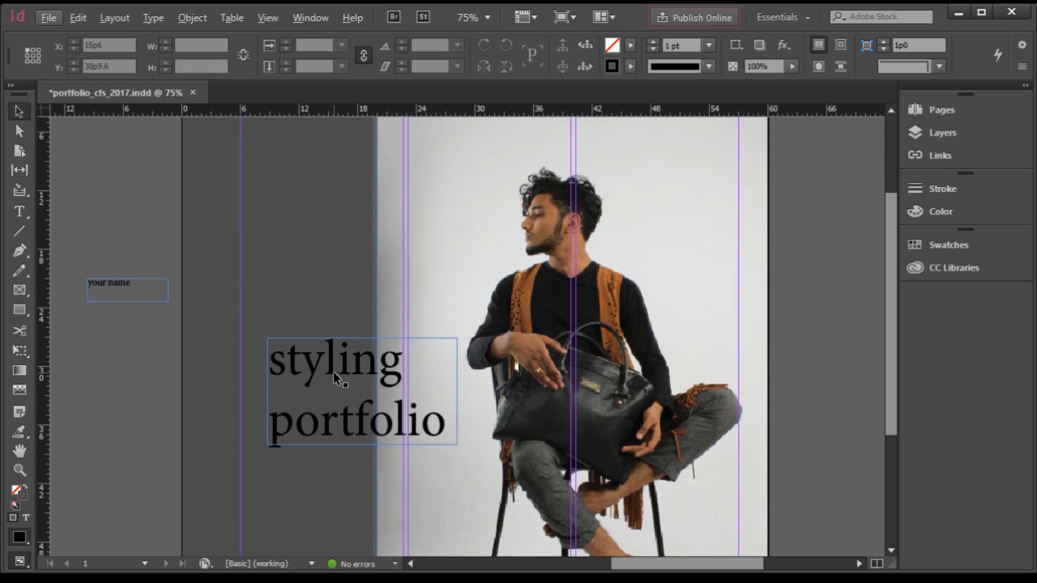
drag(336, 367, 348, 368)
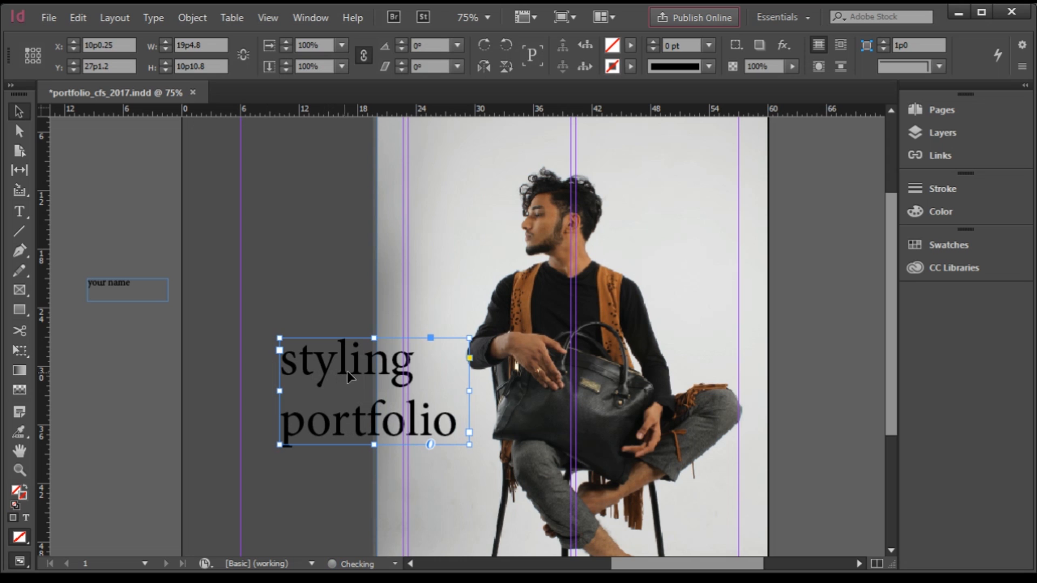
scroll(373, 417, up, 2)
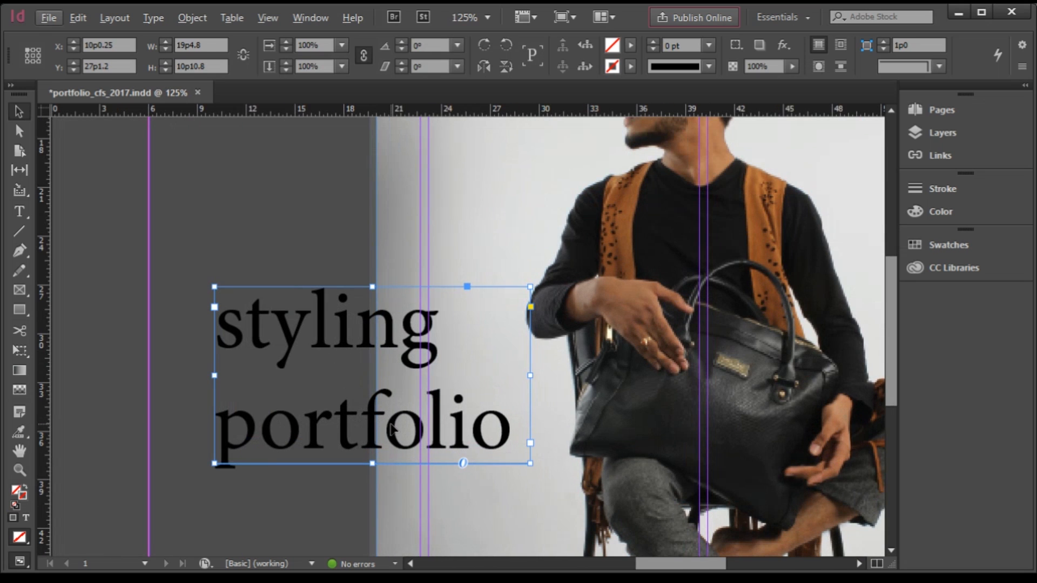
scroll(392, 429, up, 2)
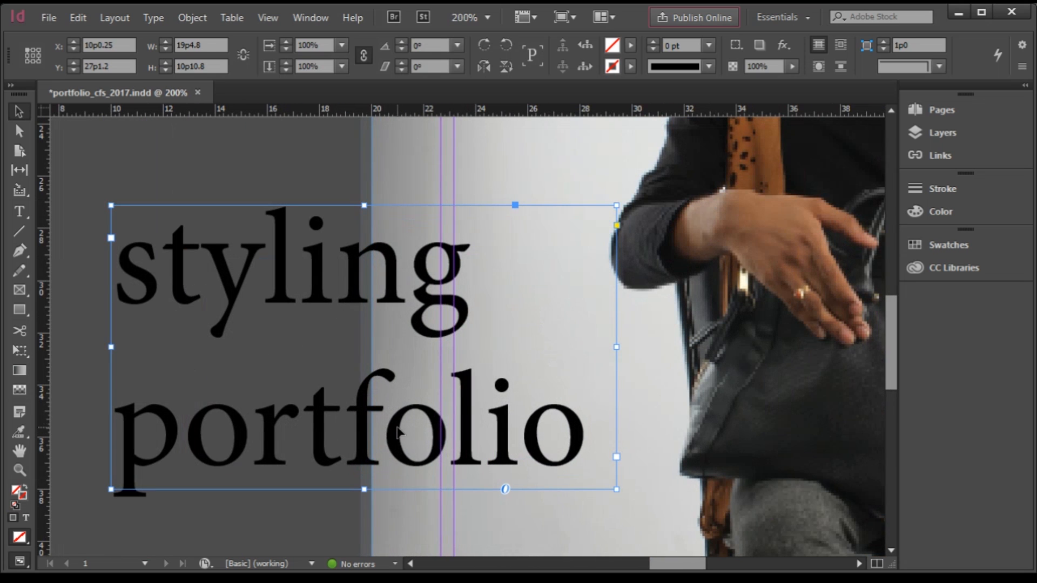
drag(398, 432, 398, 419)
scroll(347, 421, down, 1)
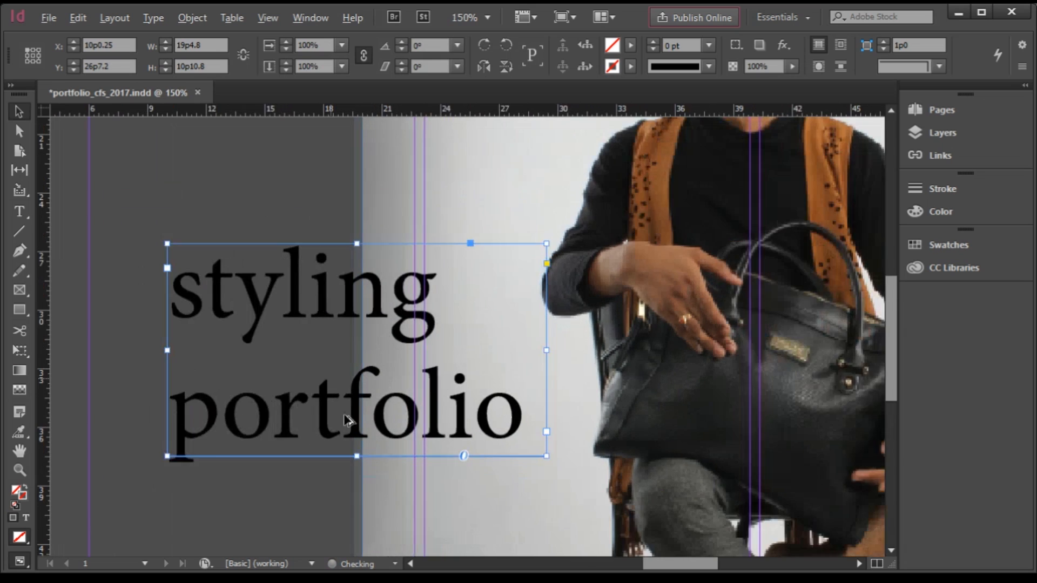
Set the dark side panel's opacity to 100%.
scroll(360, 222, down, 1)
scroll(355, 211, up, 7)
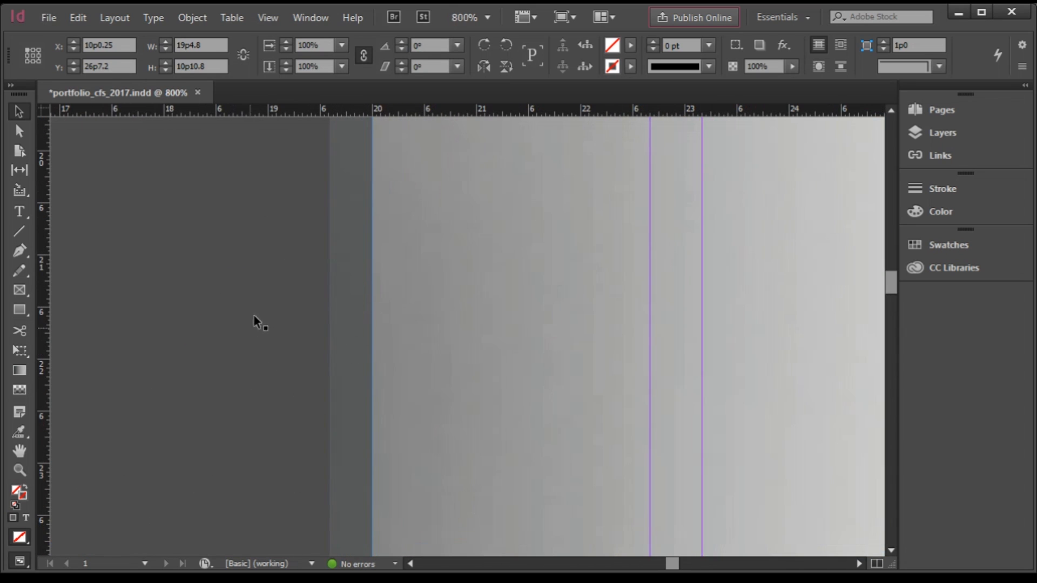
click(265, 257)
scroll(347, 375, down, 3)
scroll(338, 387, down, 2)
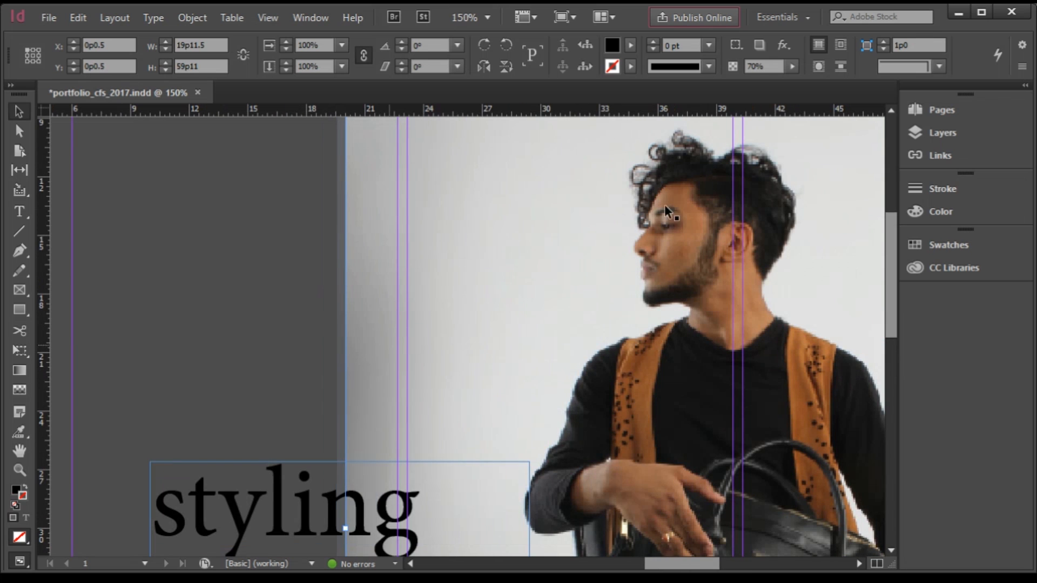
scroll(423, 406, down, 1)
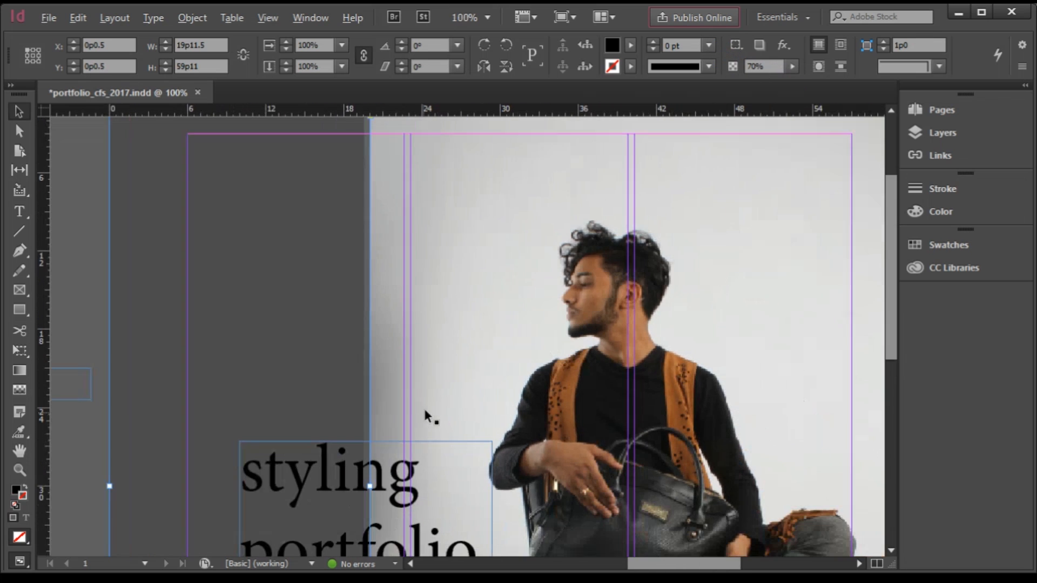
scroll(357, 270, up, 2)
scroll(360, 294, up, 1)
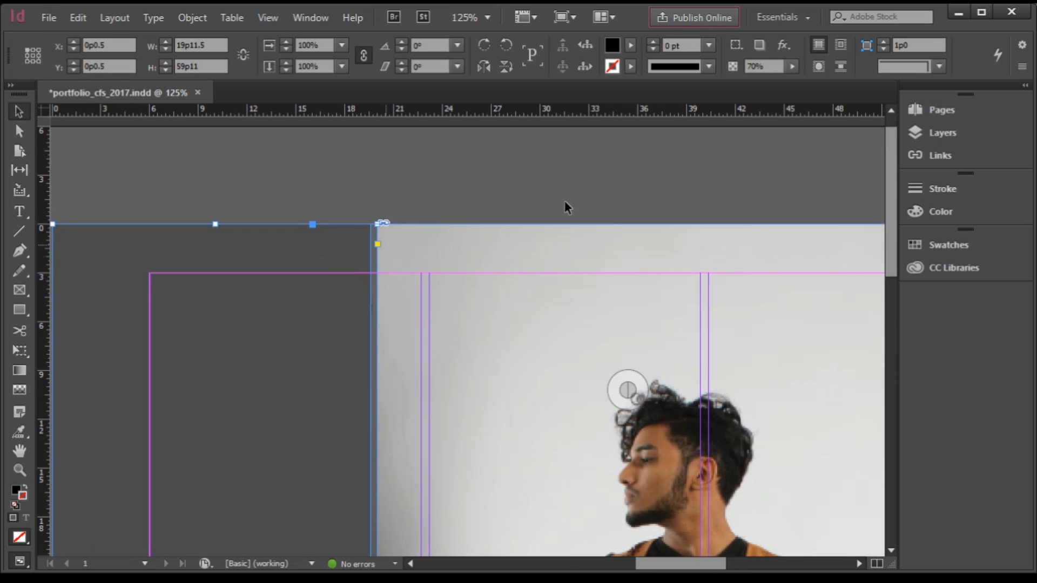
click(792, 66)
drag(769, 84, 896, 83)
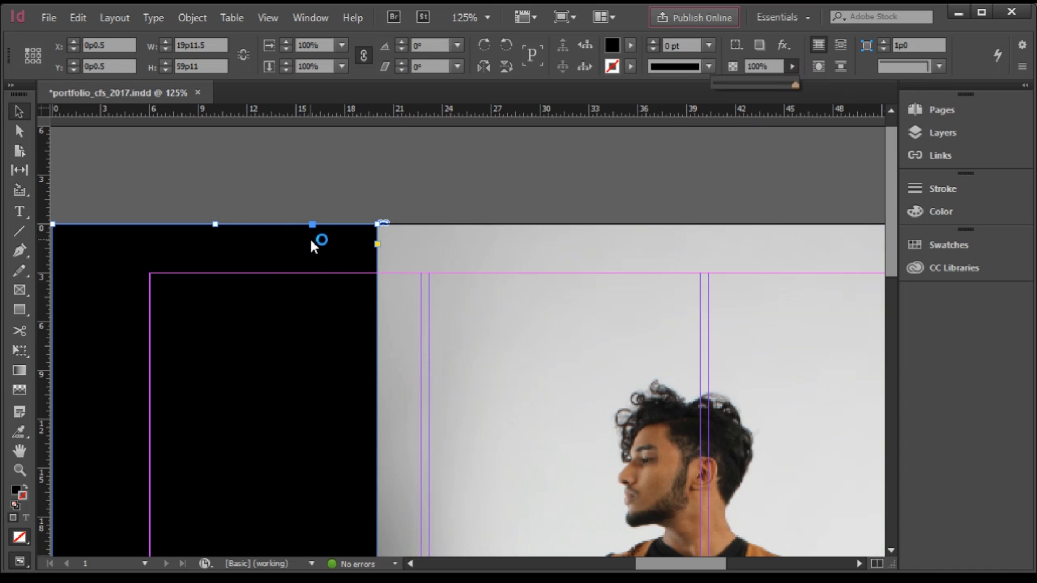
click(15, 491)
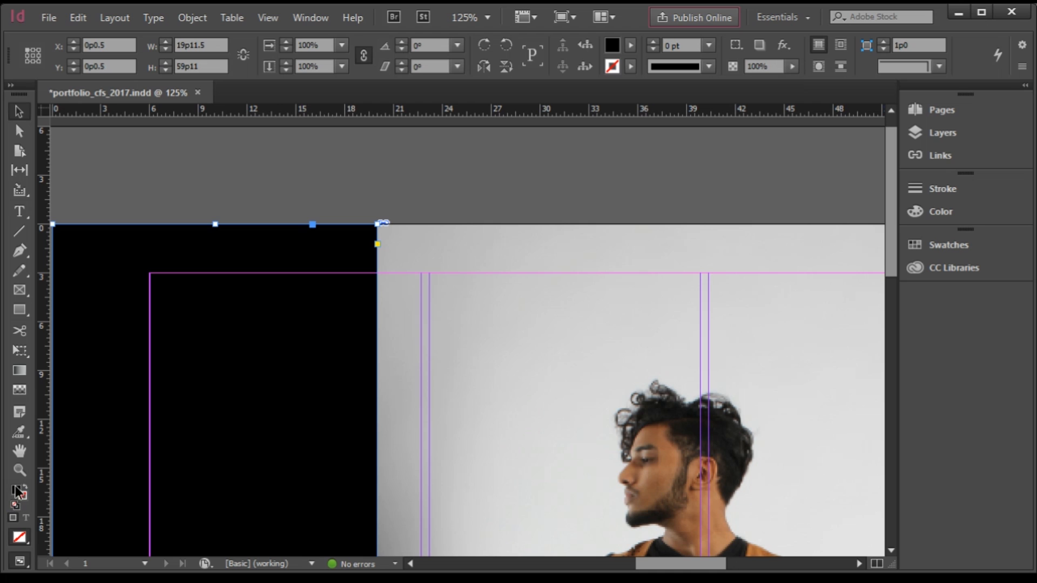
double_click(16, 493)
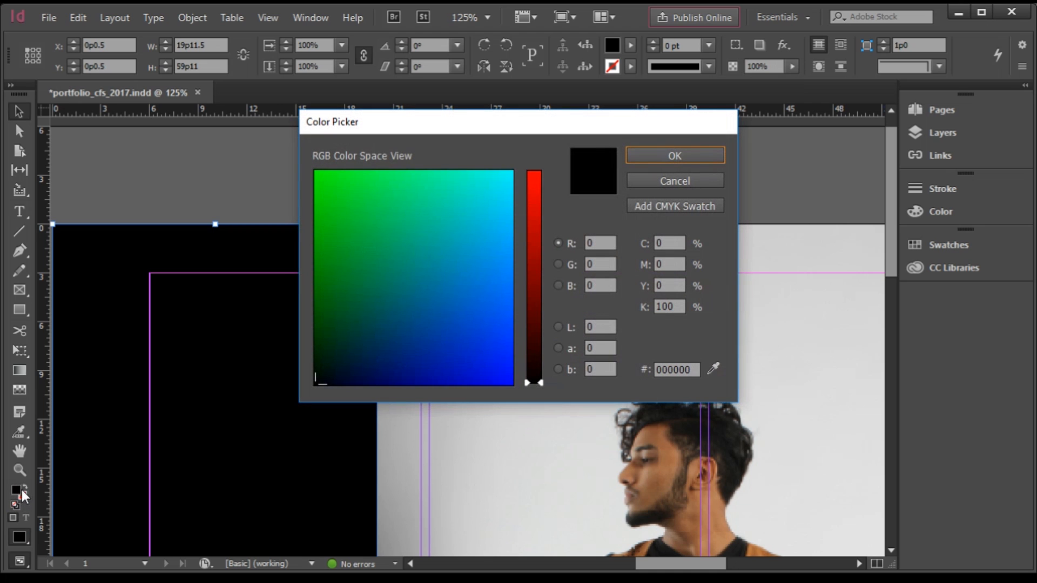
click(680, 181)
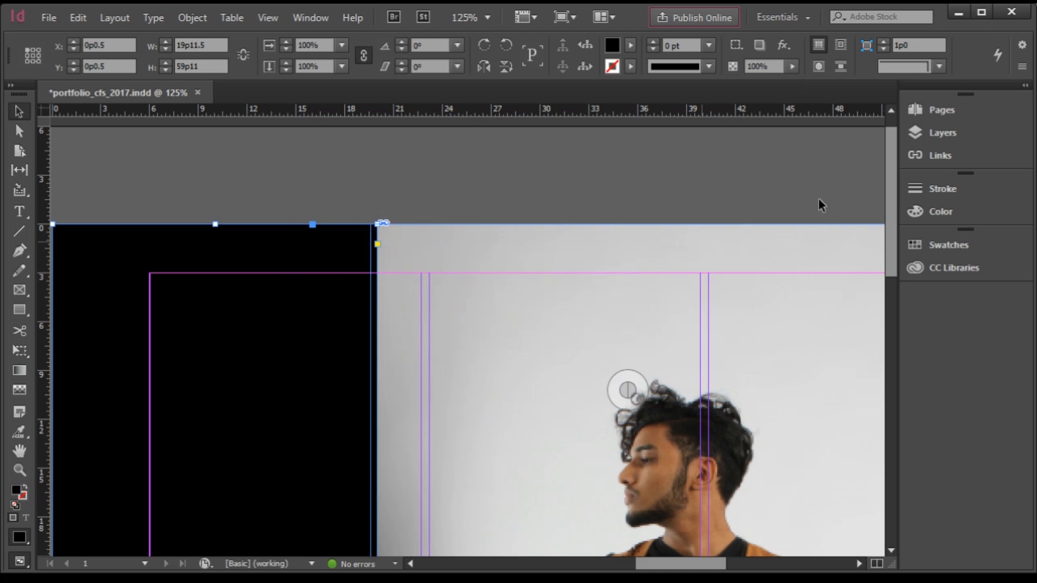
Change the side panel's fill to a dark grey of C 0, M 0, Y 0 and K 70%.
click(964, 211)
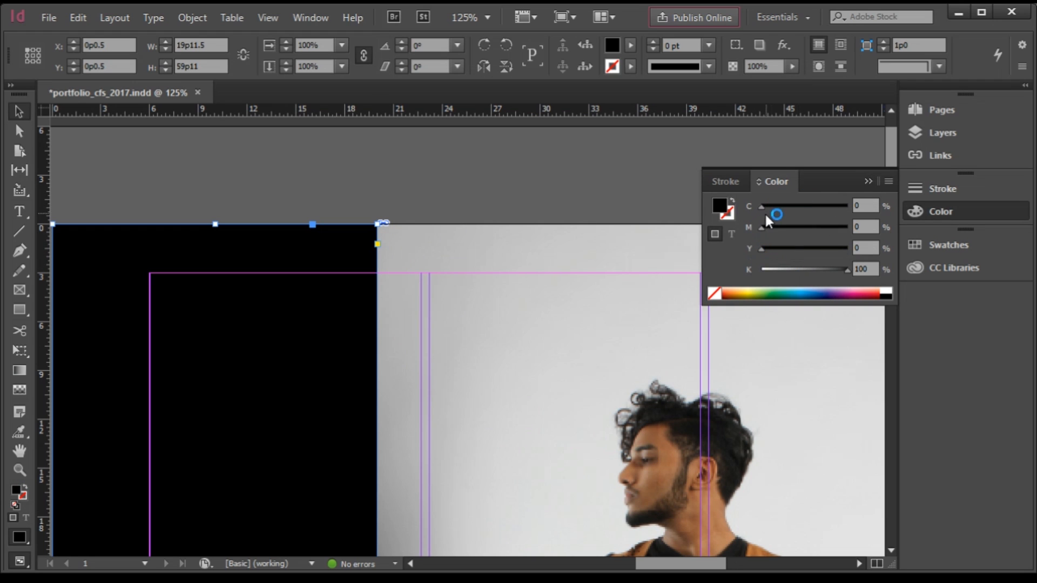
click(888, 182)
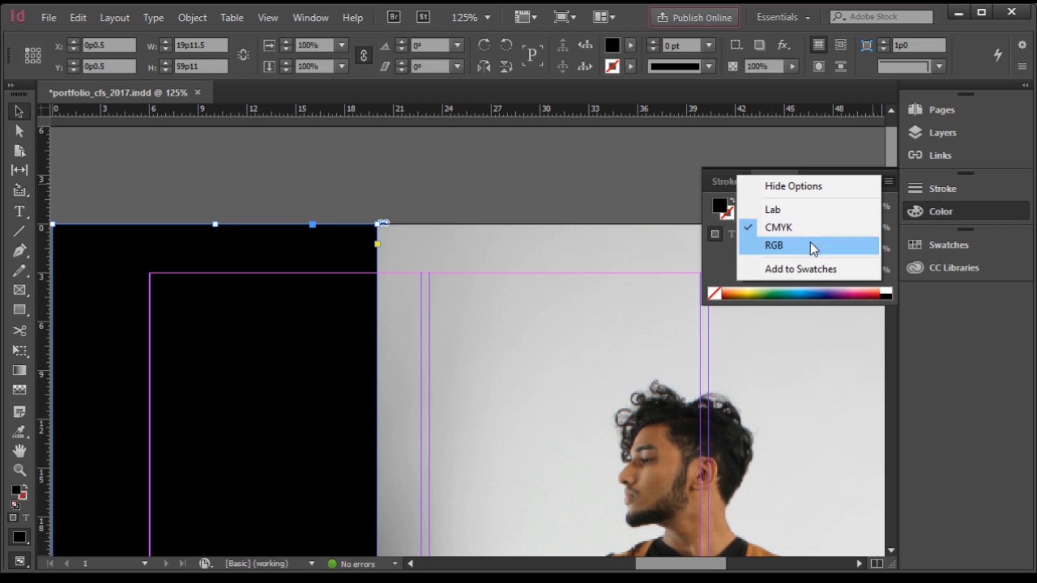
click(808, 268)
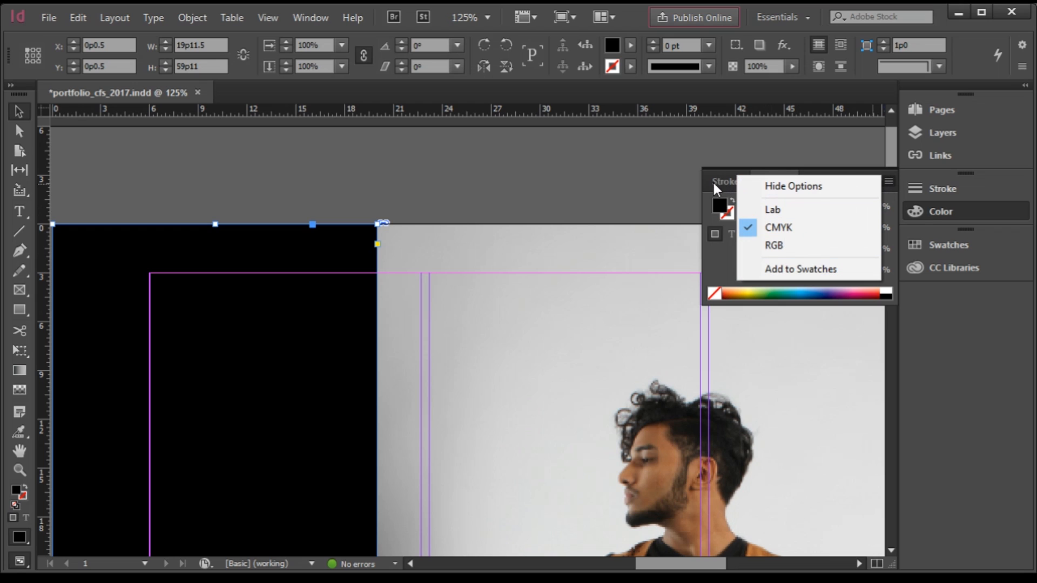
click(707, 208)
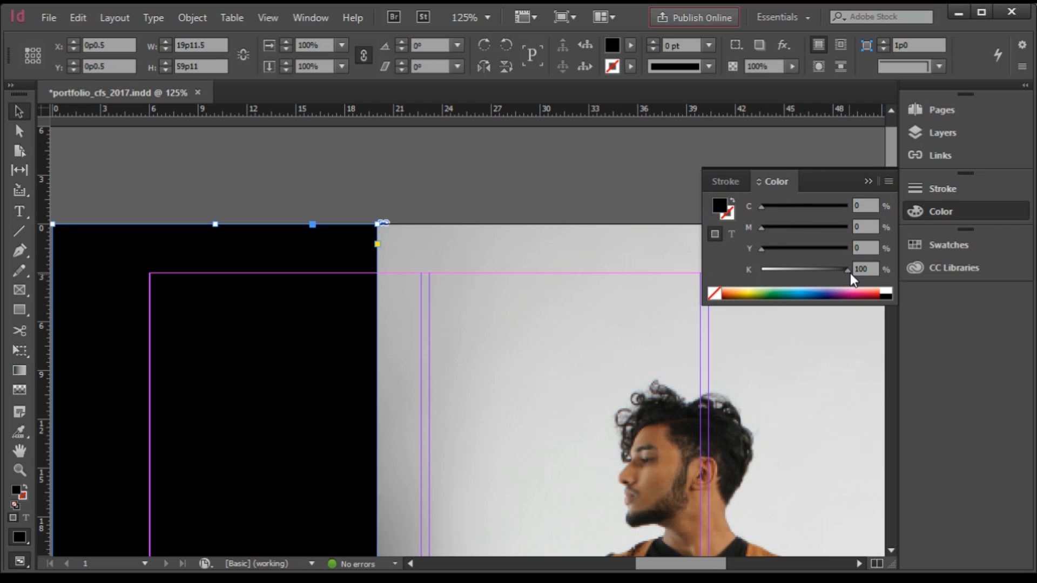
drag(847, 272, 812, 275)
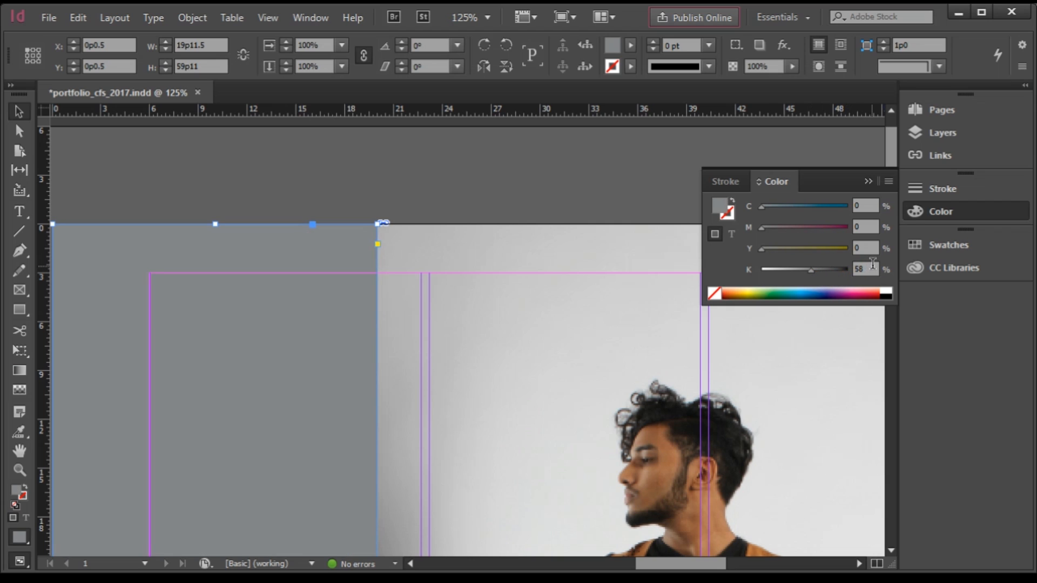
drag(873, 268, 819, 269)
text(70)
key(Return)
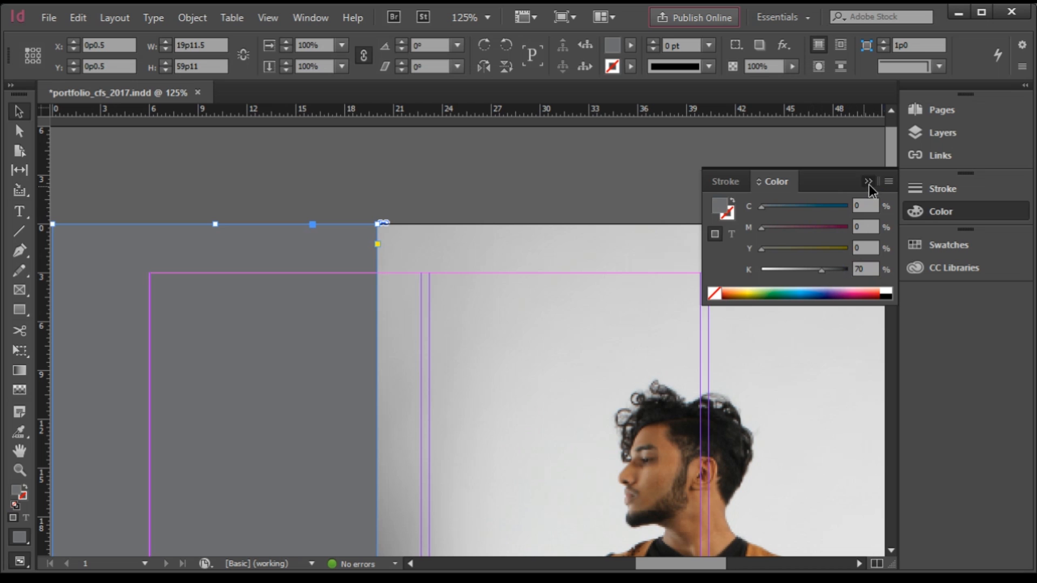
click(869, 181)
click(514, 200)
Change the font of the whole "styling portfolio" title to Century Gothic Regular.
scroll(248, 384, down, 5)
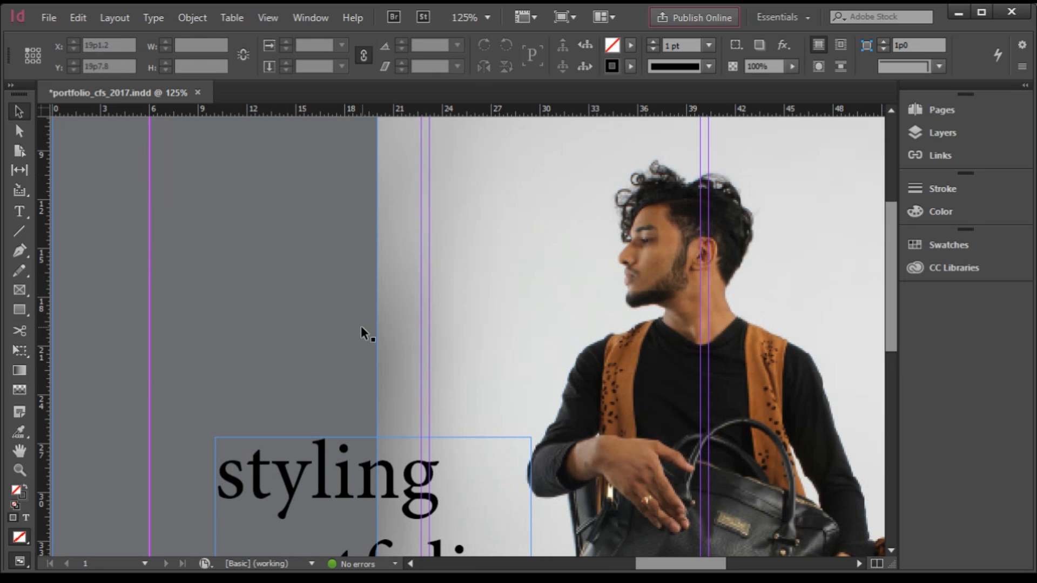
scroll(361, 335, down, 5)
scroll(350, 395, down, 2)
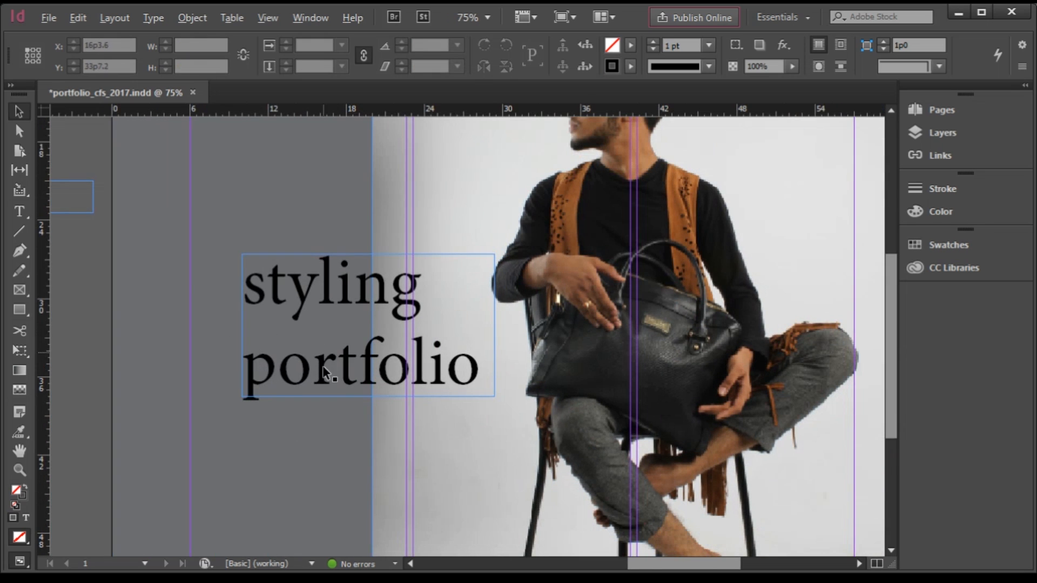
scroll(325, 373, up, 2)
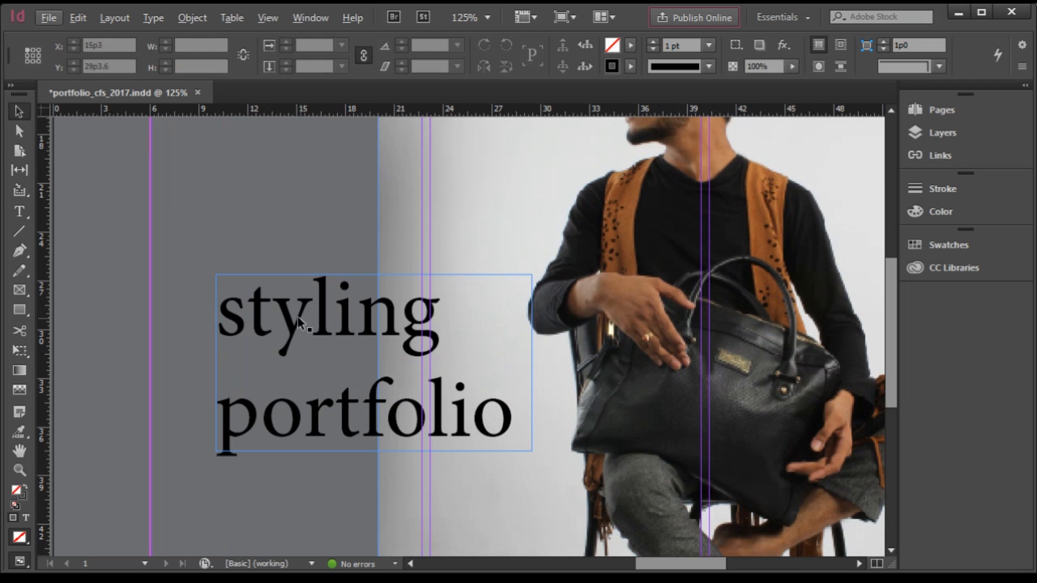
click(297, 316)
double_click(297, 316)
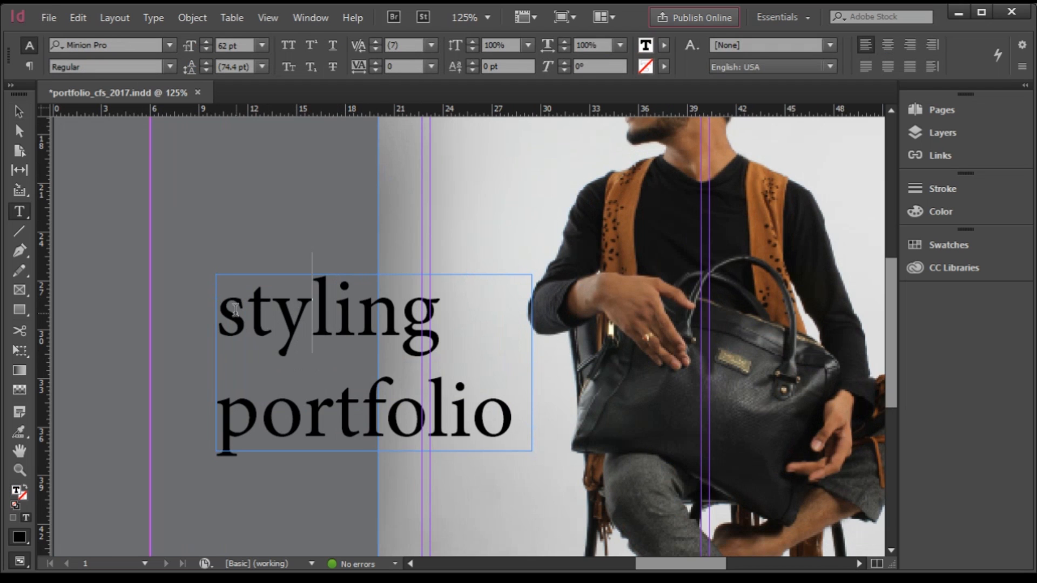
key(ctrl+a)
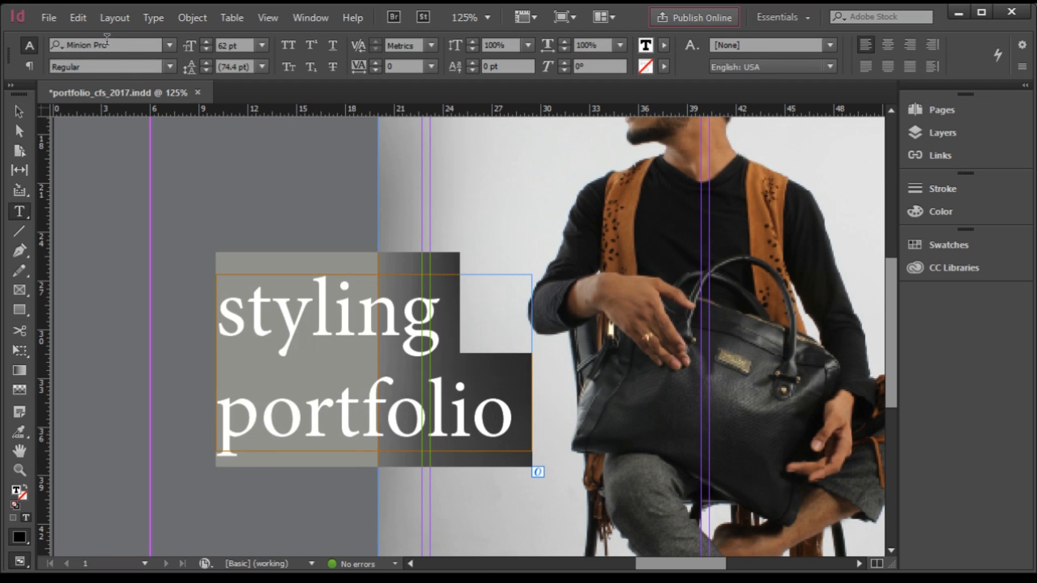
click(125, 46)
text(cen)
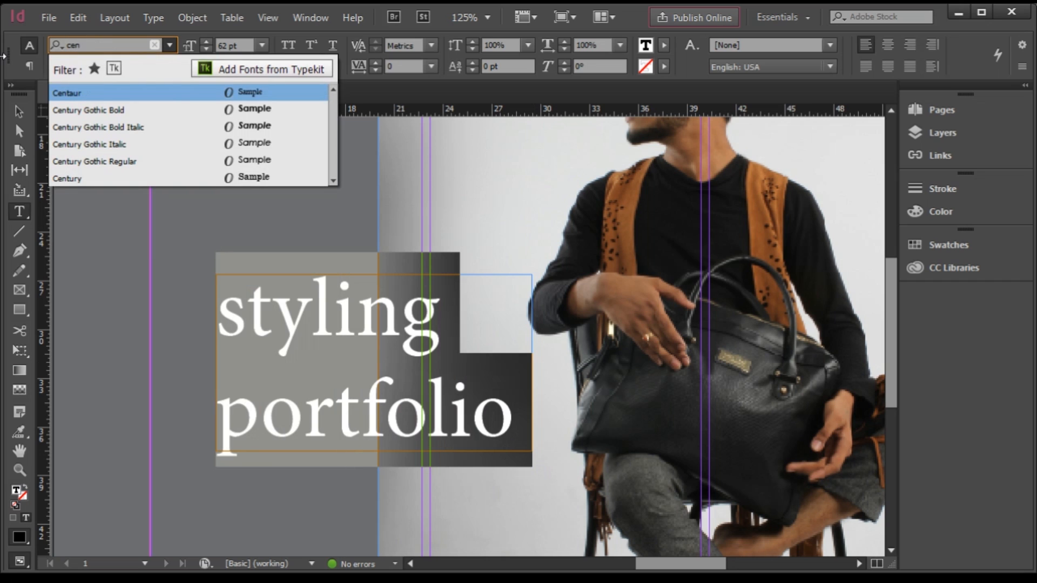
key(Down)
key(Down)
key(Down)
key(Down)
key(Return)
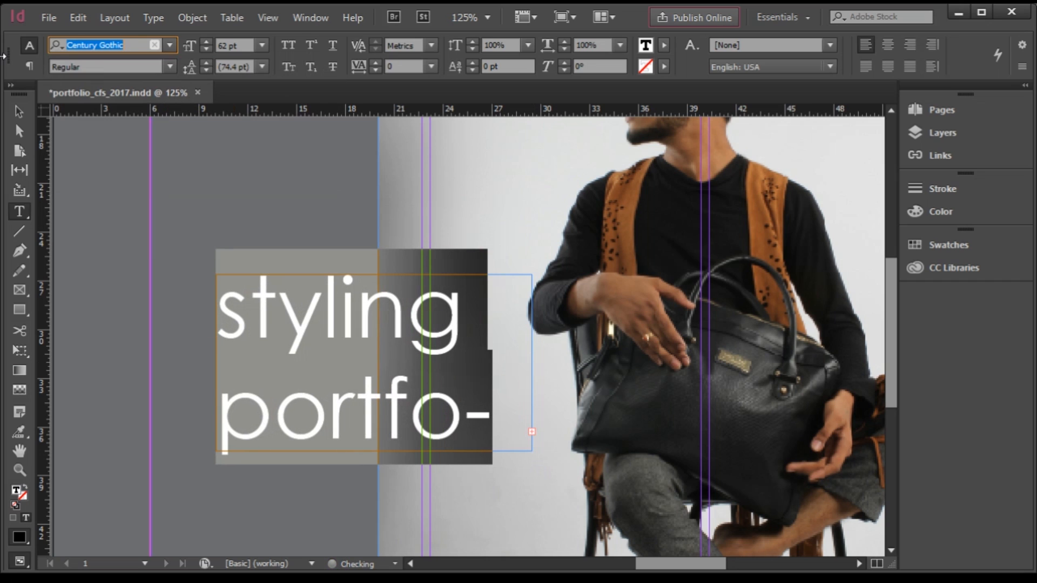
Enlarge the title frame to about 25p11 by 11p3 so that "portfolio" fits on one line.
click(30, 113)
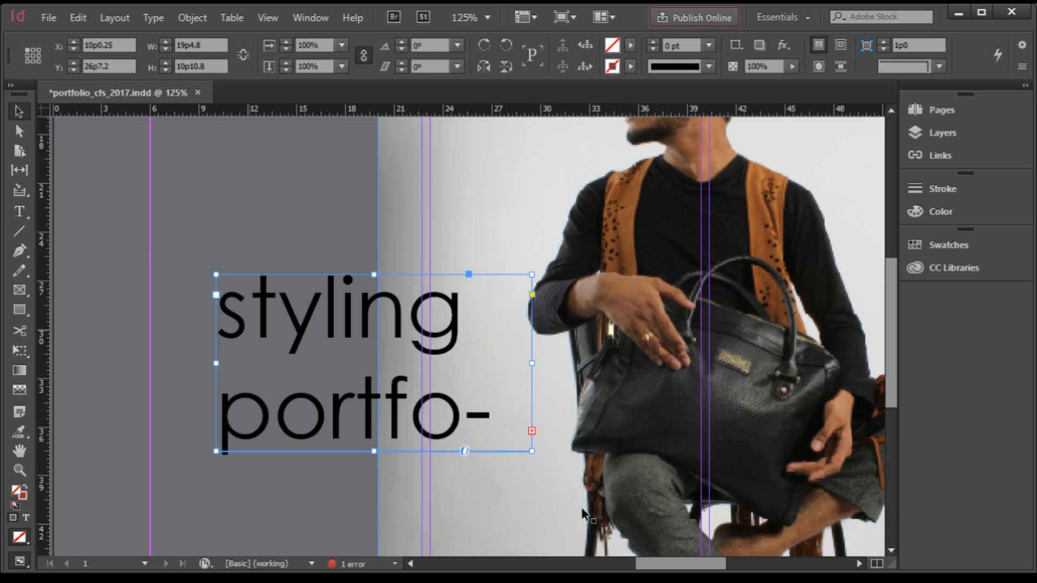
drag(532, 451, 638, 457)
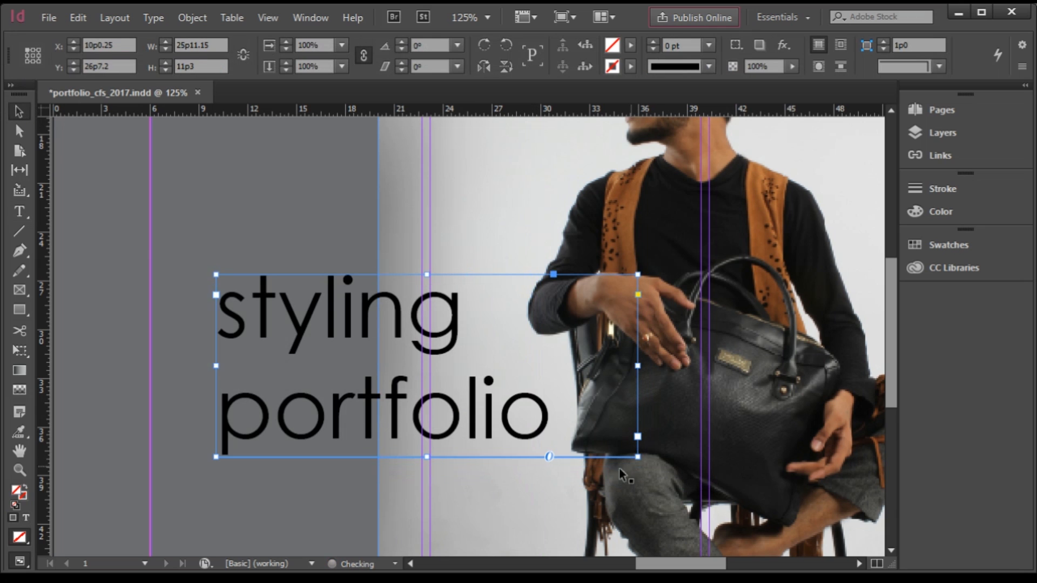
key(ctrl+minus)
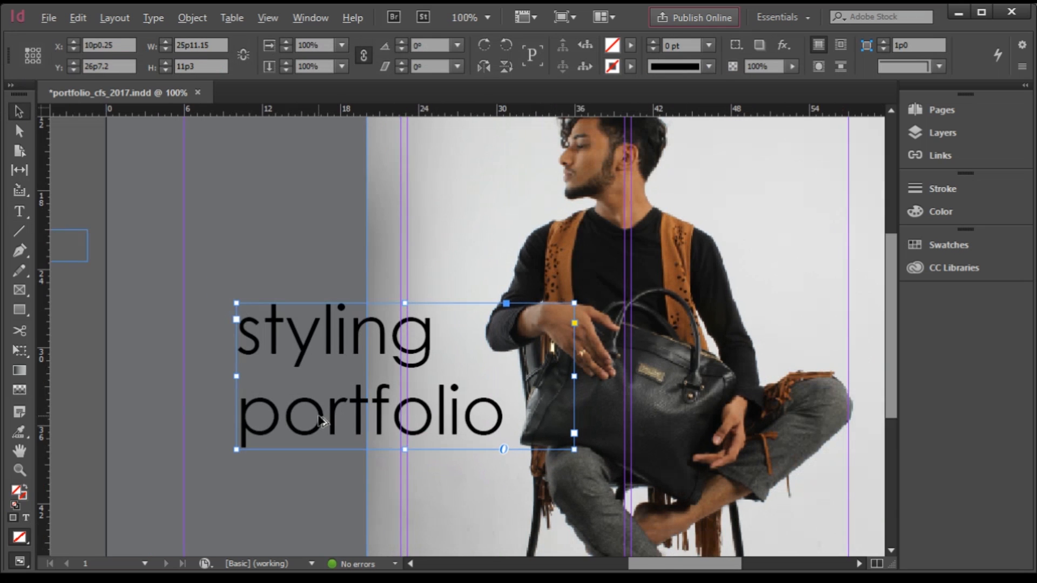
Capitalize the first letter of both title words so the title reads "Styling Portfolio".
double_click(264, 338)
key(shift+Left)
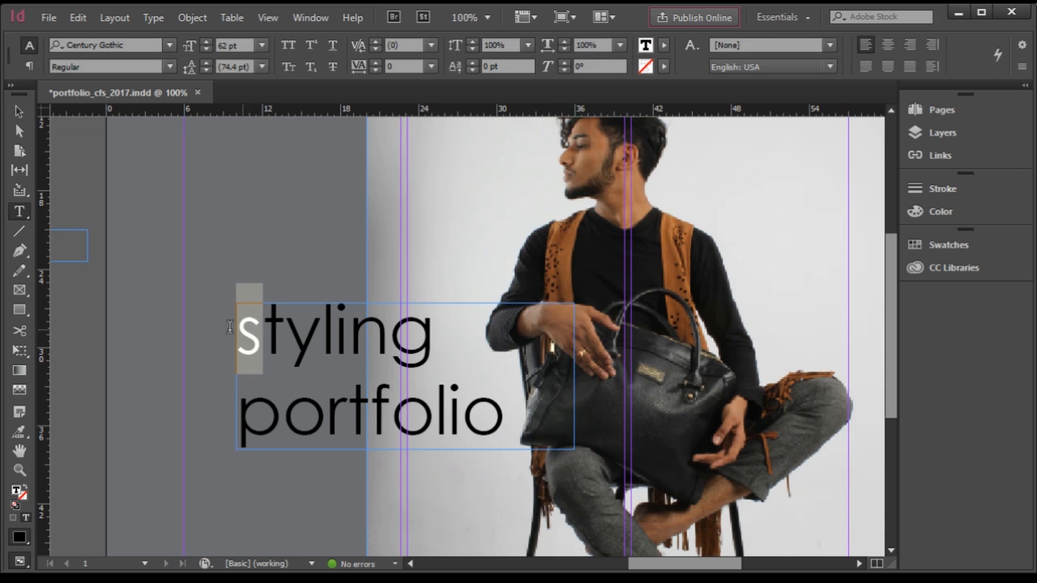
text(S)
drag(282, 426, 238, 426)
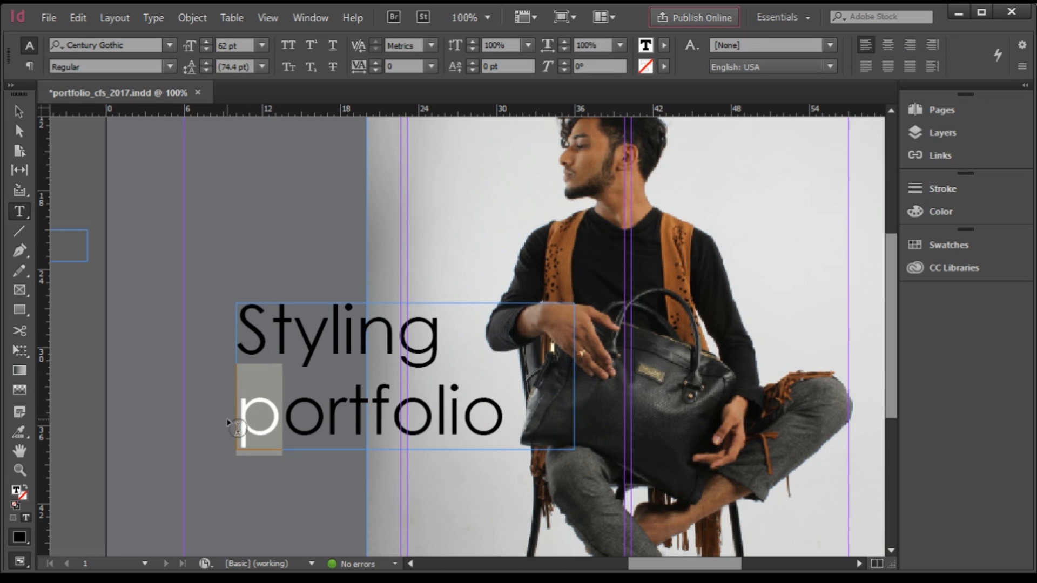
text(P)
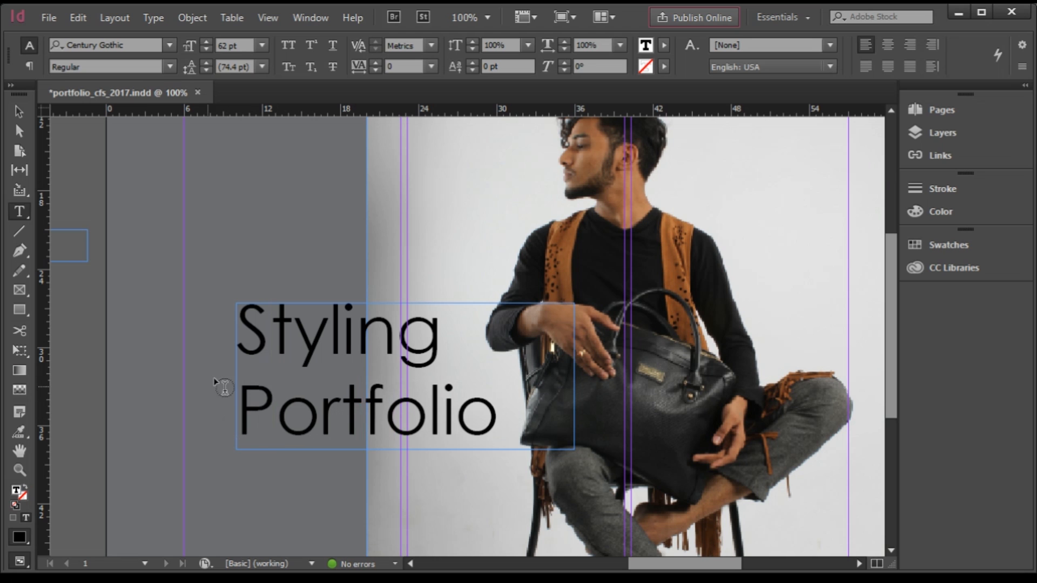
Narrow the title frame to about 21p3 wide and shift it slightly to about X 10p7 and Y 27p0.
click(19, 111)
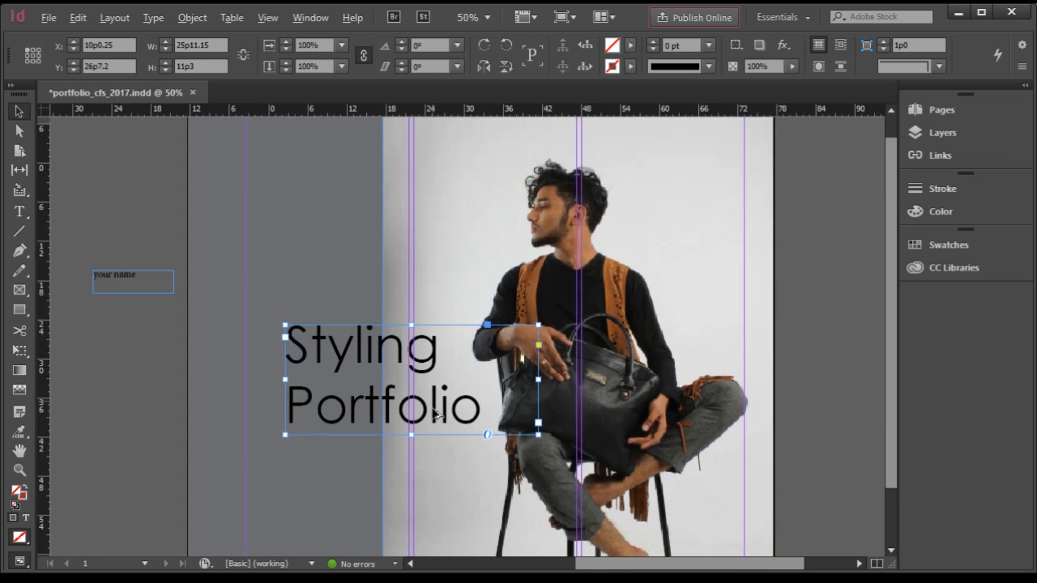
scroll(397, 397, up, 2)
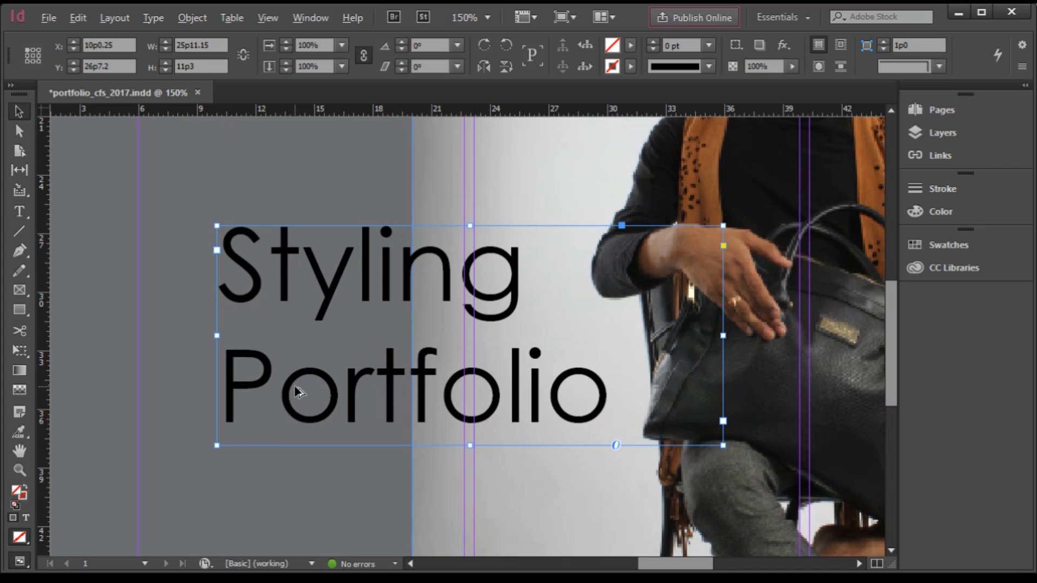
scroll(296, 393, down, 1)
key(alt)
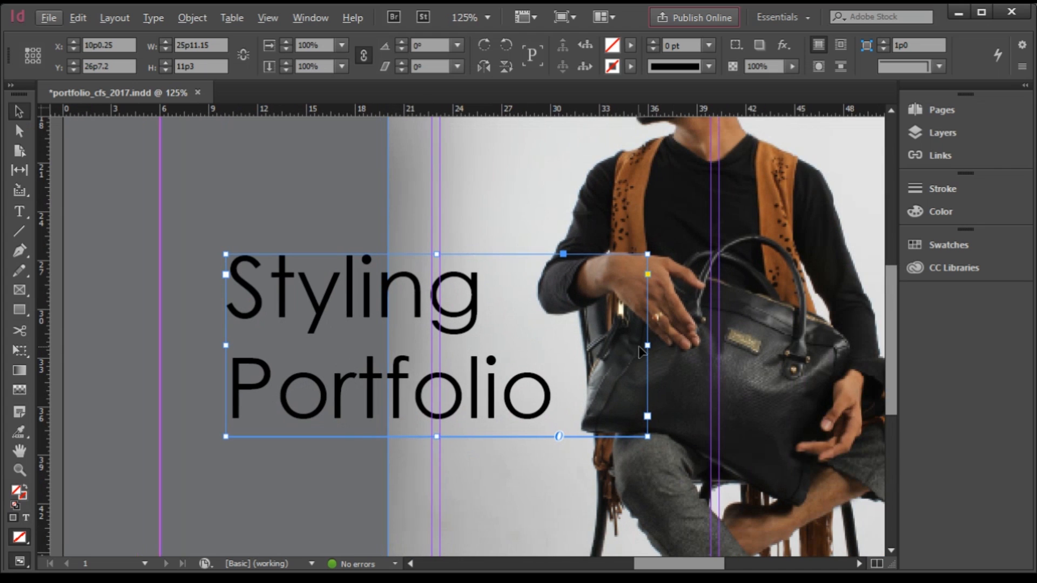
drag(647, 346, 571, 345)
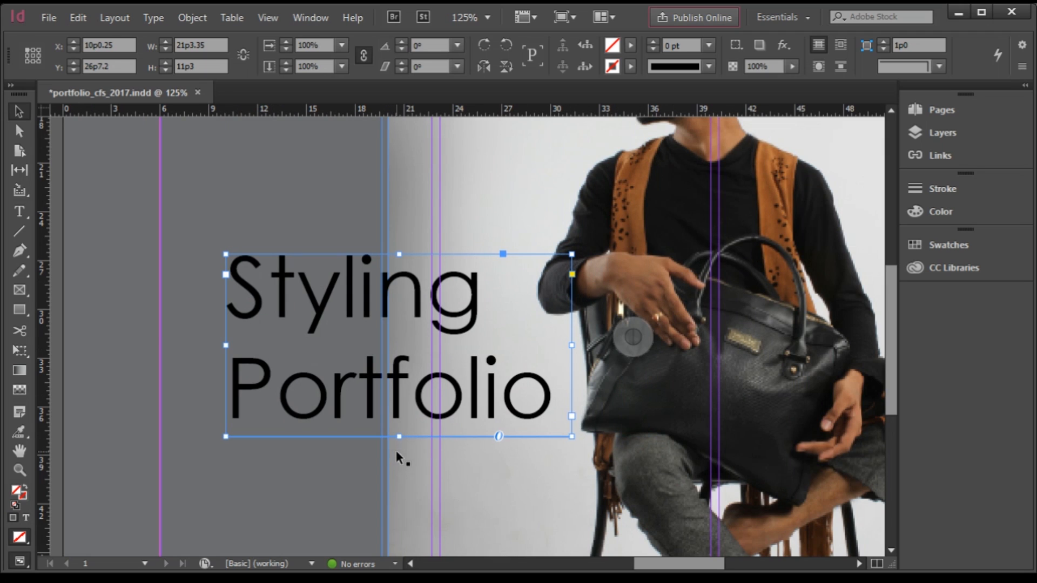
drag(404, 381, 410, 385)
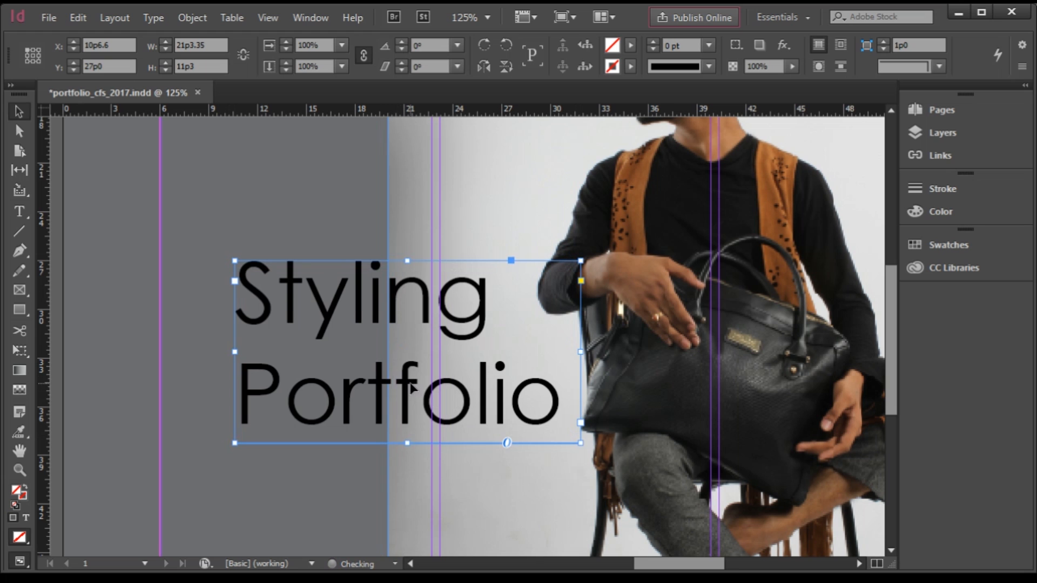
Try tighter and looser letter spacing on the word "Portfolio" and settle on a tracking of 20.
scroll(424, 397, up, 3)
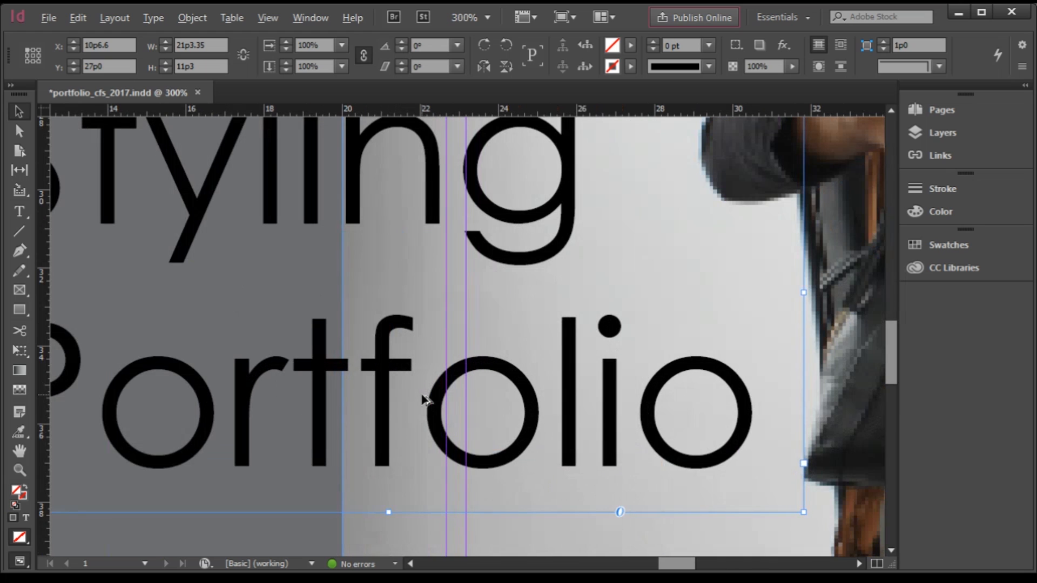
scroll(409, 416, down, 3)
double_click(403, 410)
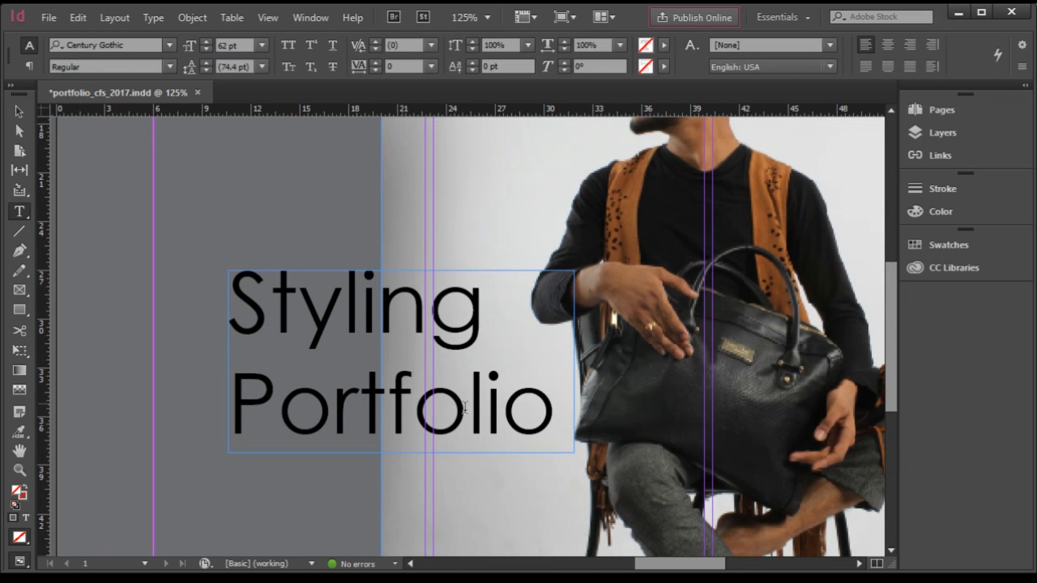
drag(557, 408, 179, 394)
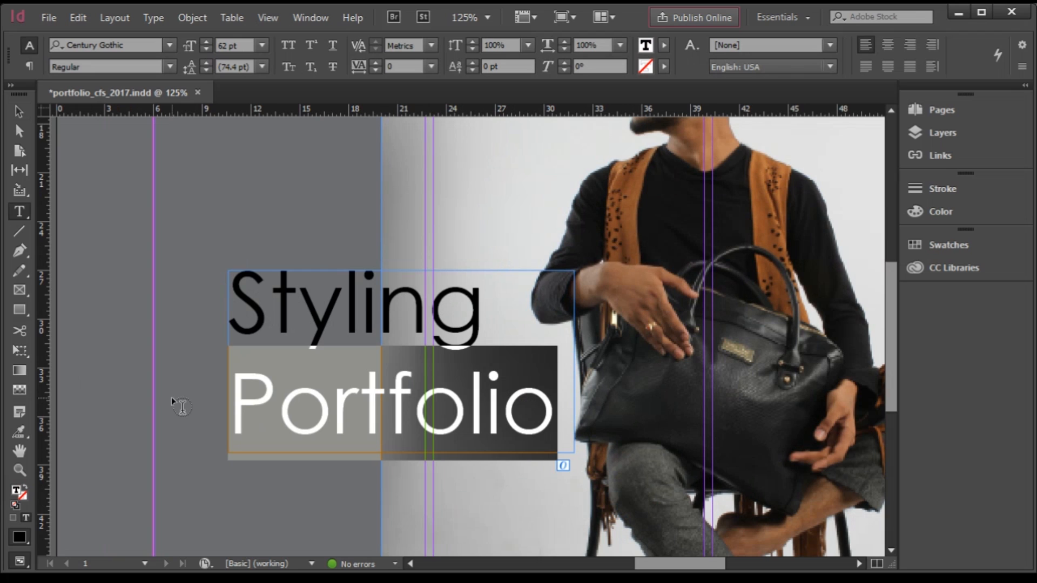
key(alt+Right)
key(alt+Right)
key(alt+Left)
key(alt+Left)
key(alt+Left)
key(alt+Left)
key(alt+Left)
key(alt+Left)
key(alt+Left)
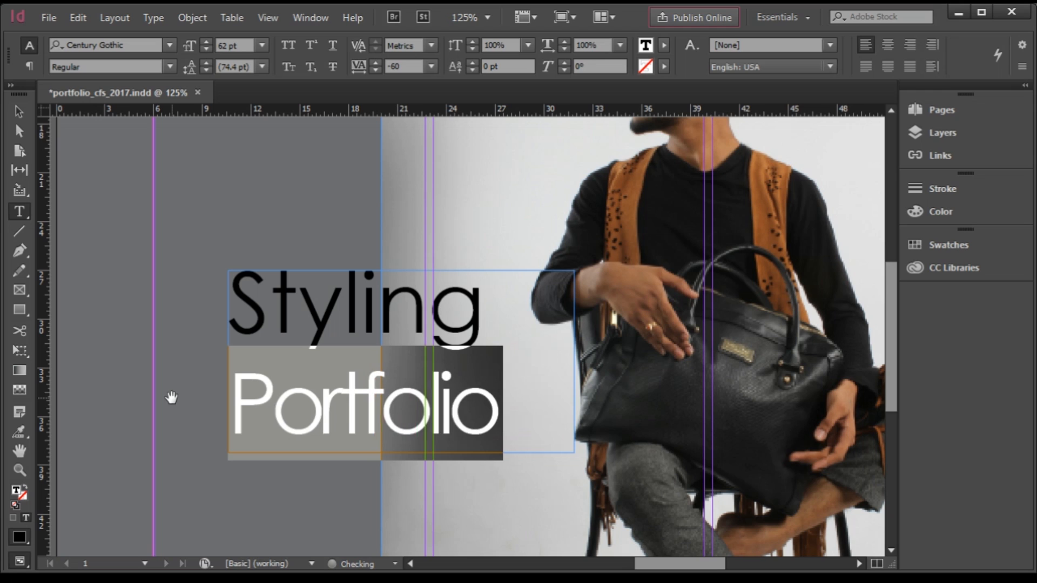
key(alt+Right)
key(alt+Right)
key(alt+Right)
key(alt+Right)
key(alt+Right)
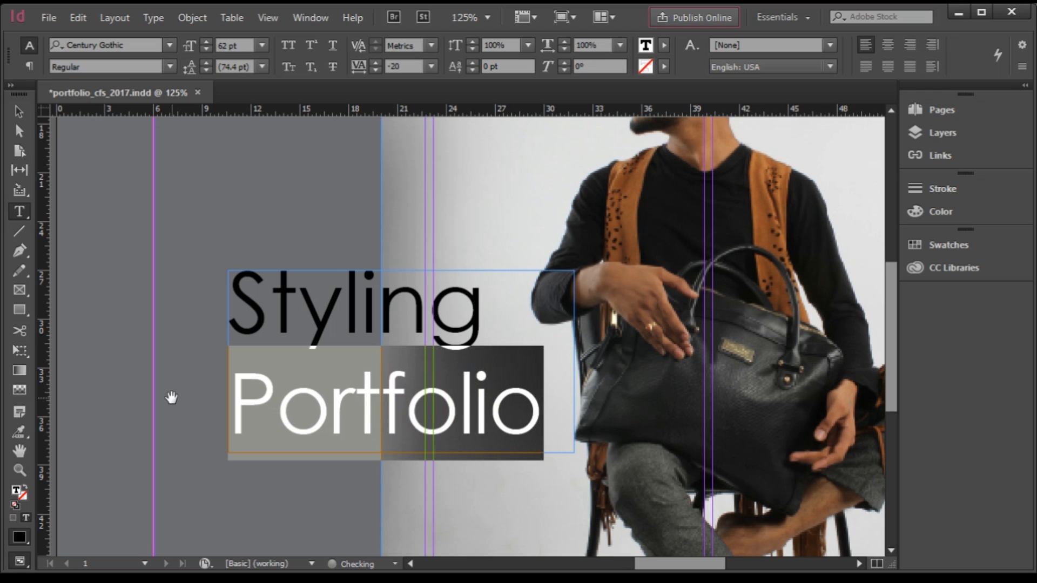
key(alt+Right)
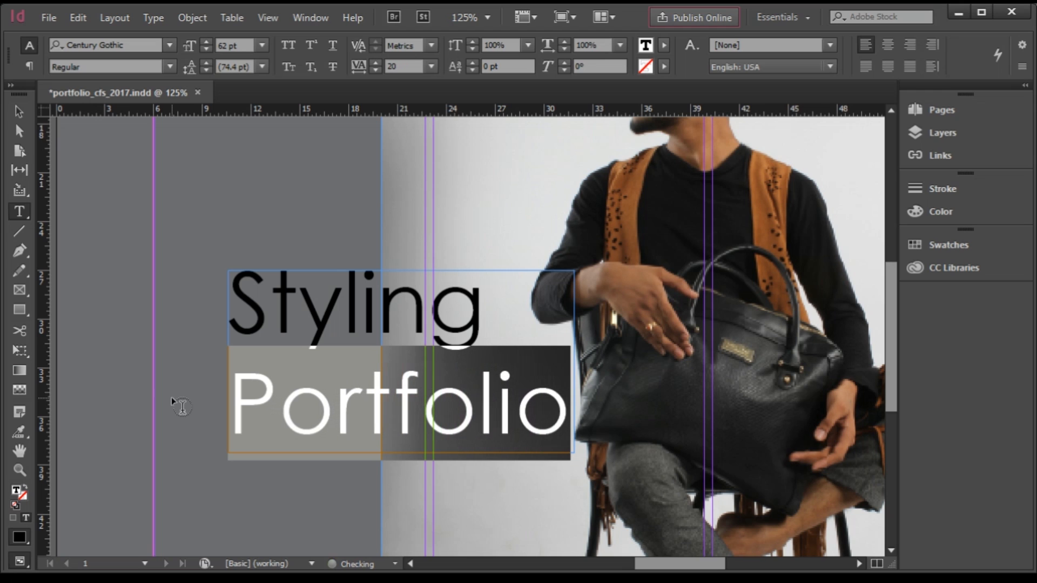
Reduce the word "Styling" in the title to a font size of 48 pt.
click(375, 319)
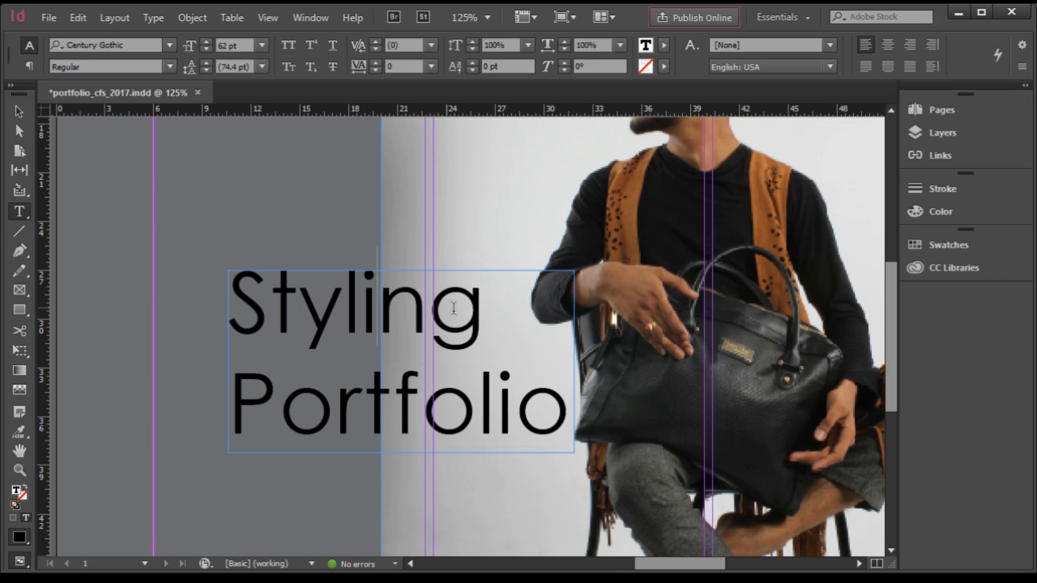
drag(489, 314, 153, 298)
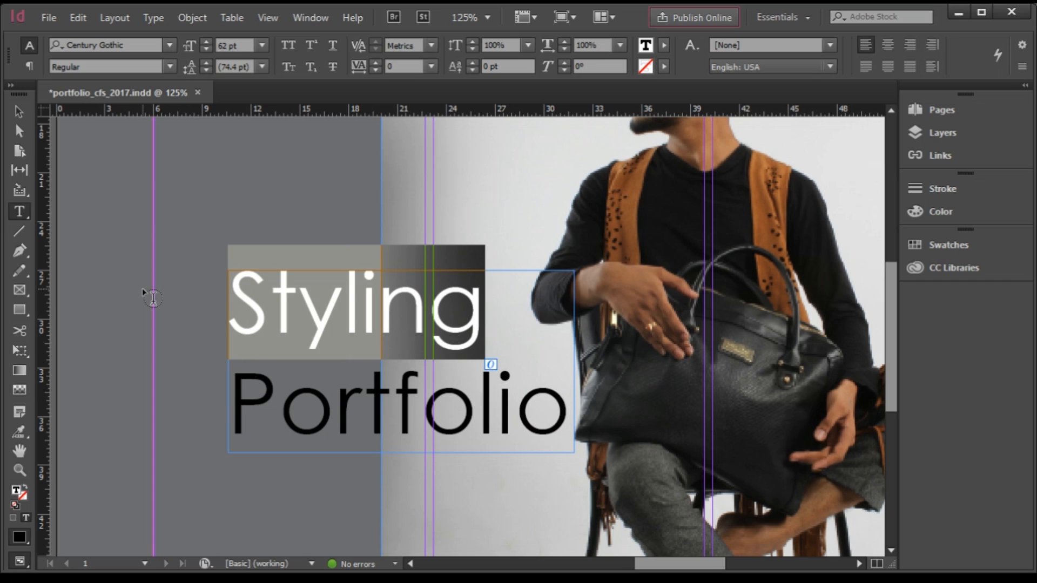
key(ctrl+shift+comma)
key(ctrl+shift+comma)
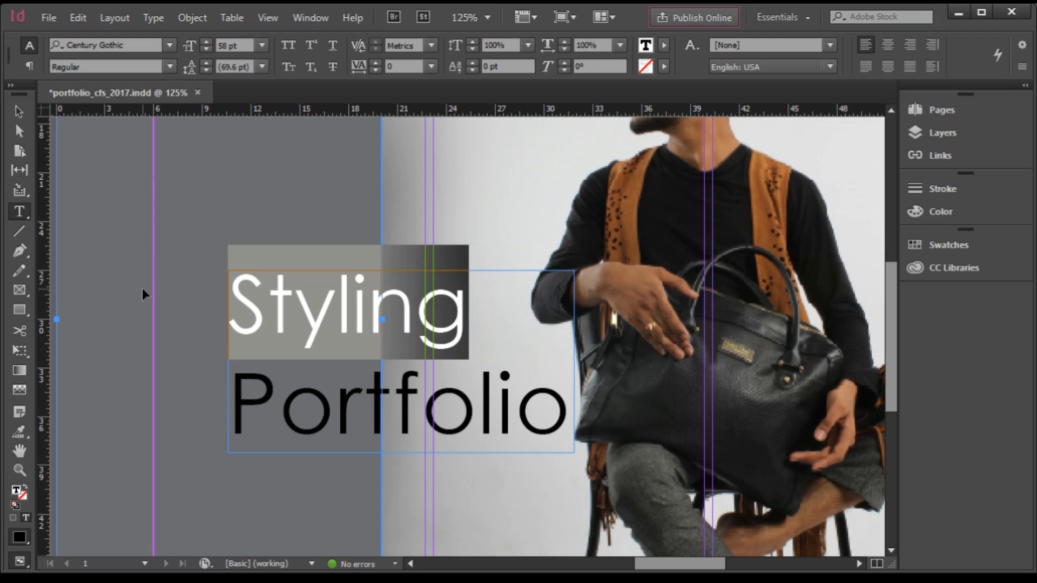
key(ctrl+shift+comma)
key(ctrl+shift+comma)
key(ctrl+shift+comma)
key(ctrl+shift+comma)
key(ctrl+shift+comma)
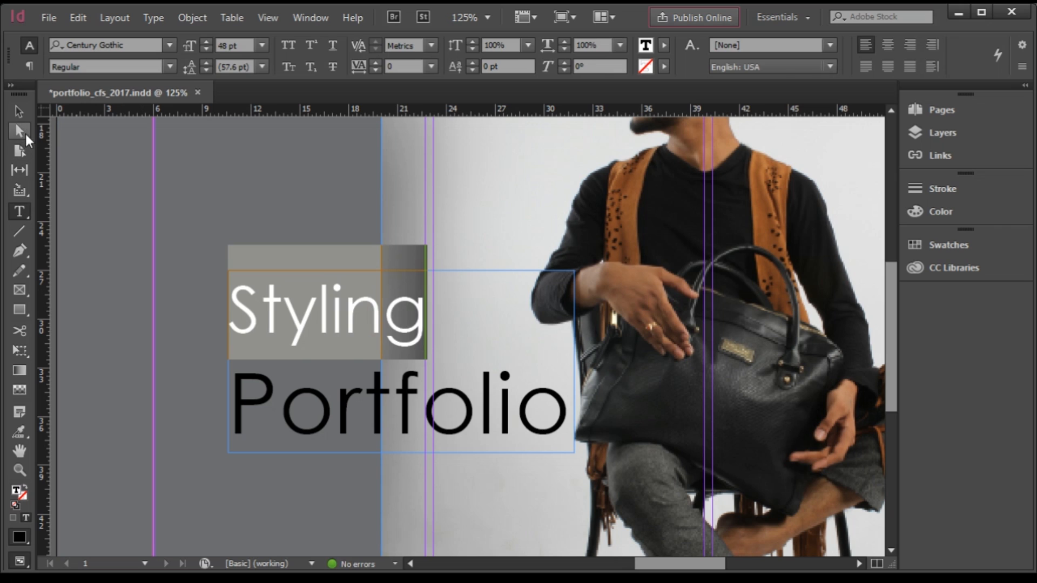
Move the title frame closer to the page's outer edge, to about X 7p9.6 and Y 27p5.4.
click(18, 112)
drag(375, 319, 332, 323)
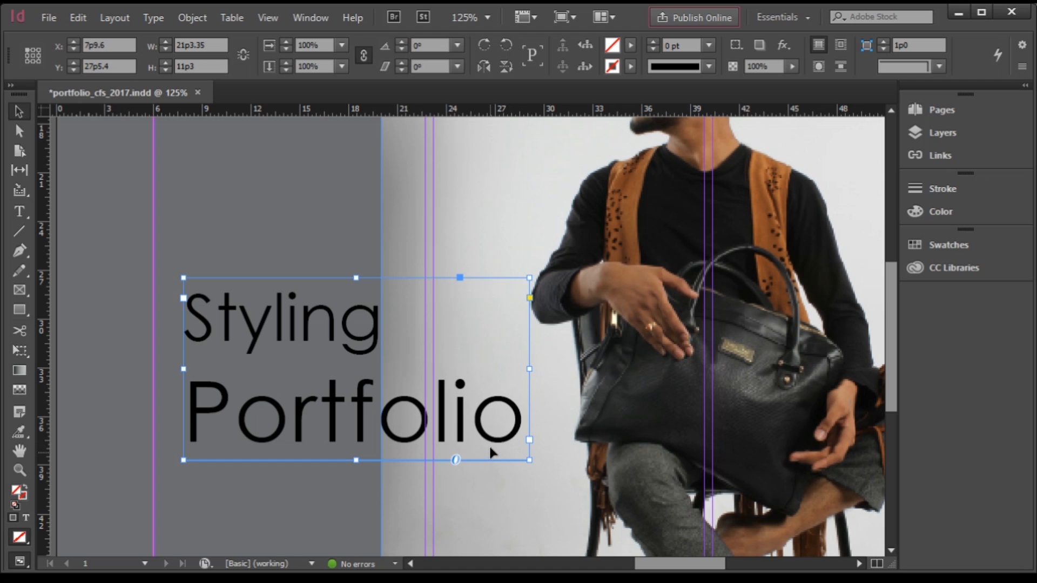
scroll(440, 368, down, 2)
scroll(340, 359, up, 3)
Reduce the word "Styling" further to a font size of 44 pt so it fits within the grey panel.
double_click(358, 344)
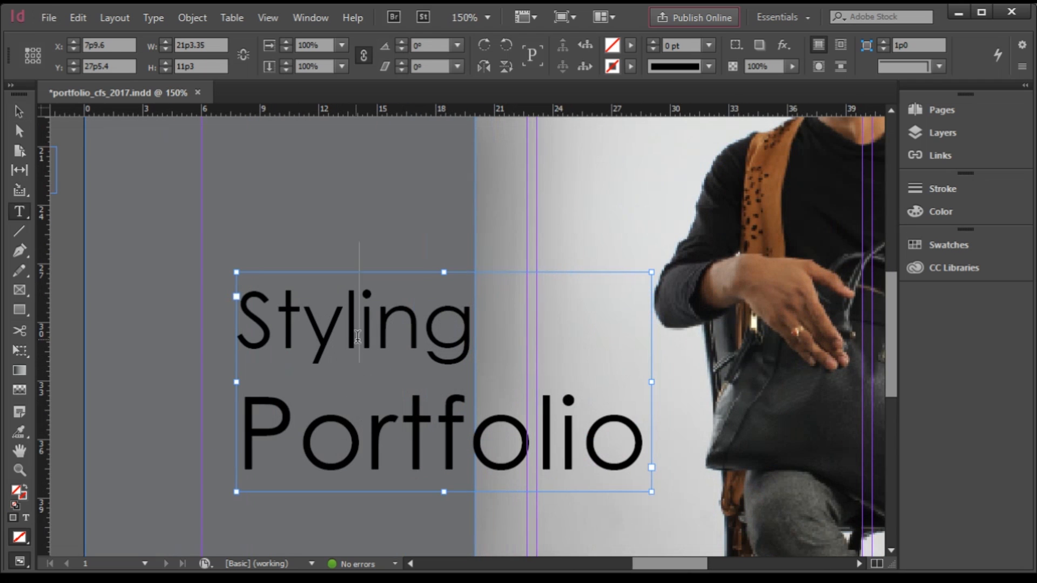
drag(463, 340, 160, 334)
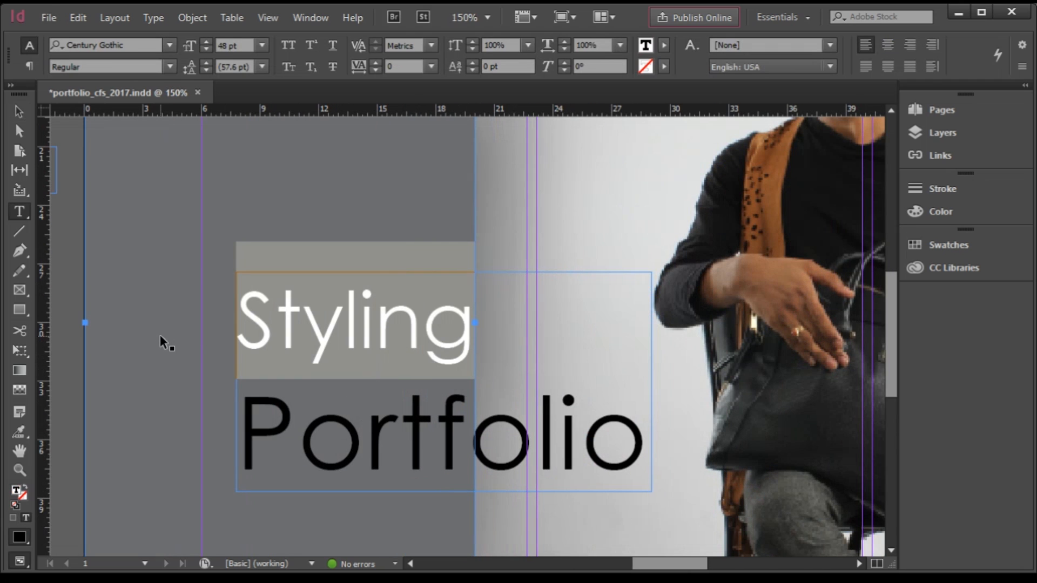
key(ctrl+shift+comma)
key(ctrl+shift+comma)
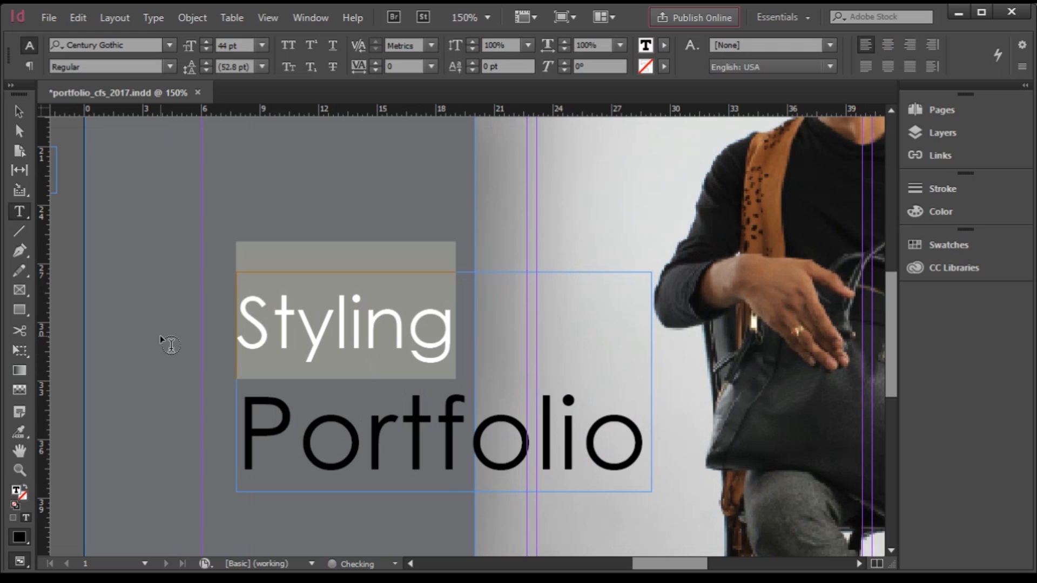
click(18, 111)
Tighten the leading of the whole title to 56.4 pt so that "Portfolio" sits close beneath "Styling".
double_click(442, 353)
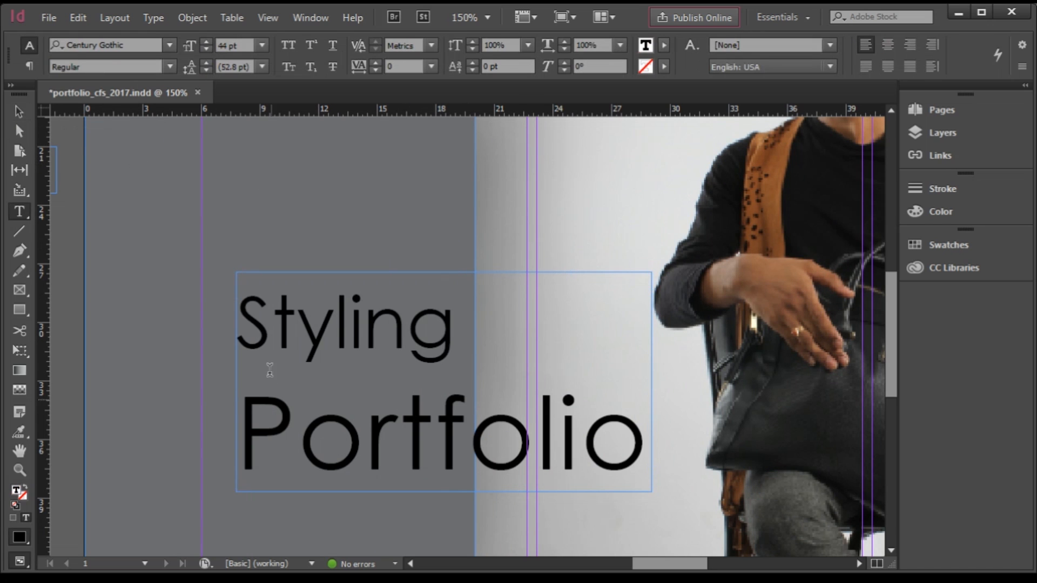
drag(246, 305, 666, 452)
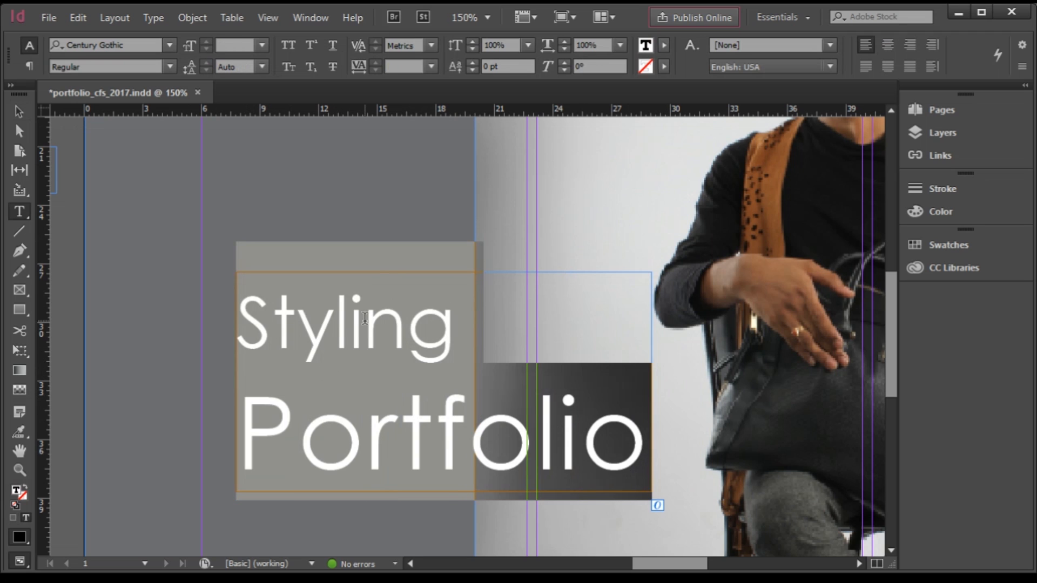
key(alt)
key(alt+Up)
key(alt+Up)
key(alt+Up)
key(alt+Up)
key(alt+Up)
key(alt+Up)
key(alt+Up)
key(alt+Up)
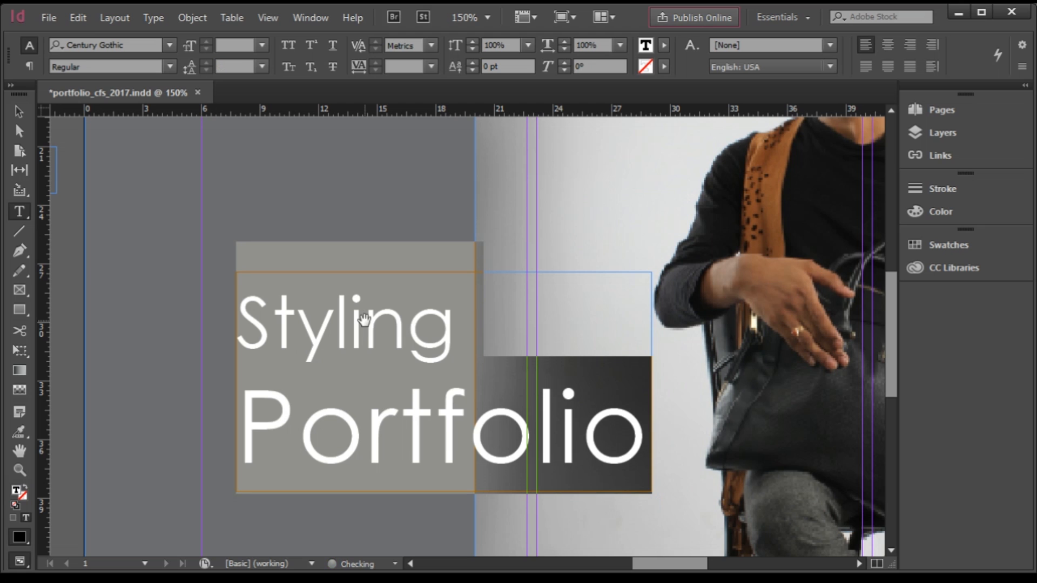
key(alt+Up)
key(alt+Up)
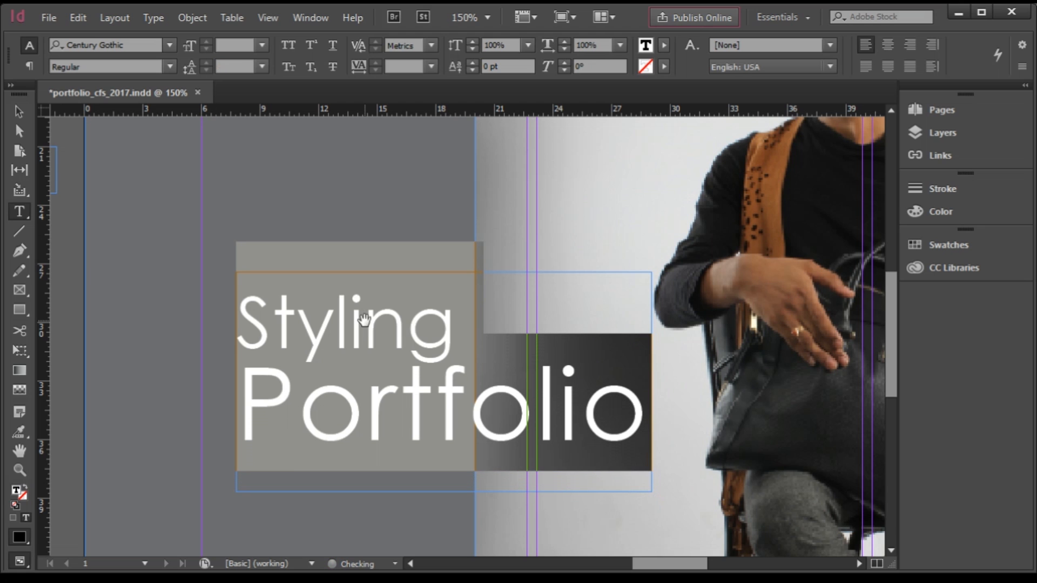
Fine-tune the title frame's position to about X 8p0.9 and Y 27p5.
click(19, 111)
key(ctrl+minus)
key(ctrl+minus)
key(alt)
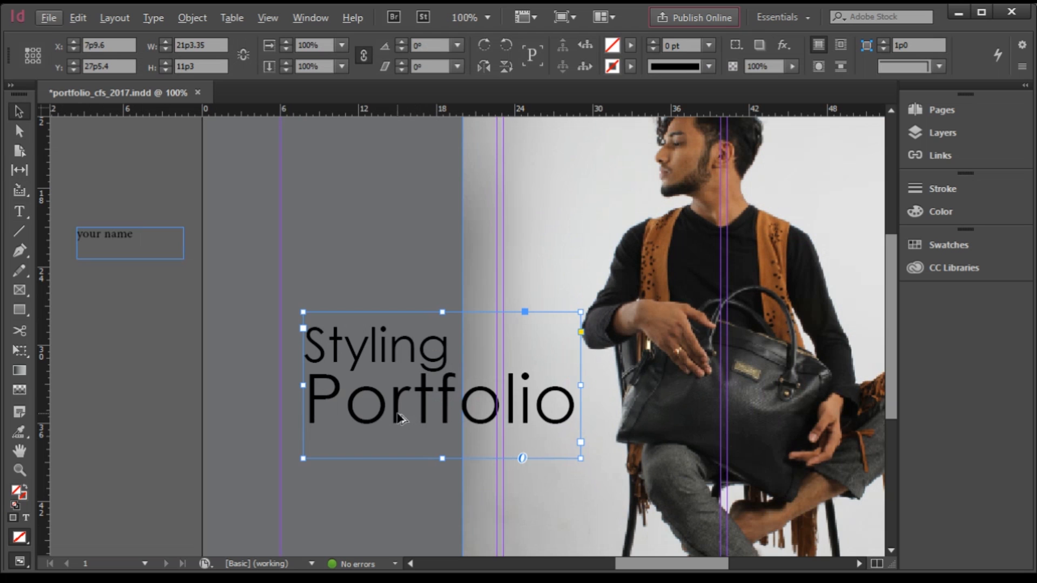
scroll(467, 405, up, 1)
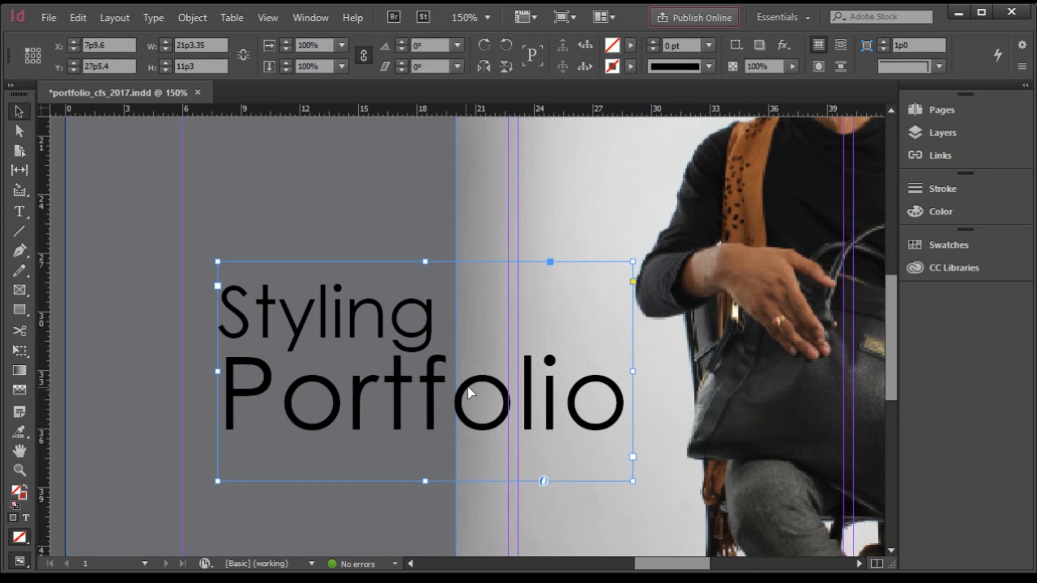
drag(468, 387, 468, 393)
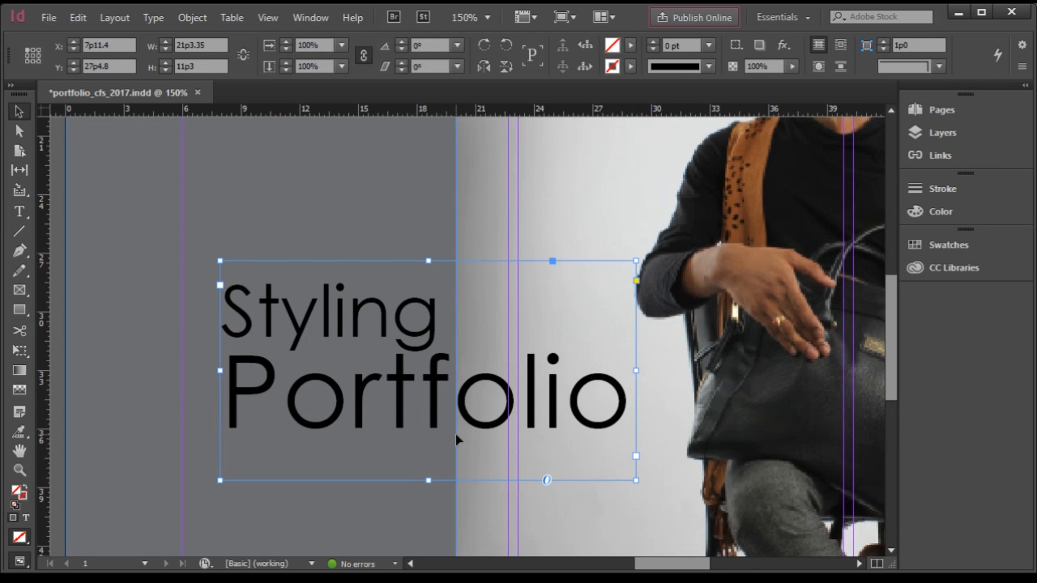
scroll(478, 435, down, 1)
scroll(471, 430, up, 3)
drag(470, 431, 475, 436)
scroll(462, 434, down, 3)
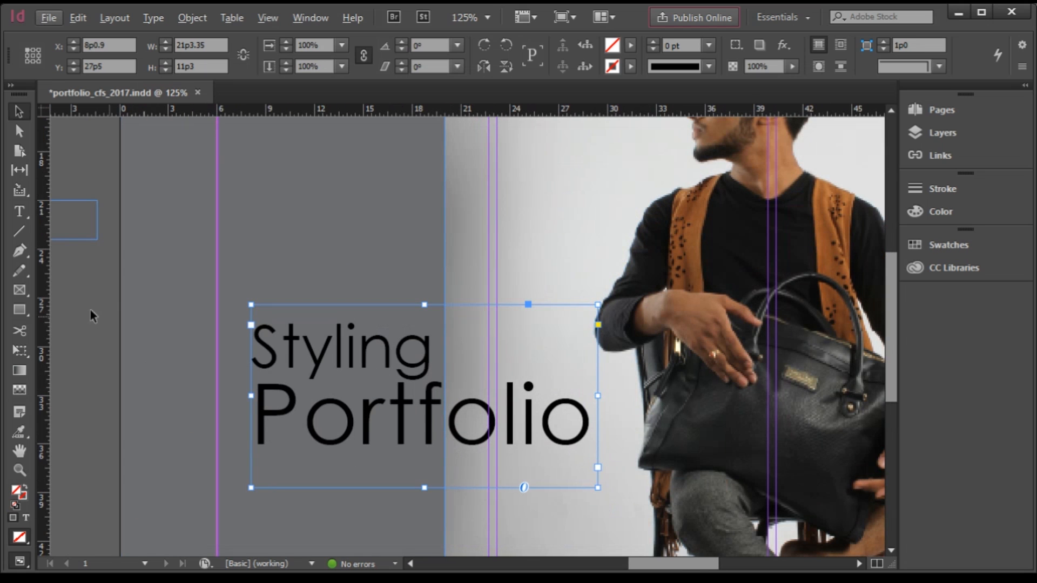
Move the "your name" text frame from the pasteboard onto the grey panel below the title.
click(216, 313)
scroll(211, 324, down, 2)
drag(137, 276, 329, 469)
Try a title frame height of 7p5 and an extra line break after "Portfolio" with the frame extended to about 13p5.2 high.
scroll(329, 469, up, 4)
click(427, 399)
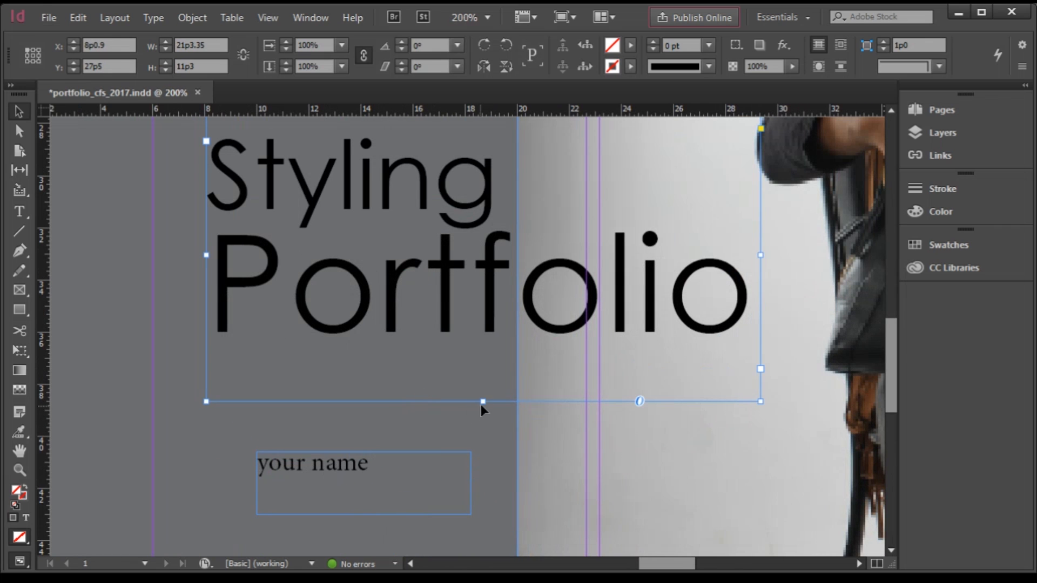
drag(482, 403, 493, 301)
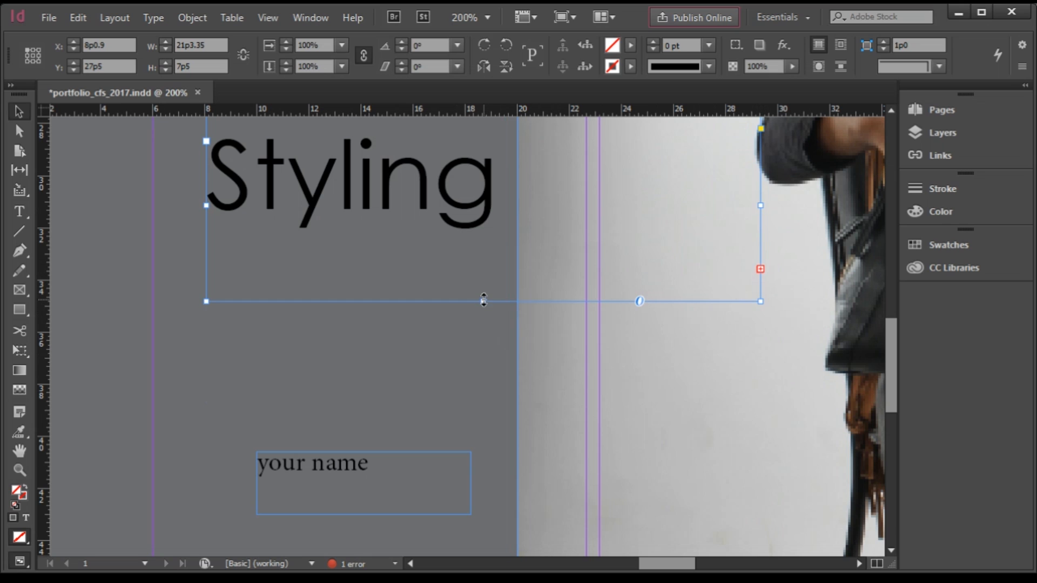
drag(483, 301, 483, 403)
double_click(743, 307)
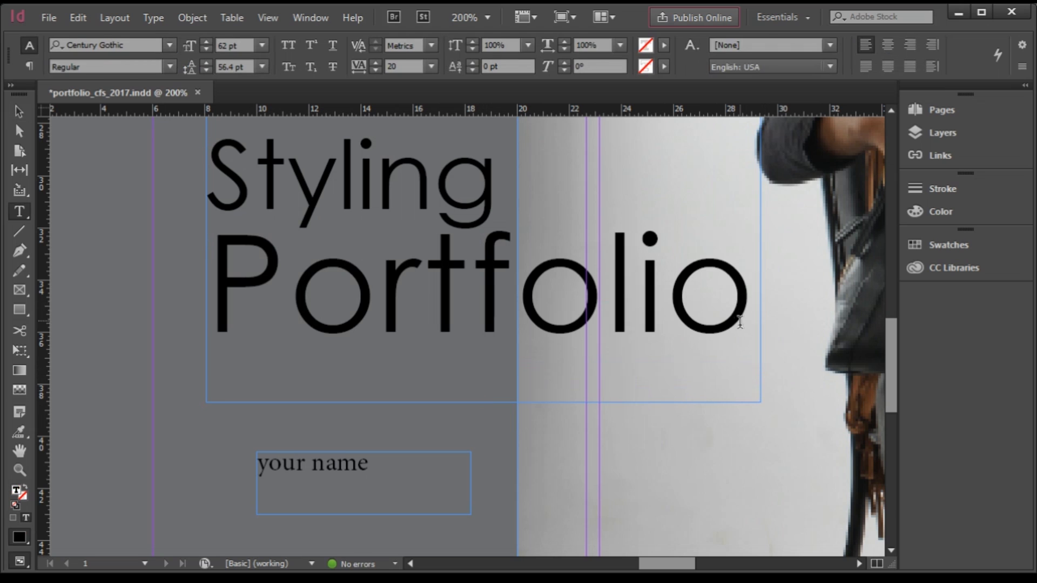
key(Return)
click(19, 111)
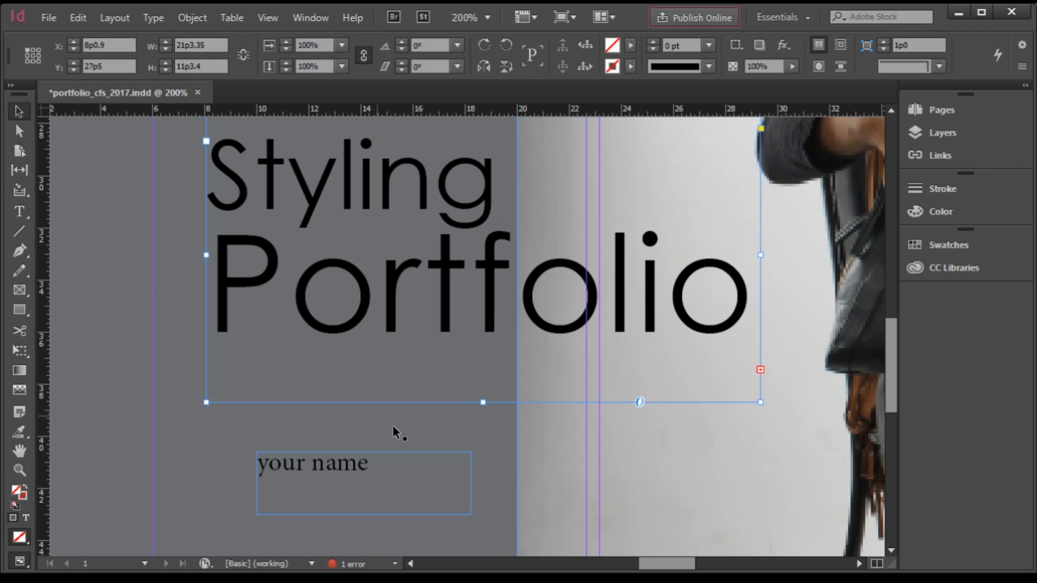
drag(482, 402, 482, 458)
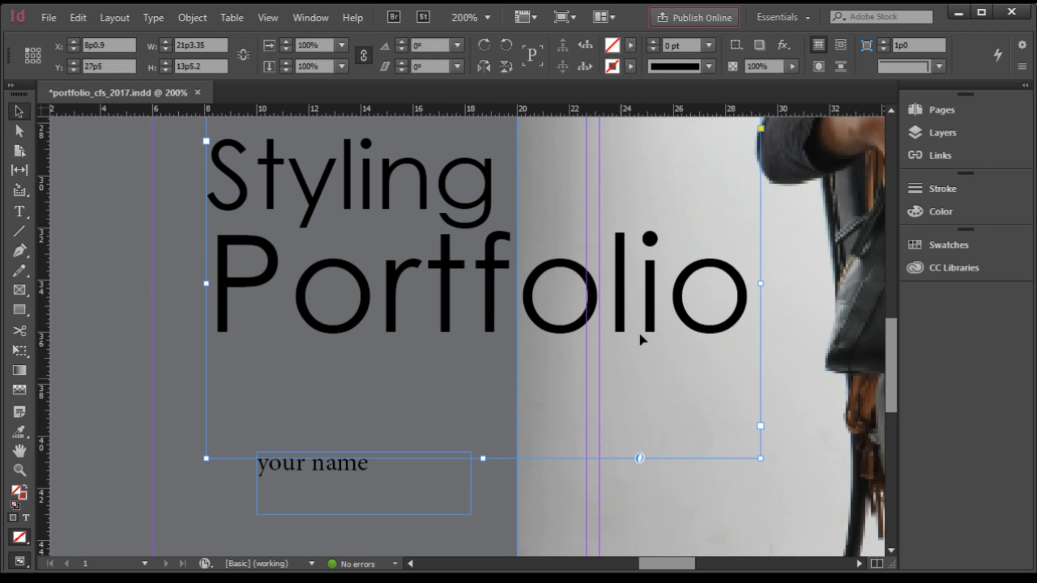
double_click(749, 285)
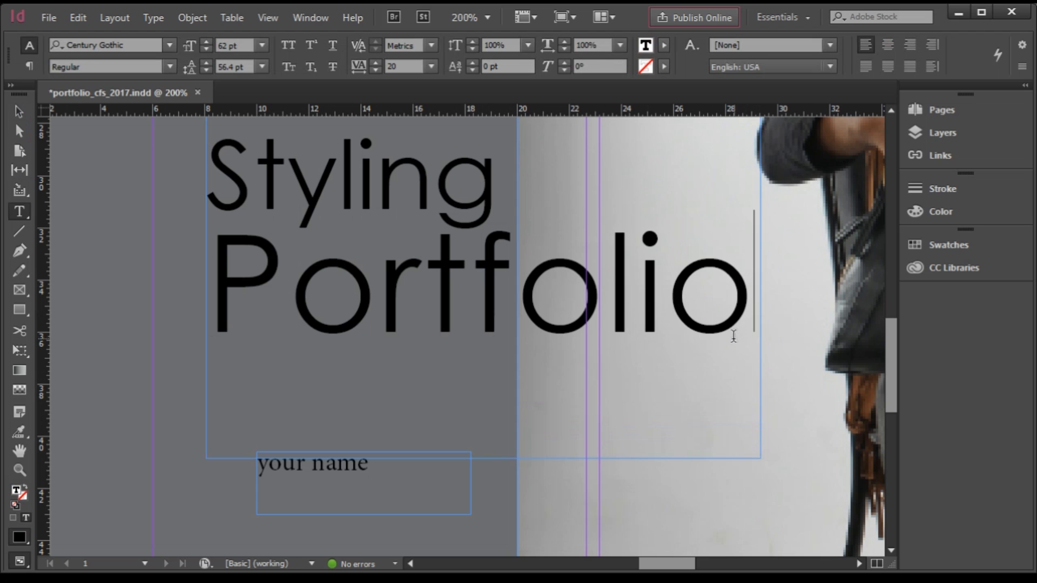
key(Delete)
Shorten the title frame to about 8p11.8 high so that it ends just below "Portfolio".
click(19, 111)
drag(484, 459, 484, 342)
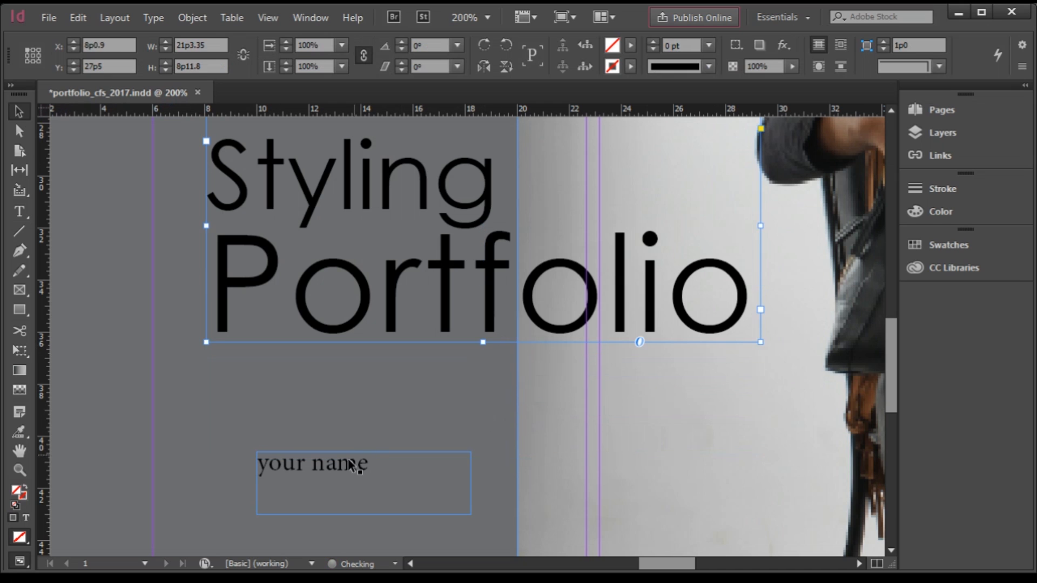
Place the "your name" frame directly under the title at about X 8p0.9, Y 36p10.2 and resize it to about 11p11.1 by 2p0.
drag(348, 459, 284, 368)
scroll(528, 365, up, 3)
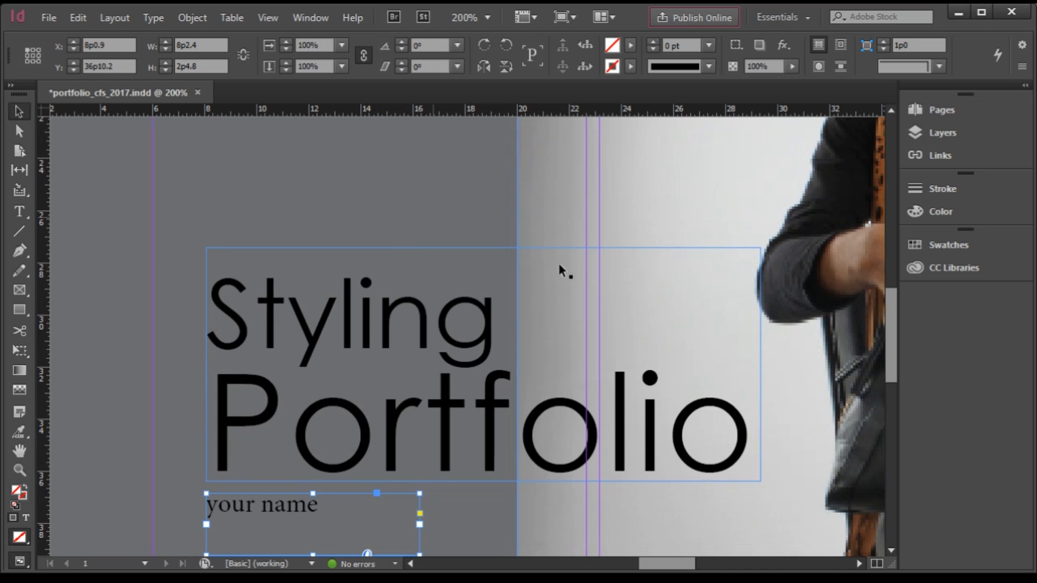
scroll(559, 264, down, 3)
drag(419, 417, 515, 405)
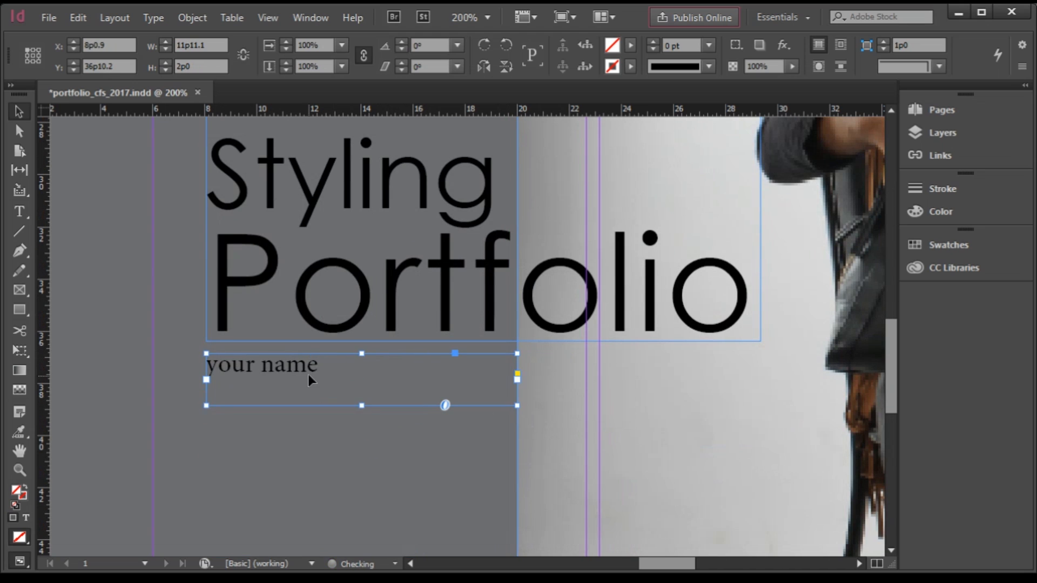
Enlarge the "your name" text to a font size of 22 pt.
double_click(307, 373)
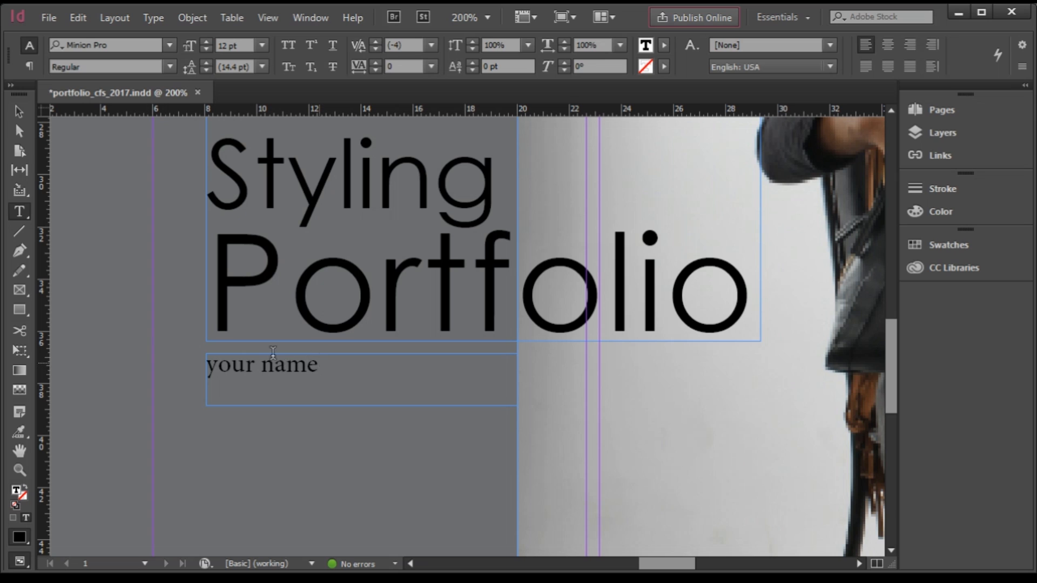
key(ctrl+a)
key(ctrl+shift+period)
key(ctrl+shift+period)
key(ctrl+shift+period)
key(ctrl+shift+period)
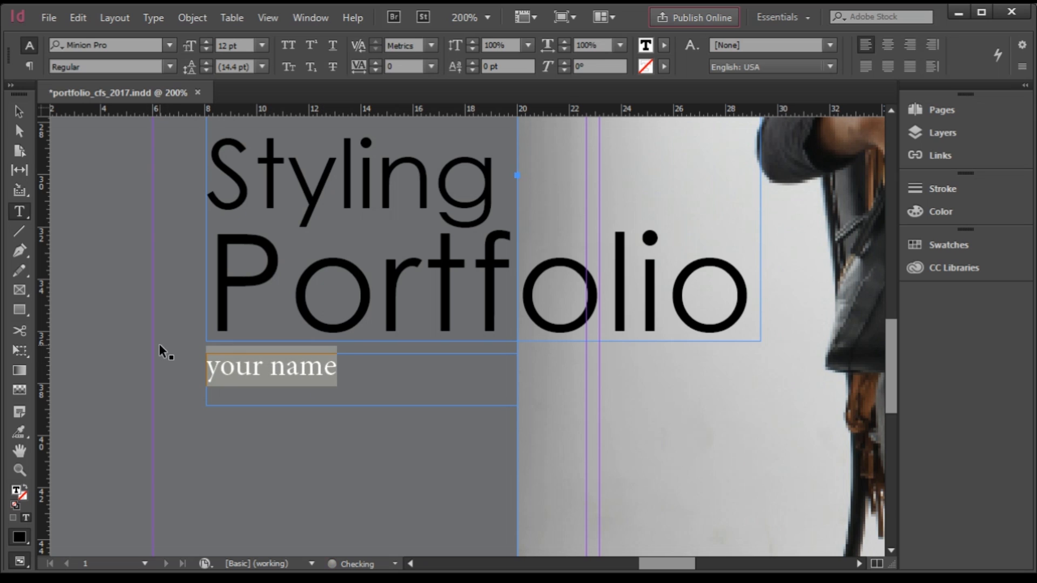
key(ctrl+shift+period)
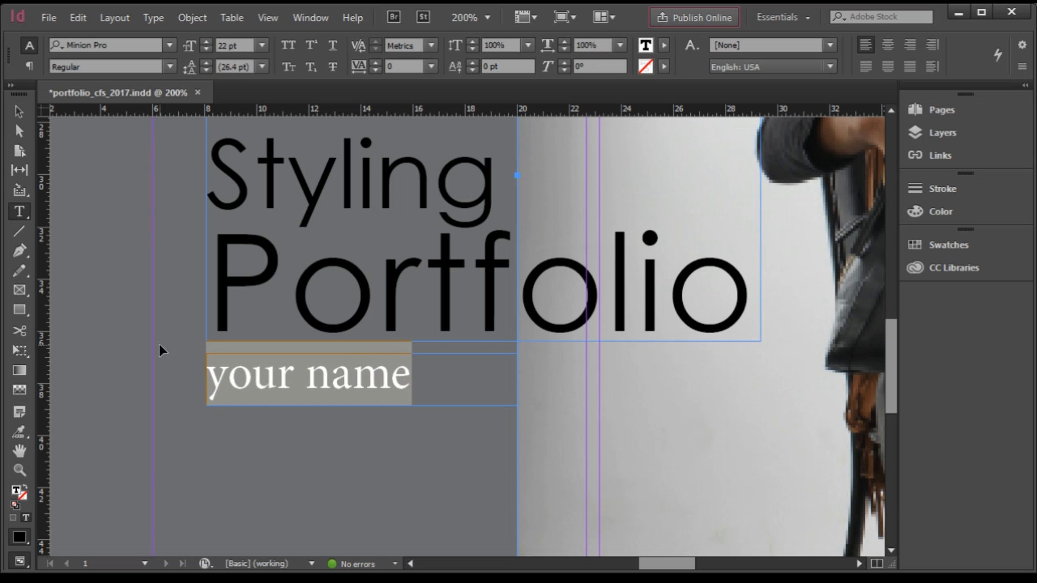
click(19, 112)
Examine the name line's alignment under the title and the overall page composition.
key(ctrl+equal)
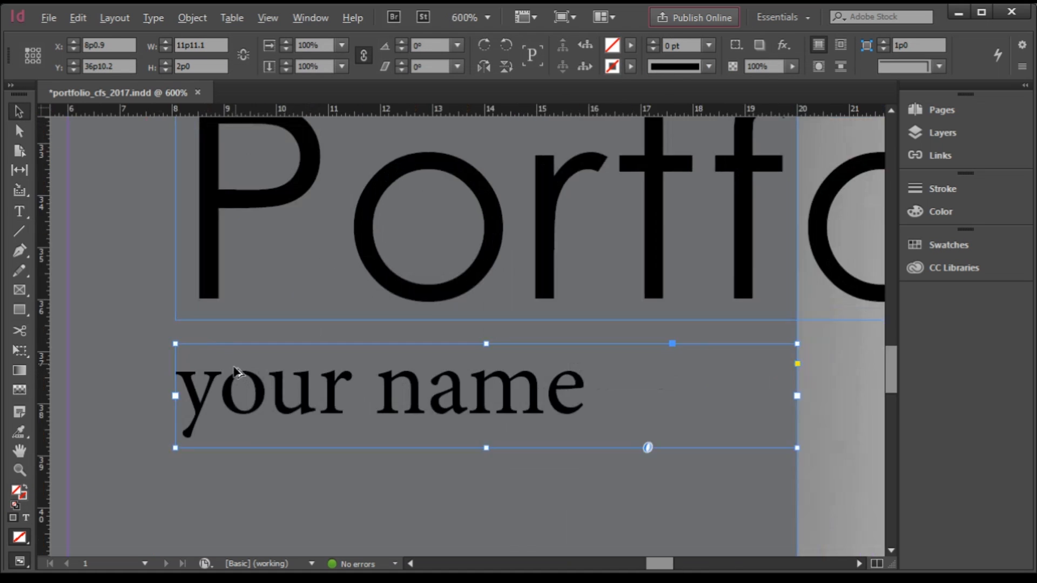
alt+scroll(247, 432, down, 3)
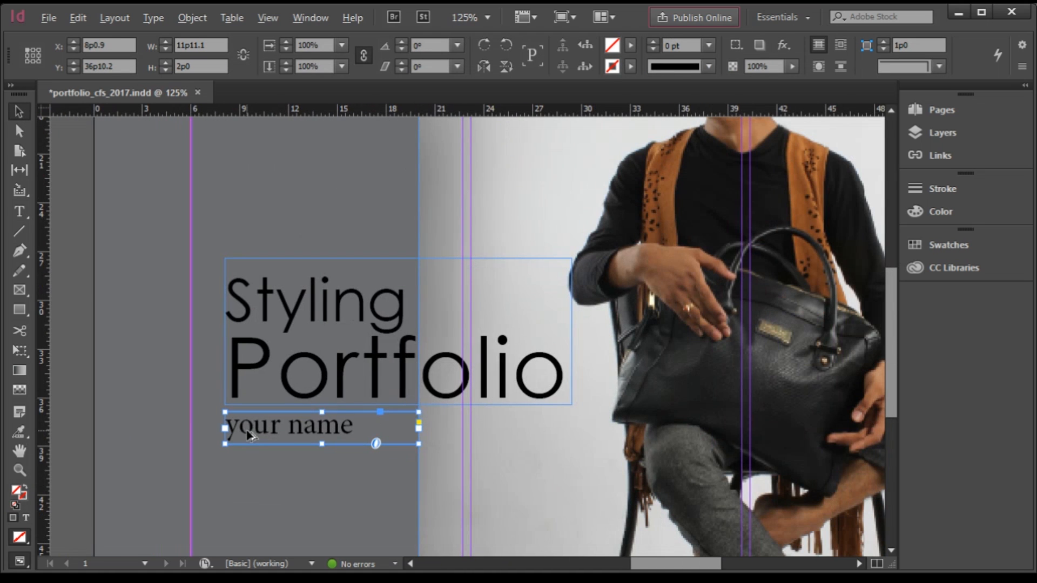
click(76, 342)
alt+scroll(351, 395, down, 2)
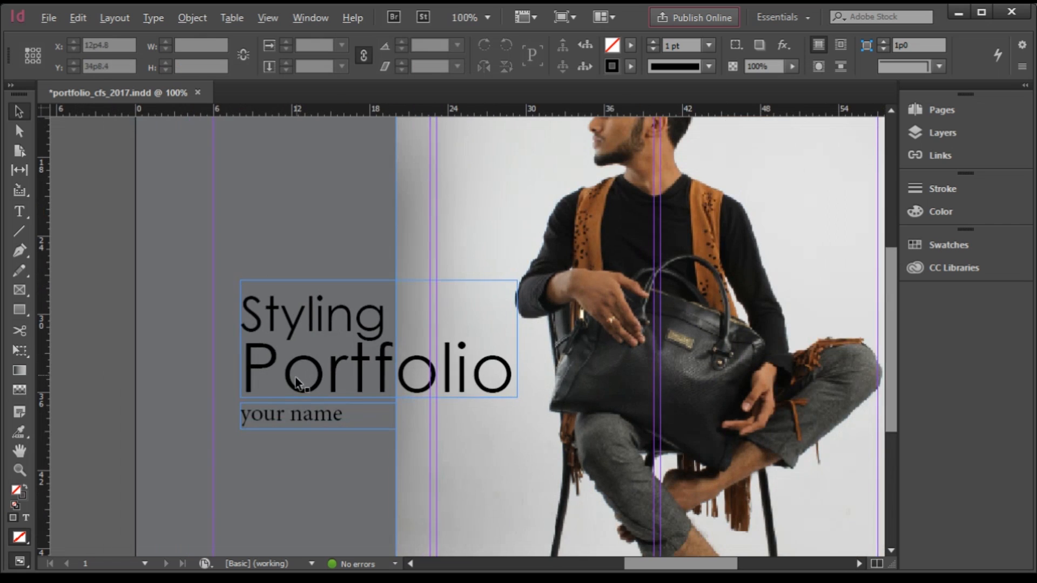
scroll(313, 352, down, 2)
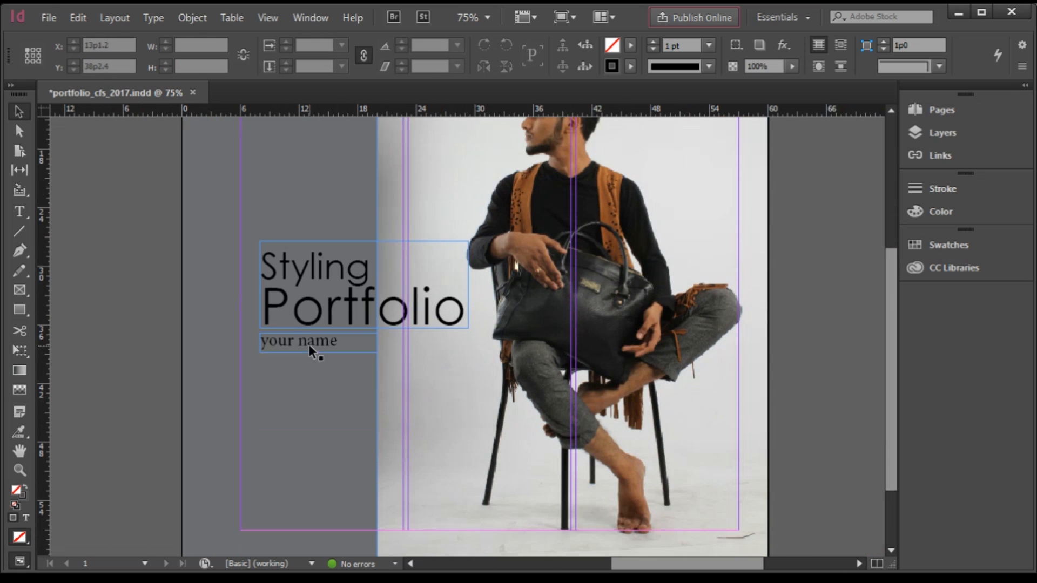
alt+scroll(348, 398, down, 1)
scroll(495, 421, up, 2)
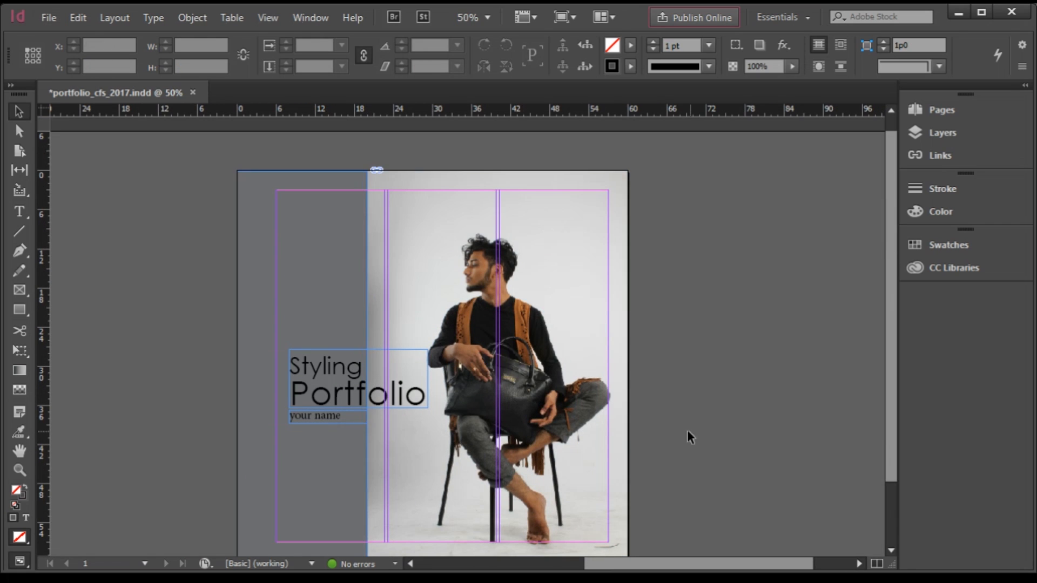
Set the tint of the "your name" text to 85% black.
alt+scroll(344, 401, up, 3)
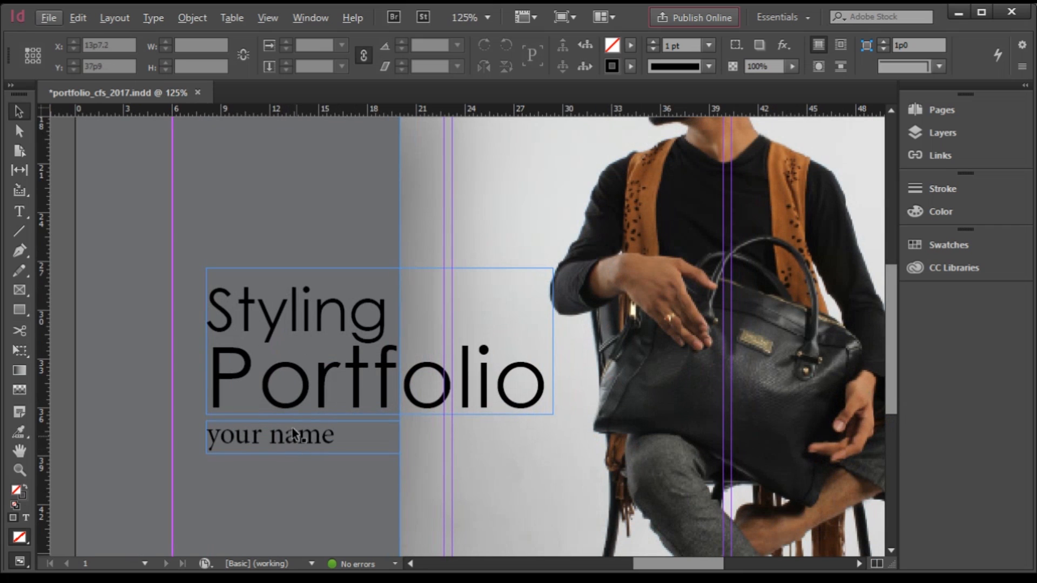
click(274, 436)
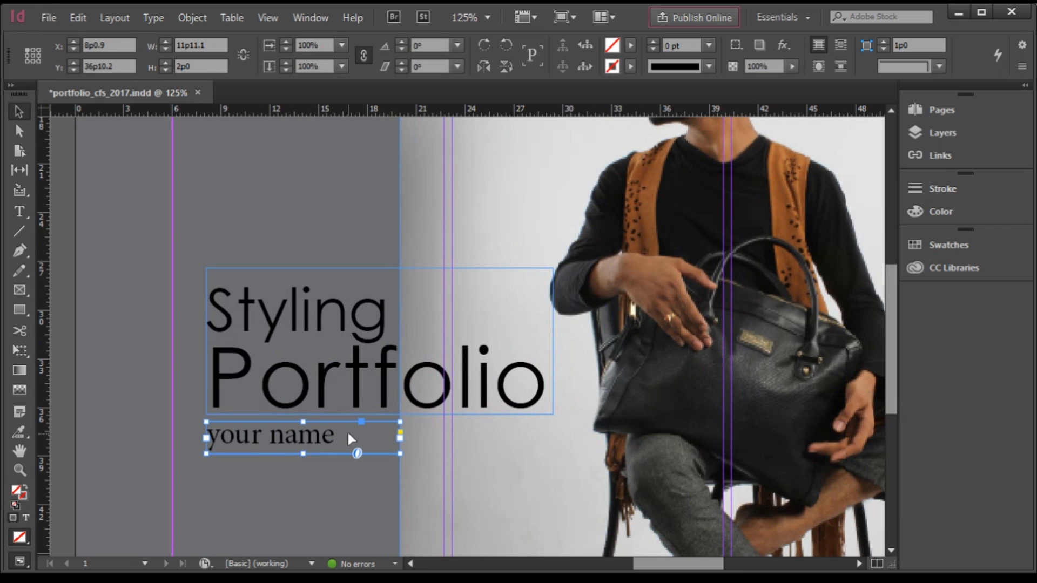
double_click(330, 435)
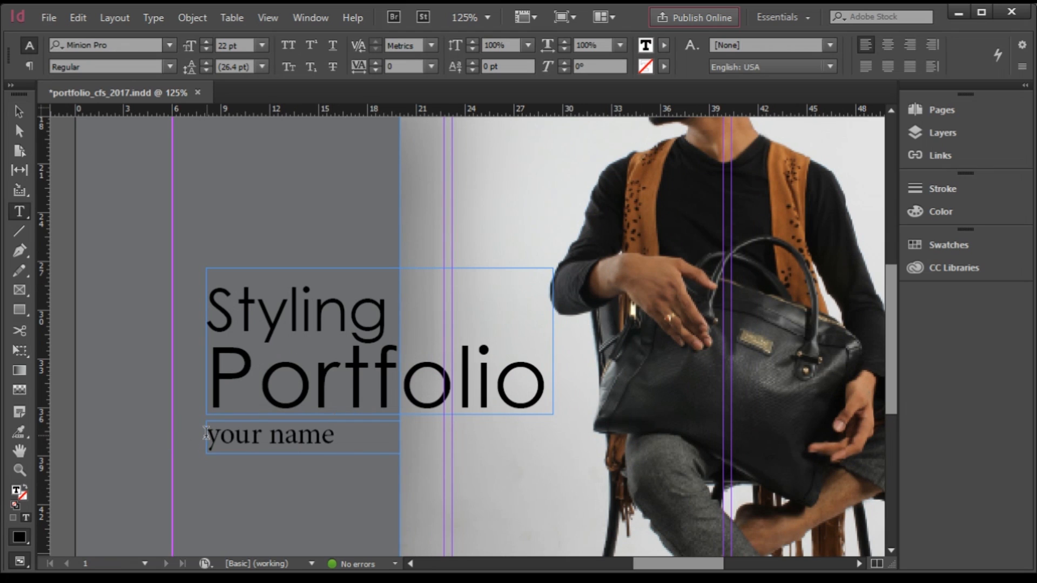
drag(206, 435, 340, 438)
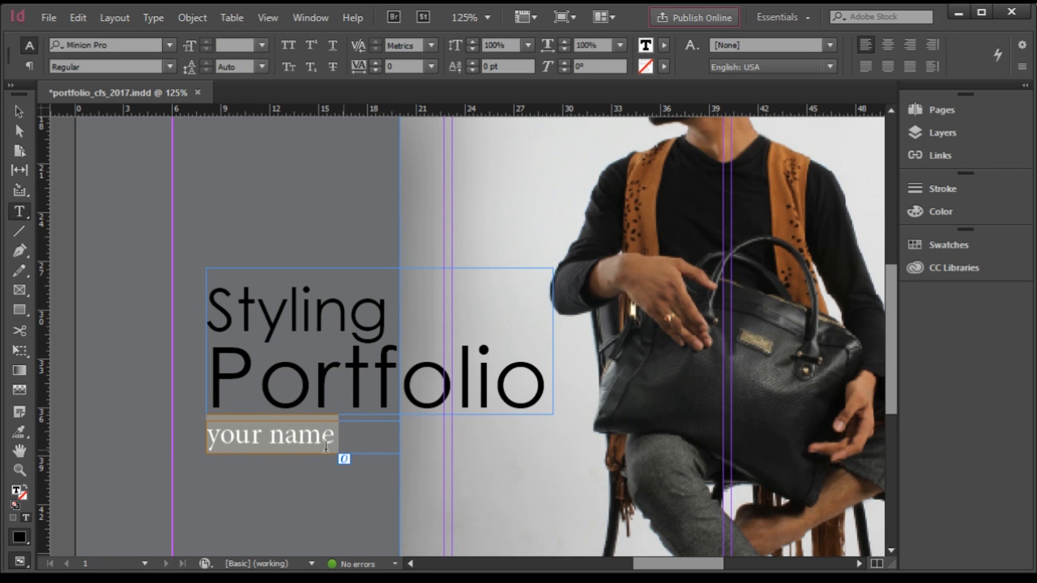
click(938, 211)
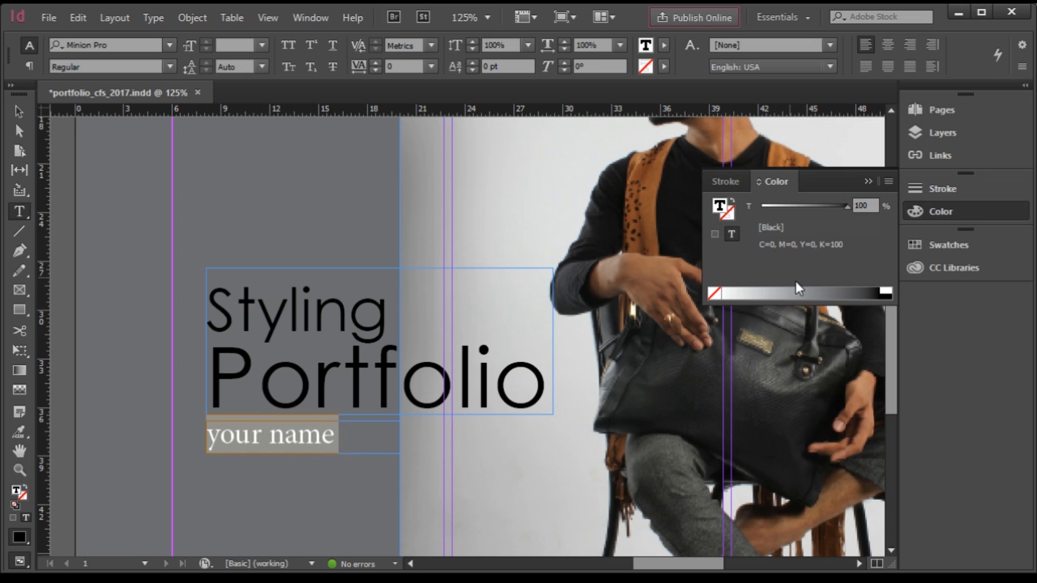
click(854, 293)
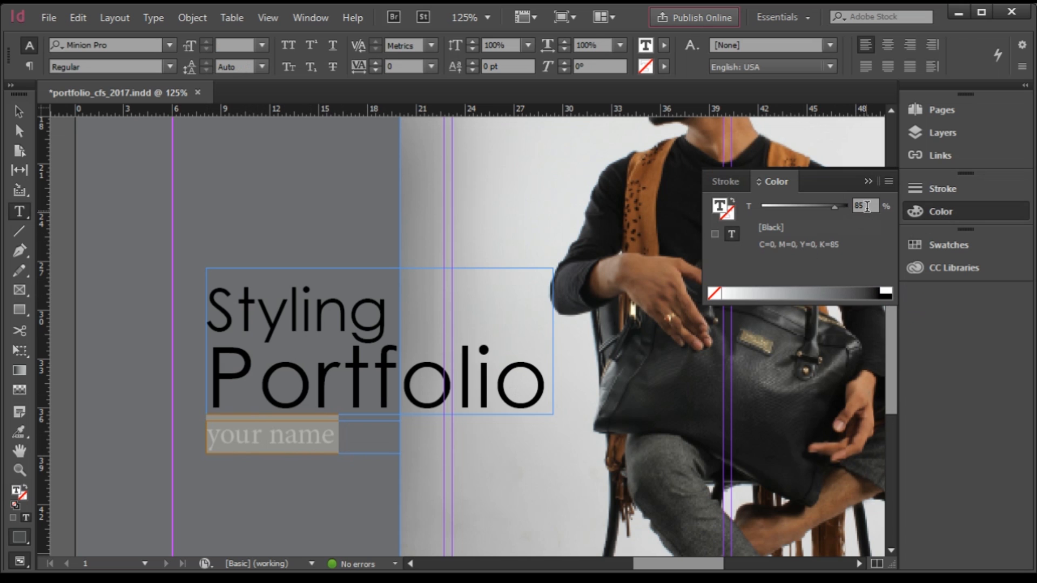
click(867, 206)
click(18, 108)
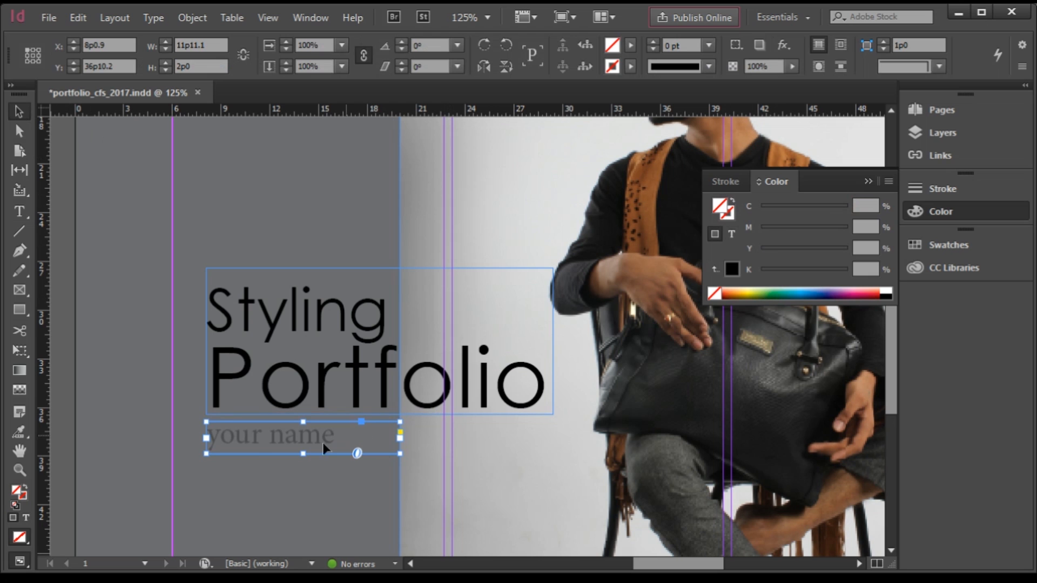
click(468, 466)
scroll(316, 443, down, 2)
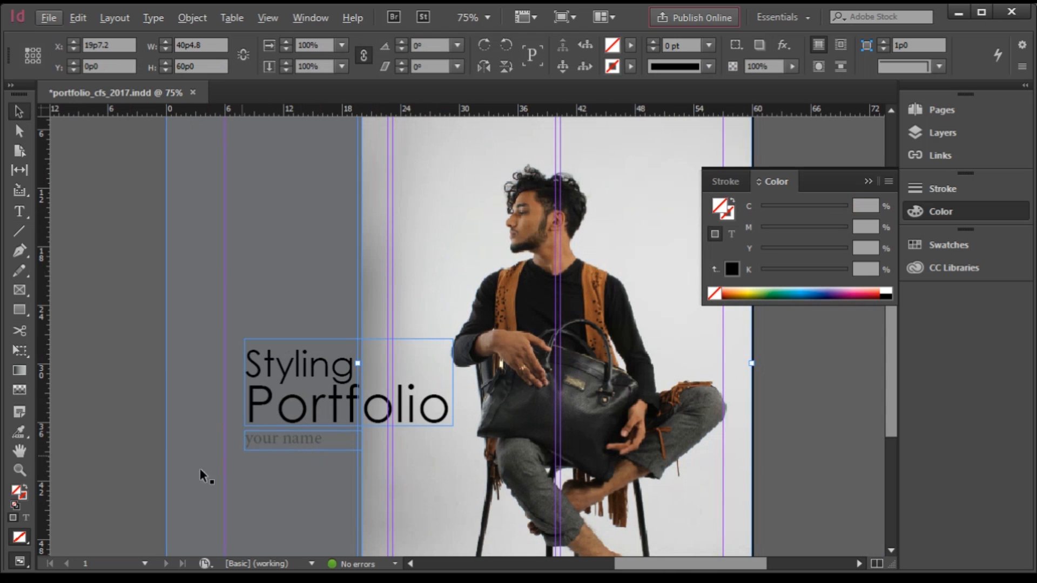
Set the tint of the word "Styling" in the title to 85% black.
click(58, 334)
scroll(336, 418, up, 2)
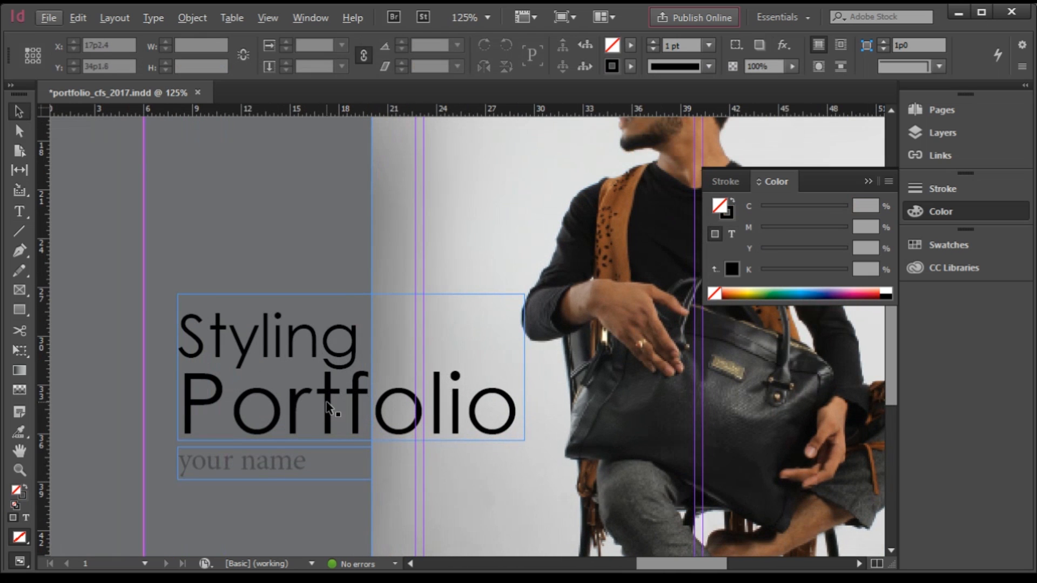
click(336, 418)
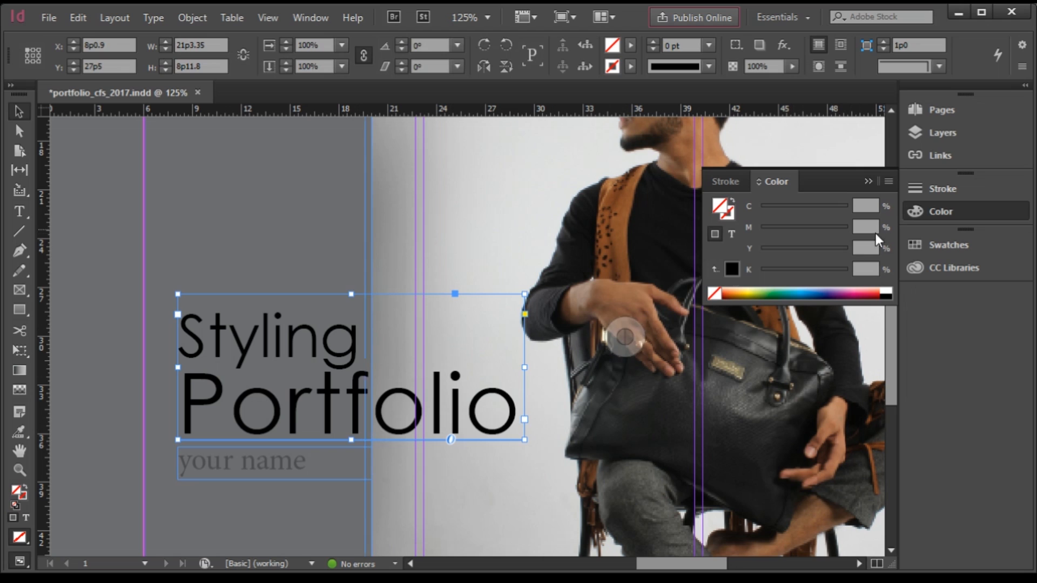
double_click(354, 400)
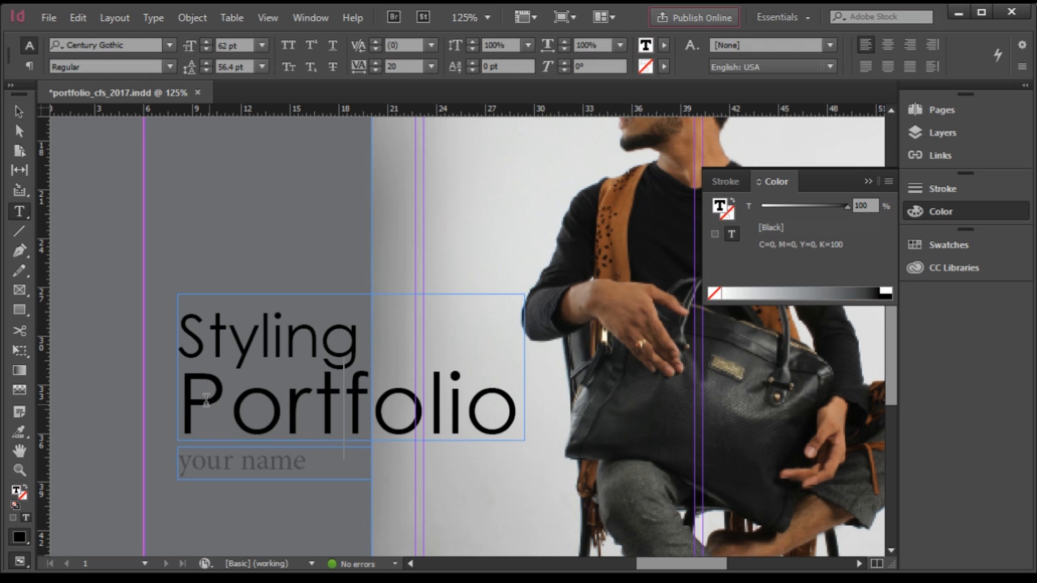
drag(180, 394, 528, 465)
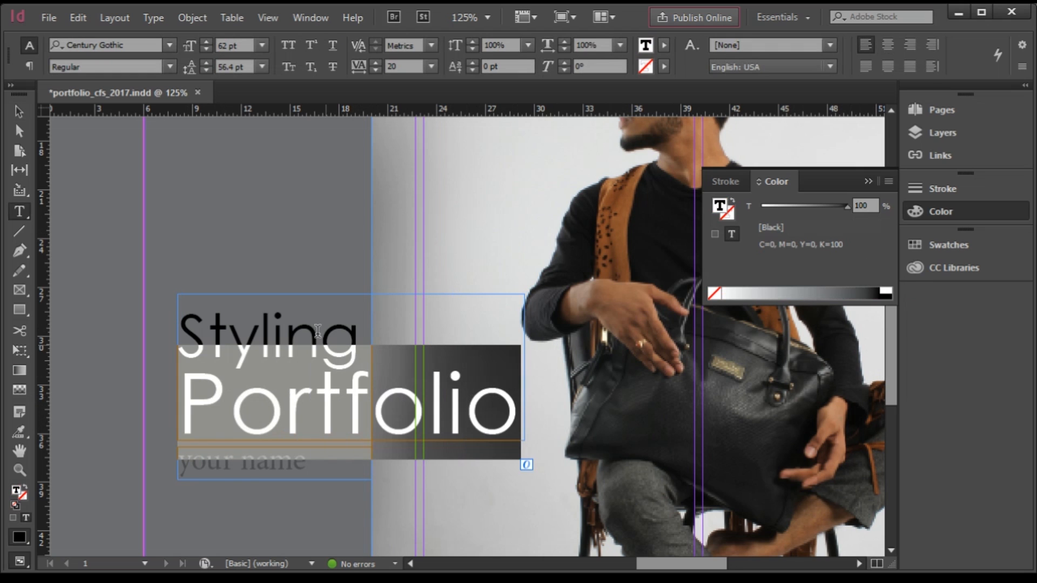
click(339, 331)
drag(359, 330, 173, 330)
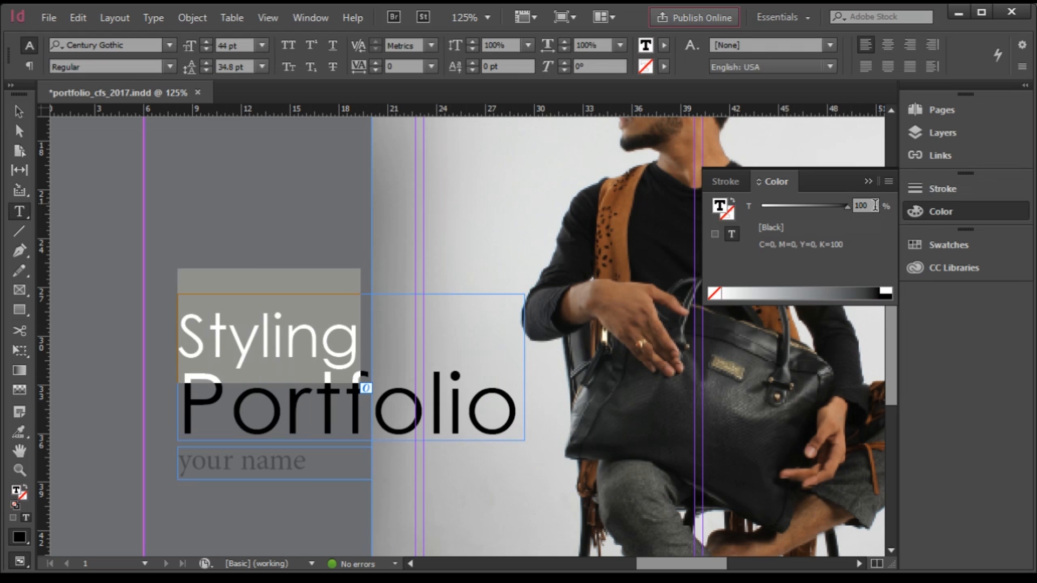
drag(875, 206, 779, 205)
text(85)
key(Return)
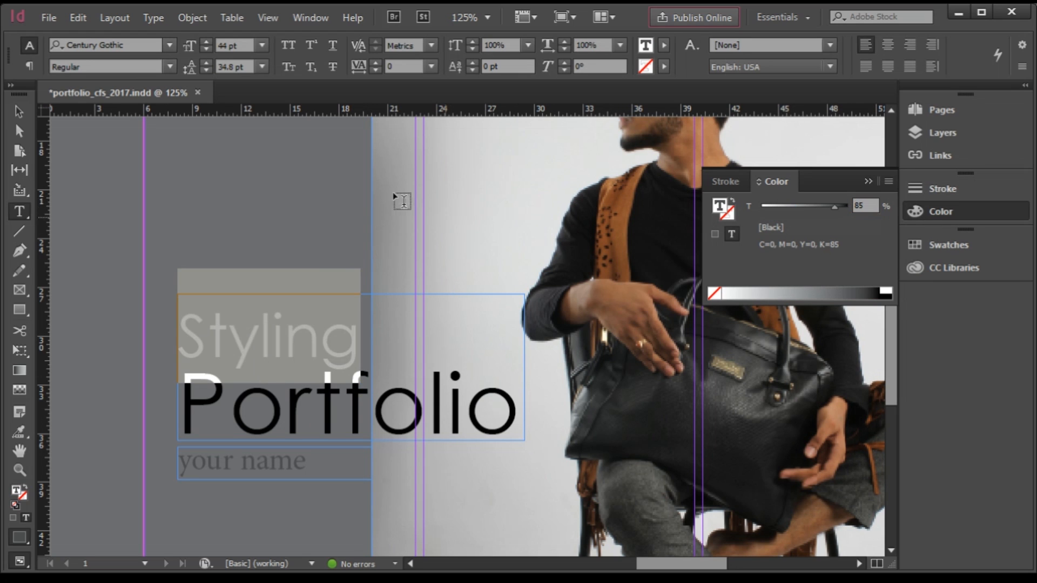
click(19, 112)
click(101, 227)
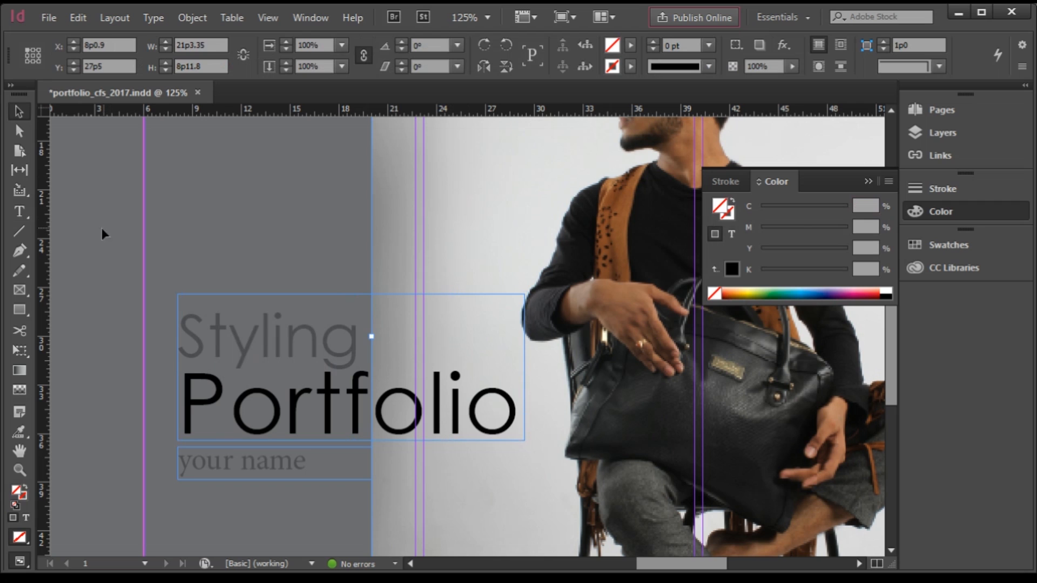
Lighten the word "Portfolio" in the title to a 97% black tint.
click(329, 411)
double_click(490, 412)
drag(515, 408, 144, 375)
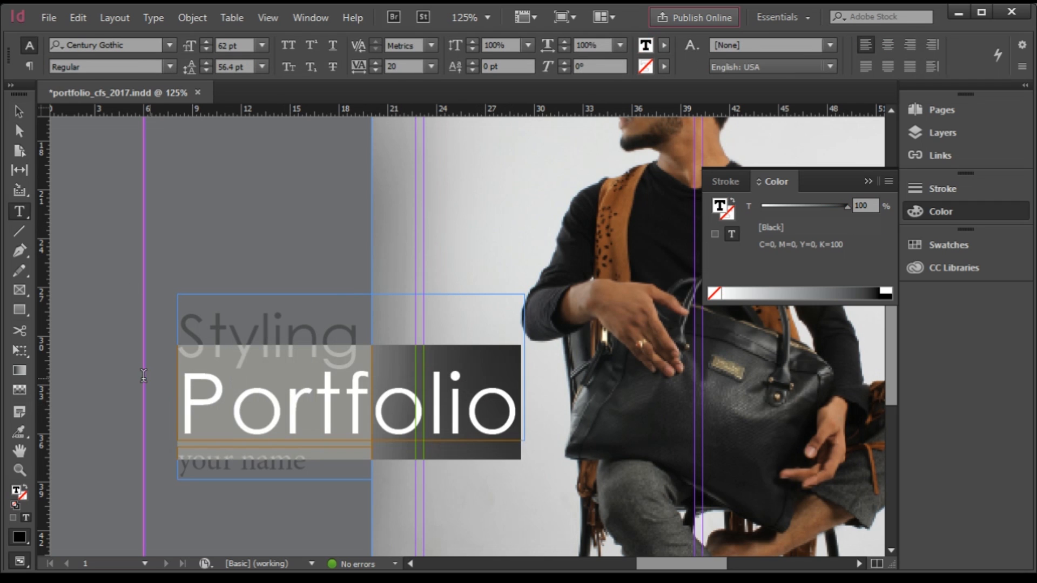
click(865, 204)
text(97)
key(Return)
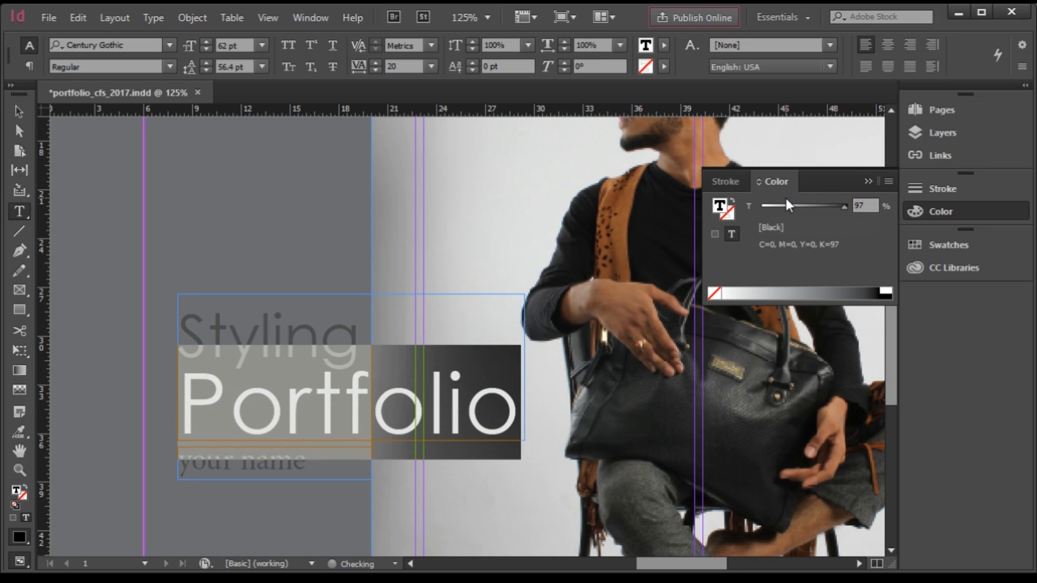
click(16, 112)
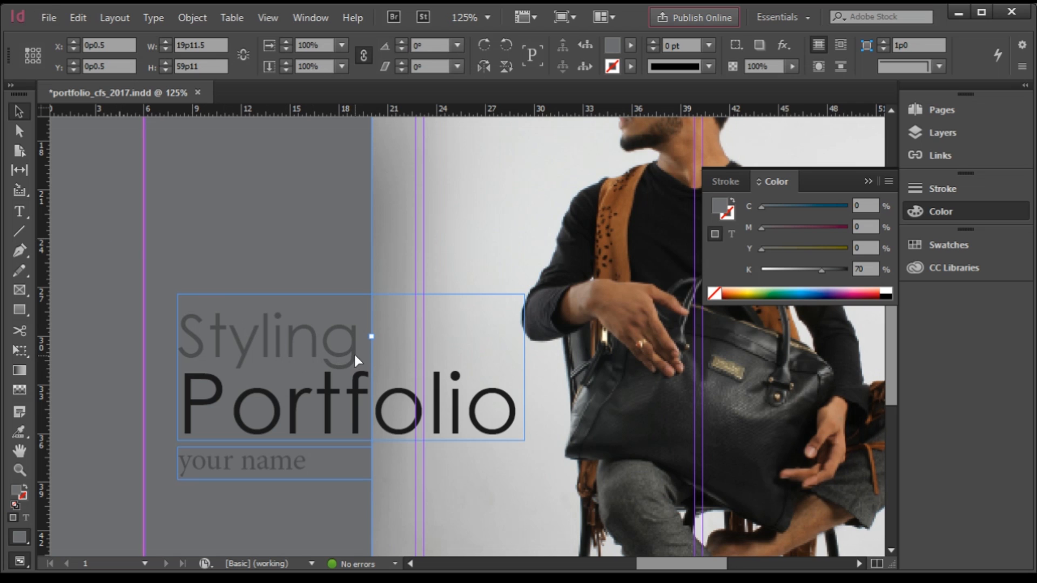
Set the tint of the word "Styling" in the title to 95% black.
double_click(382, 368)
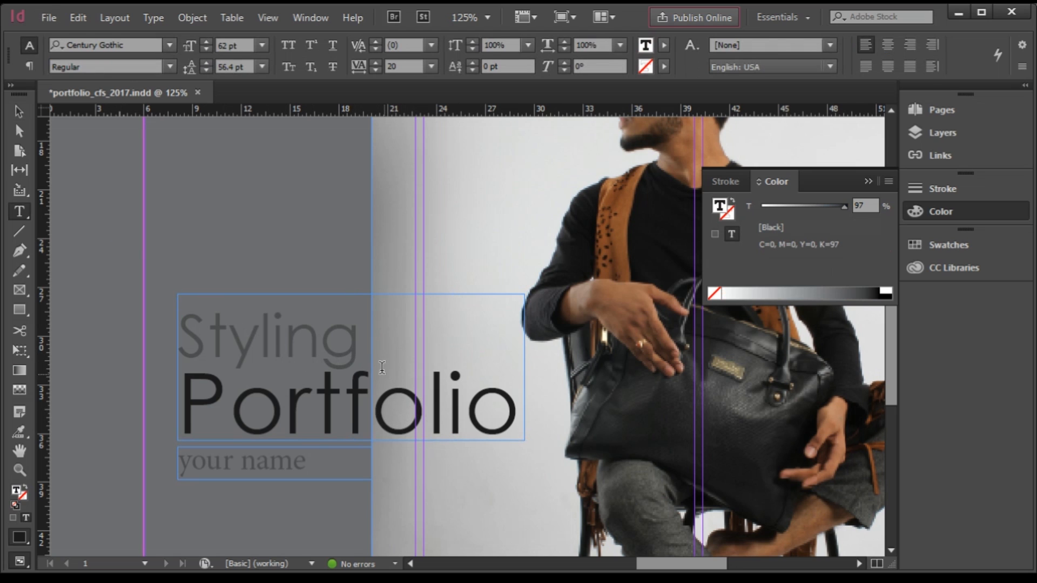
drag(382, 367, 178, 340)
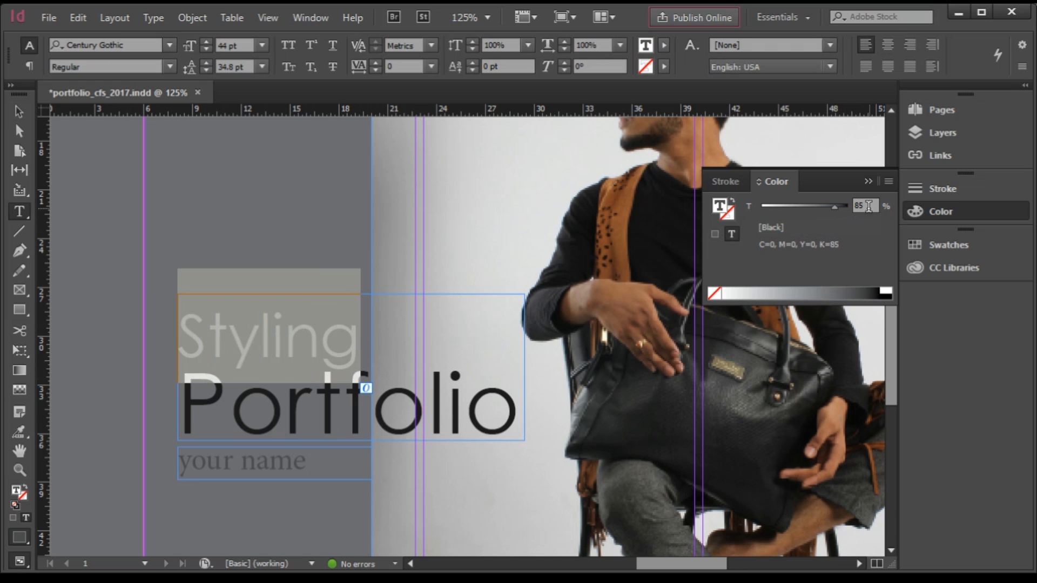
click(869, 206)
text(95)
key(Return)
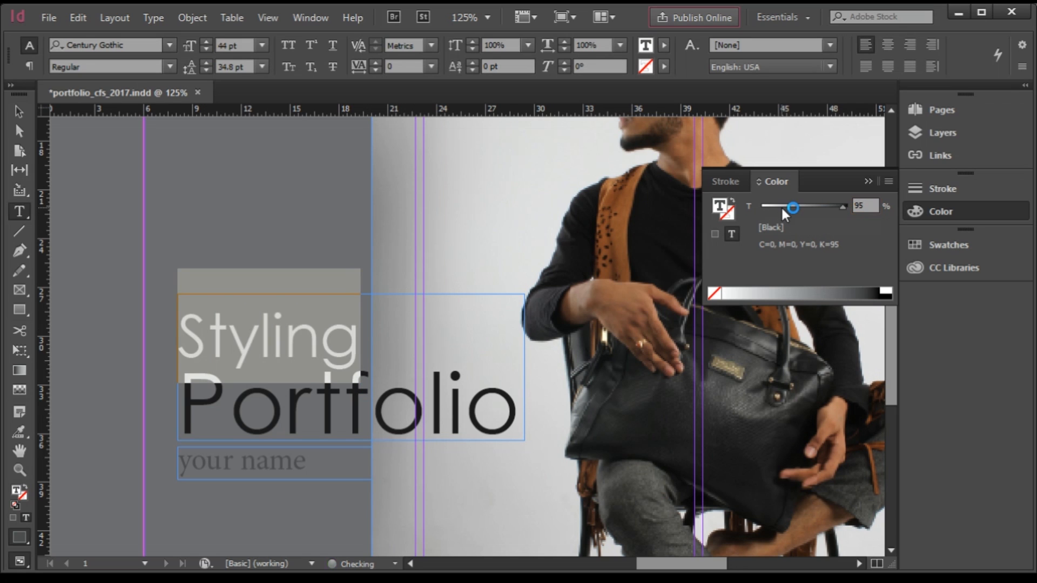
key(Escape)
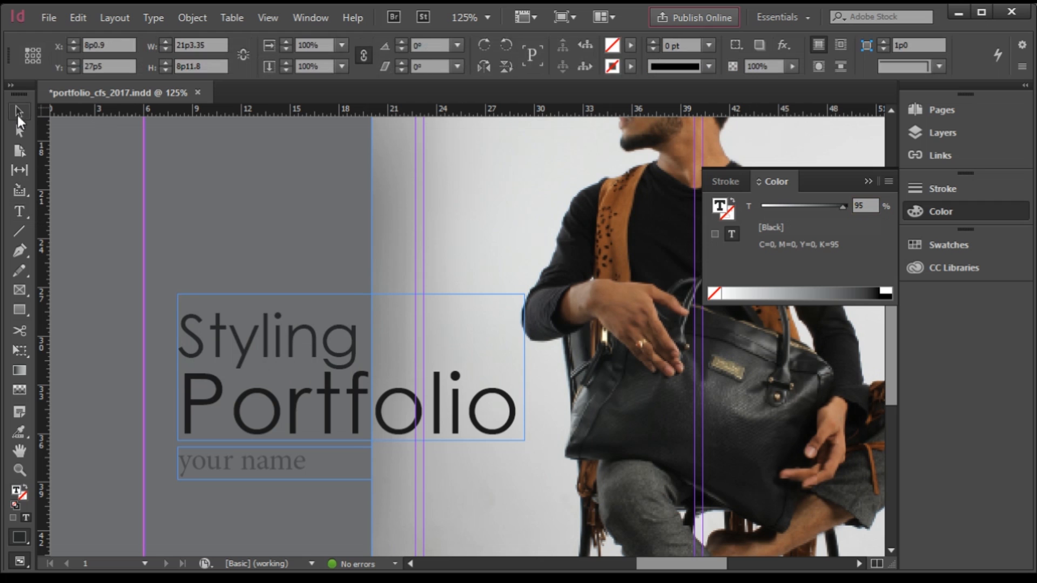
click(105, 225)
scroll(171, 289, down, 4)
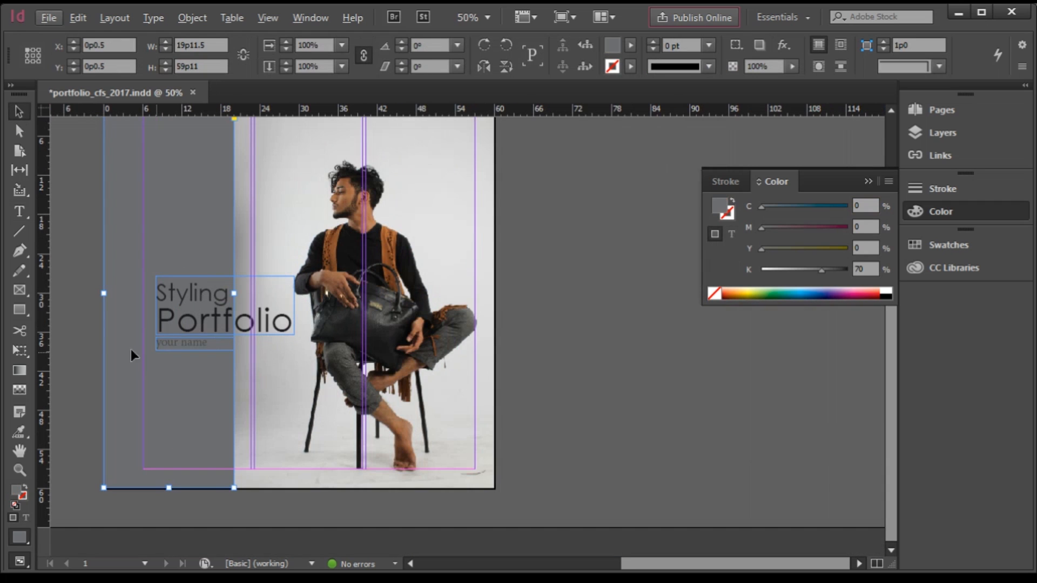
Lighten the "your name" text under the title to a 44% black tint.
click(60, 283)
scroll(114, 325, up, 1)
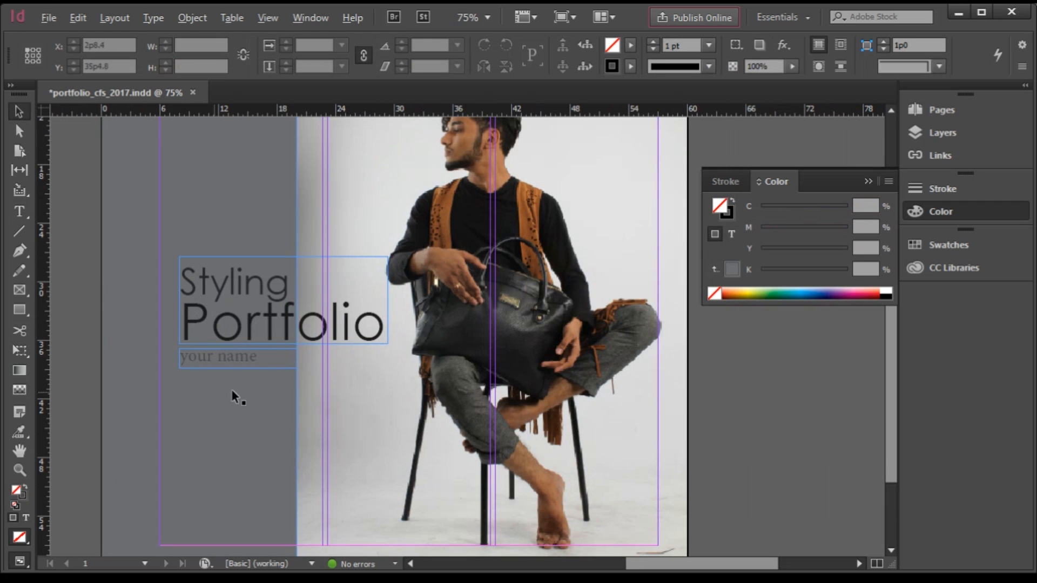
double_click(251, 356)
drag(258, 357, 169, 358)
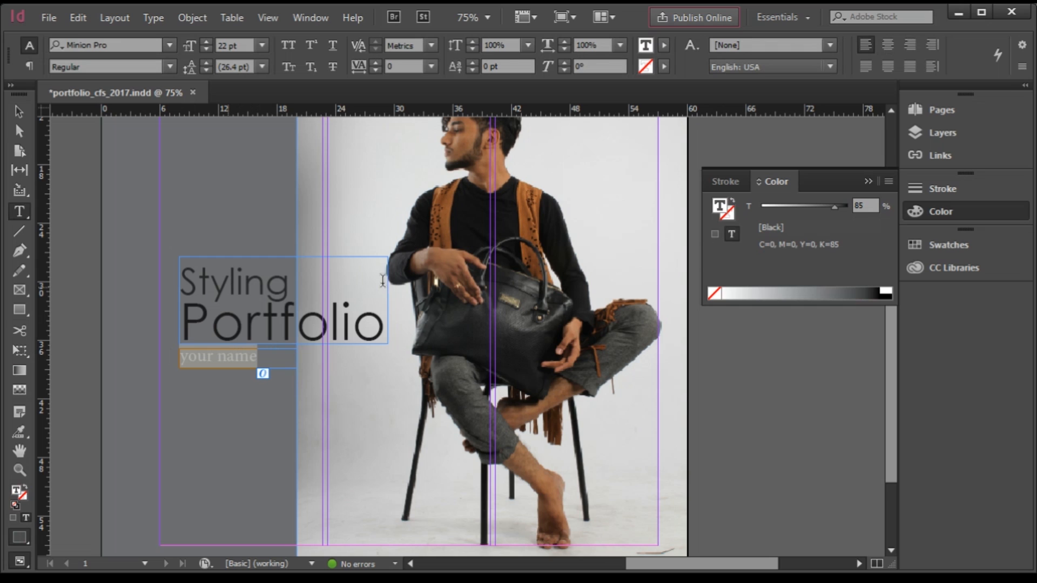
drag(838, 209, 798, 208)
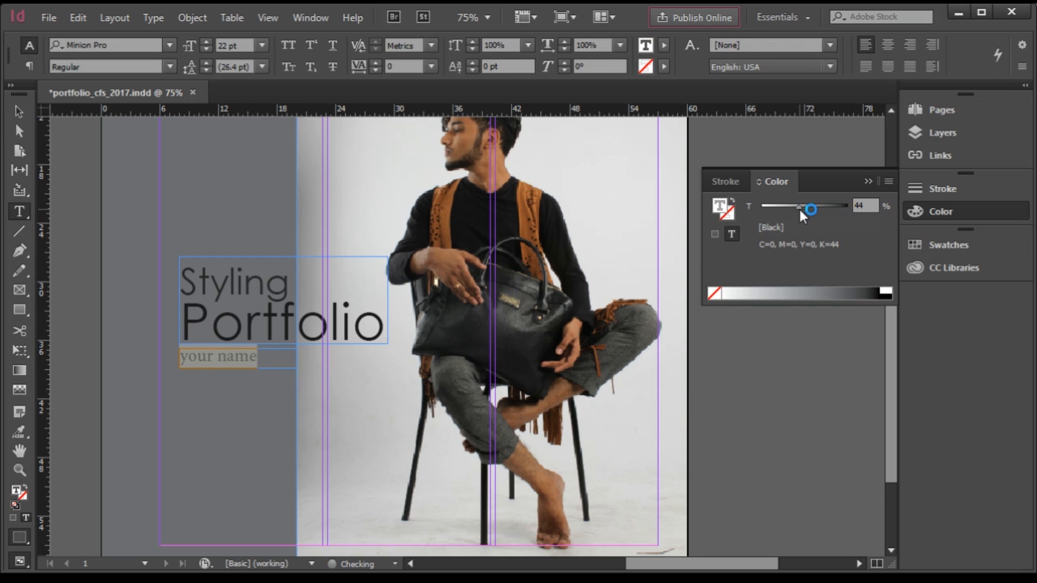
click(18, 110)
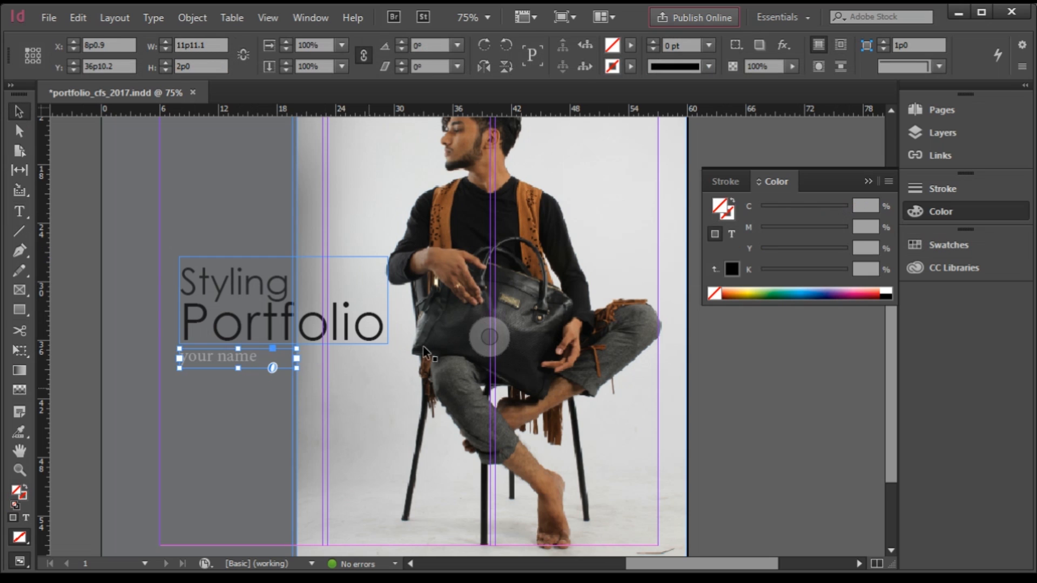
Lighten the "your name" text under the title to a 22% black tint.
double_click(247, 357)
drag(265, 356, 165, 356)
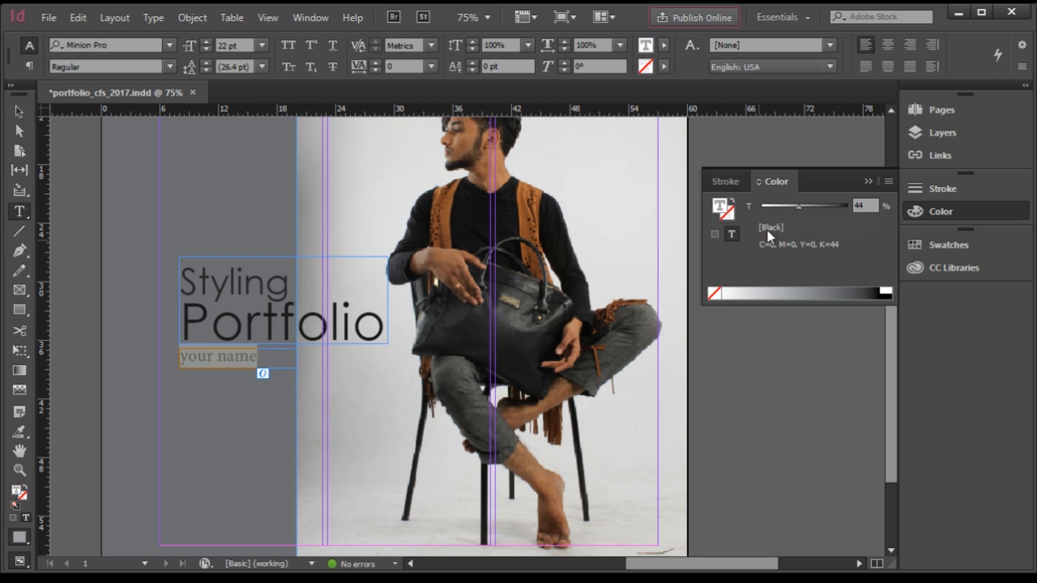
drag(798, 206, 780, 207)
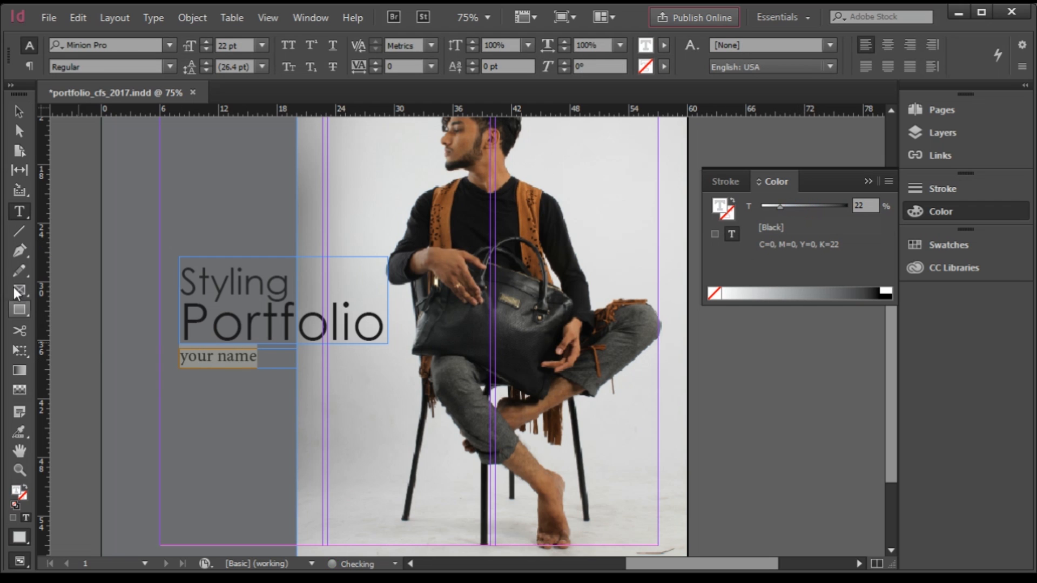
click(20, 112)
click(214, 385)
Change the font of the "your name" text to Century Gothic Regular.
double_click(235, 359)
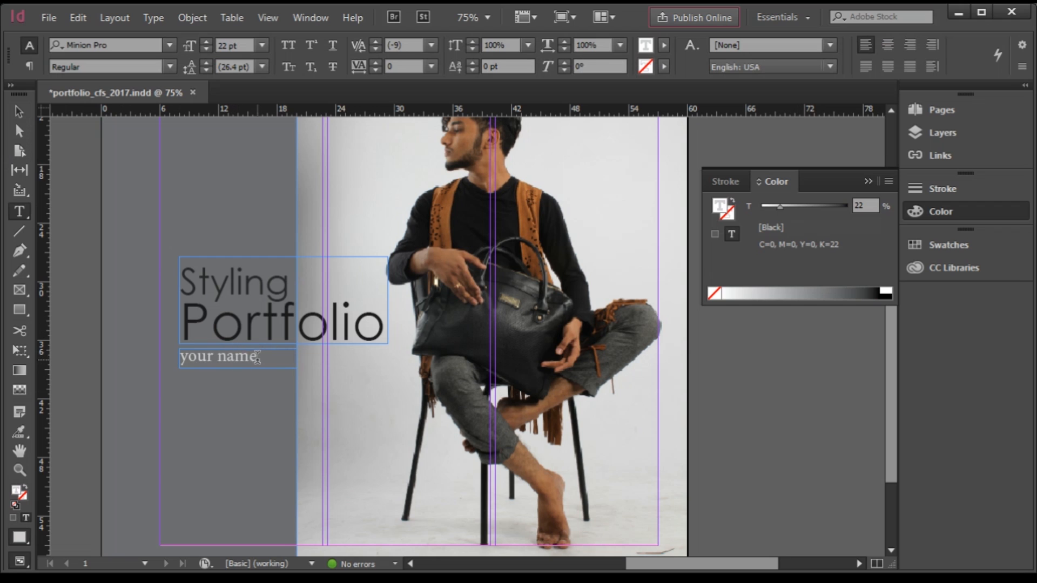
drag(257, 359, 156, 356)
click(128, 43)
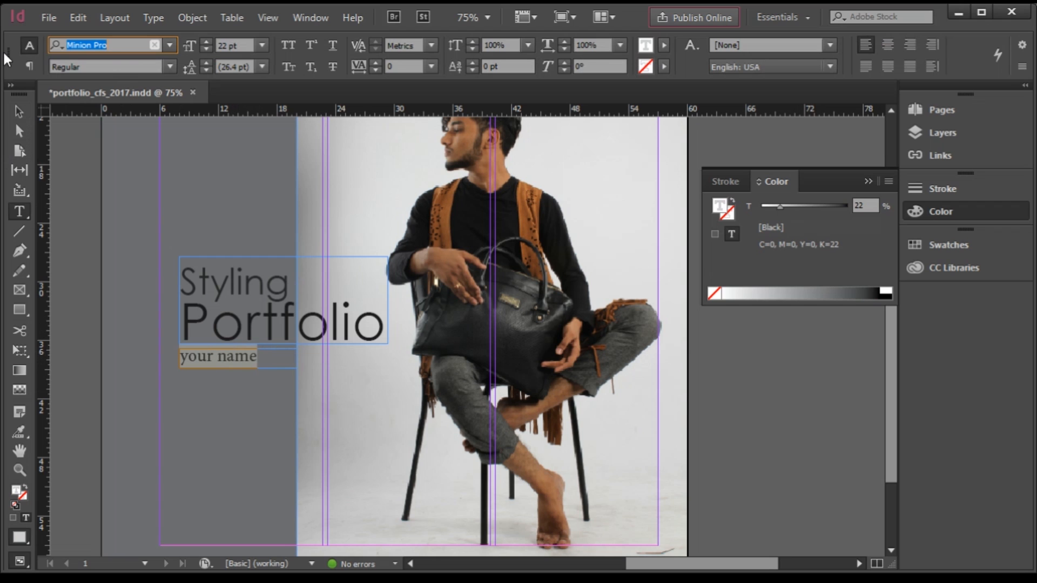
text(centur)
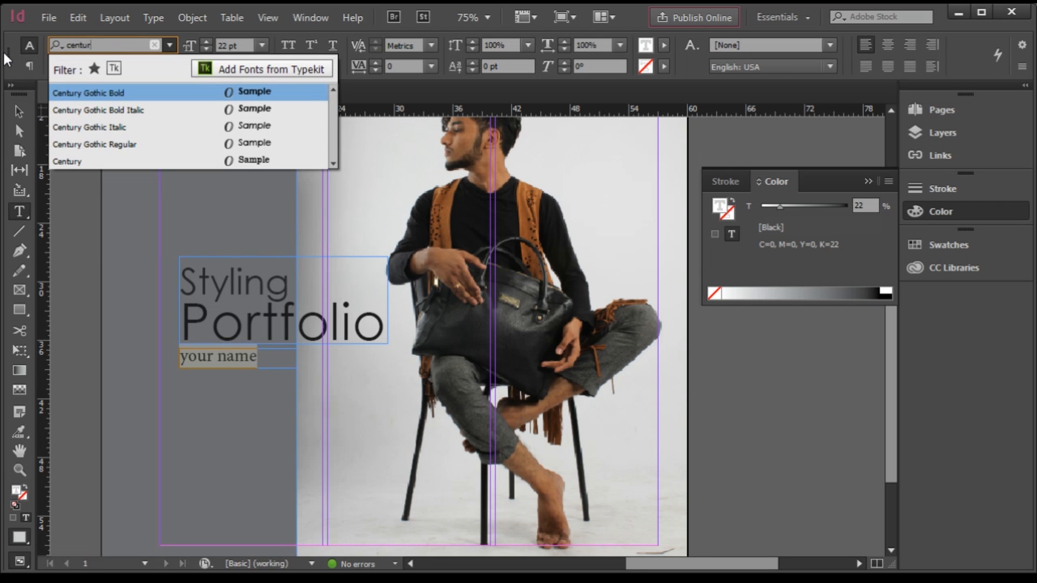
text(y)
key(Down)
key(Down)
key(Down)
key(Return)
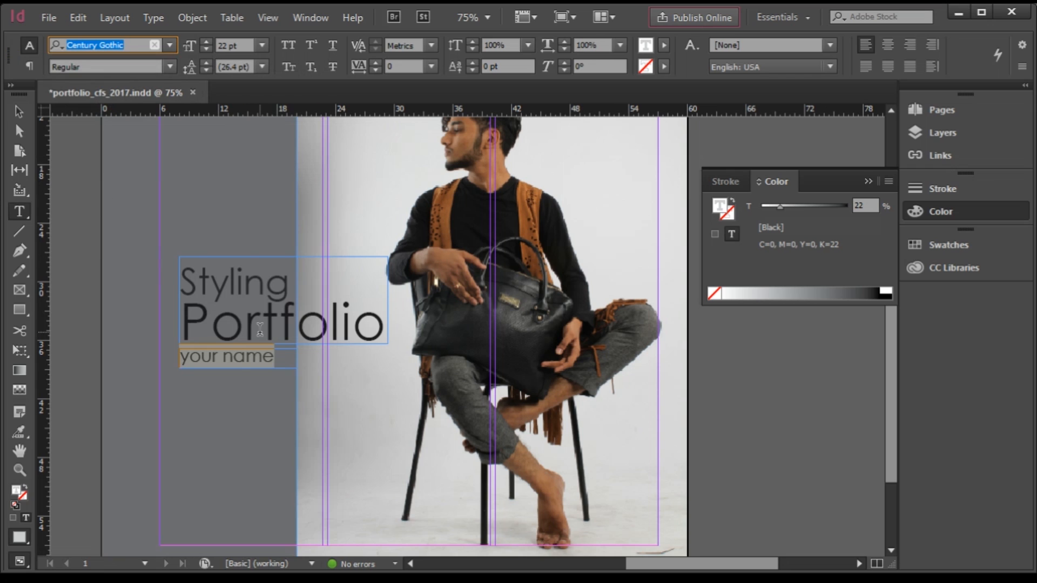
Replace the "your name" placeholder under the title with the portfolio owner's first name, starting with a capital letter.
click(19, 209)
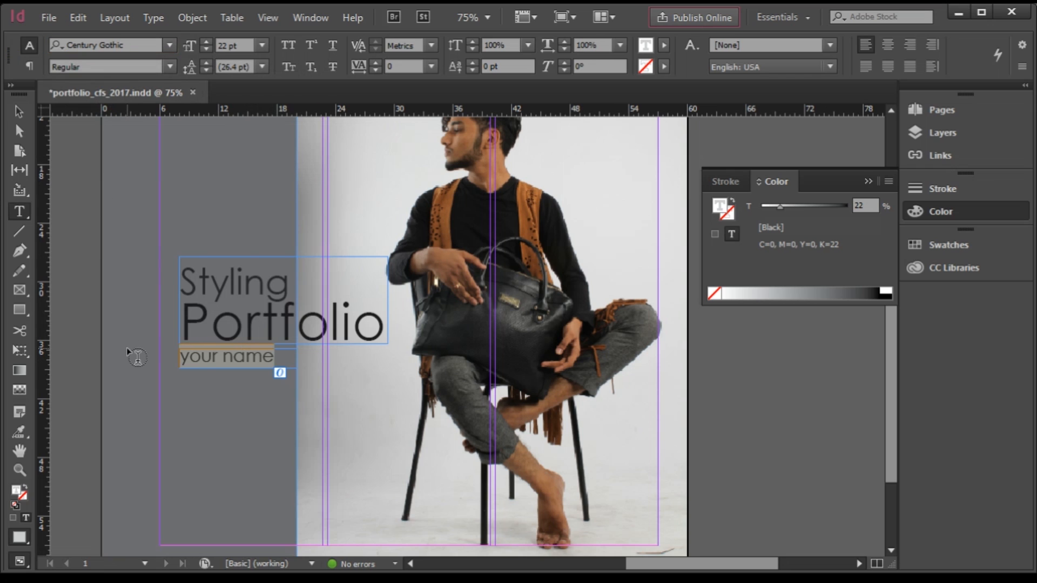
text(tapa)
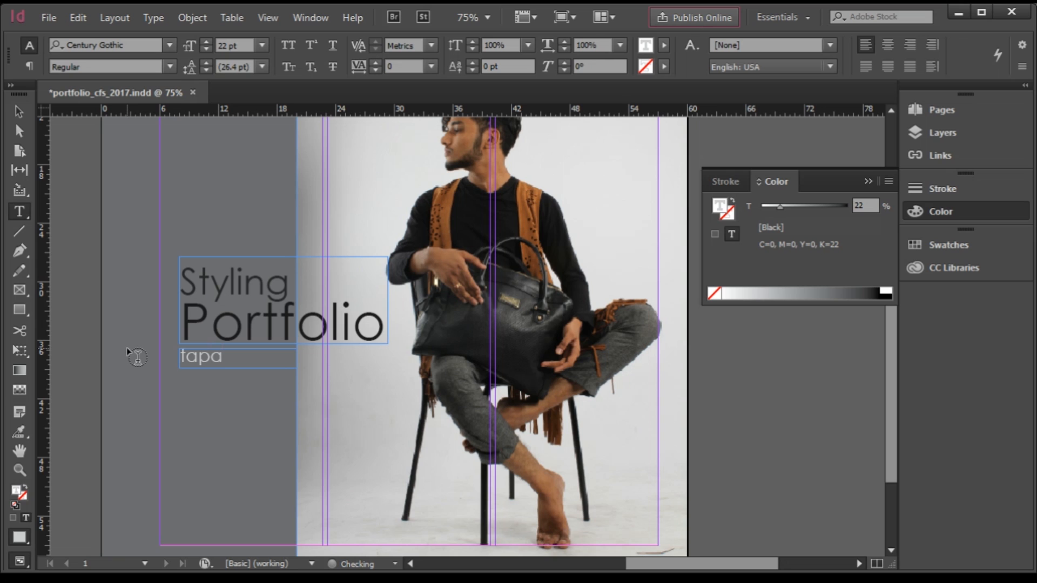
text(shw)
text(ini)
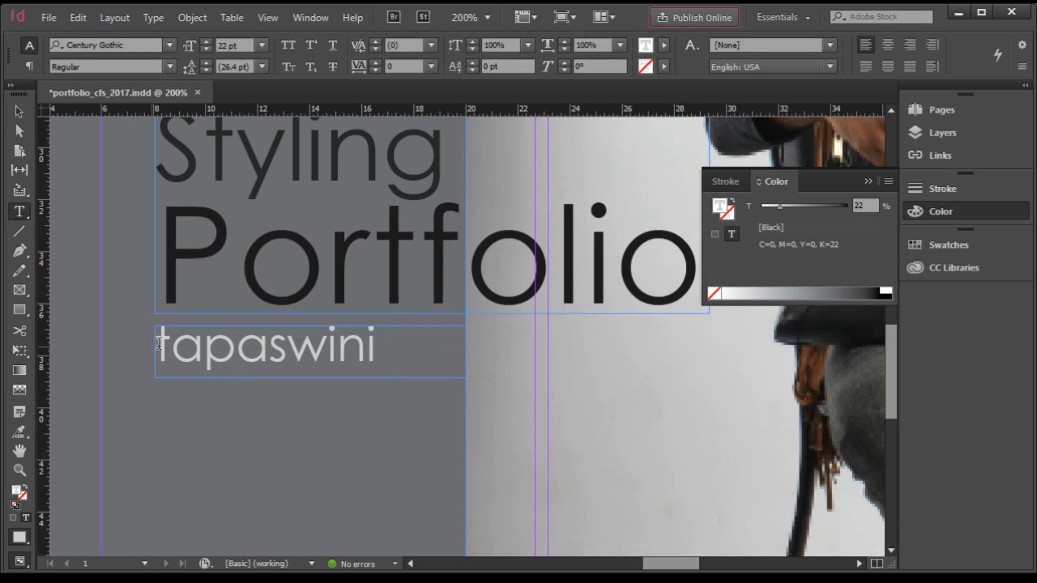
key(shift+Left)
text(T)
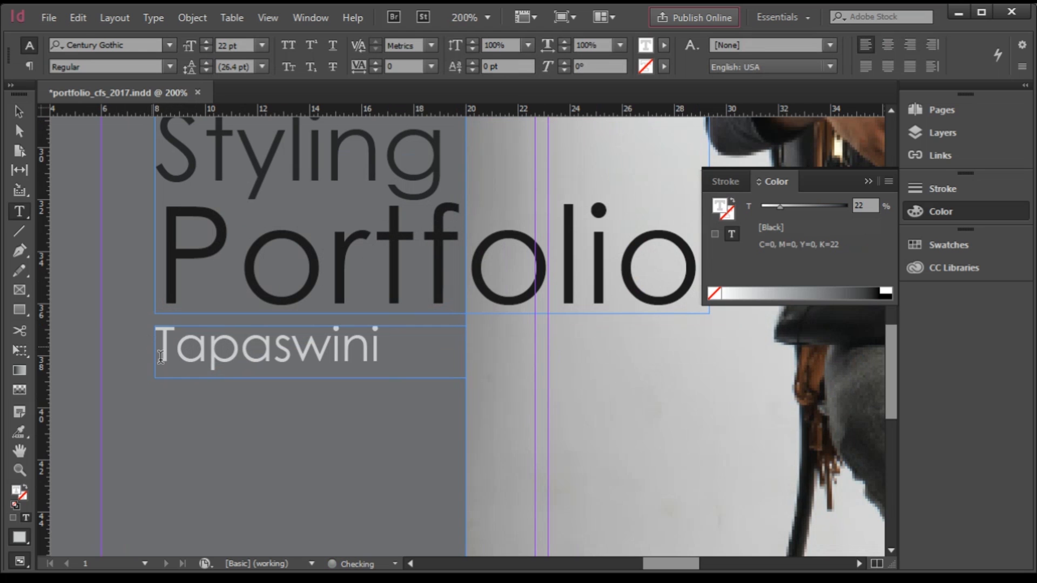
key(Escape)
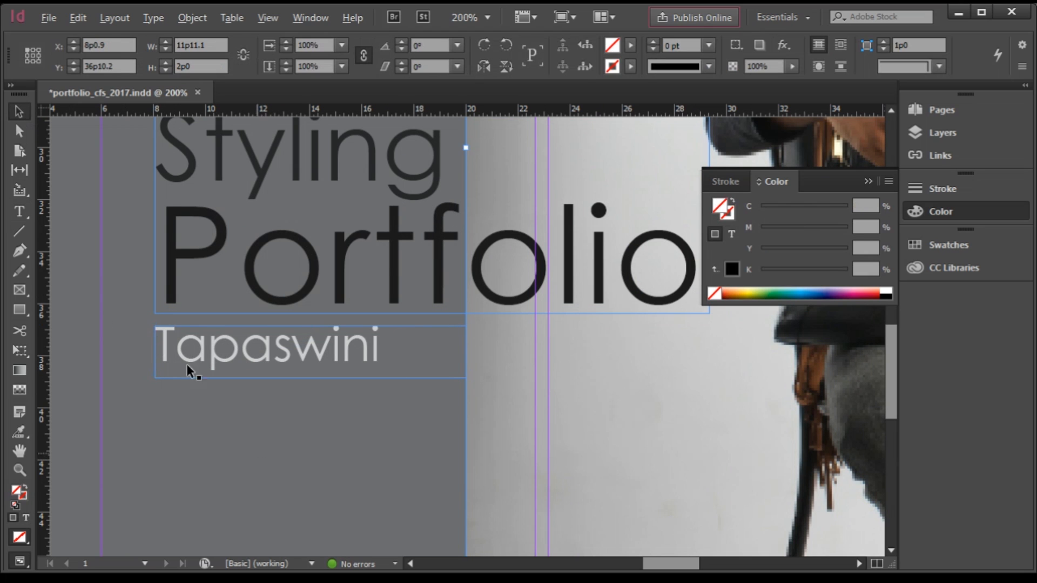
Deselect everything, collapse the Color panel, display the cover in Preview mode and save the document.
scroll(165, 372, down, 6)
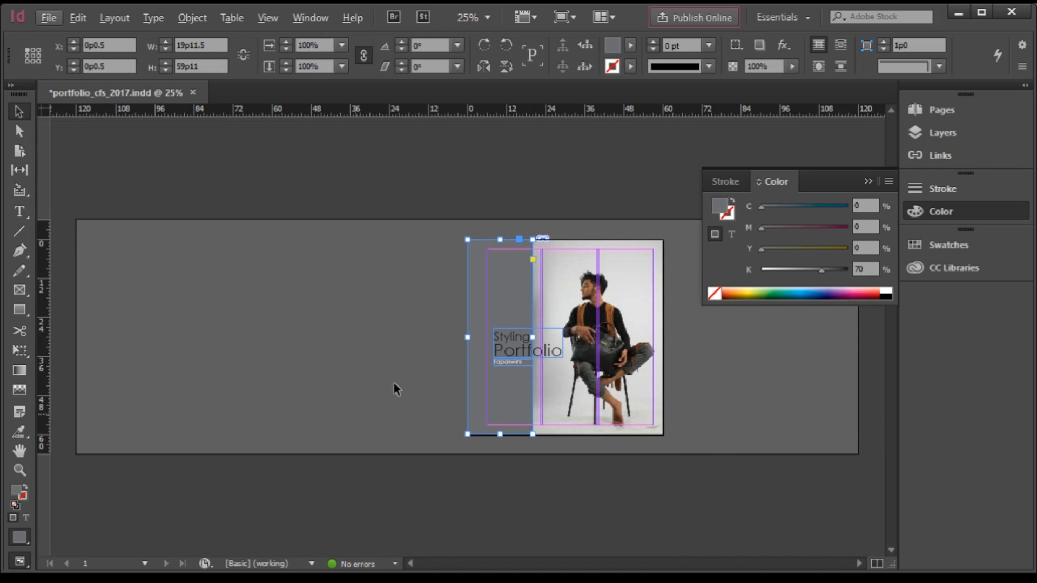
scroll(543, 401, up, 1)
click(404, 287)
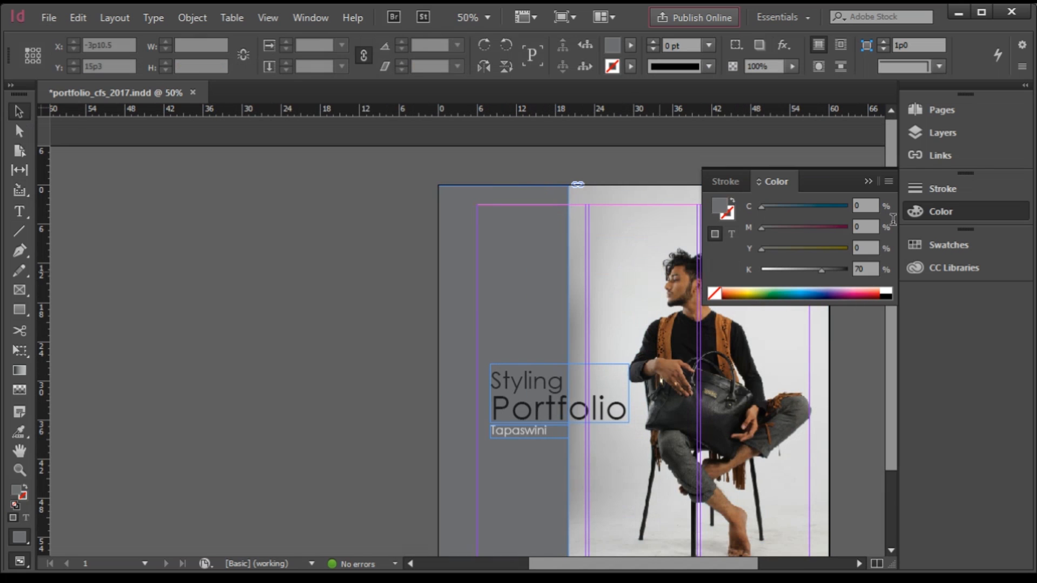
click(867, 182)
click(576, 18)
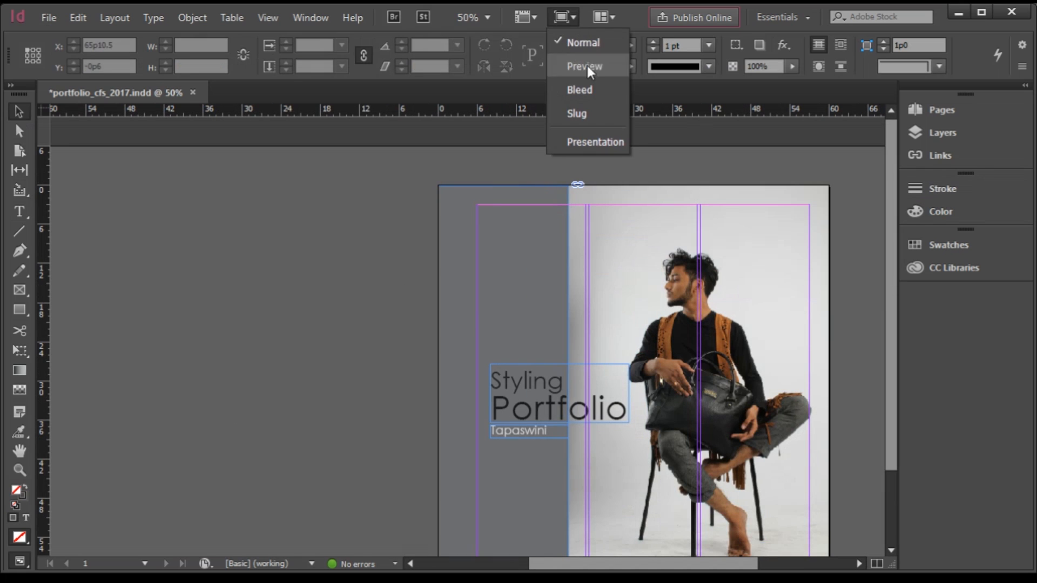
click(595, 68)
drag(689, 563, 740, 565)
drag(892, 345, 890, 378)
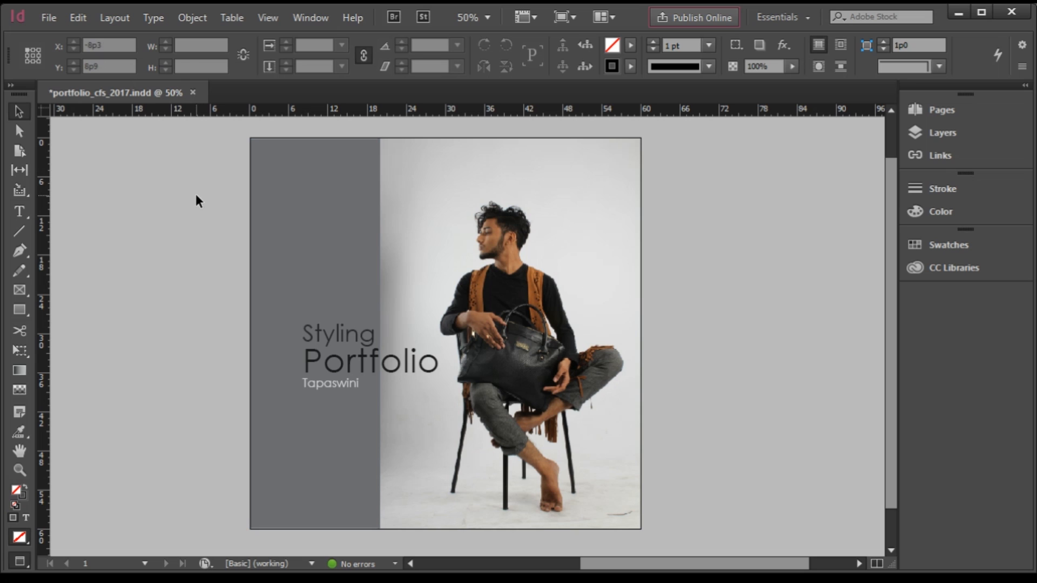
scroll(194, 203, down, 1)
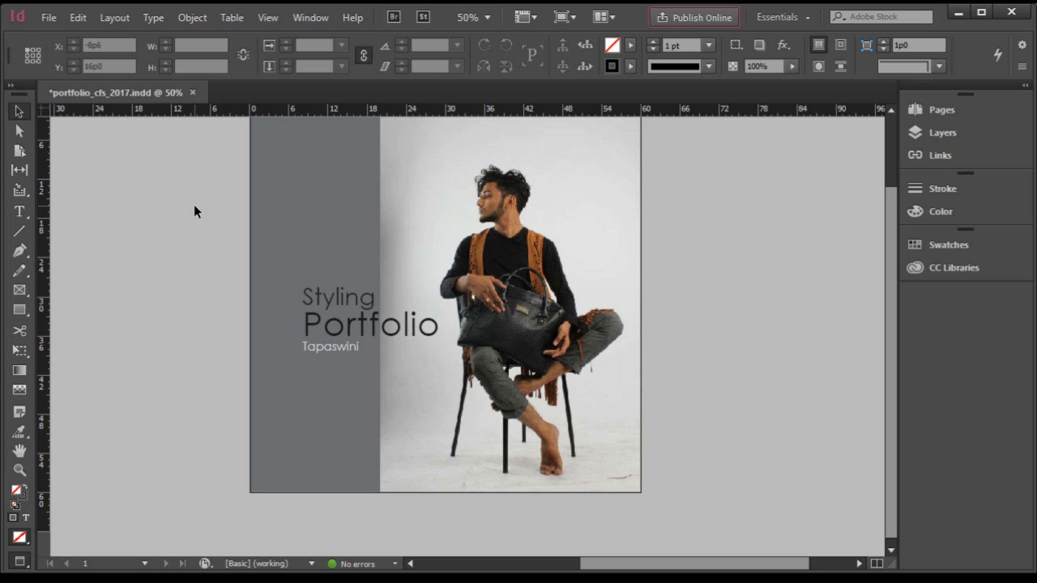
key(ctrl+s)
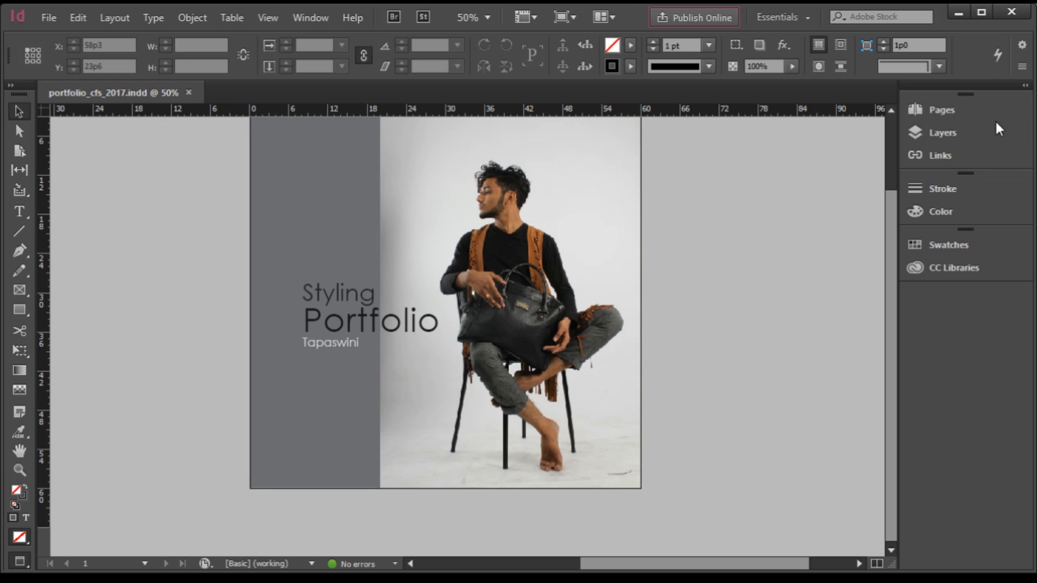
Open the Pages panel and lengthen it to make room for more page thumbnails.
click(978, 110)
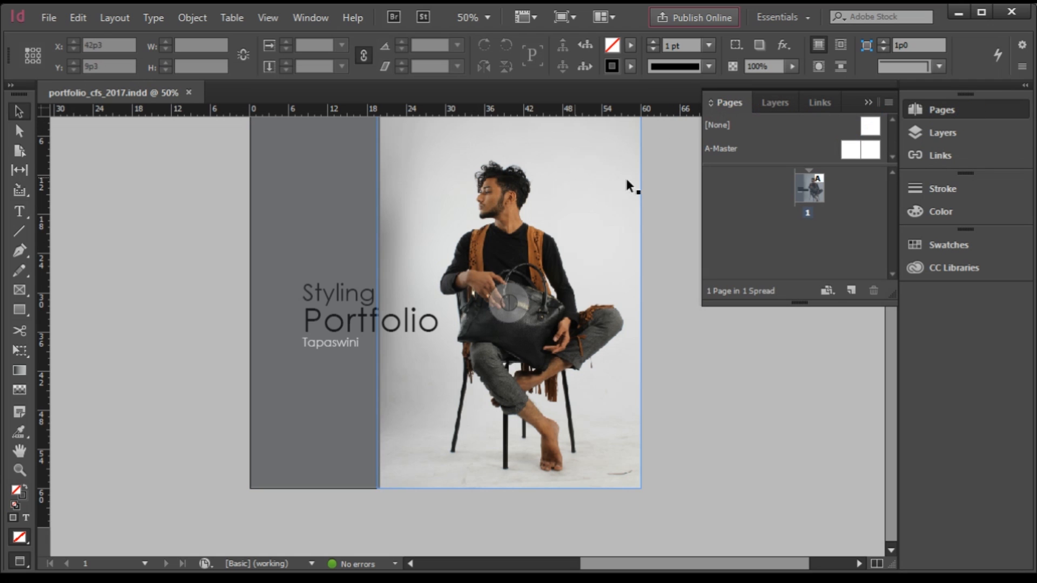
click(310, 23)
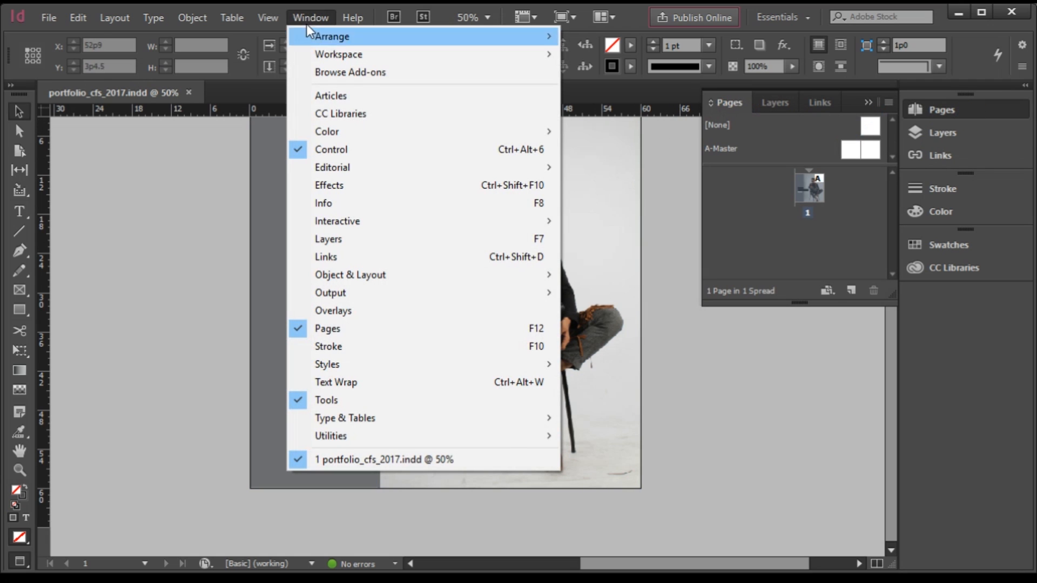
click(284, 27)
click(297, 19)
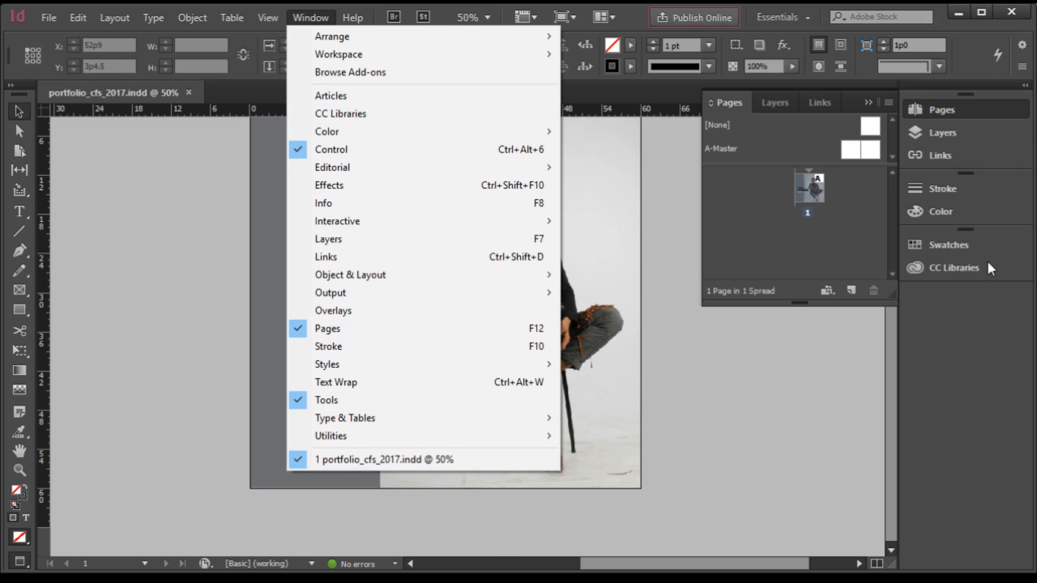
click(954, 109)
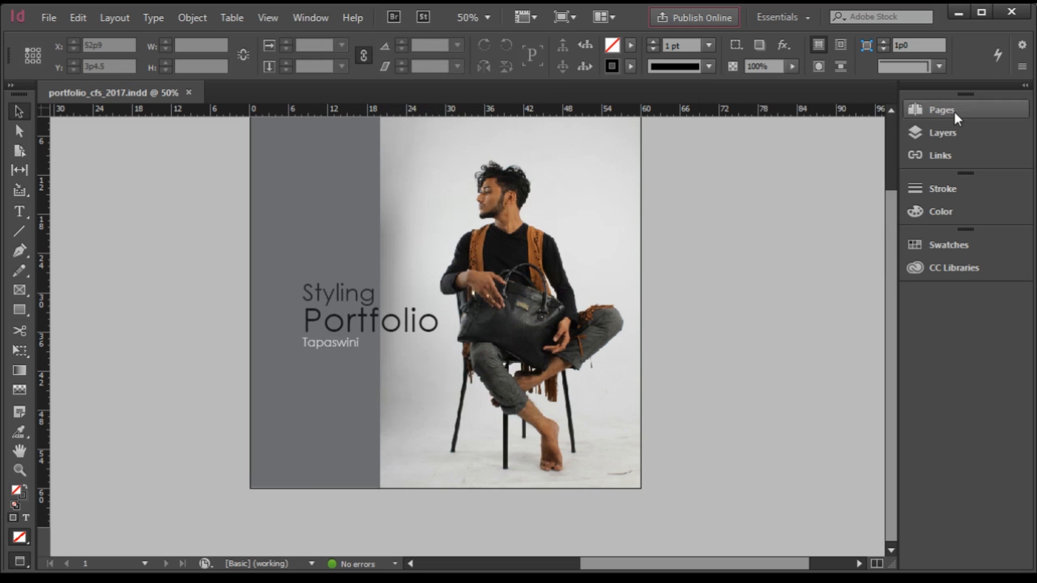
click(954, 109)
drag(890, 306, 880, 522)
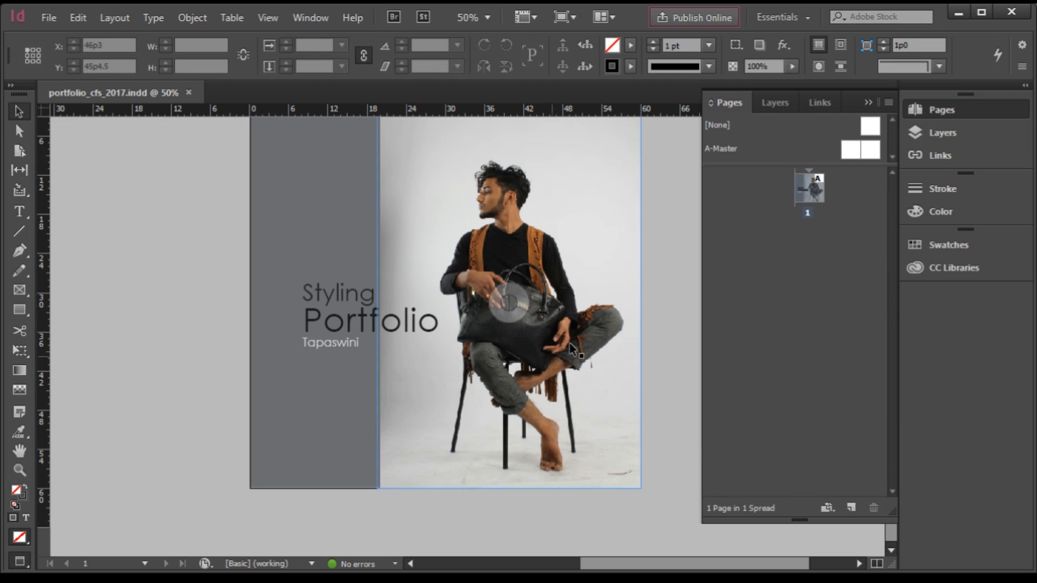
Add seven new A-Master pages after the cover, through page 8.
click(857, 510)
click(857, 510)
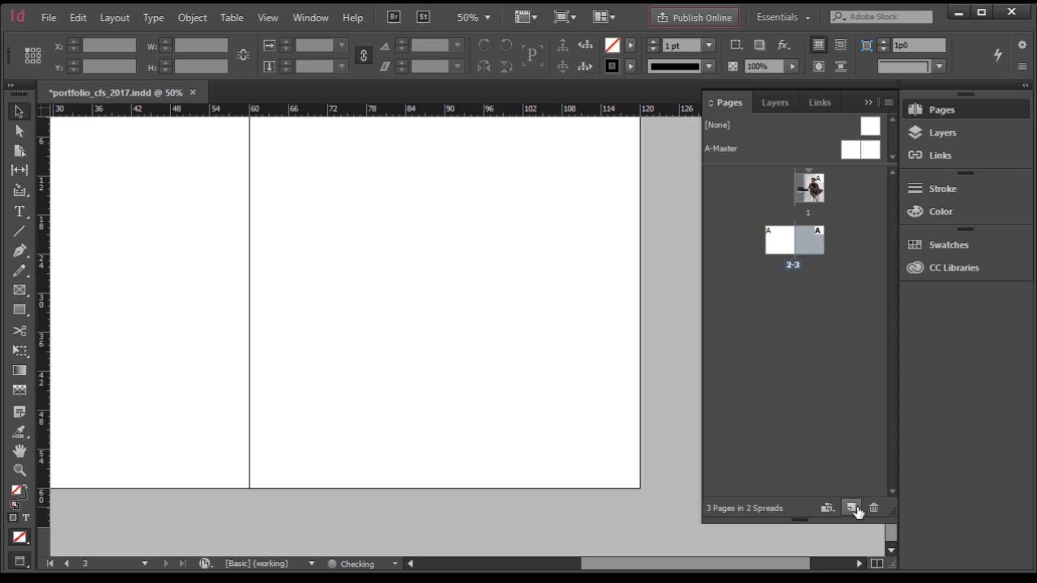
click(858, 510)
click(858, 510)
click(857, 510)
click(858, 510)
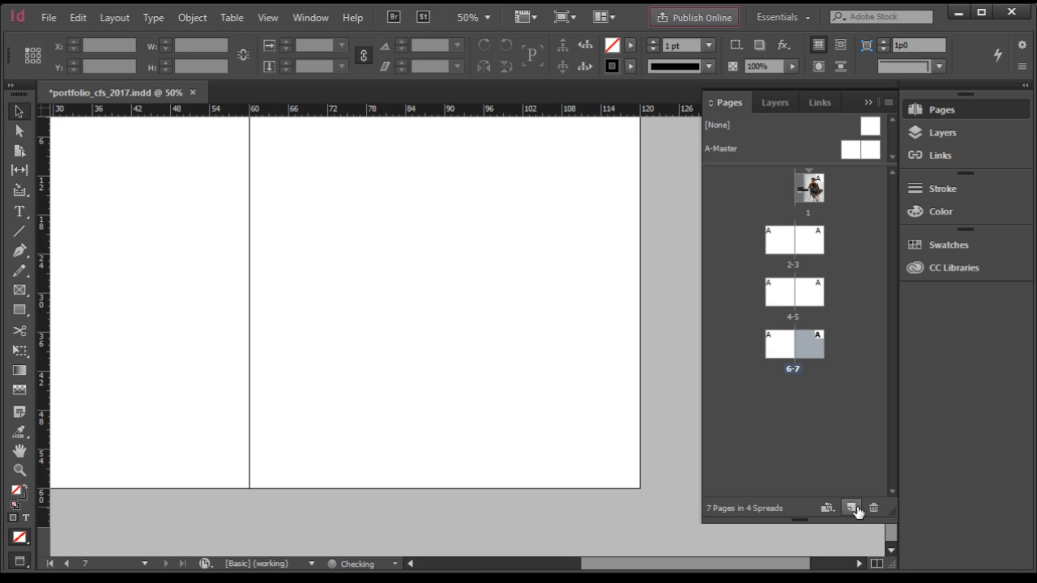
click(857, 510)
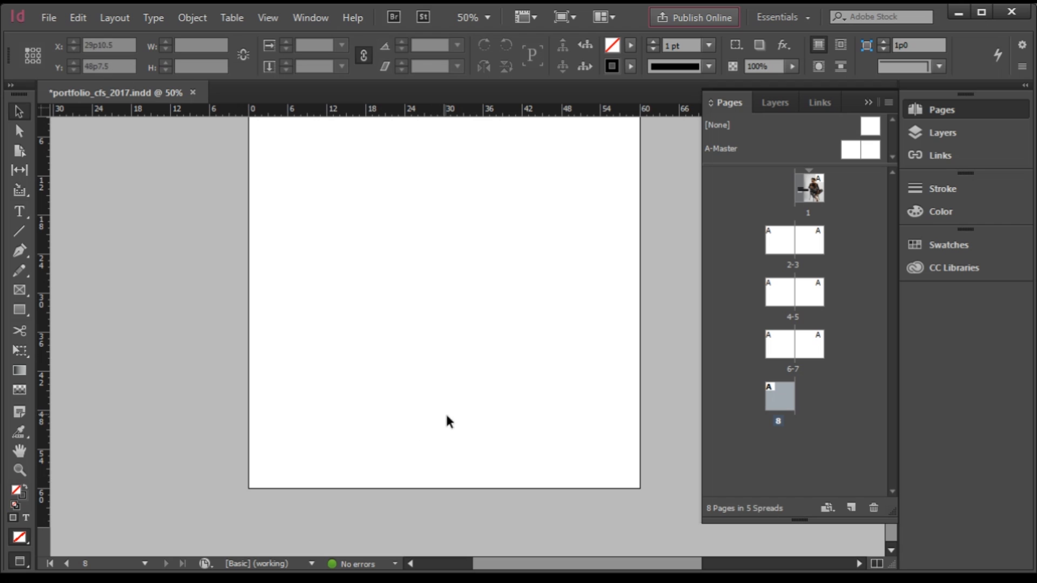
Examine how the cover, the blank facing-page spreads and the last single page are arranged in the document.
scroll(367, 405, down, 6)
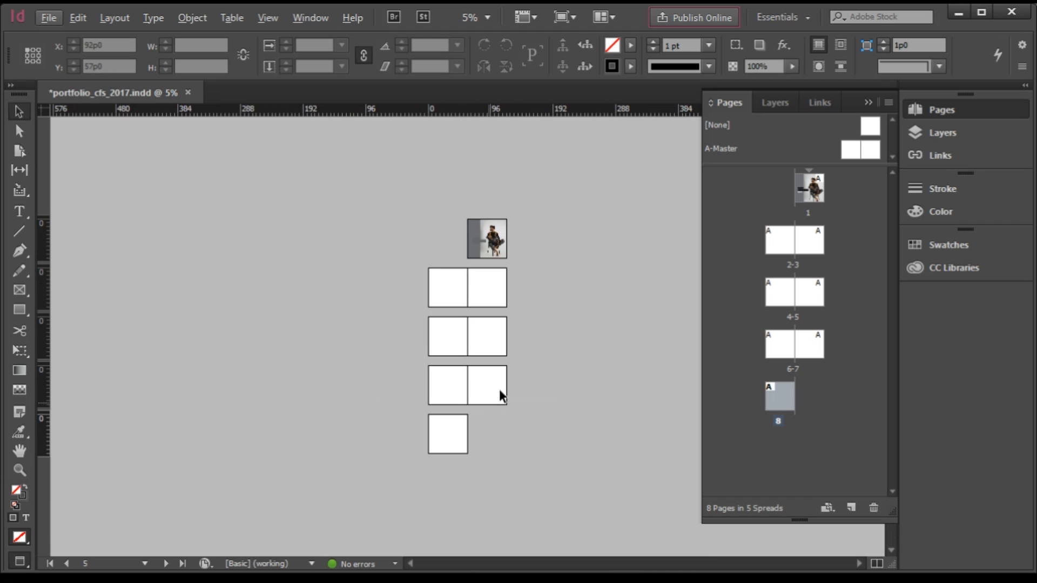
scroll(521, 278, up, 4)
scroll(452, 335, down, 1)
scroll(525, 287, up, 4)
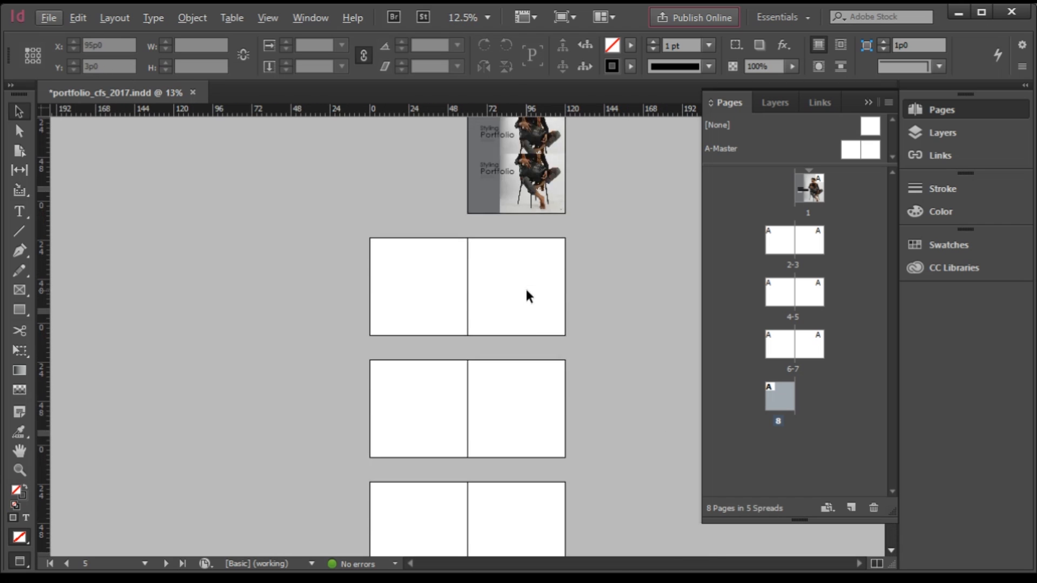
scroll(551, 301, up, 6)
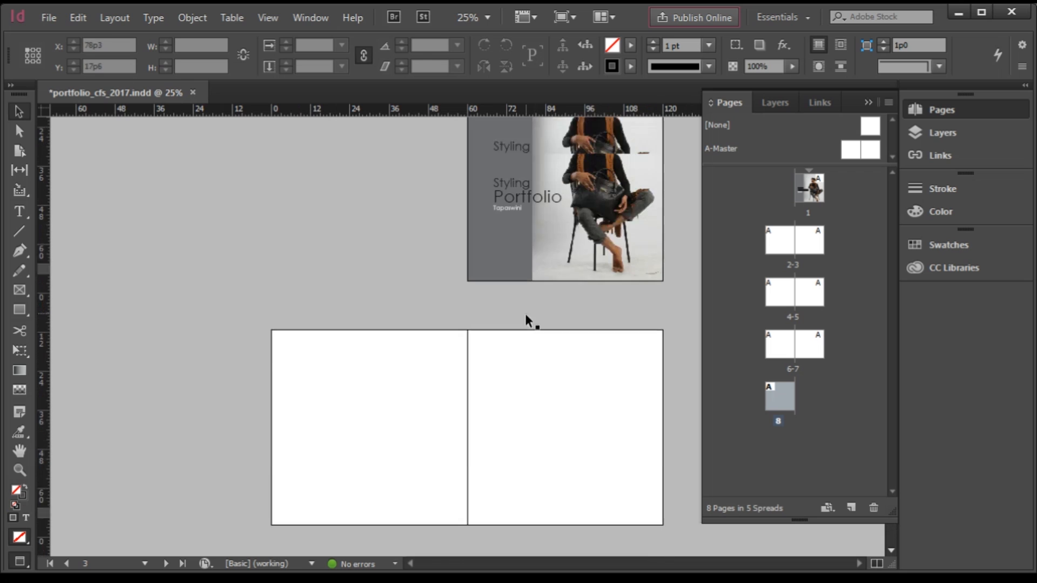
scroll(383, 251, down, 5)
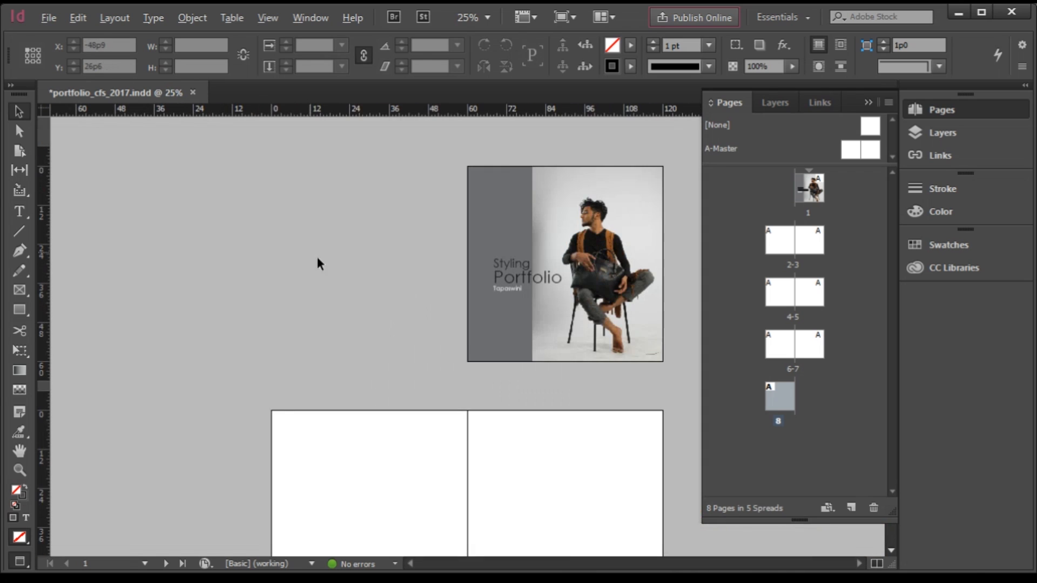
scroll(537, 280, up, 4)
scroll(246, 250, down, 4)
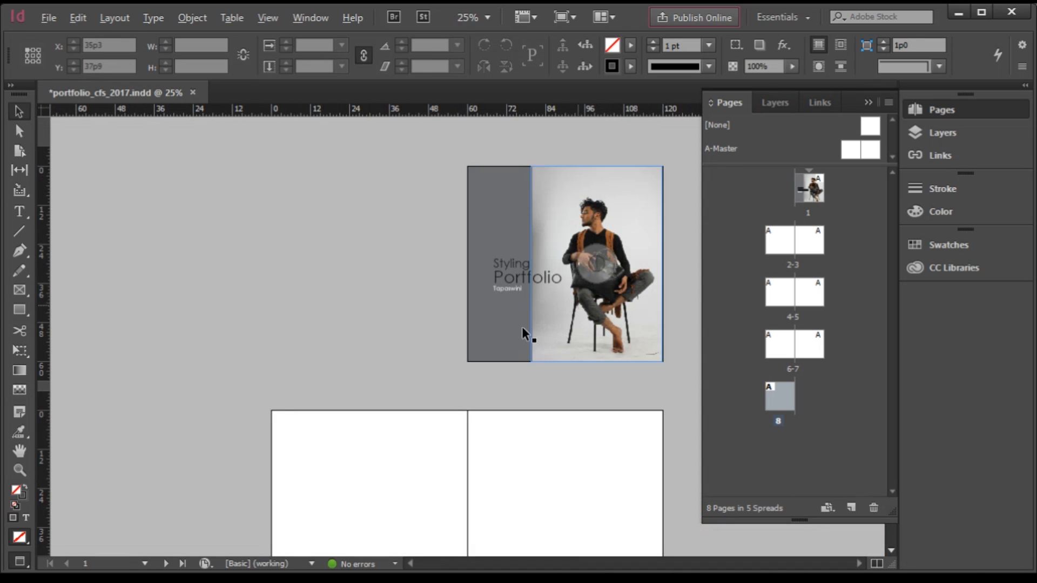
scroll(396, 310, down, 5)
scroll(435, 282, up, 1)
scroll(426, 322, down, 2)
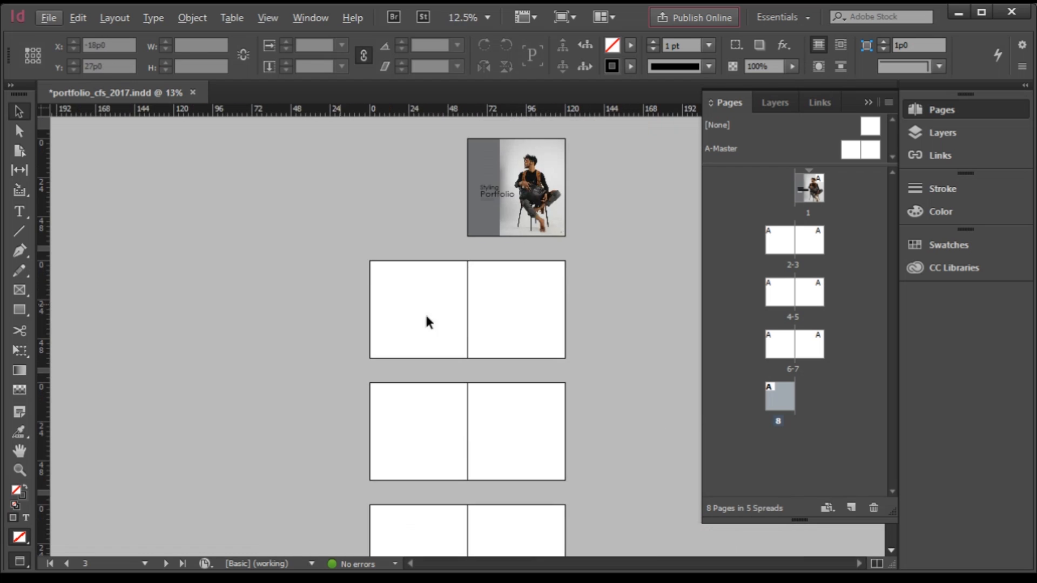
scroll(579, 275, up, 1)
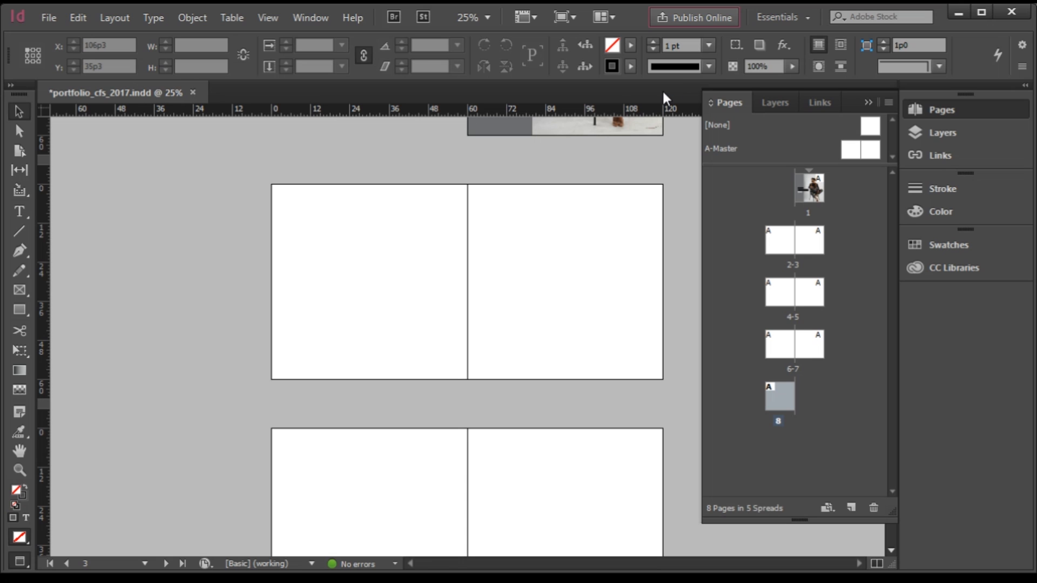
scroll(597, 248, up, 2)
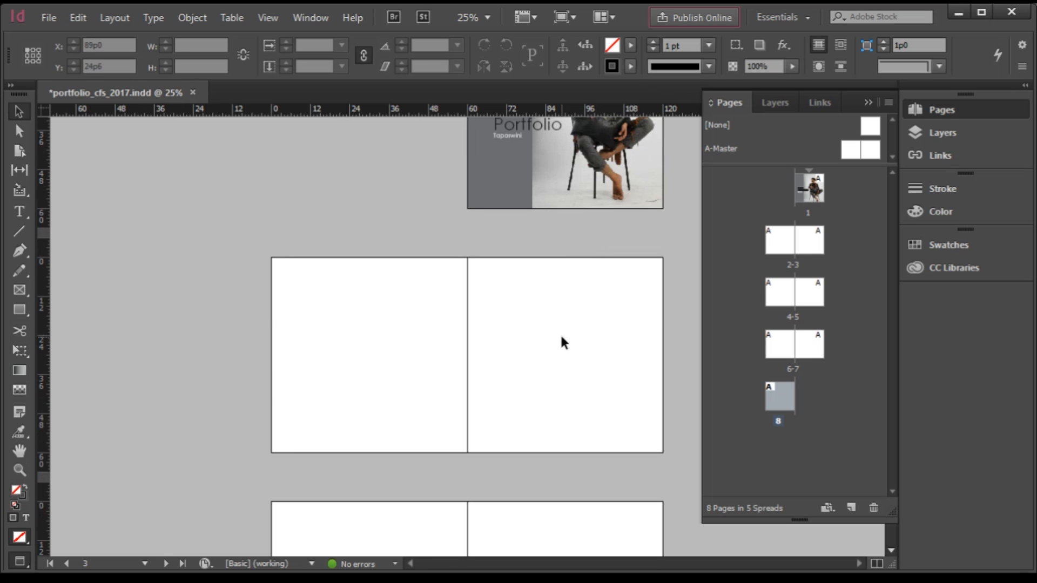
scroll(540, 348, up, 2)
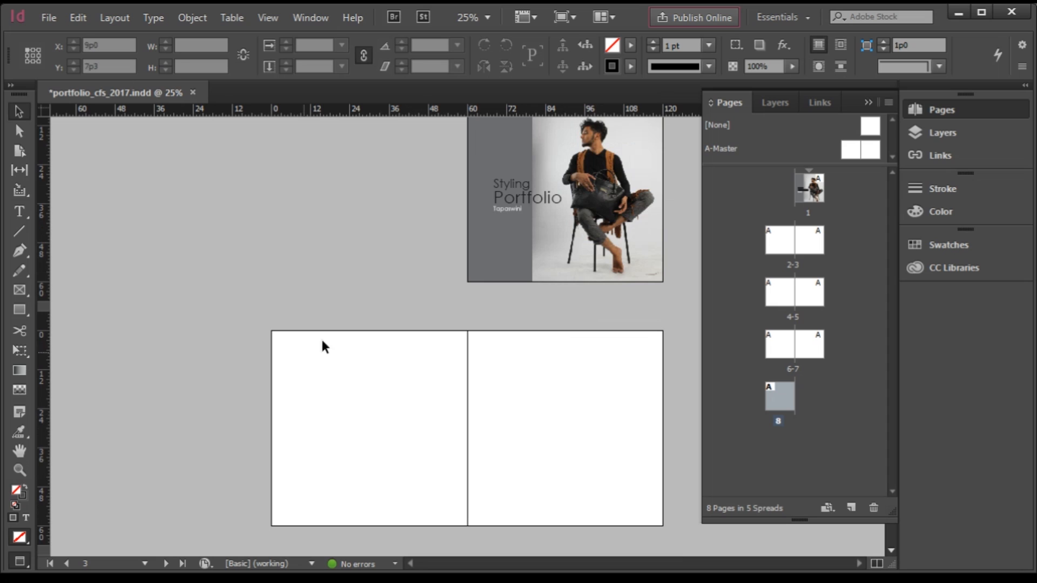
scroll(460, 388, down, 2)
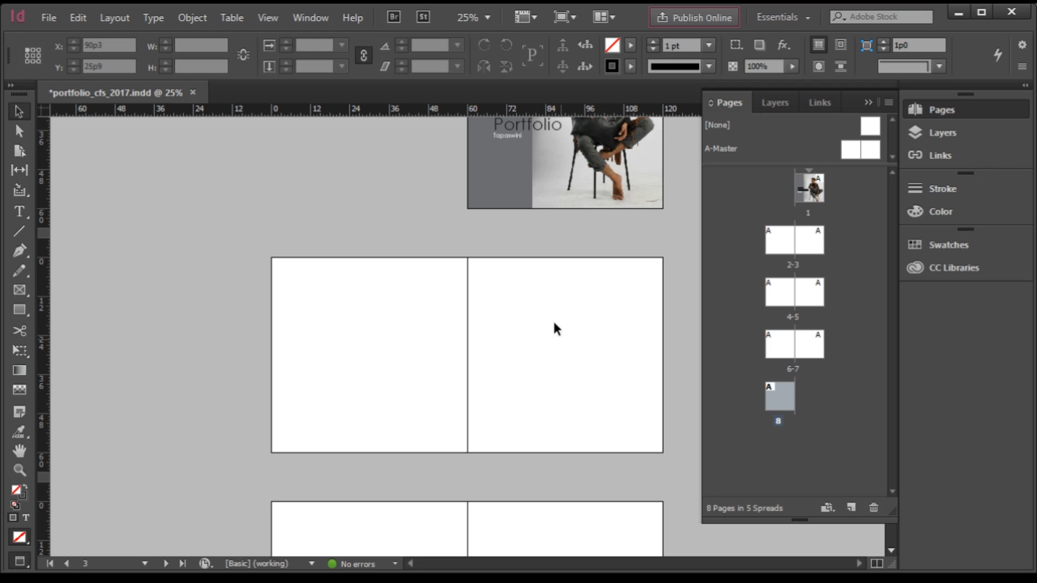
Create a text frame of placeholder text near the middle of page 3, keeping only the text up to "qui dolo beatur?".
click(20, 211)
drag(495, 345, 605, 353)
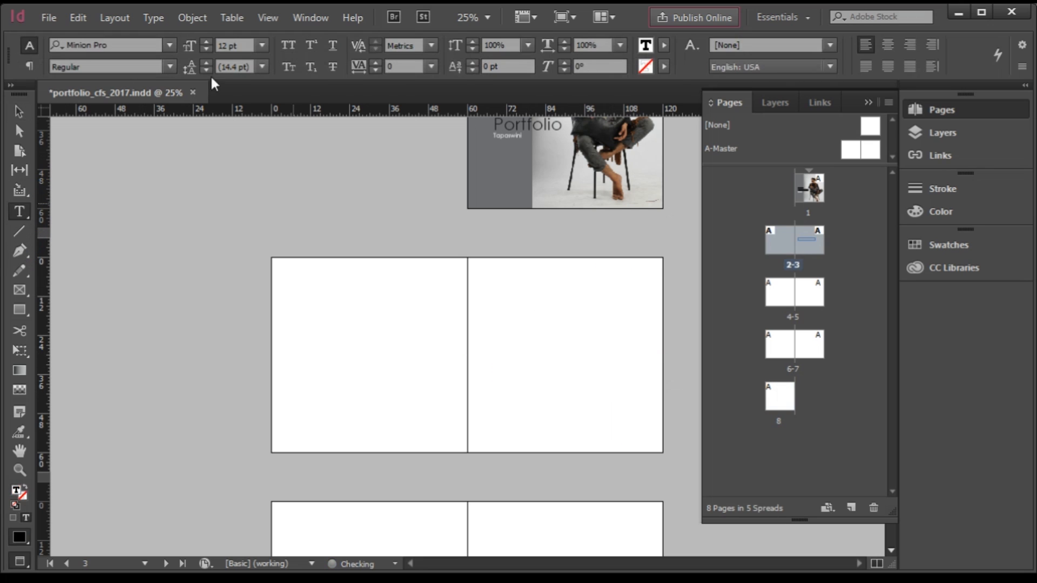
click(154, 19)
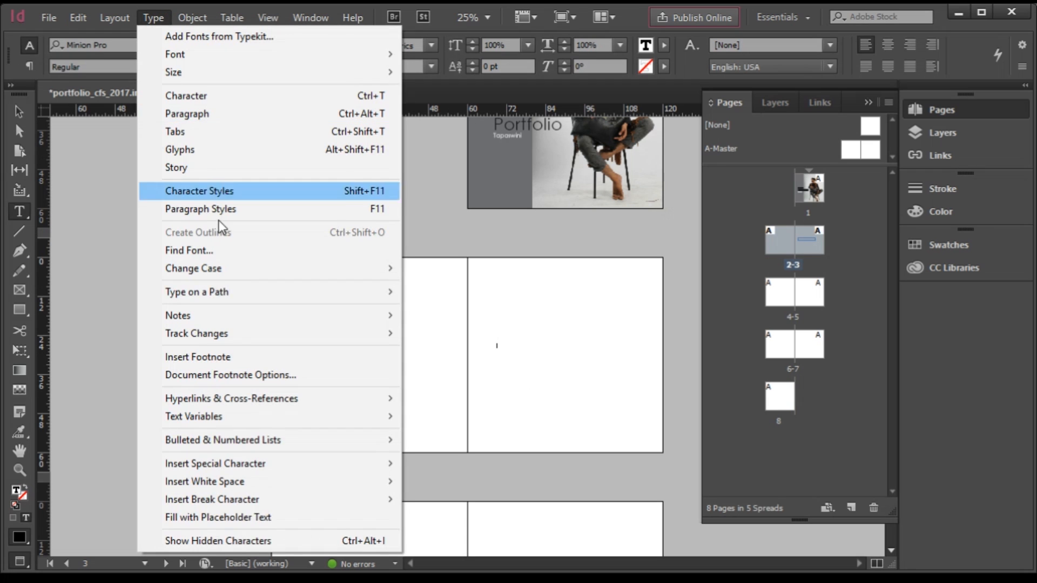
click(261, 518)
key(ctrl+1)
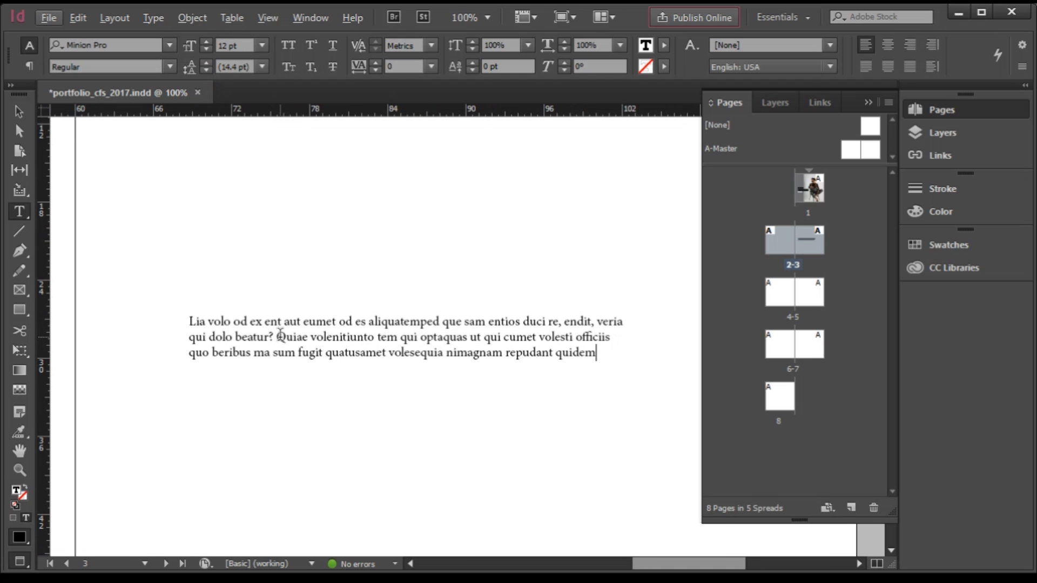
drag(278, 336, 618, 363)
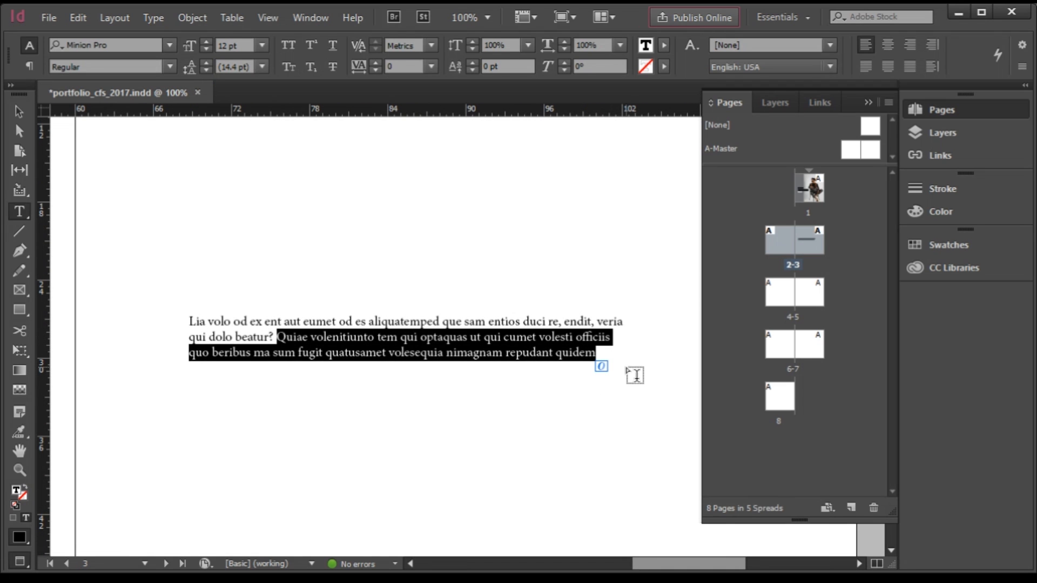
key(BackSpace)
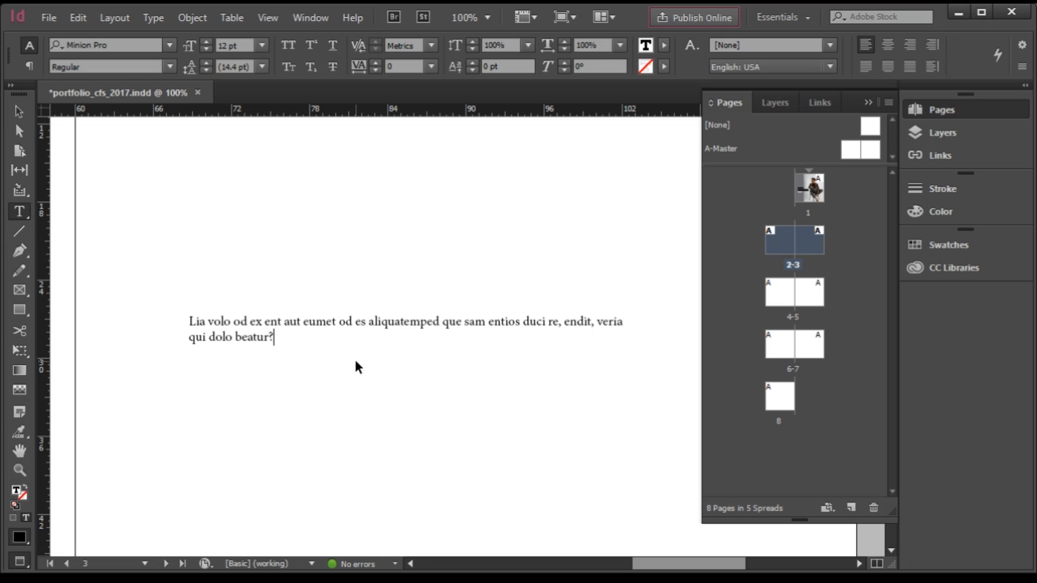
Increase the font size of the whole placeholder paragraph on page 3 to 26 pt.
key(ctrl+a)
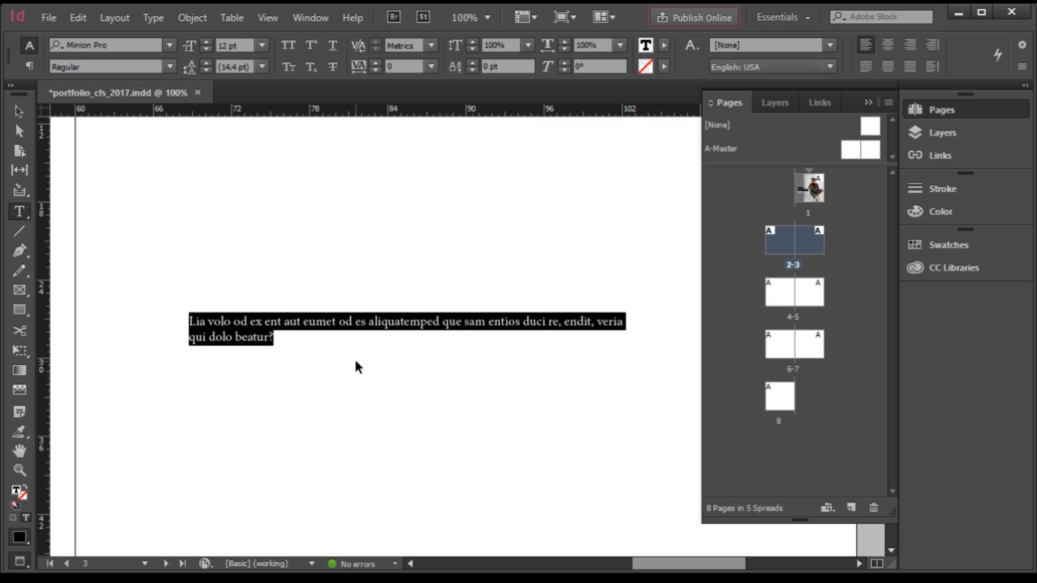
key(ctrl+shift+period)
key(ctrl+shift+period)
key(ctrl+shift+period)
key(ctrl+shift+period)
key(ctrl+shift+period)
key(ctrl+shift+period)
key(ctrl+shift+period)
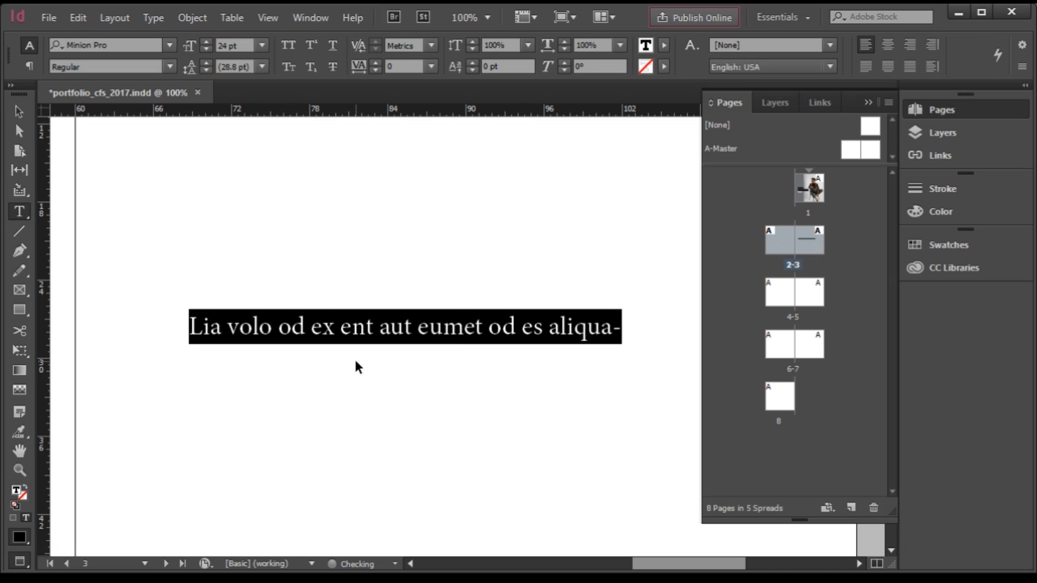
Enlarge the text frame on page 3 to about 41p10 wide and 26p0 high.
click(18, 111)
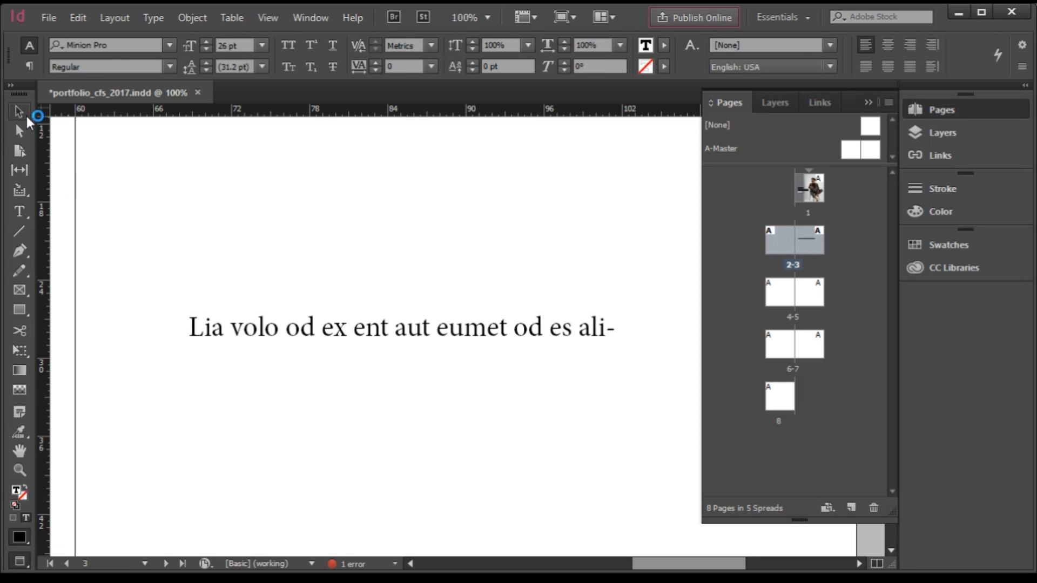
alt+scroll(232, 319, down, 2)
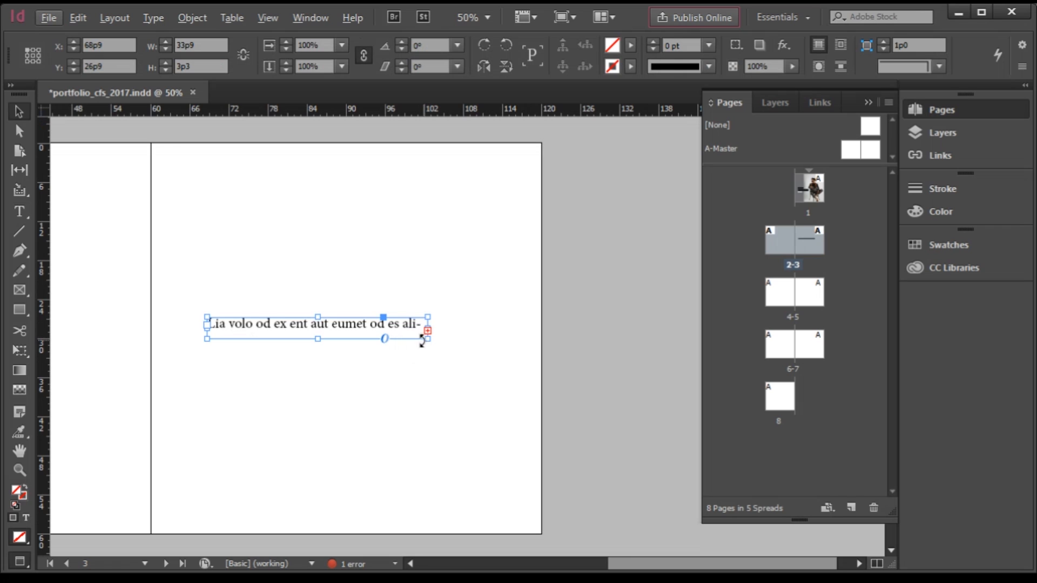
drag(428, 339, 481, 382)
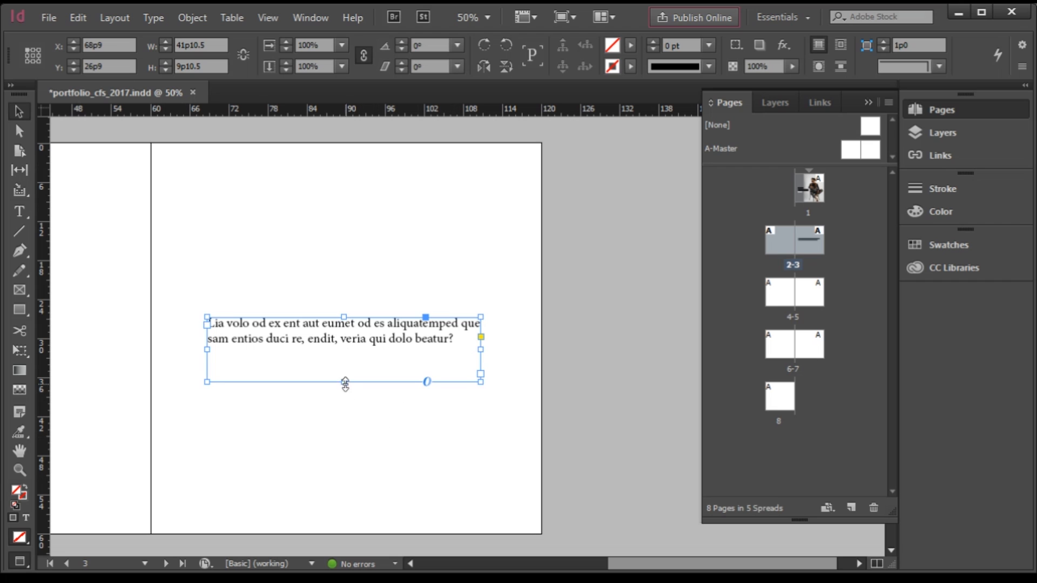
drag(344, 383, 326, 484)
Increase the size of the framed placeholder text until it nearly fills the text frame.
key(ctrl+shift+period)
key(ctrl+shift+period)
key(ctrl+shift+period)
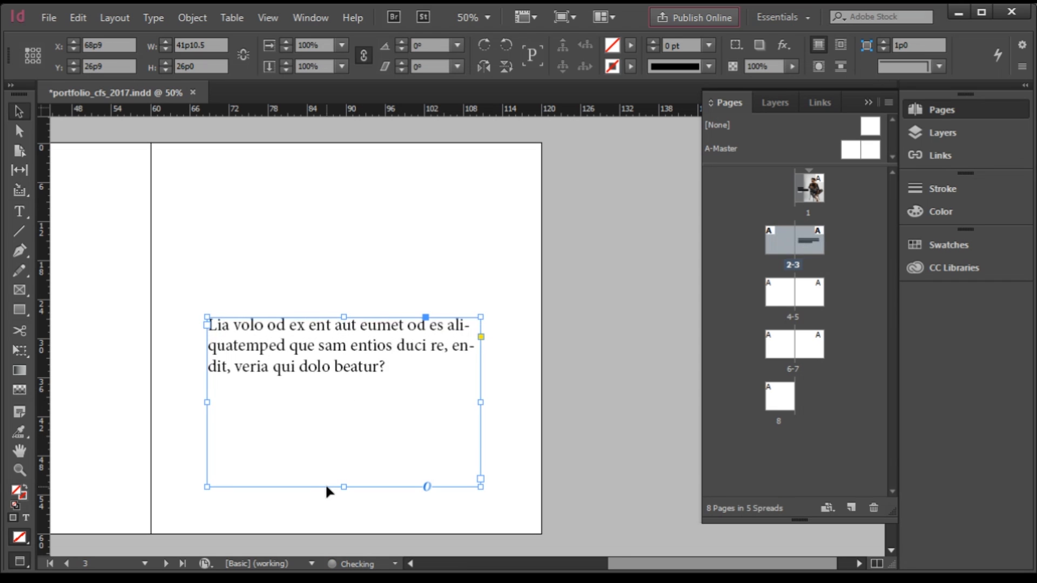
key(ctrl+shift+period)
key(ctrl+shift+period)
key(ctrl+shift+period)
key(ctrl+shift+period)
key(ctrl+shift+period)
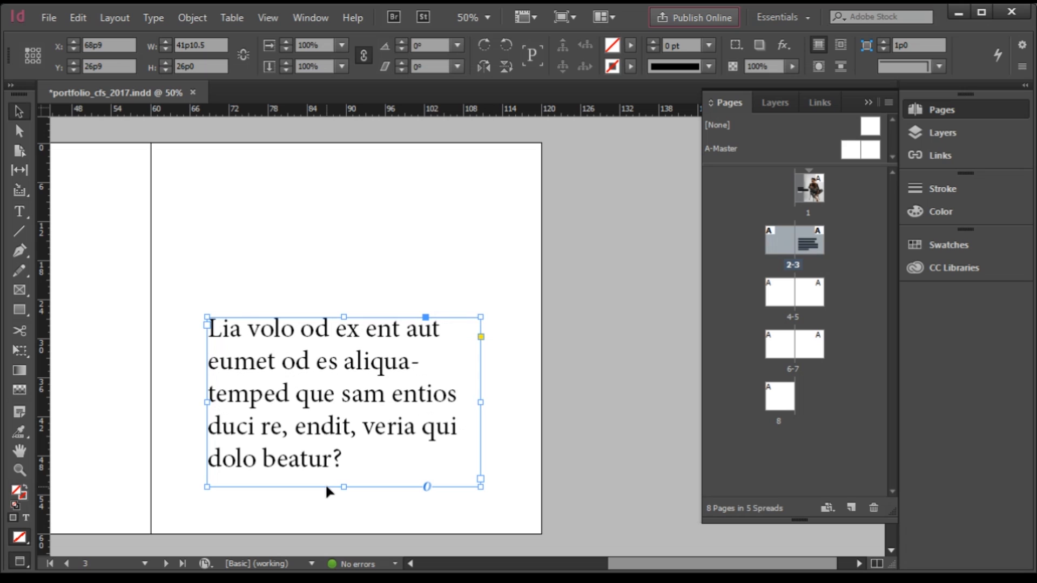
Reduce the framed placeholder text to 24 pt so that it occupies two lines.
key(ctrl+shift+comma)
key(ctrl+shift+comma)
key(ctrl+shift+comma)
key(ctrl+shift+comma)
key(ctrl+shift+comma)
key(ctrl+shift+comma)
key(ctrl+shift+comma)
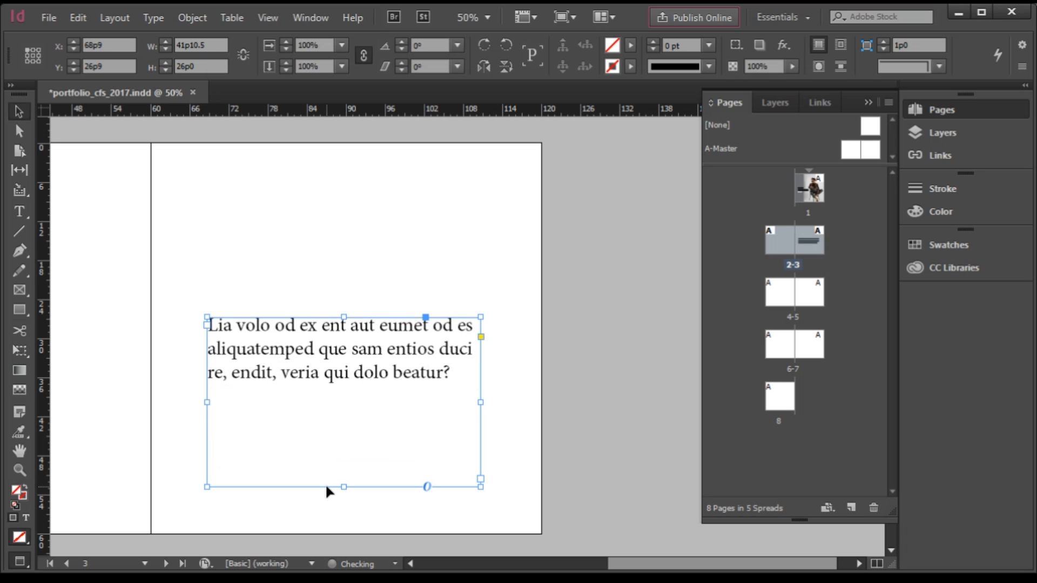
key(ctrl+shift+comma)
key(ctrl+shift+comma)
key(ctrl+shift+comma)
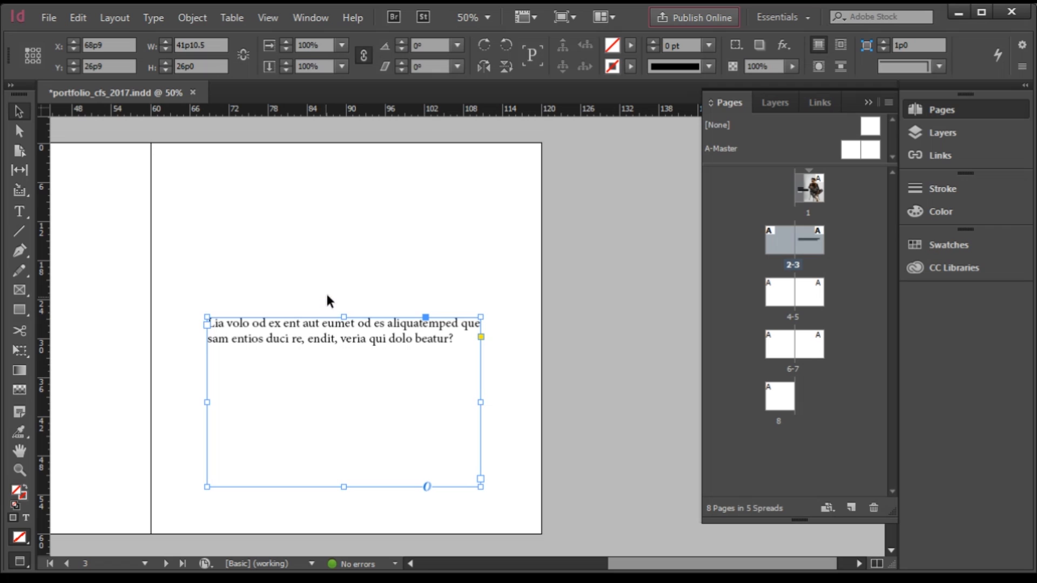
Shorten the text frame from its bottom edge to a height of about 7p3.
click(323, 254)
click(342, 326)
scroll(451, 436, down, 2)
scroll(550, 354, up, 2)
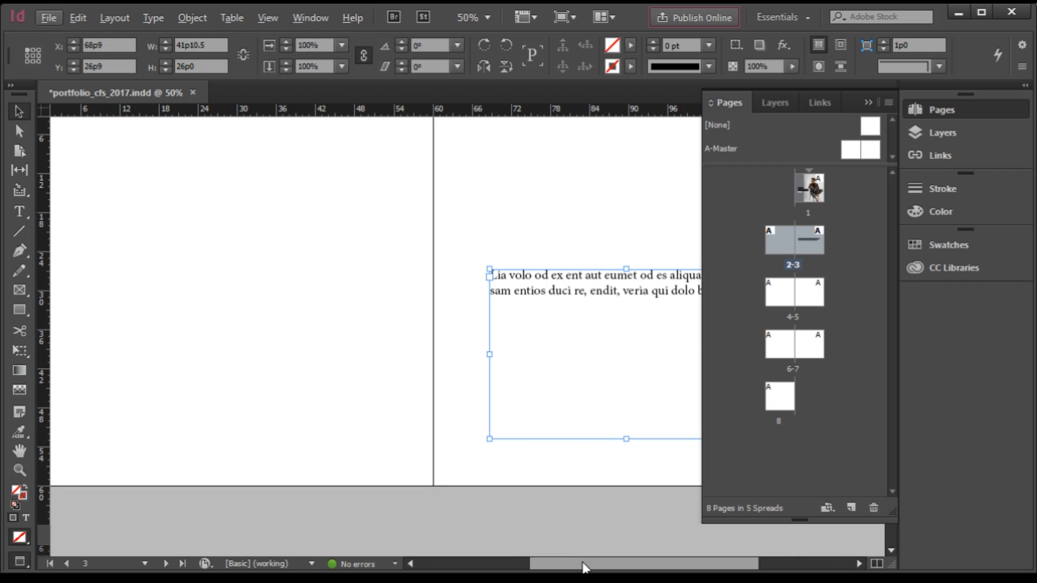
drag(584, 565, 632, 565)
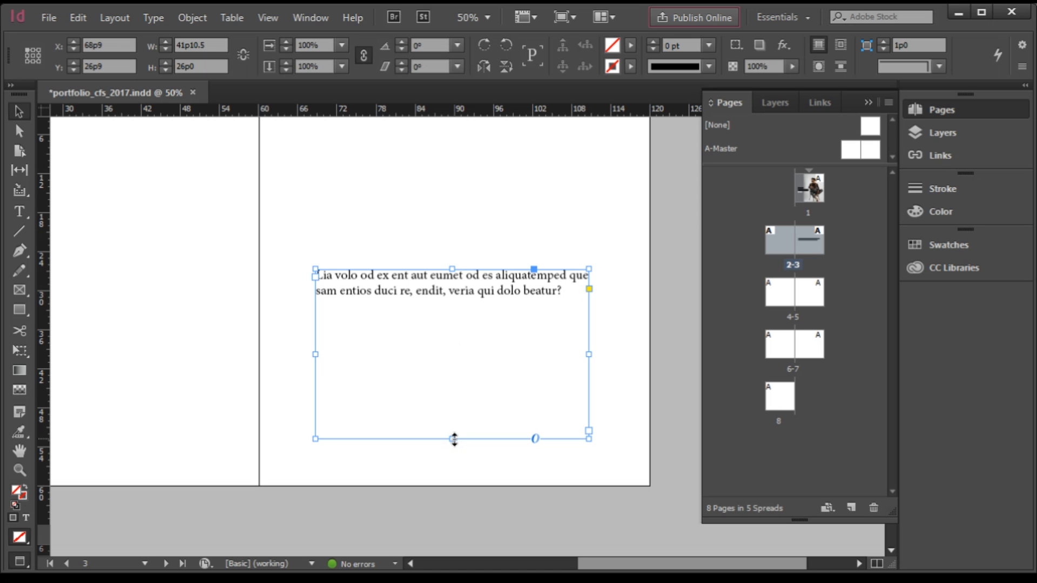
drag(454, 438, 468, 317)
Break the placeholder text before "es aliquatemped" and centre-align all of its lines.
double_click(484, 276)
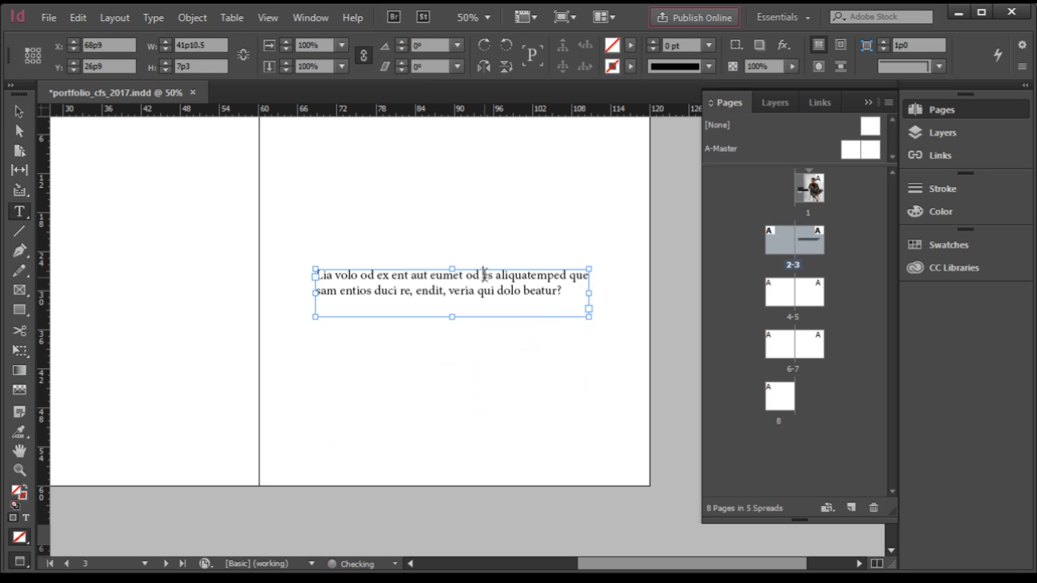
key(Return)
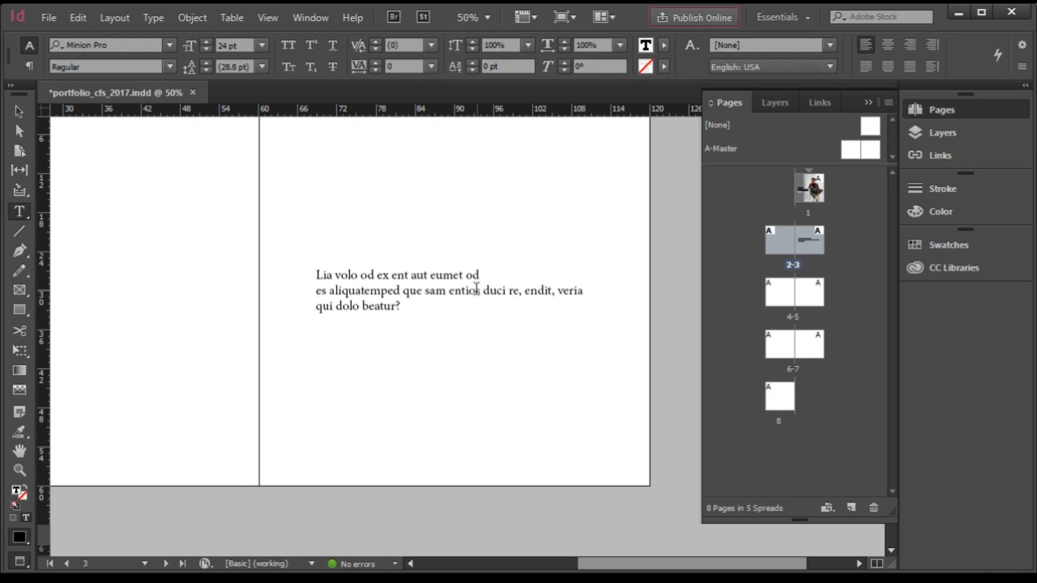
drag(419, 309, 253, 250)
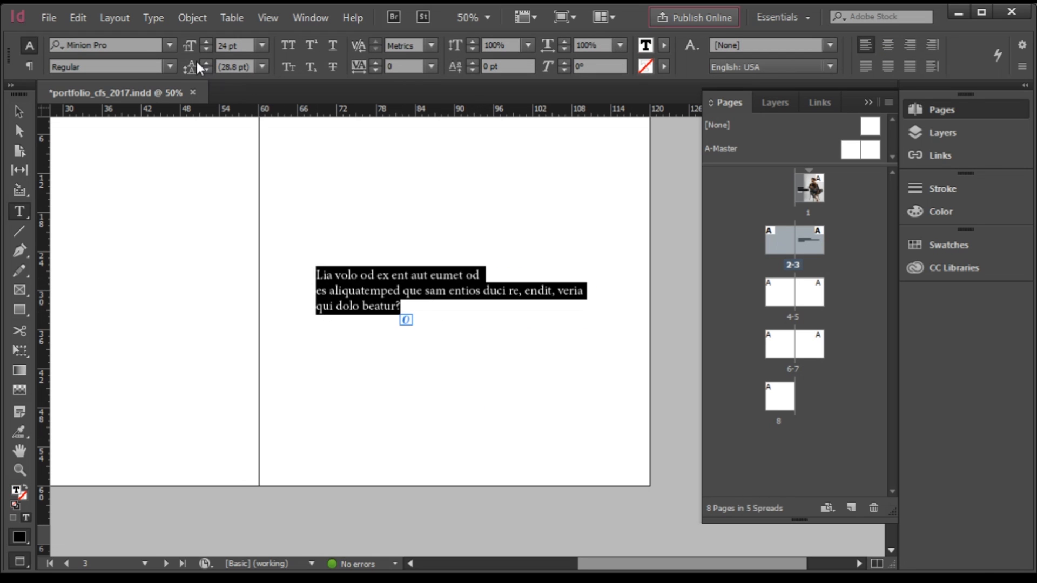
click(887, 44)
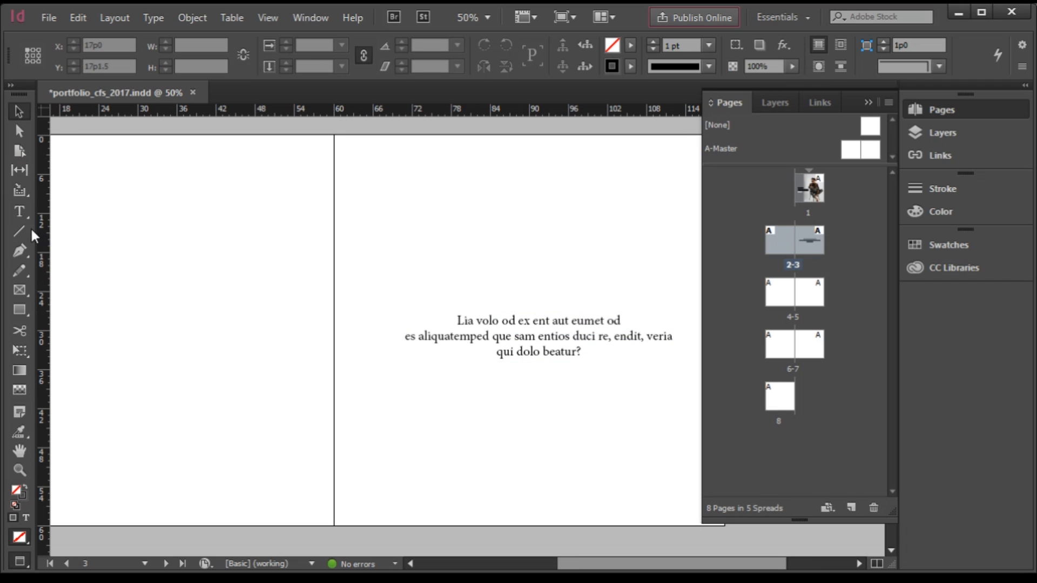
Draw a short vertical line centred just above the placeholder text with the Line tool.
click(19, 232)
drag(538, 301, 539, 269)
key(v)
click(590, 266)
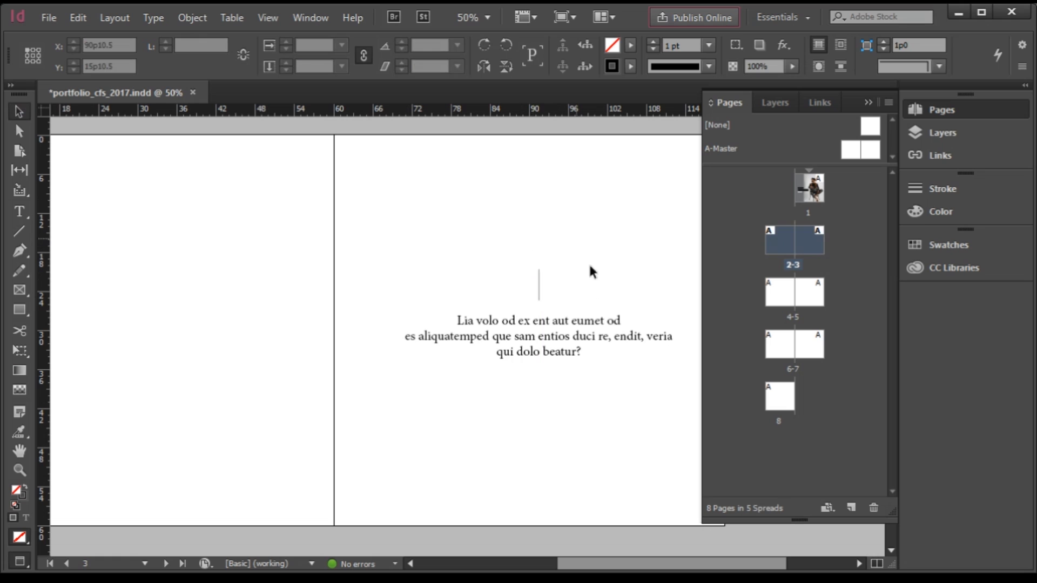
Duplicate the vertical line into three closely spaced parallel lines, with the middle one extended upward to about 10p1.
scroll(588, 262, up, 3)
click(461, 285)
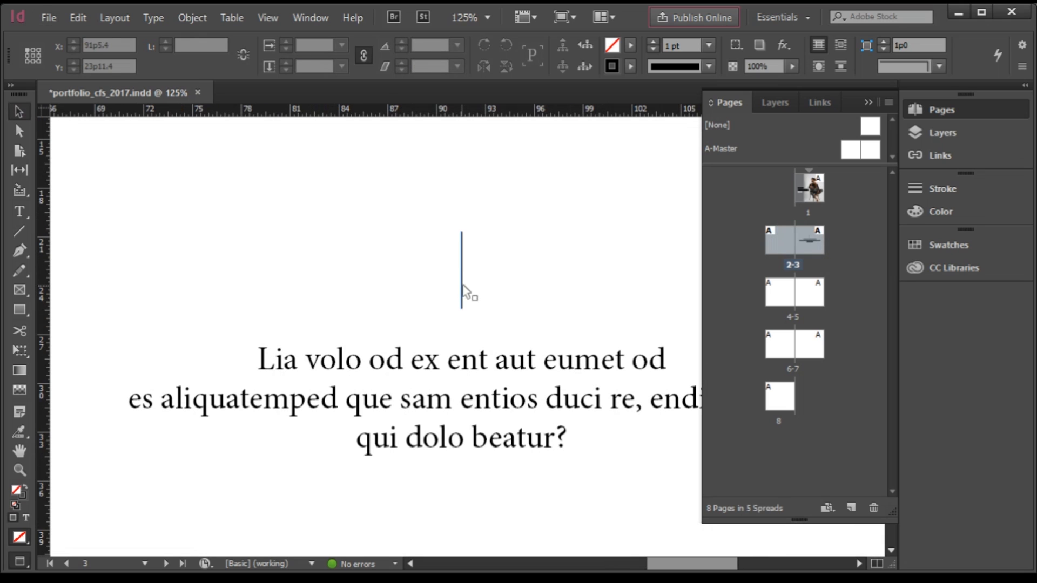
drag(463, 288, 473, 287)
drag(473, 232, 478, 144)
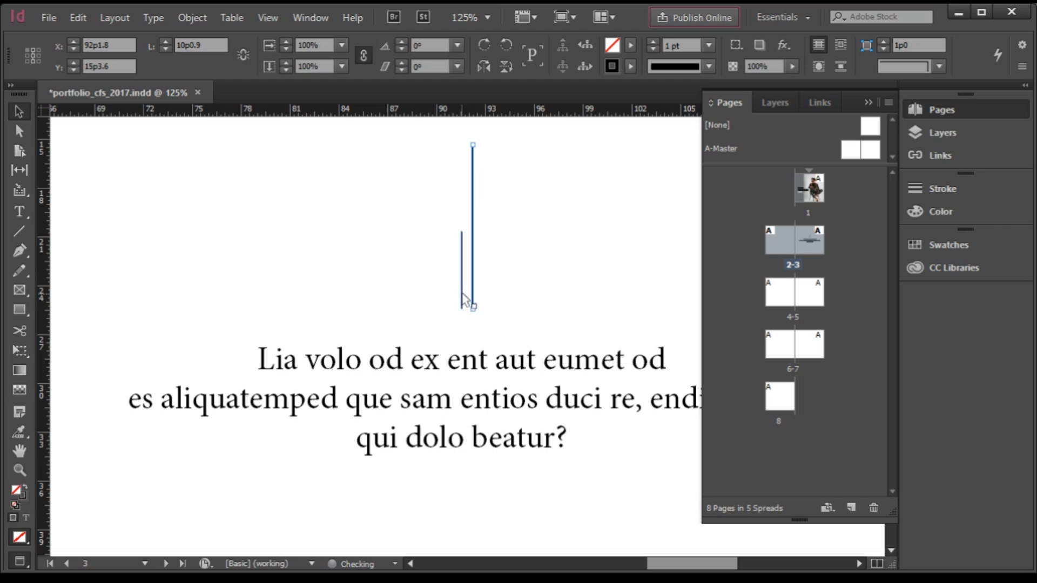
drag(462, 293, 486, 295)
Copy the three-line ornament below the text and shift its long middle line so that it extends downward.
drag(447, 264, 469, 536)
scroll(486, 475, down, 3)
click(489, 405)
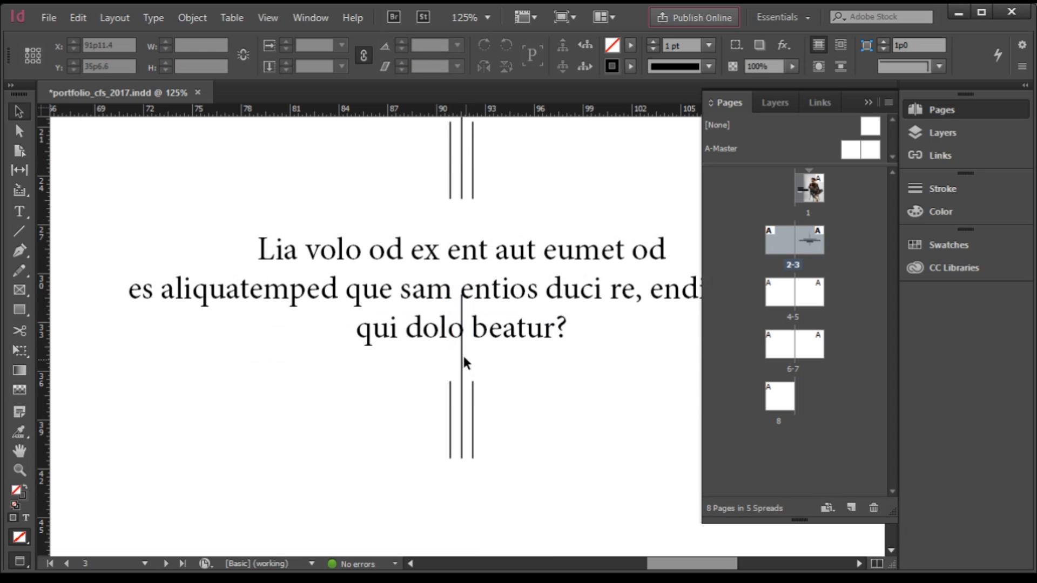
drag(463, 378, 460, 449)
key(ctrl+minus)
key(ctrl+minus)
key(ctrl+minus)
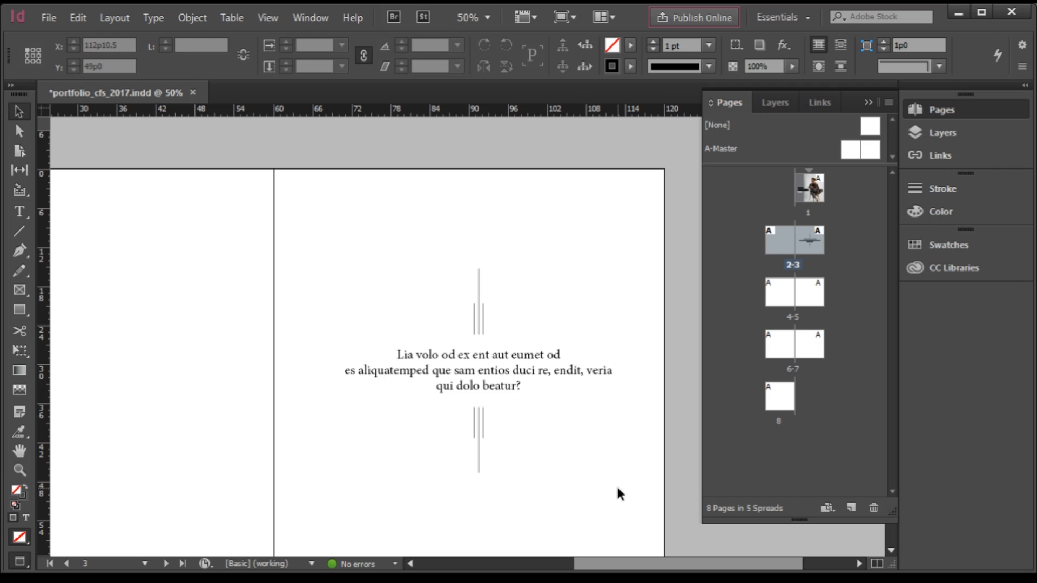
Draw a rectangle of about 23p10 by 15p3 near the middle of page 2.
scroll(557, 424, down, 1)
scroll(584, 376, up, 1)
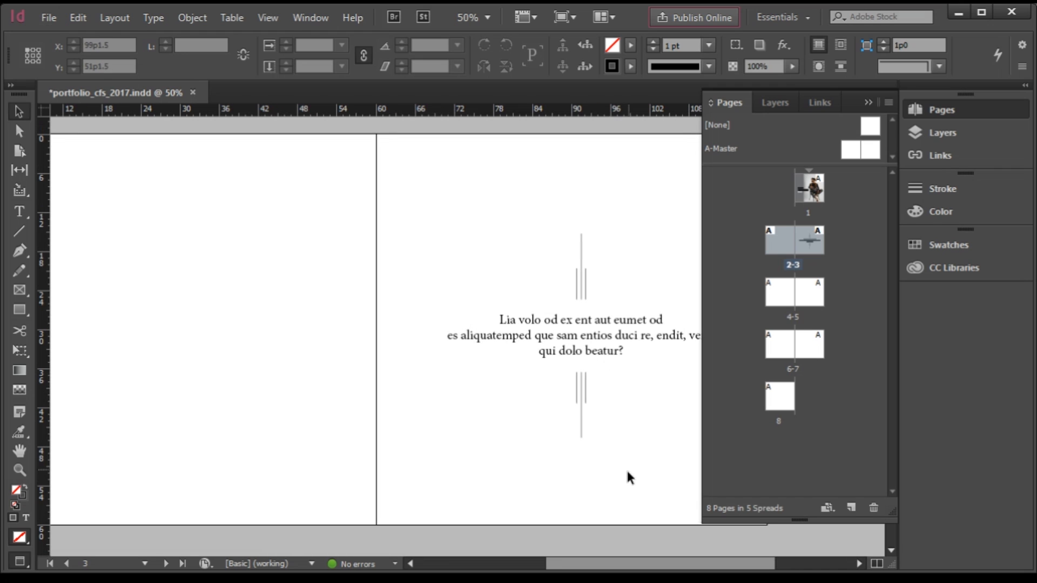
scroll(368, 366, down, 1)
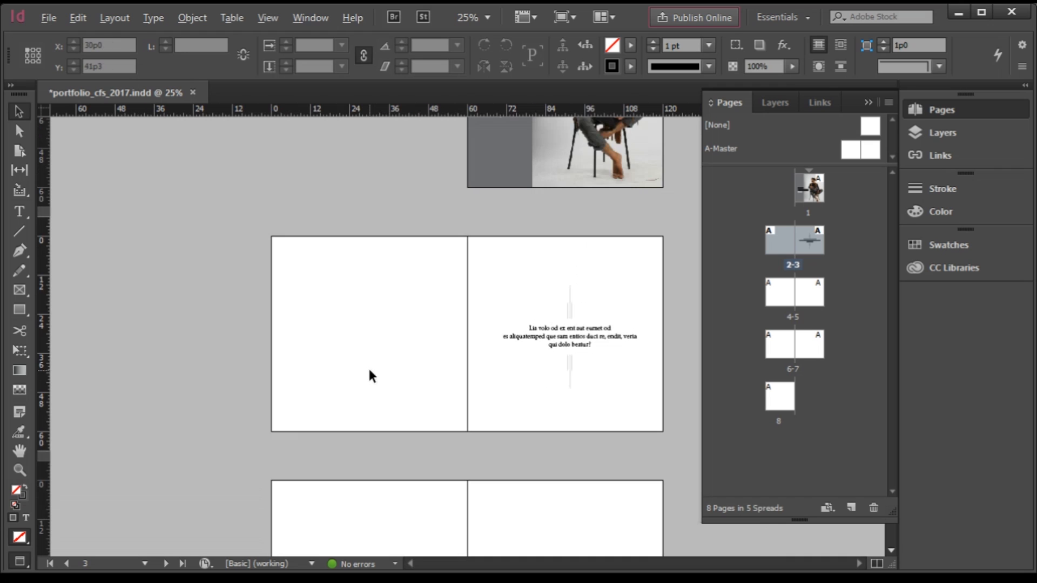
scroll(598, 361, up, 1)
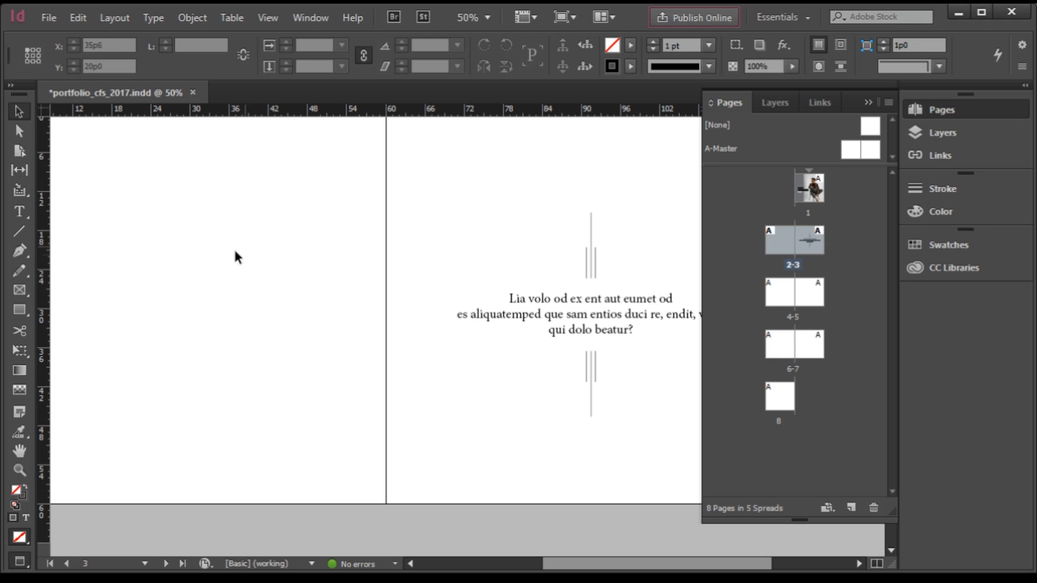
click(20, 310)
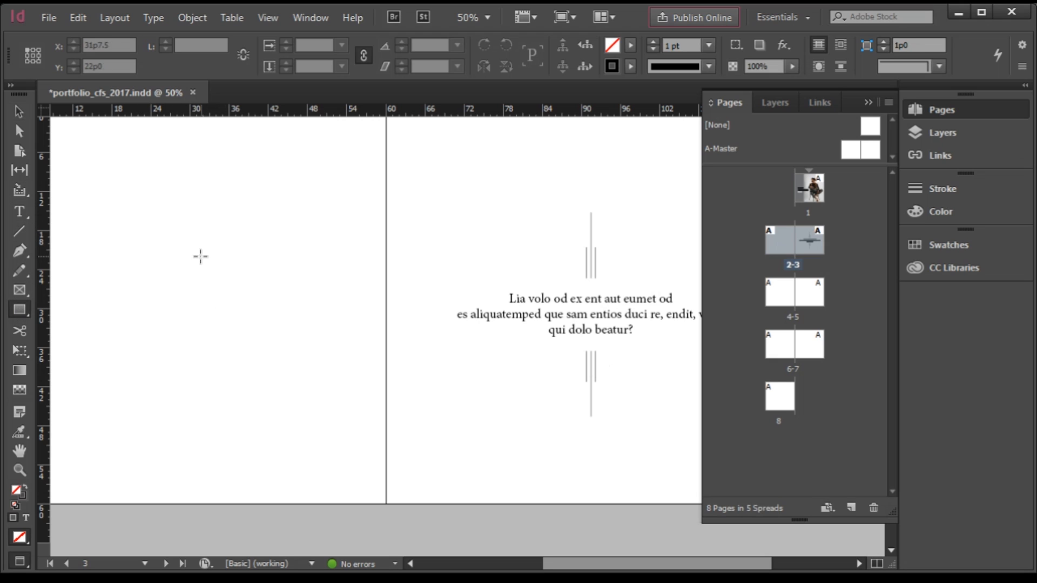
mouse_move(158, 263)
mouse_down()
mouse_move(201, 317)
mouse_move(285, 371)
mouse_move(290, 362)
mouse_move(319, 367)
mouse_up()
drag(320, 354, 316, 363)
scroll(400, 345, down, 2)
scroll(468, 338, up, 1)
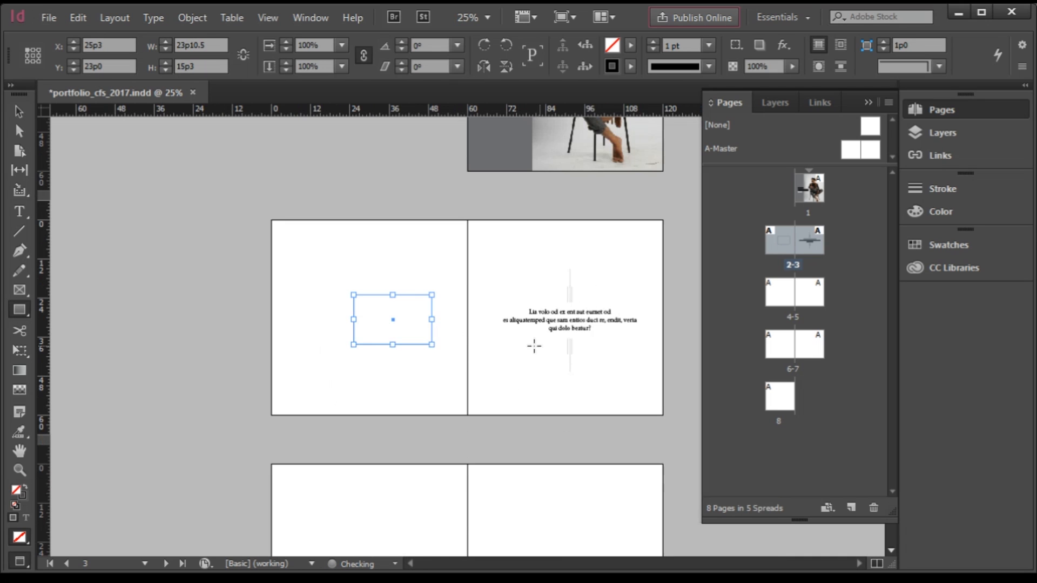
Move the rectangle on page 2 to about X 25p5, Y 23p3, level with the text block on page 3.
click(18, 111)
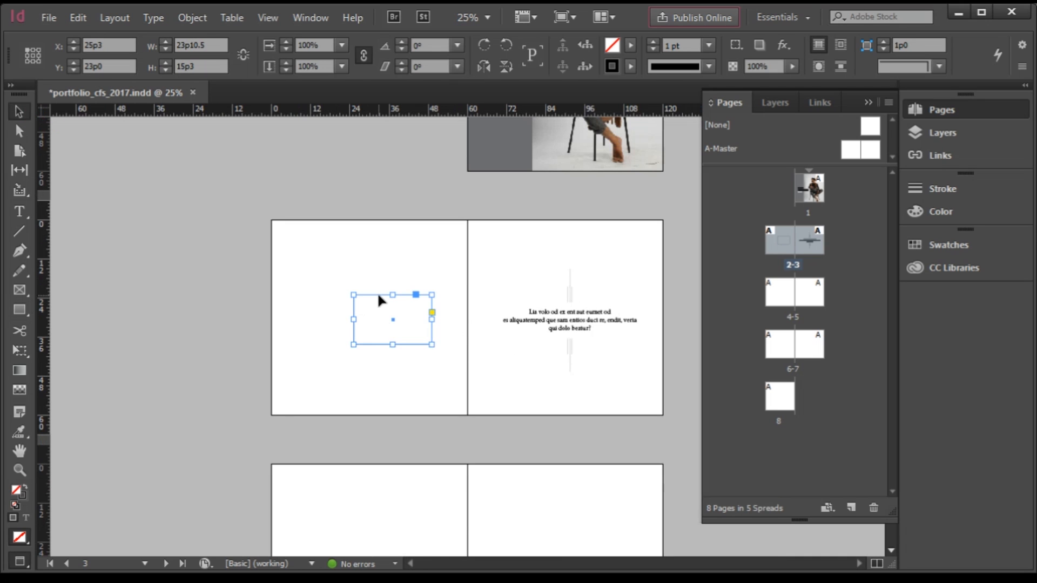
mouse_move(381, 300)
mouse_down()
mouse_move(370, 283)
mouse_move(381, 301)
mouse_up()
alt+scroll(529, 324, up, 2)
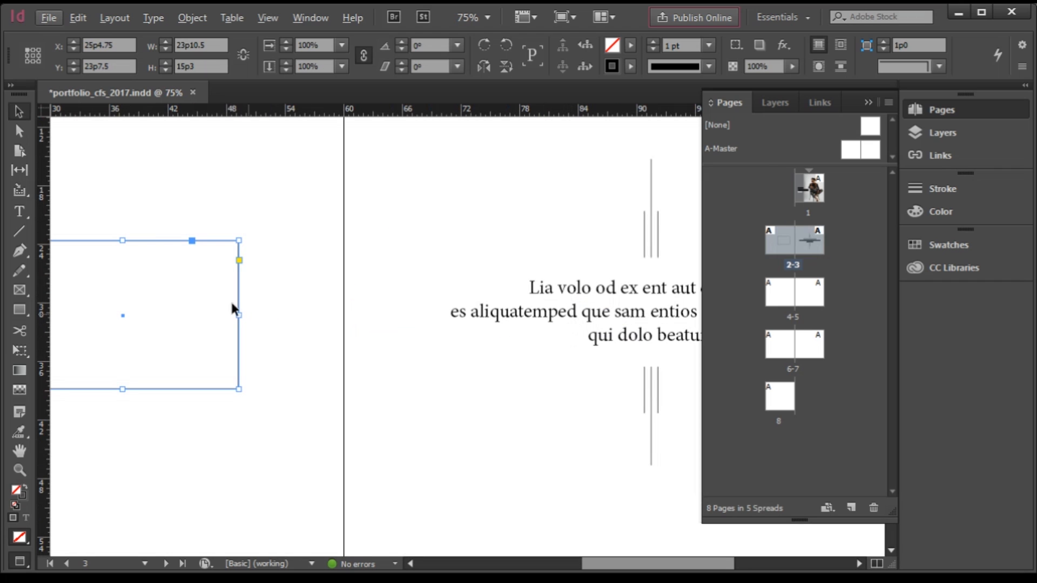
drag(168, 240, 173, 238)
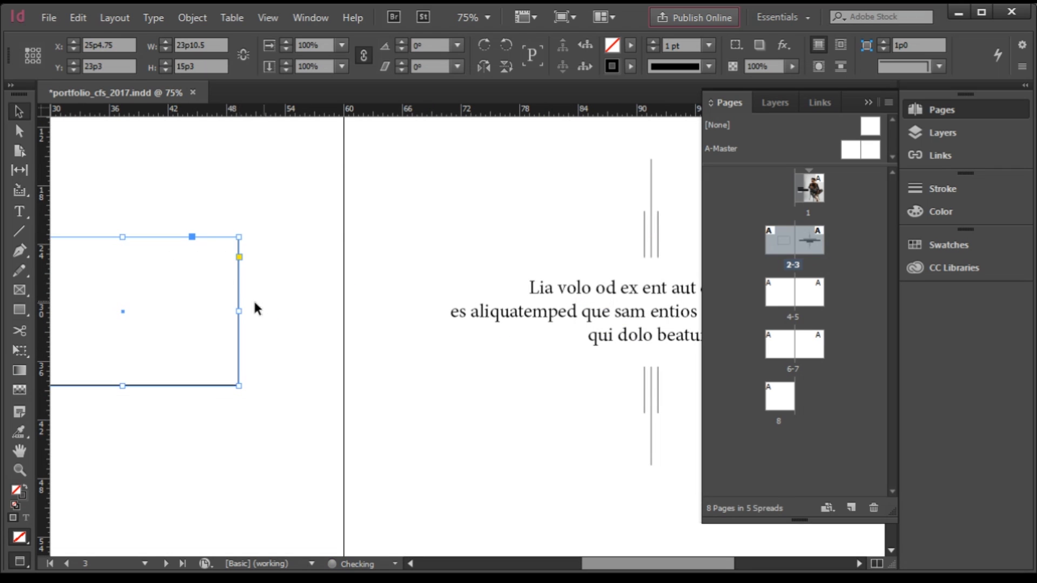
alt+scroll(253, 300, down, 1)
alt+scroll(239, 323, down, 1)
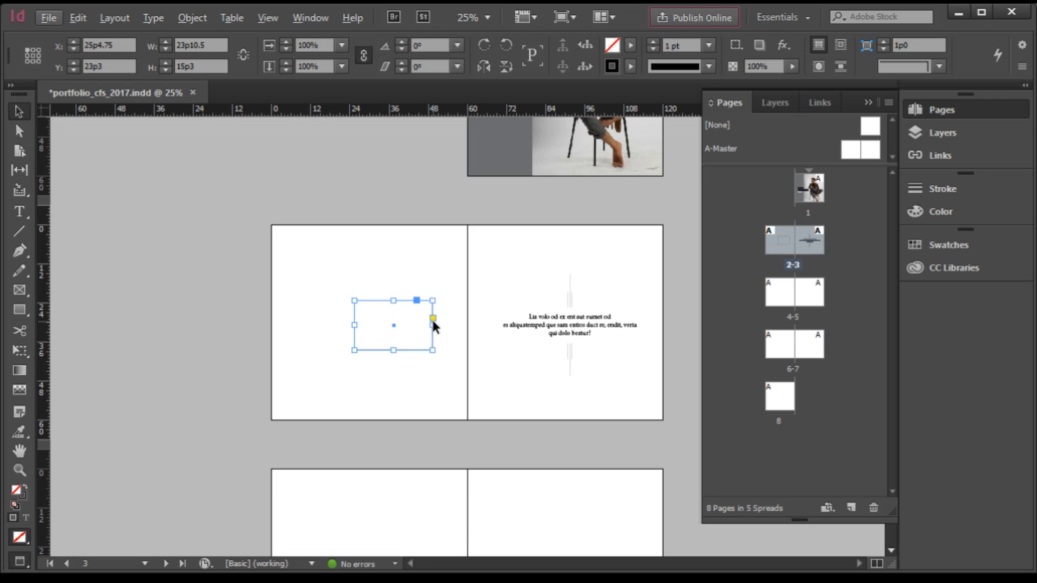
Place the image IMG_8710 from the images folder inside the rectangle on page 2.
key(ctrl+d)
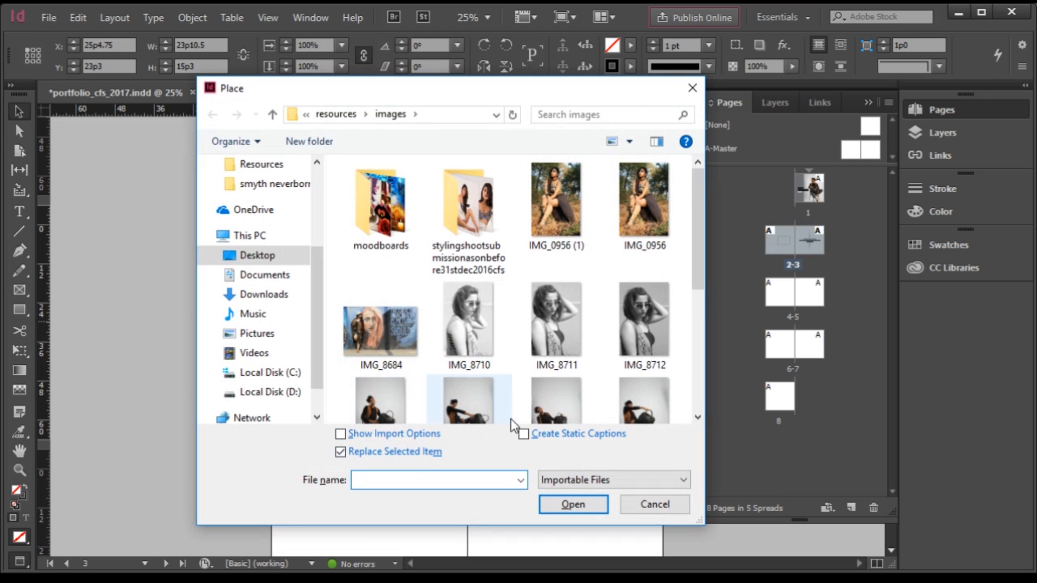
scroll(578, 342, down, 1)
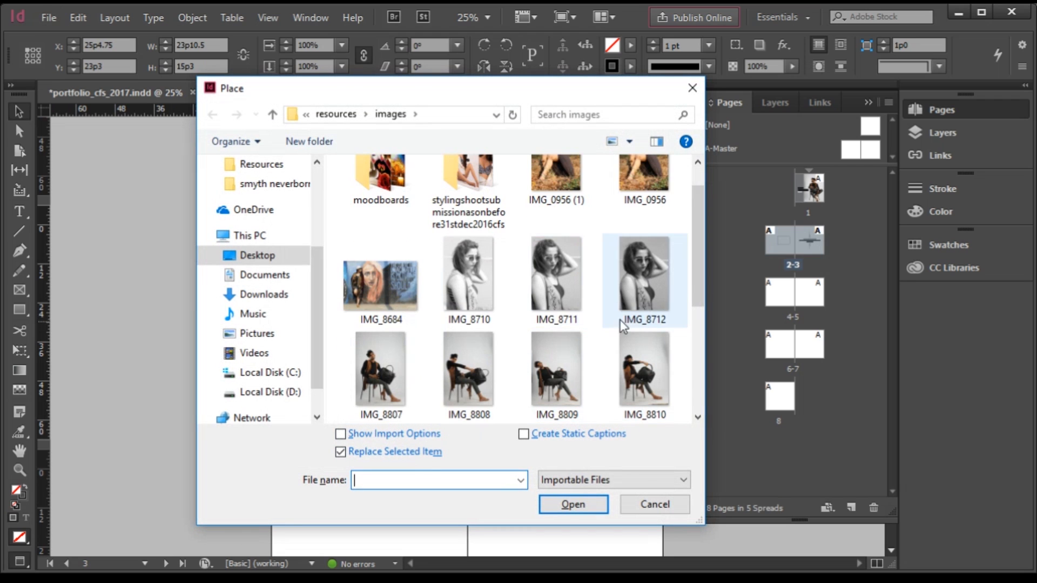
click(470, 279)
click(573, 504)
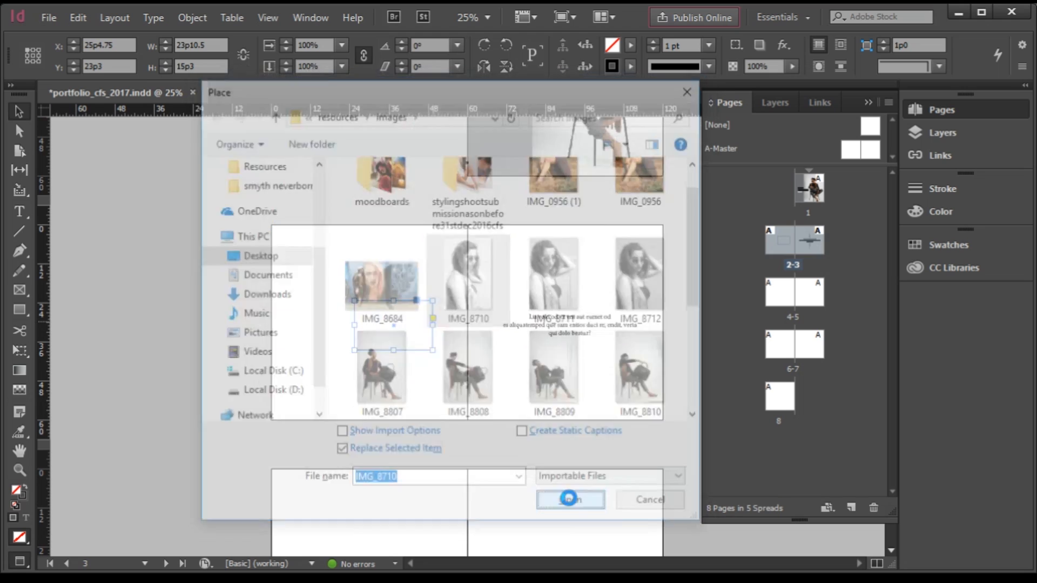
scroll(389, 335, up, 2)
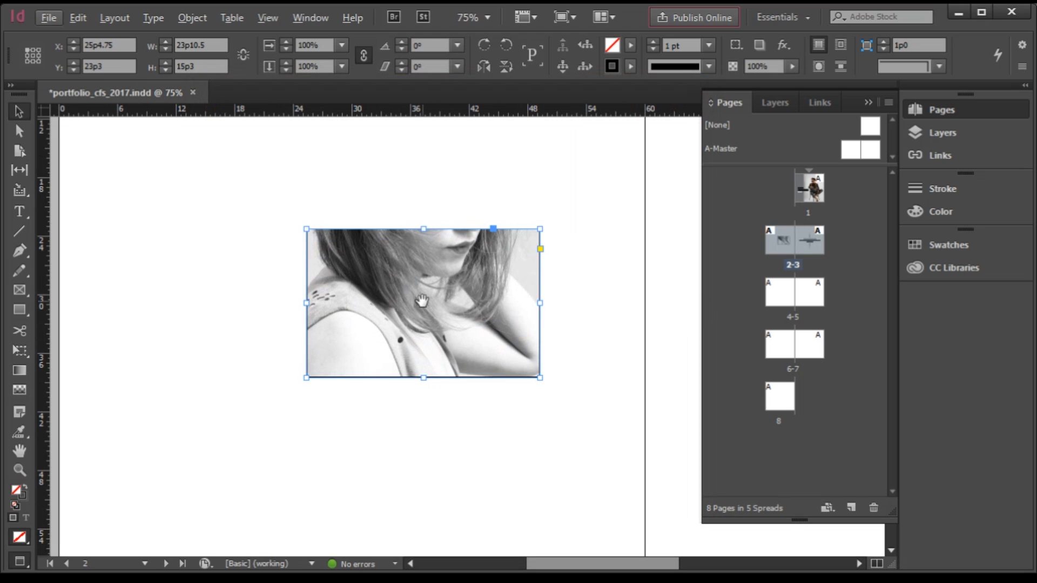
scroll(361, 360, down, 3)
scroll(472, 324, up, 1)
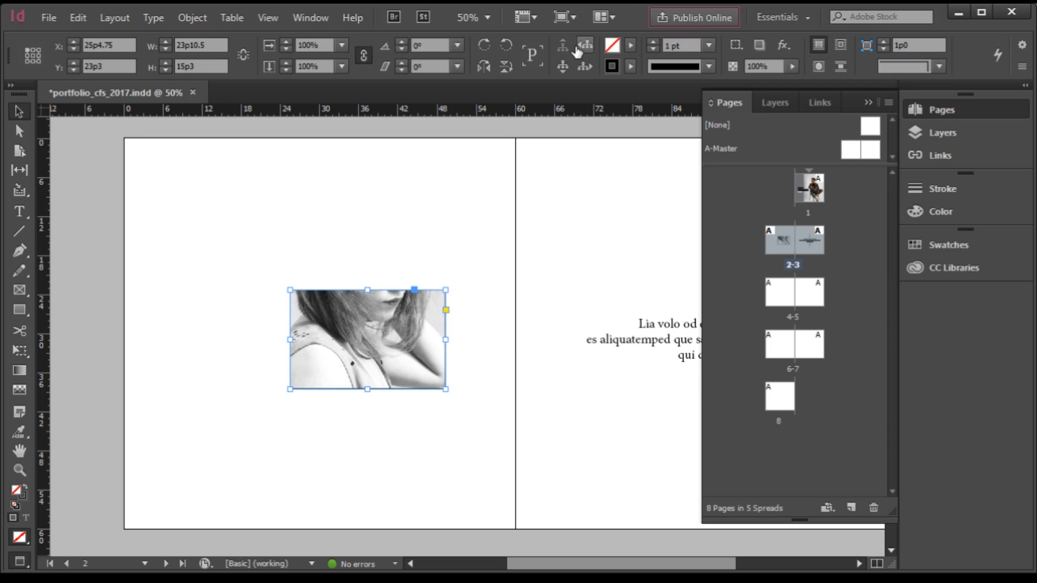
click(741, 47)
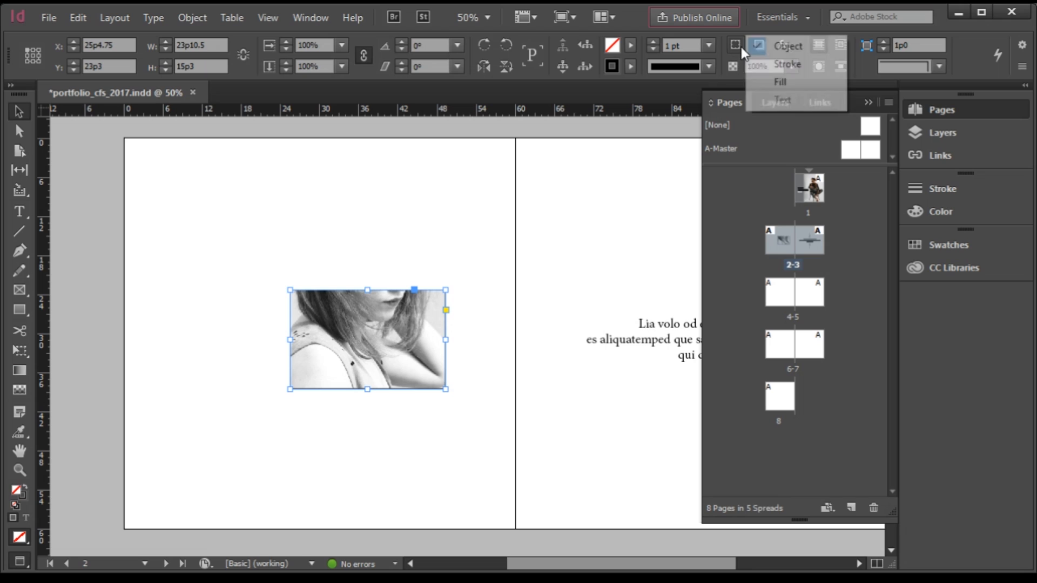
click(970, 42)
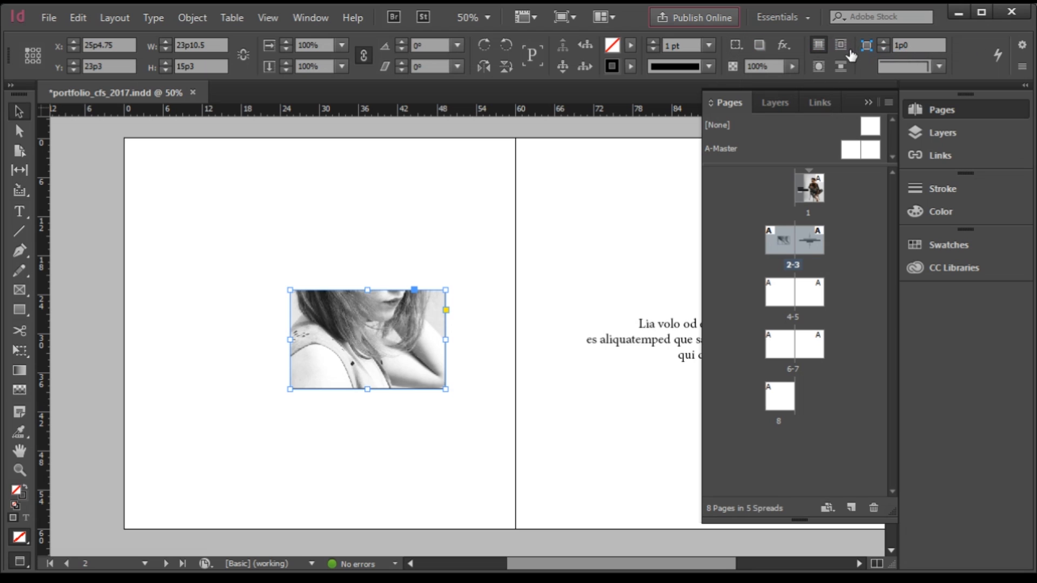
click(1023, 68)
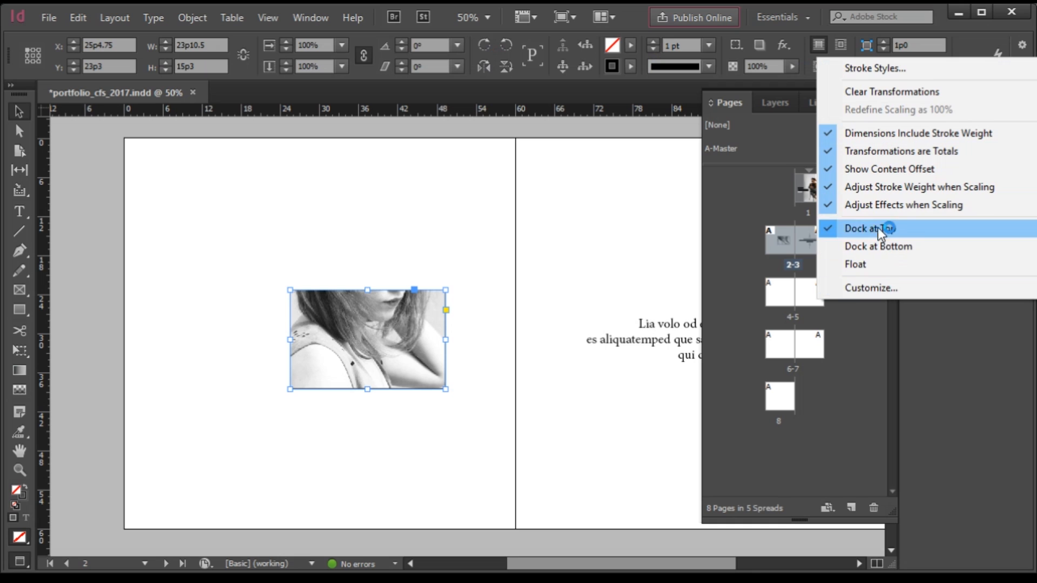
click(964, 70)
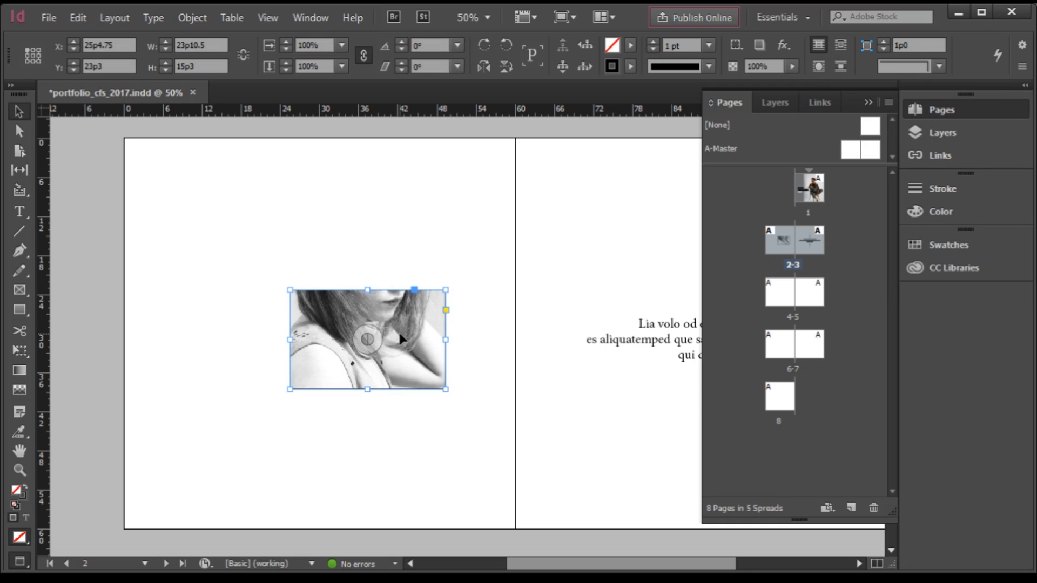
Fit the photo on page 2 to fill its frame proportionally and shift it down inside the frame to show the woman's face.
click(192, 18)
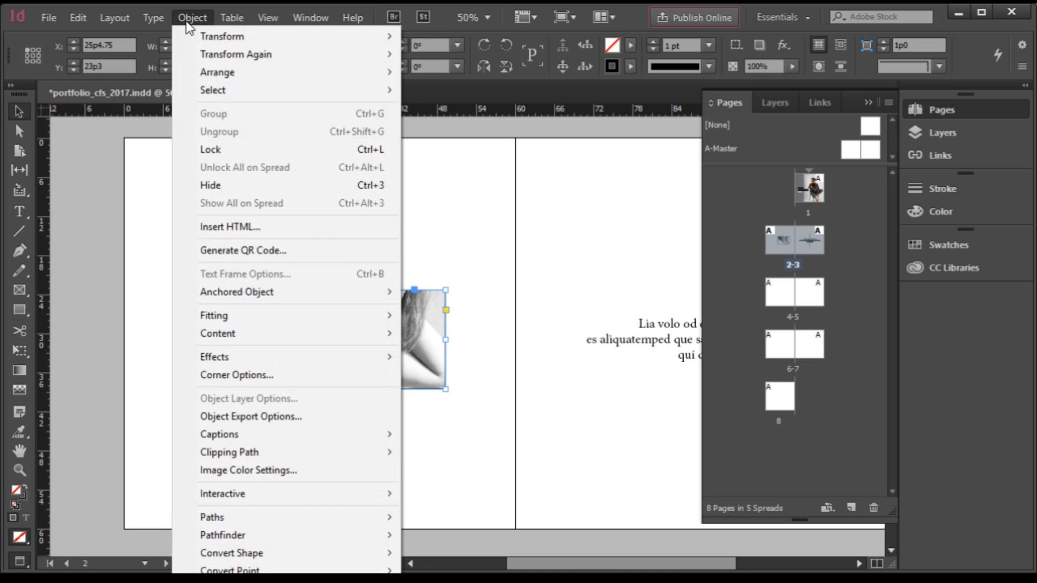
mouse_move(248, 317)
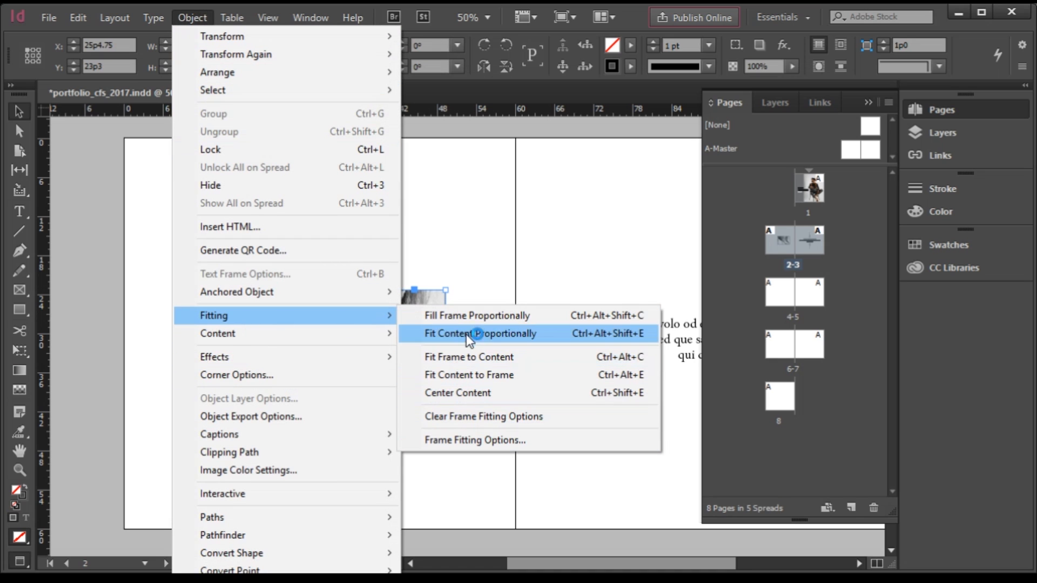
click(465, 358)
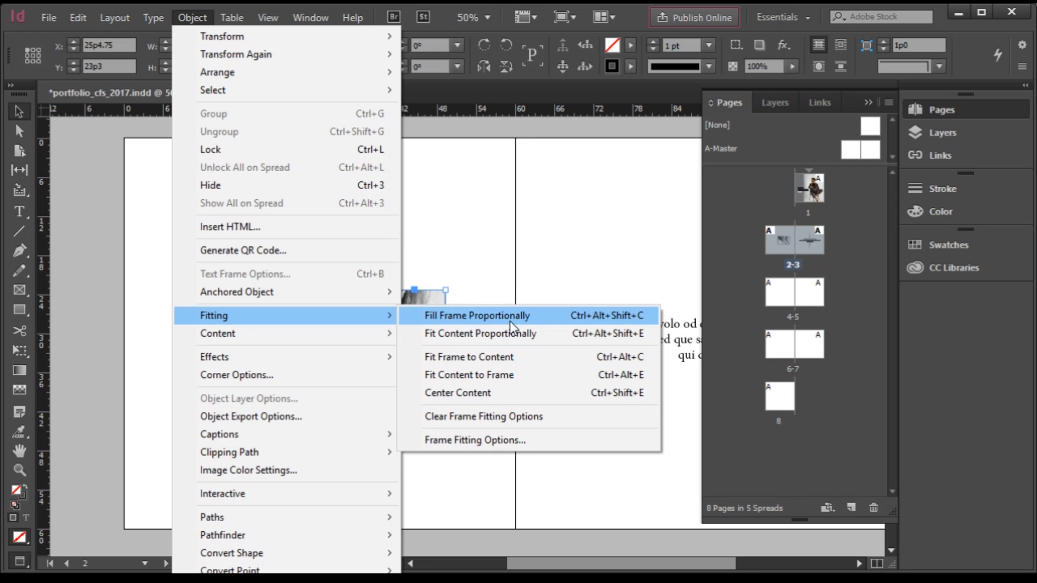
click(627, 317)
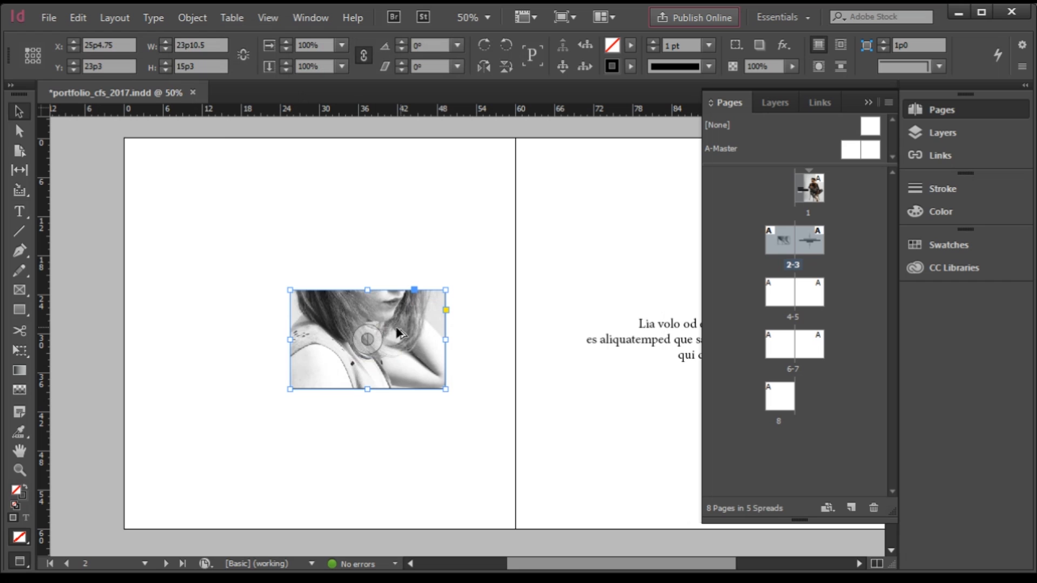
key(ctrl+alt+shift+c)
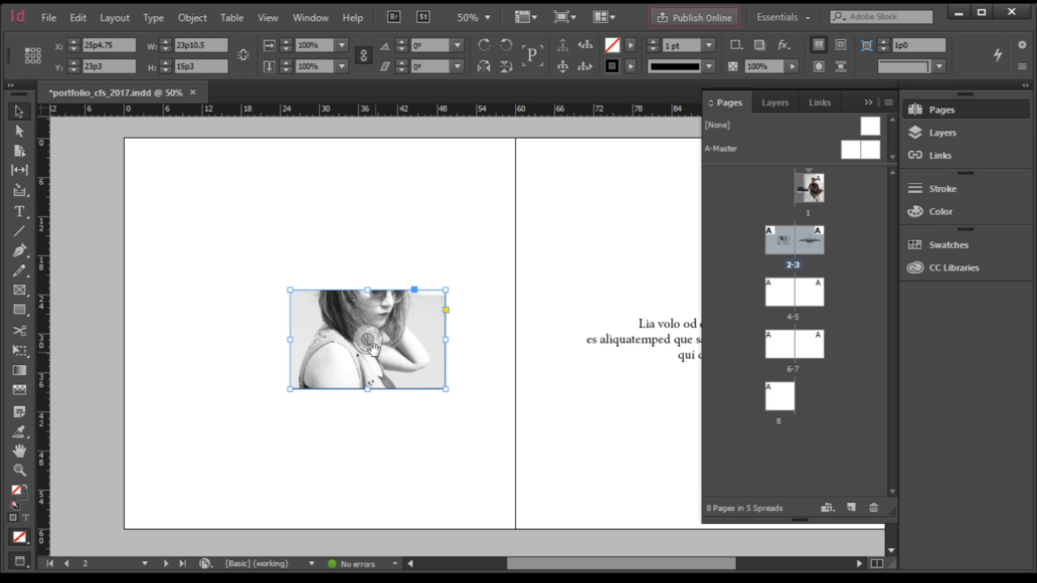
drag(372, 340, 371, 382)
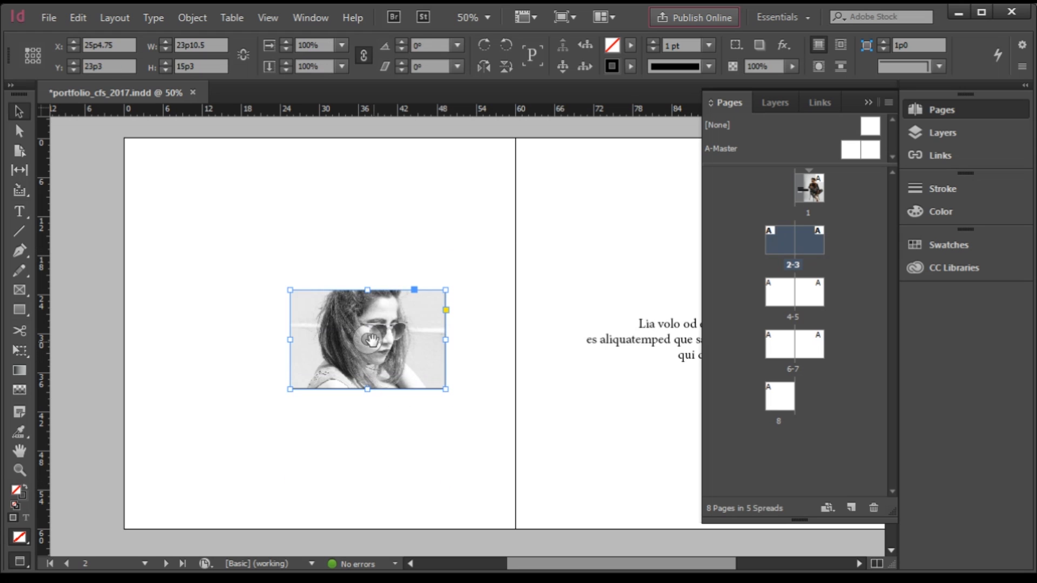
Adjust the photo frame's bottom and top edges to a height of about 19p10, with the top at about Y 20p7.
drag(371, 345, 377, 425)
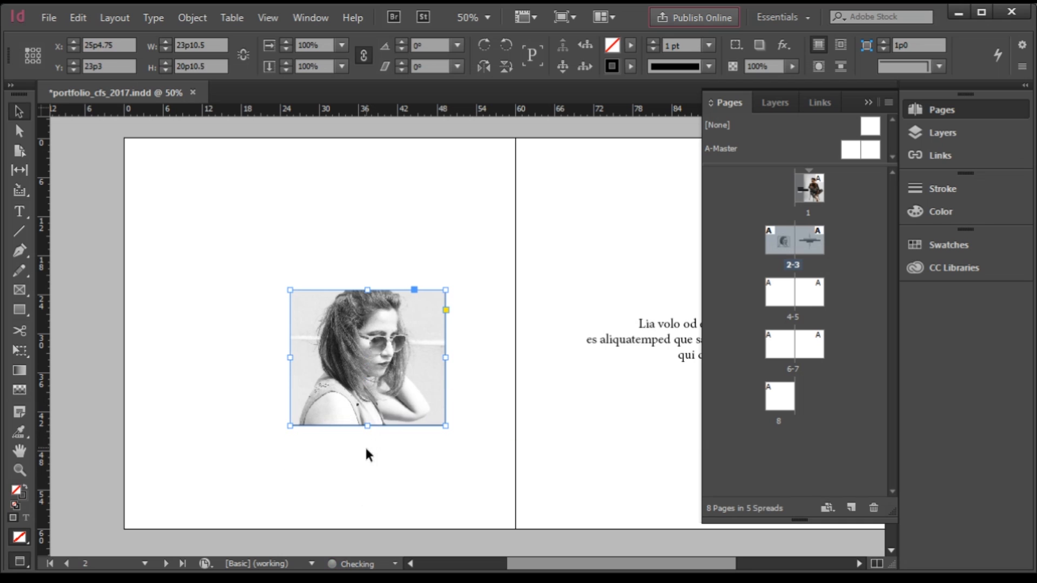
click(441, 455)
click(387, 318)
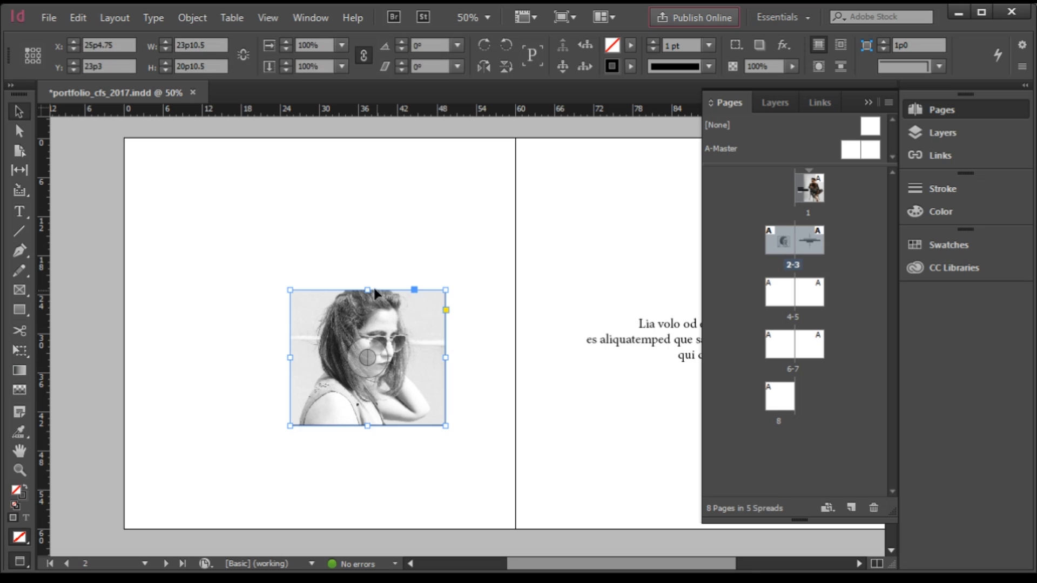
mouse_move(369, 290)
mouse_down()
mouse_move(366, 259)
mouse_move(367, 273)
mouse_up()
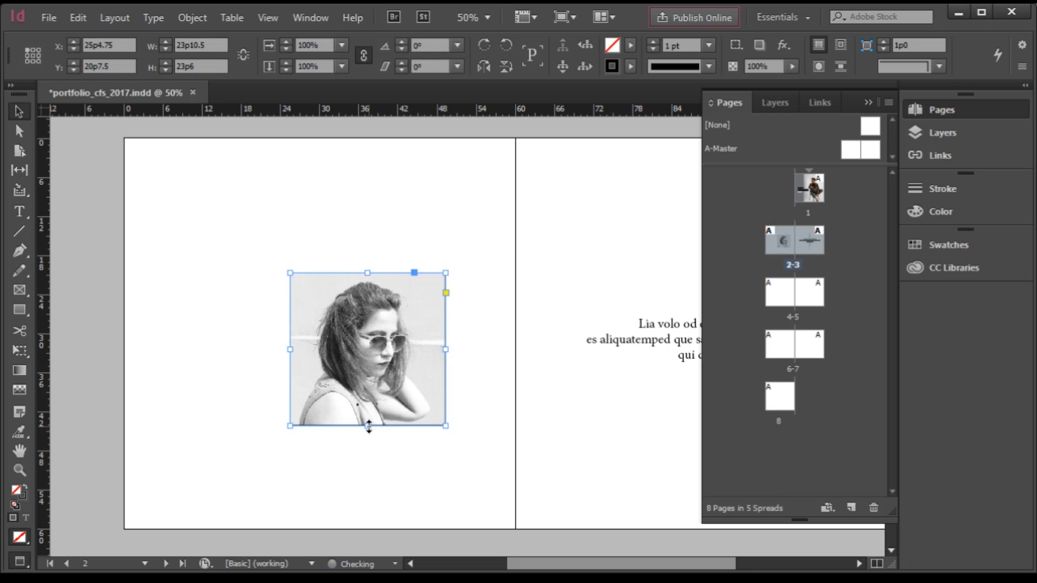
drag(367, 426, 367, 403)
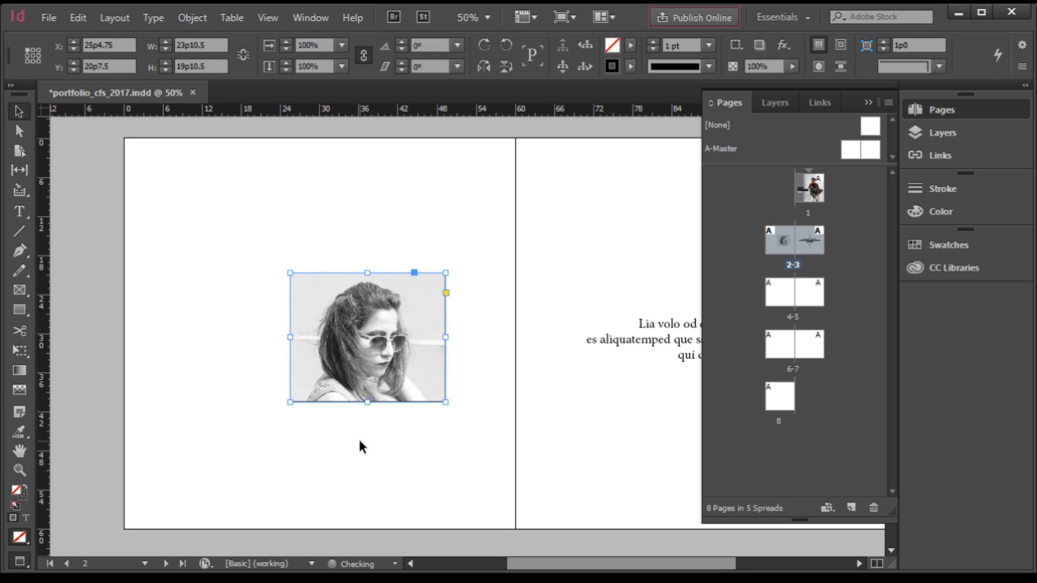
click(328, 413)
Set the photo frame's stroke weight to 0 pt.
scroll(295, 398, down, 1)
scroll(587, 336, up, 1)
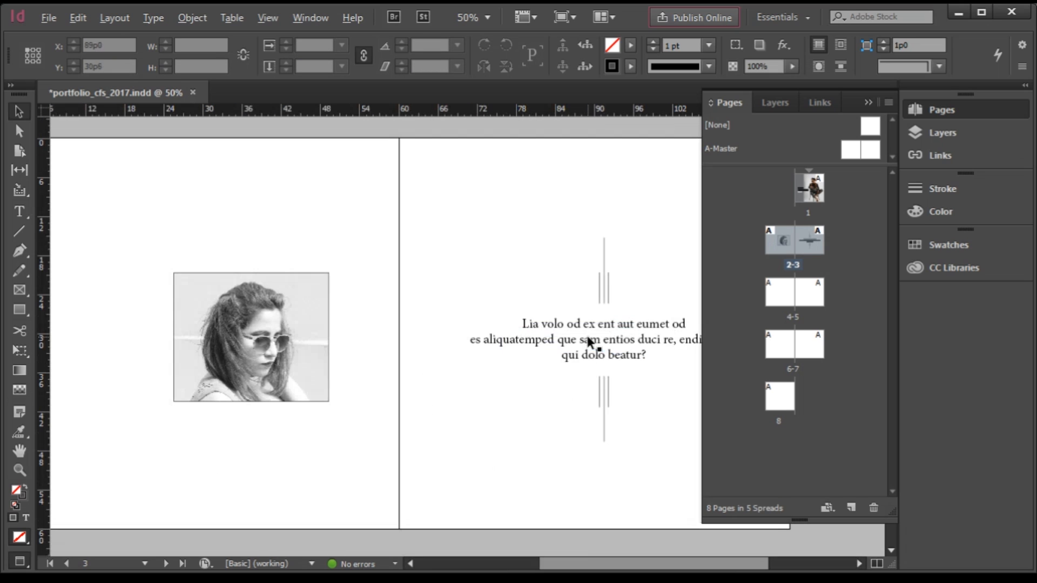
click(324, 298)
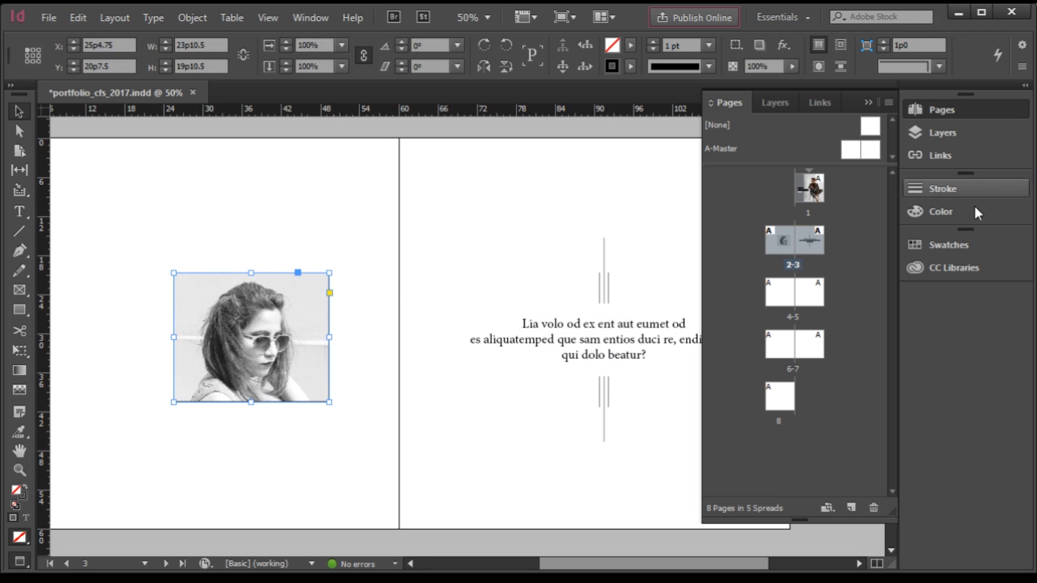
click(944, 189)
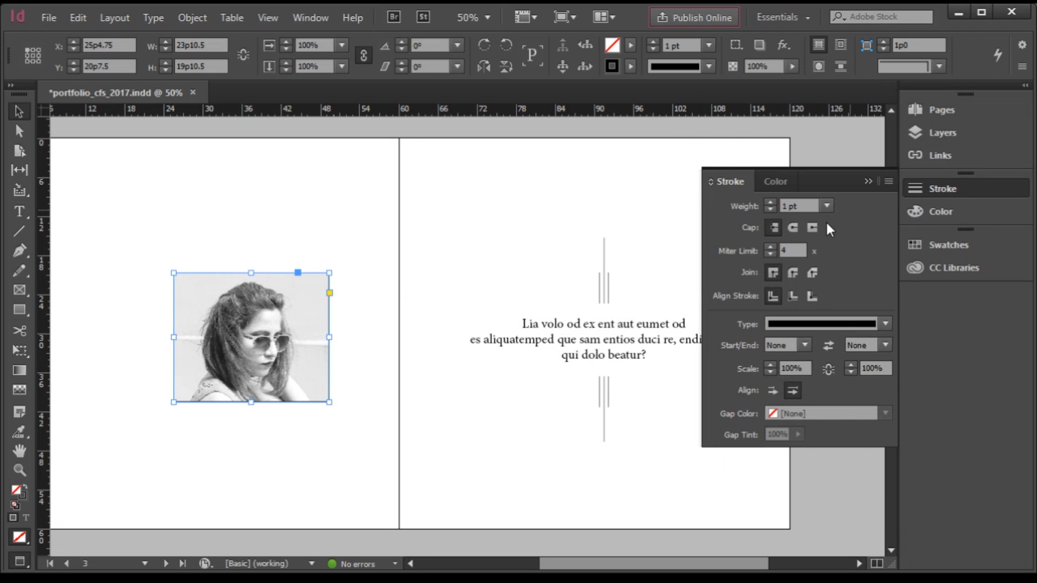
click(827, 206)
click(625, 274)
click(492, 248)
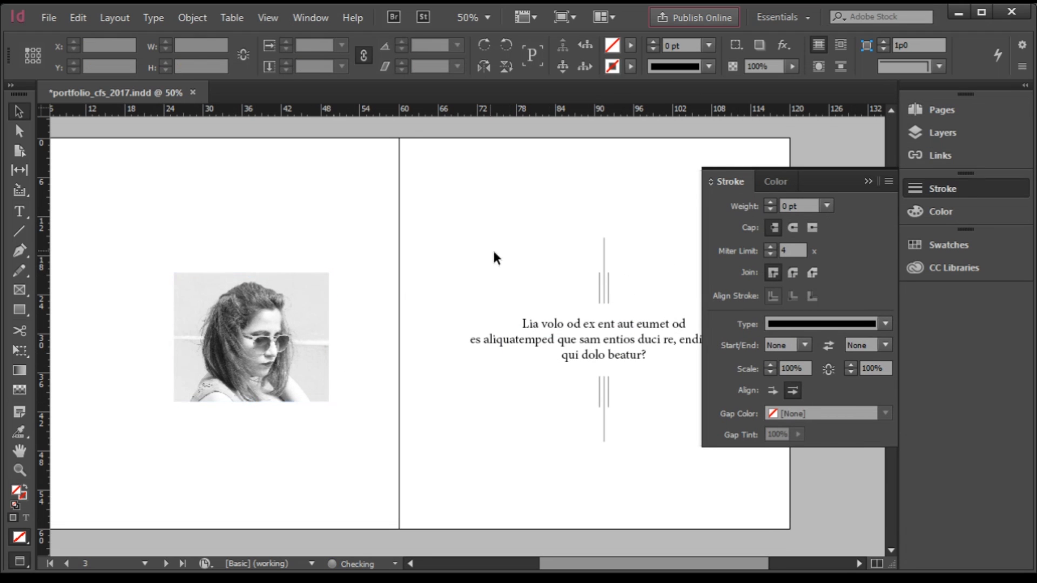
Draw a rectangle about 3p3 wide by 19p10 high against the left edge of the photo on page 2.
scroll(324, 339, down, 1)
scroll(667, 343, up, 1)
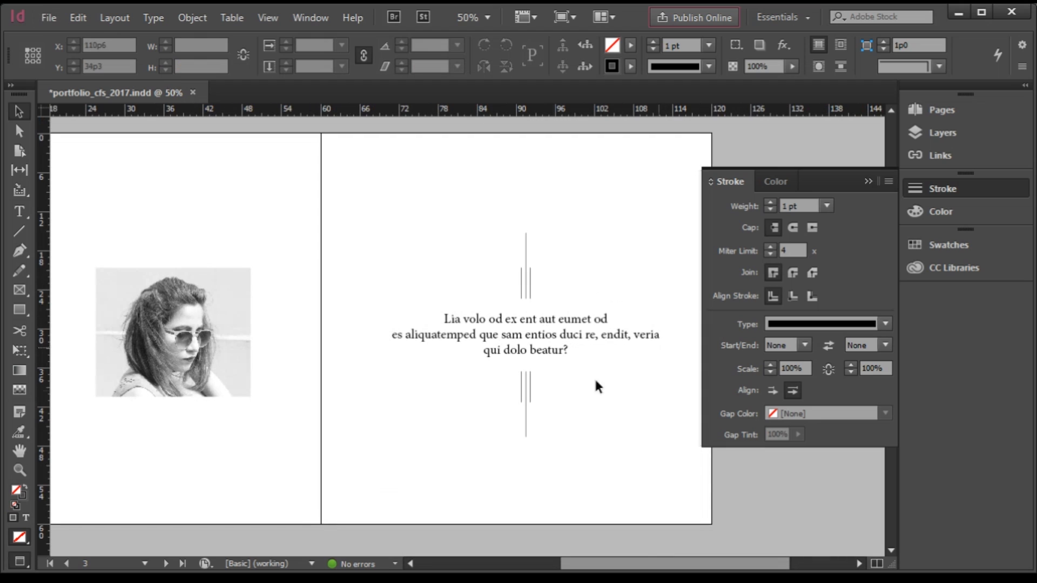
scroll(438, 301, down, 1)
scroll(363, 348, up, 2)
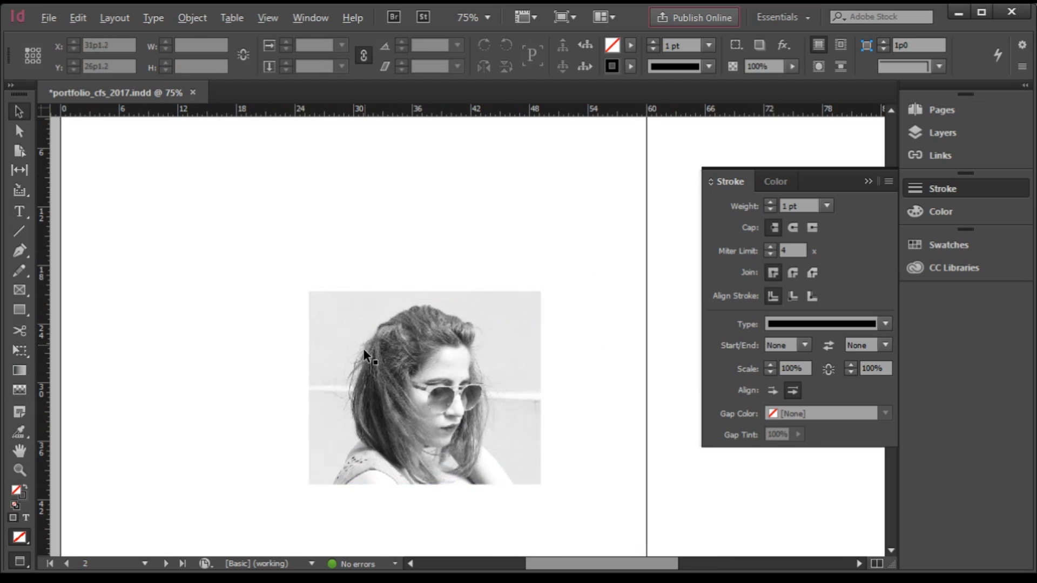
click(34, 310)
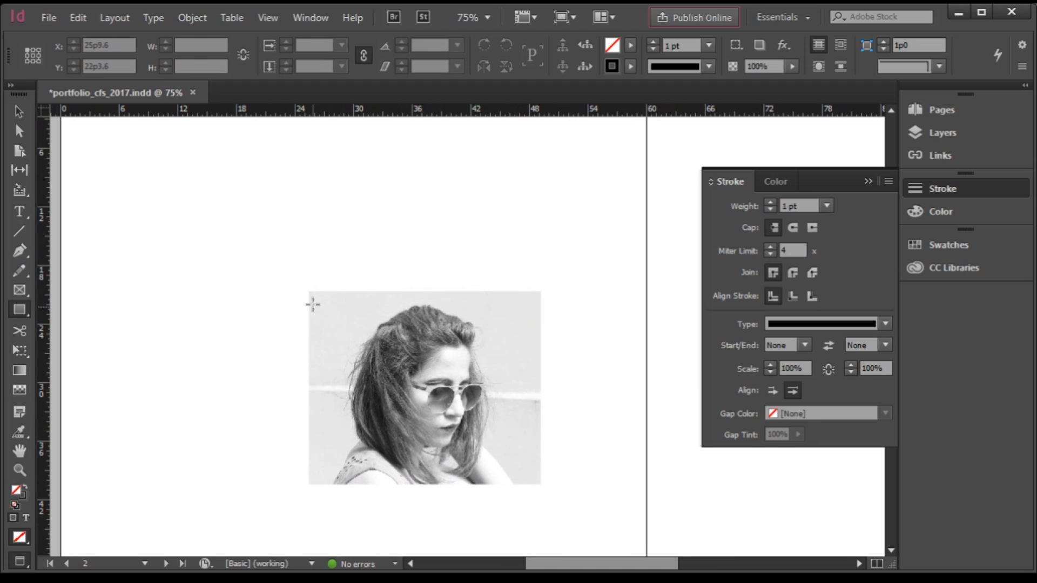
drag(309, 292, 276, 485)
scroll(190, 369, down, 2)
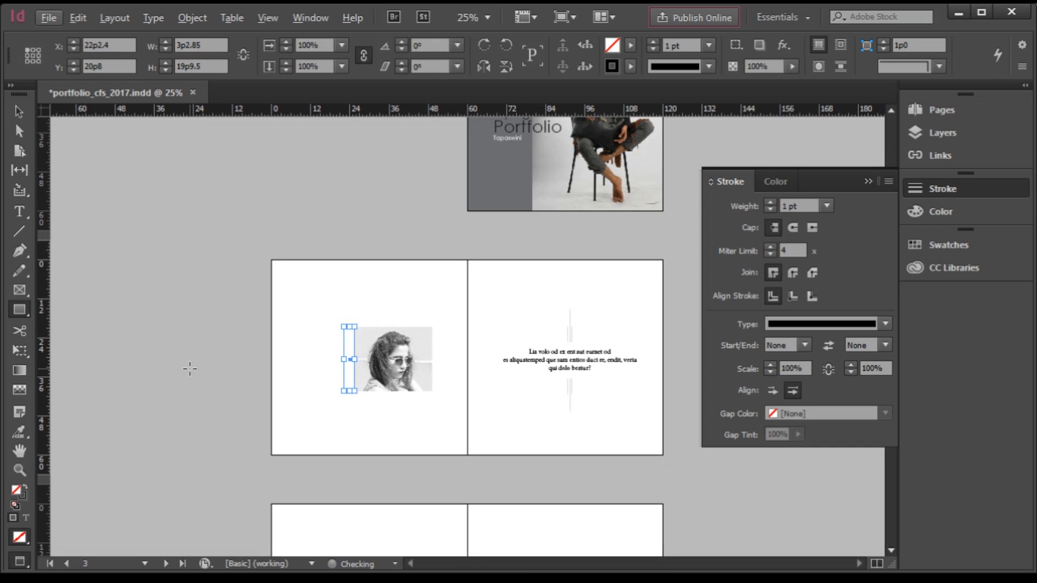
Narrow the rectangle beside the photo to about 1p4 wide by moving its left edge toward the photo.
key(alt)
scroll(389, 368, up, 3)
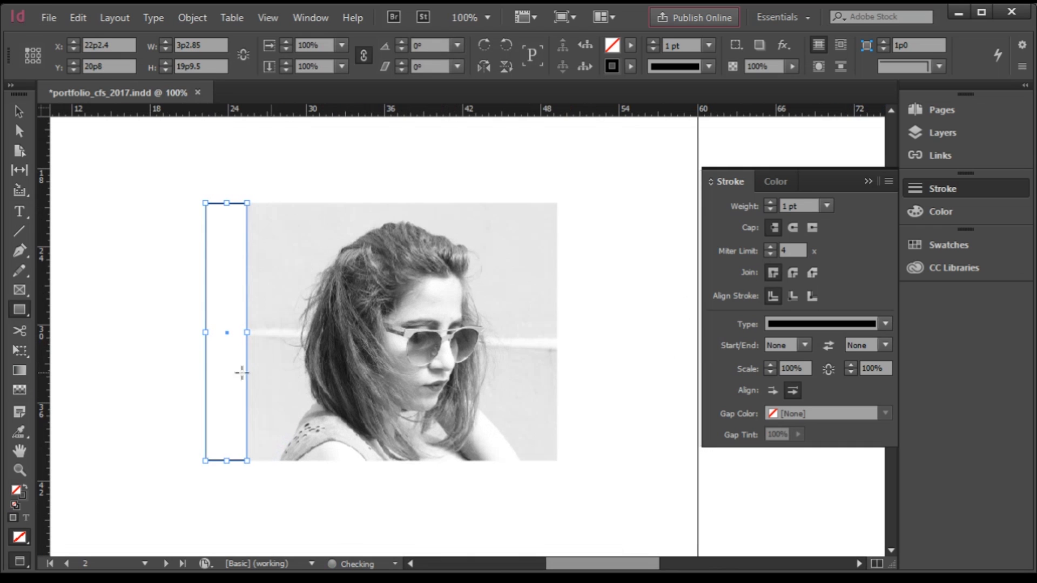
click(19, 115)
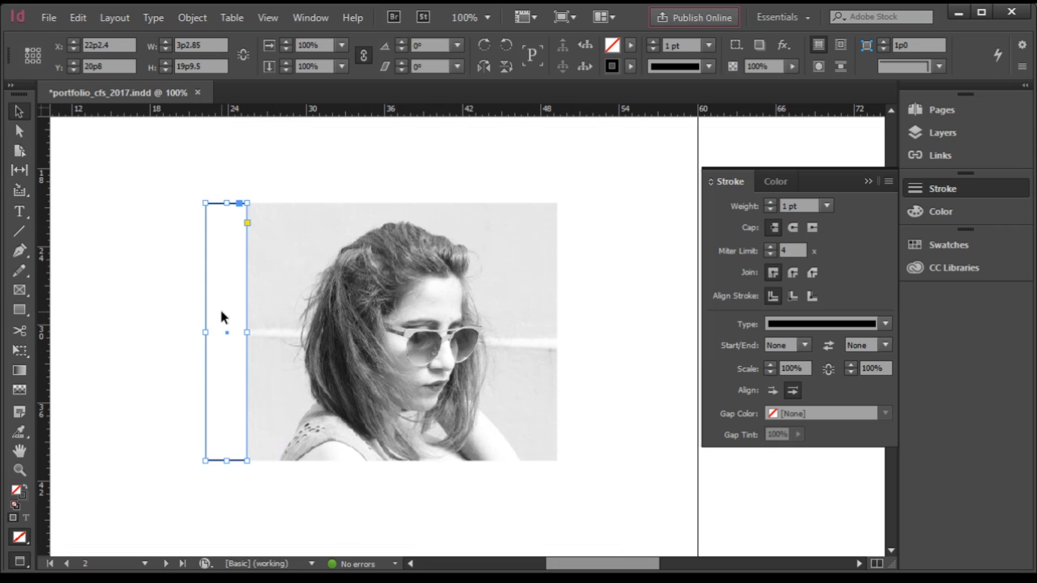
drag(206, 333, 230, 334)
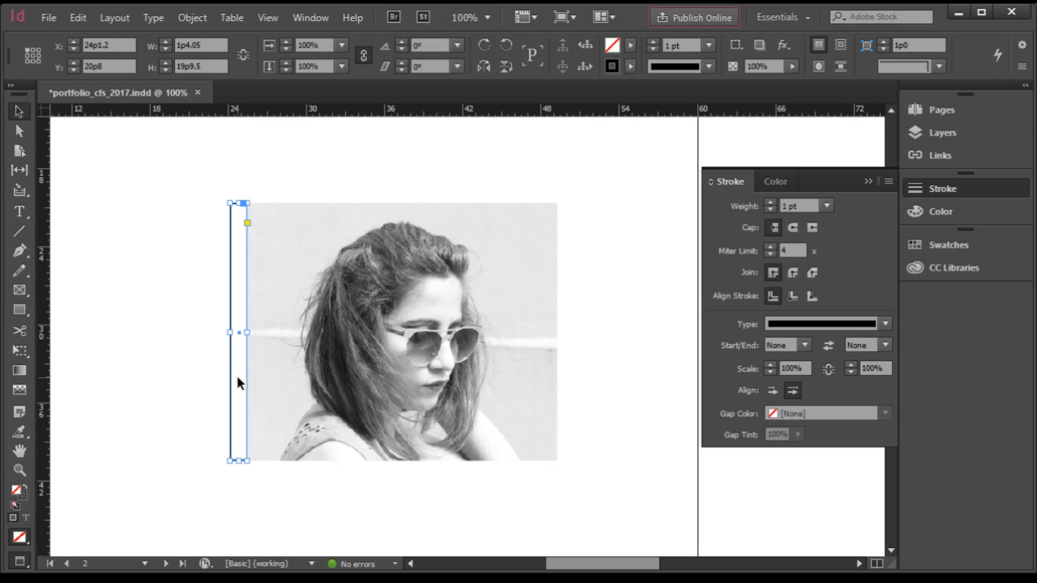
Swap the fill and stroke of the narrow rectangle to make it a solid black strip without an outline.
key(shift+x)
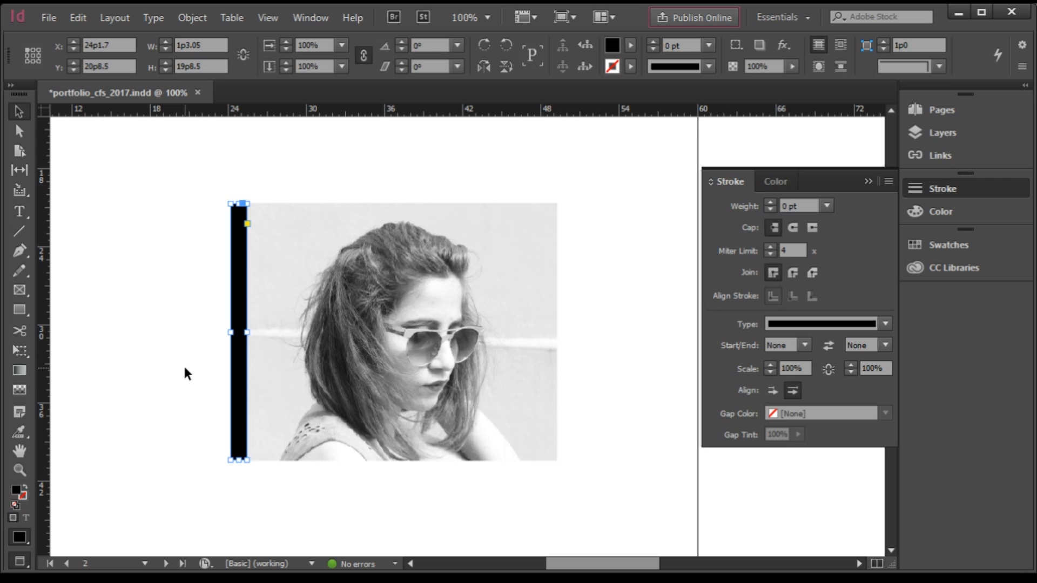
key(ctrl+z)
click(205, 328)
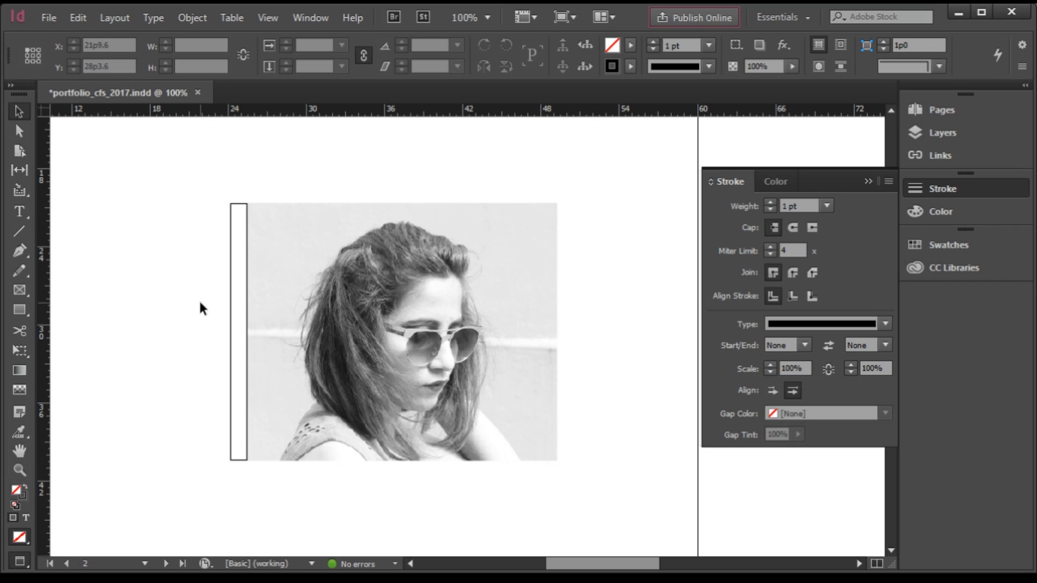
key(shift+x)
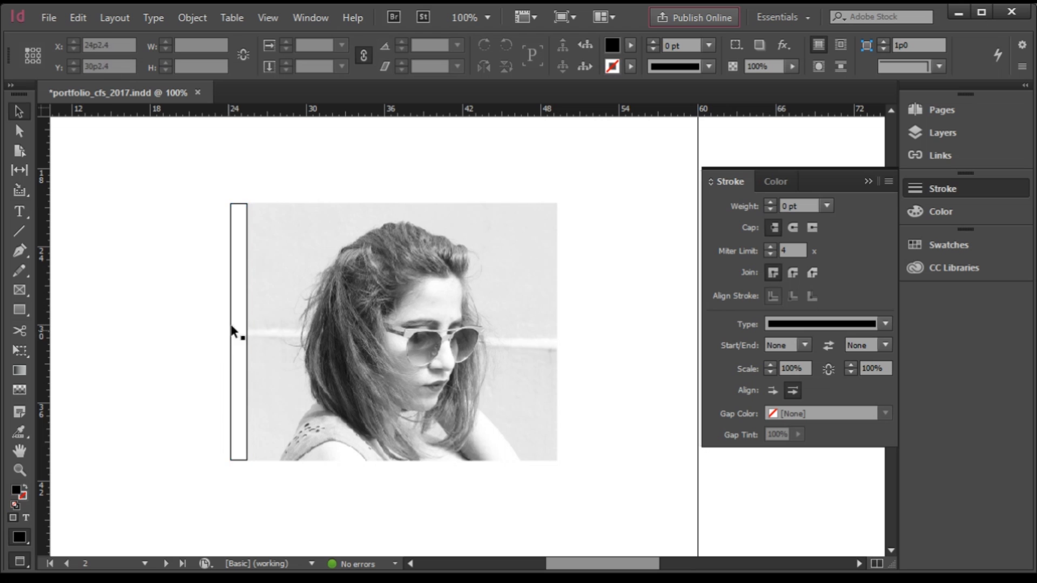
drag(237, 336, 235, 338)
key(shift+x)
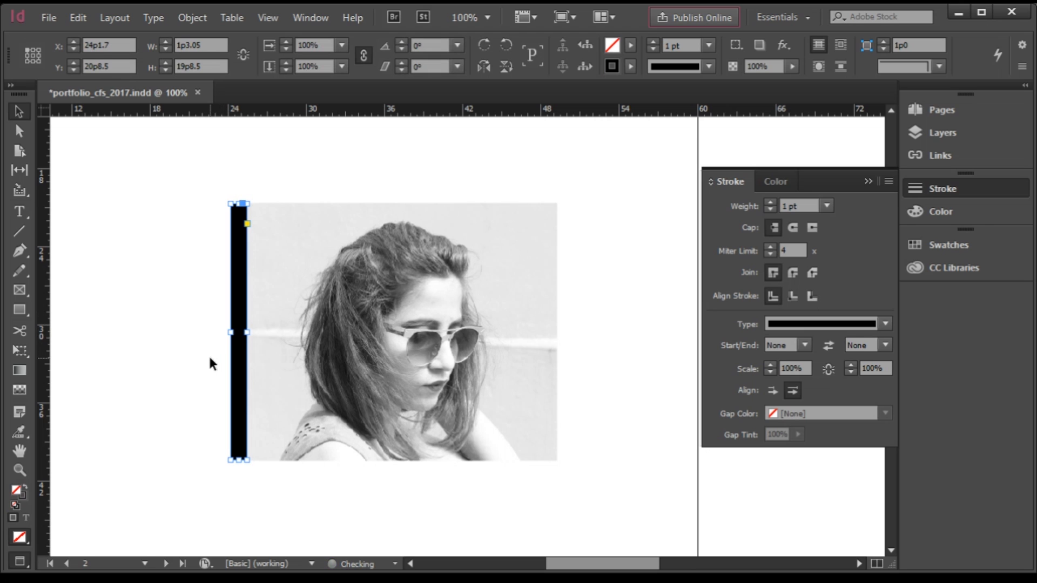
click(138, 324)
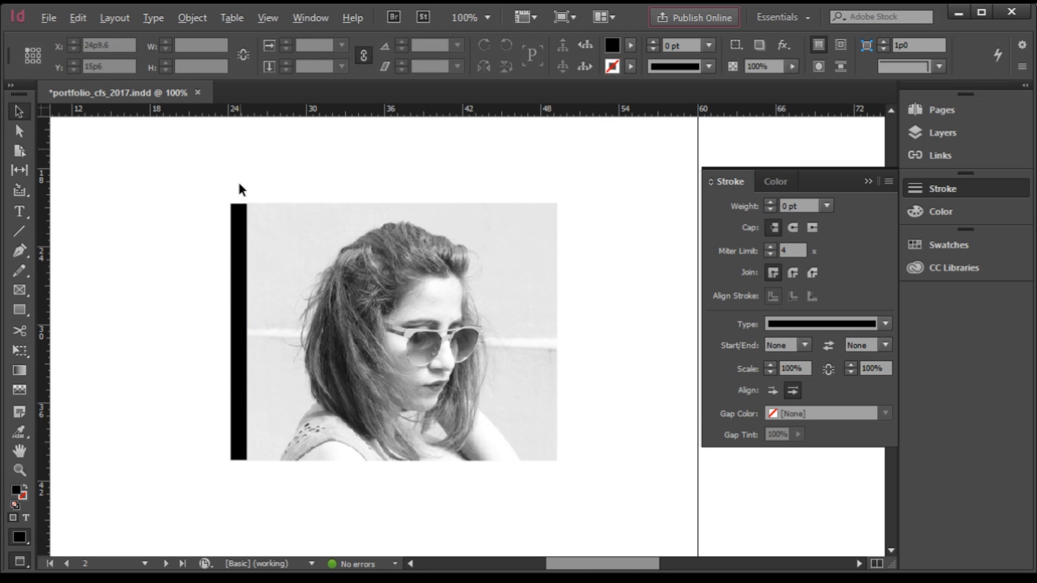
Move the black strip to X 24p2.2, Y 20p8, flush with the photo's top-left corner.
scroll(254, 205, up, 6)
scroll(188, 178, up, 3)
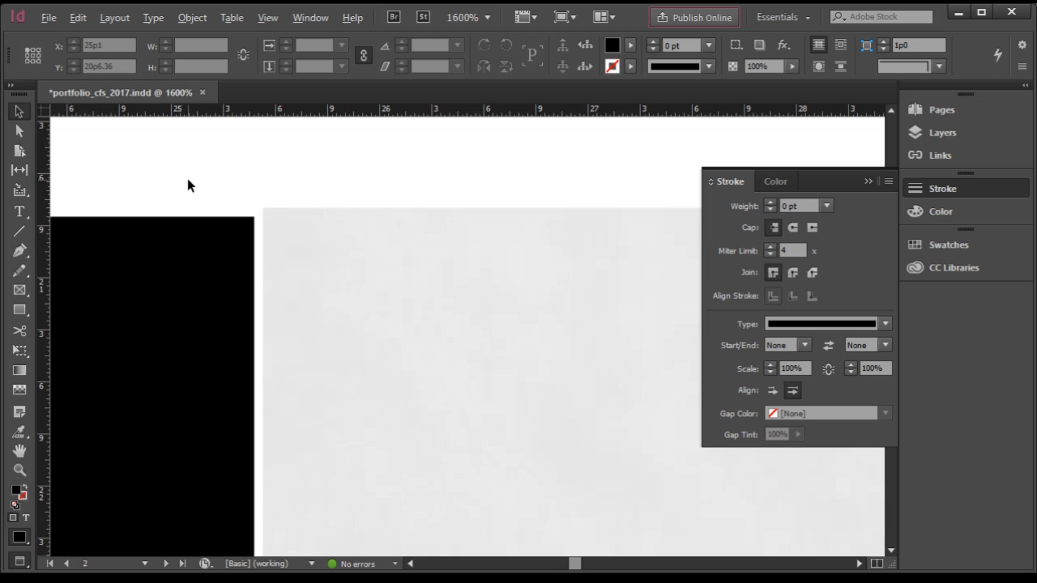
click(206, 250)
drag(205, 250, 206, 255)
scroll(355, 309, down, 5)
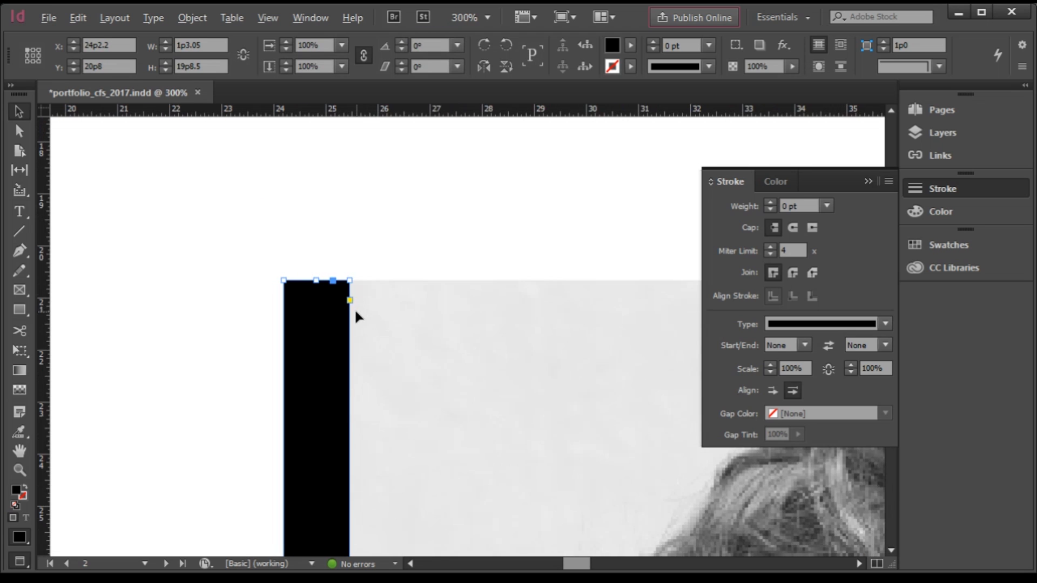
Extend the black strip's bottom edge to line up with the photo's bottom edge, for a height of 19p9.5.
scroll(354, 318, down, 5)
scroll(352, 309, up, 4)
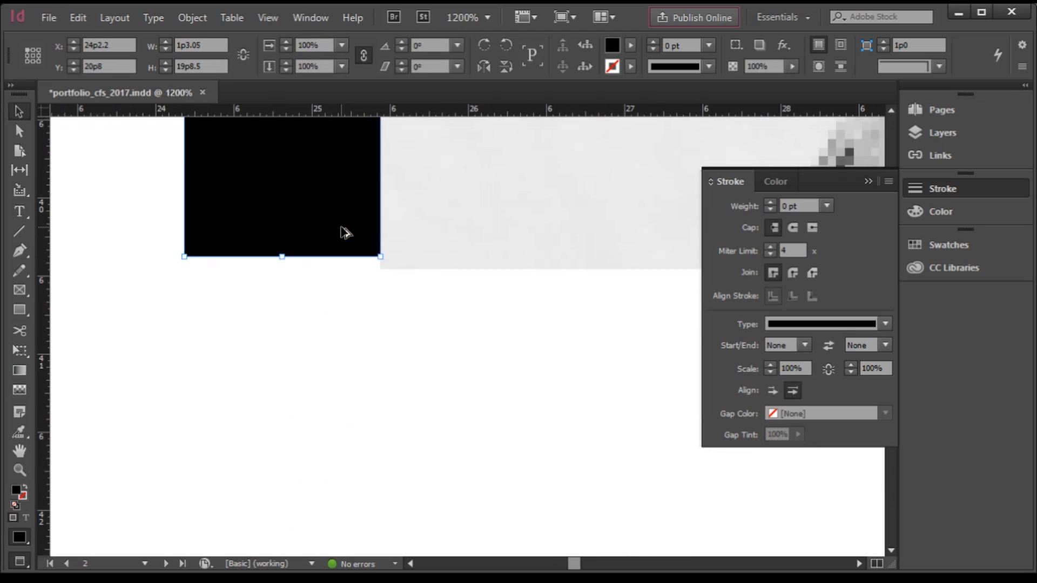
drag(181, 305, 181, 339)
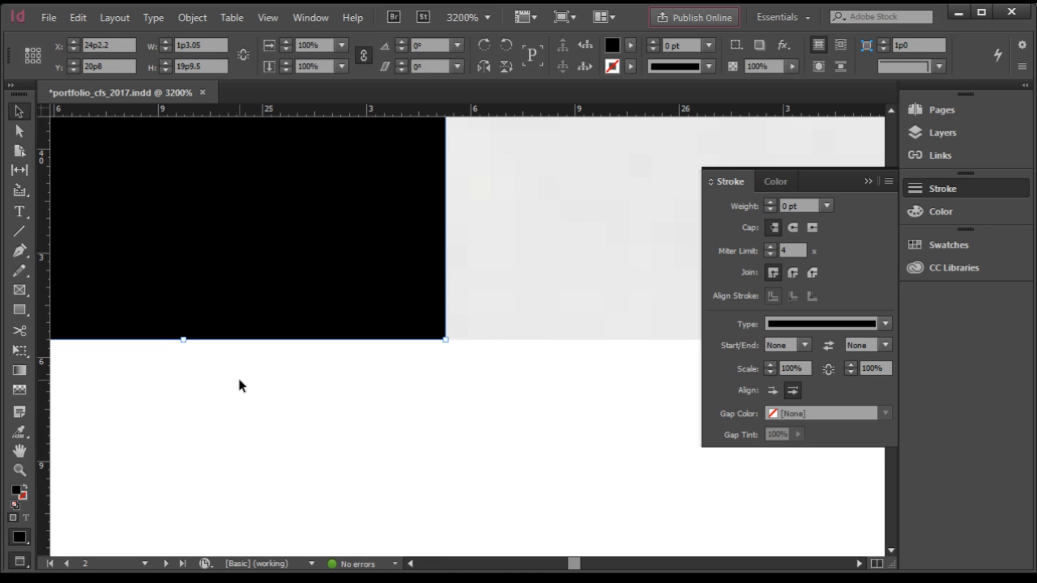
Lighten the strip along the photo's left edge to an 80% tint of black.
scroll(175, 405, down, 3)
scroll(176, 437, down, 6)
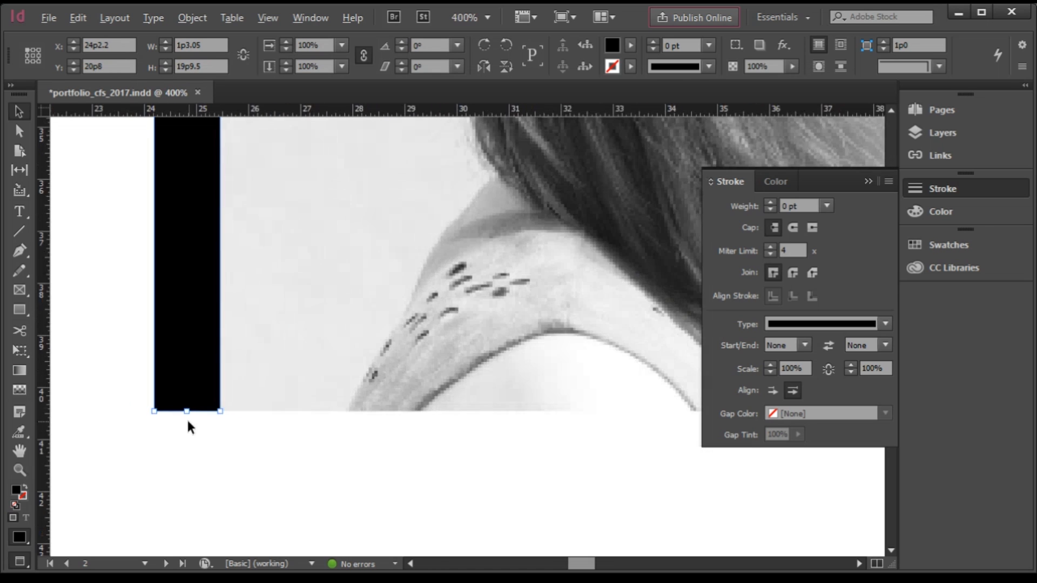
scroll(178, 414, down, 4)
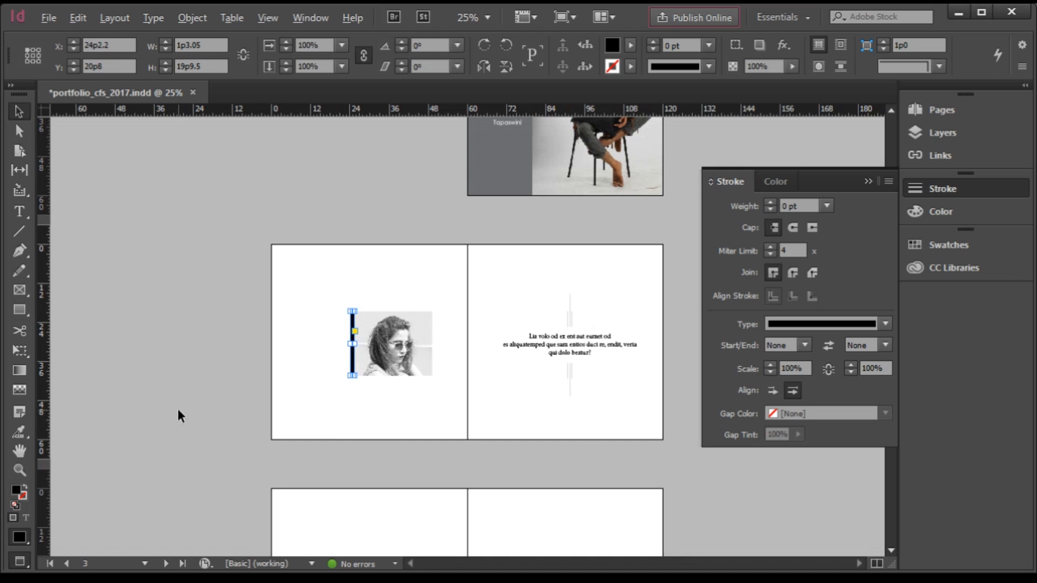
click(509, 397)
scroll(615, 337, up, 4)
scroll(378, 411, down, 1)
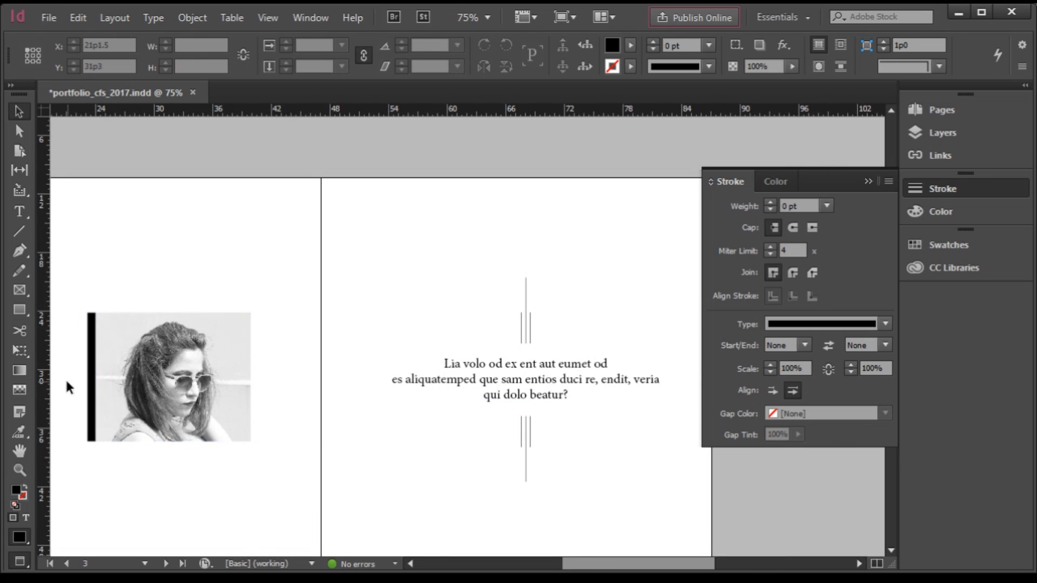
scroll(109, 367, up, 2)
click(113, 356)
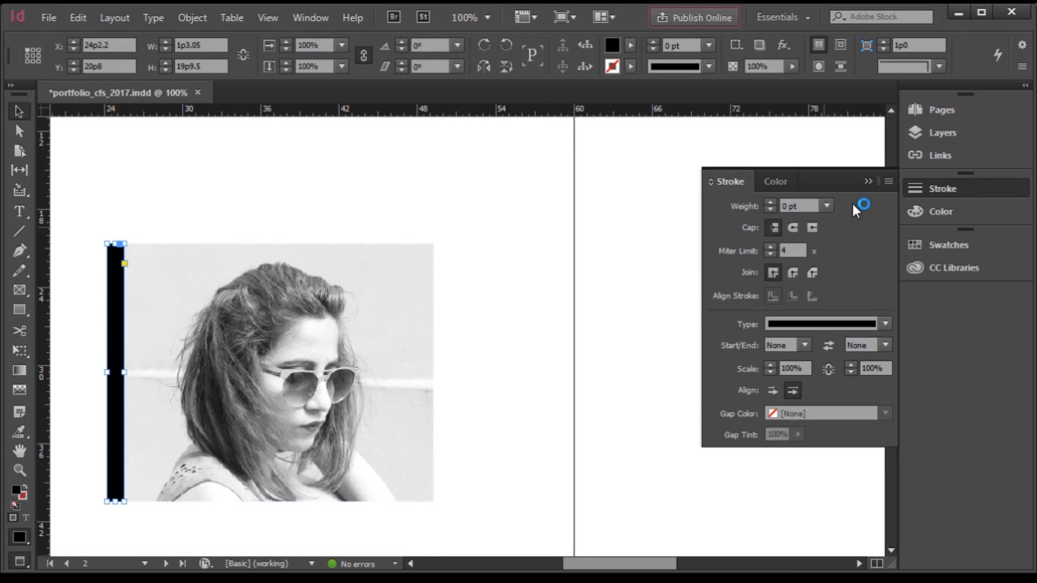
click(942, 211)
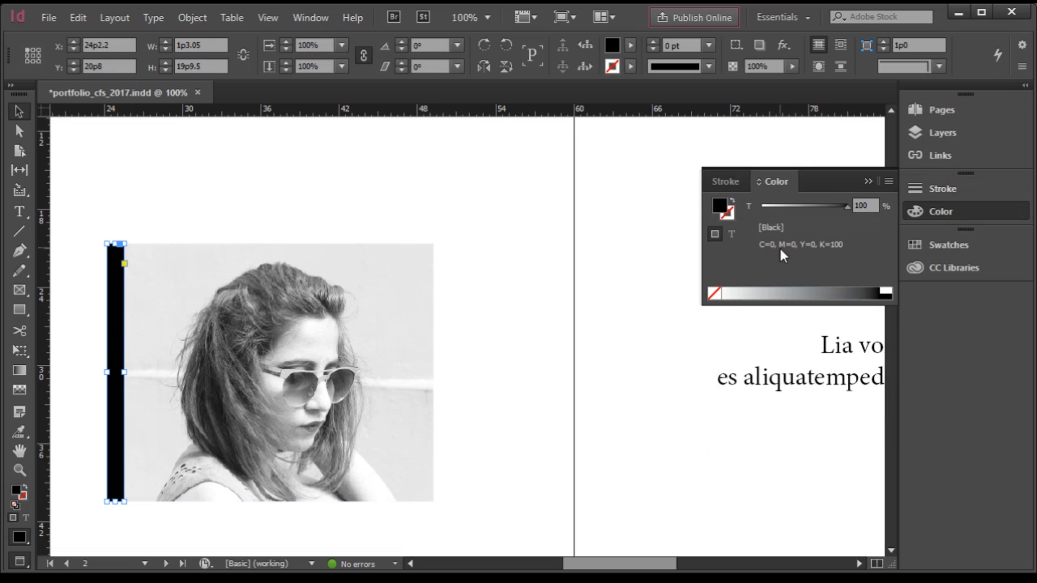
click(876, 205)
text(80)
key(Return)
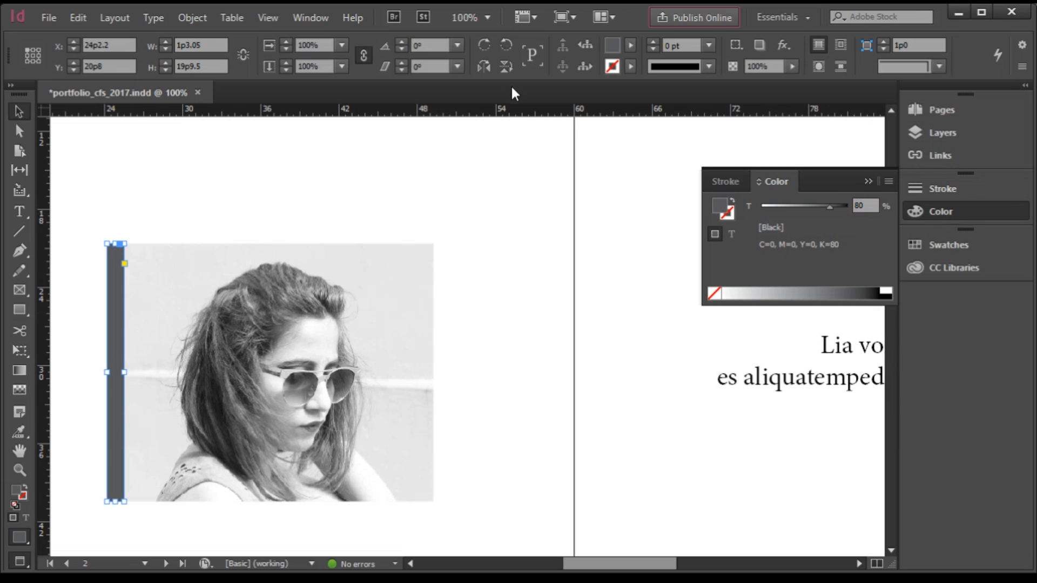
click(492, 172)
Save the portfolio document with the finished photo and quote spread.
key(ctrl+minus)
key(ctrl+minus)
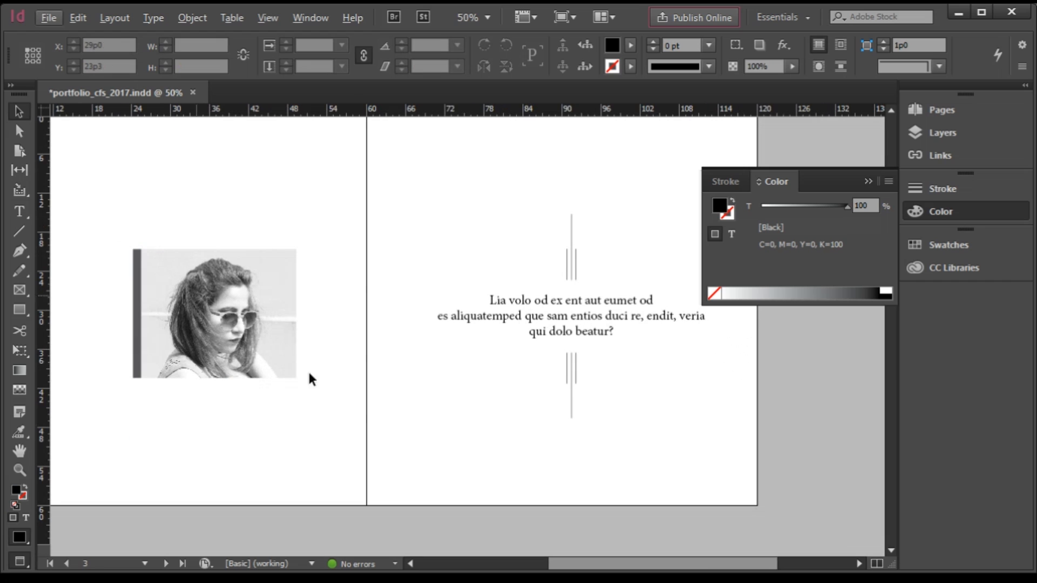
key(ctrl+minus)
key(ctrl+equal)
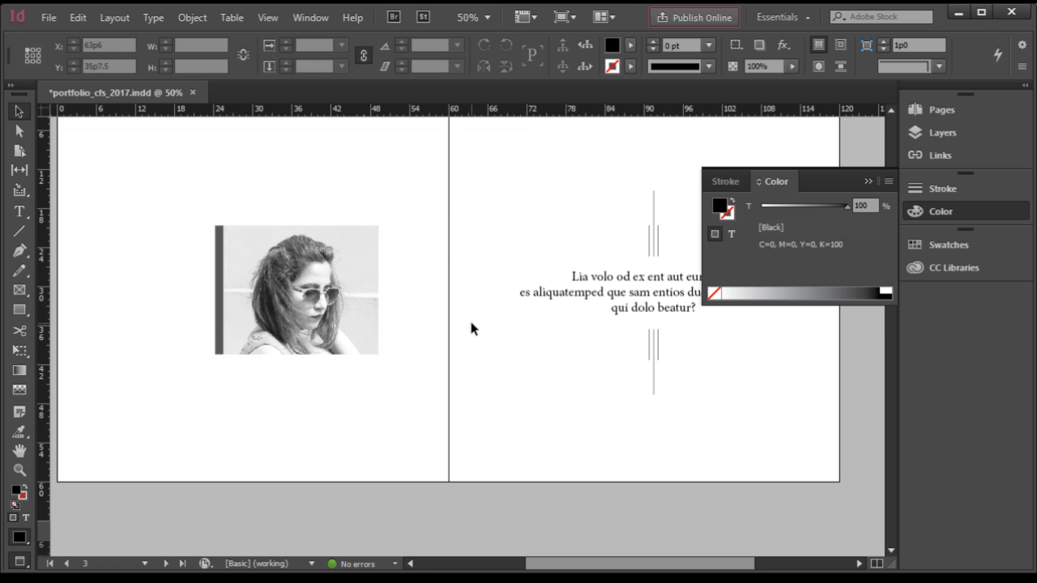
key(ctrl+minus)
scroll(475, 295, down, 3)
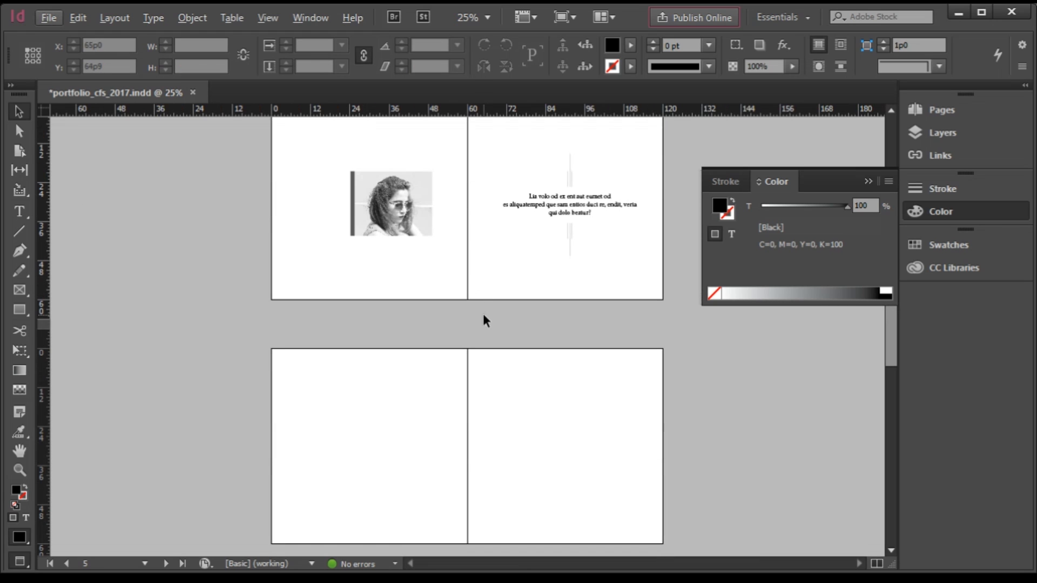
key(alt)
key(ctrl+s)
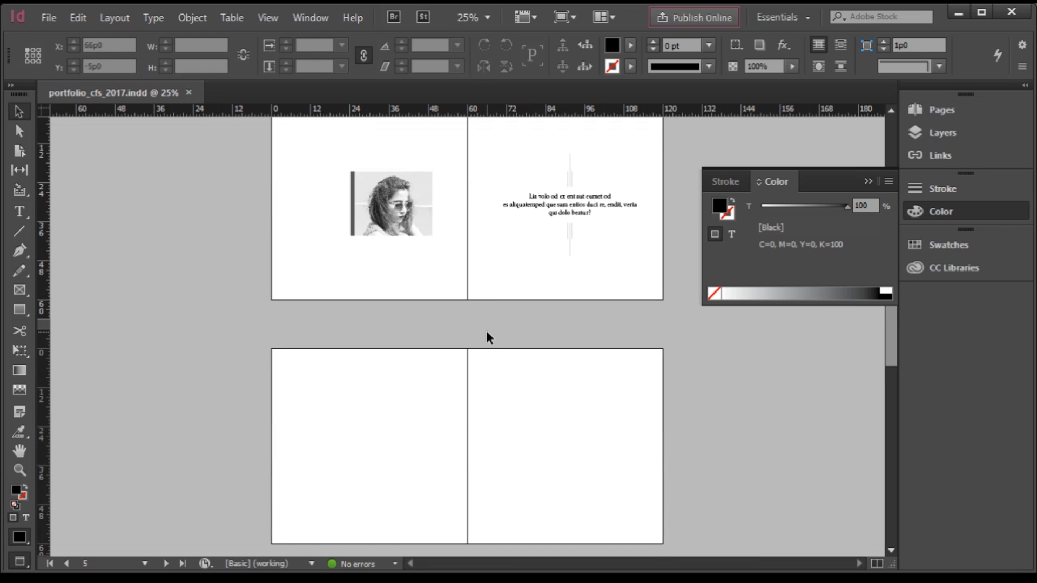
scroll(487, 337, down, 2)
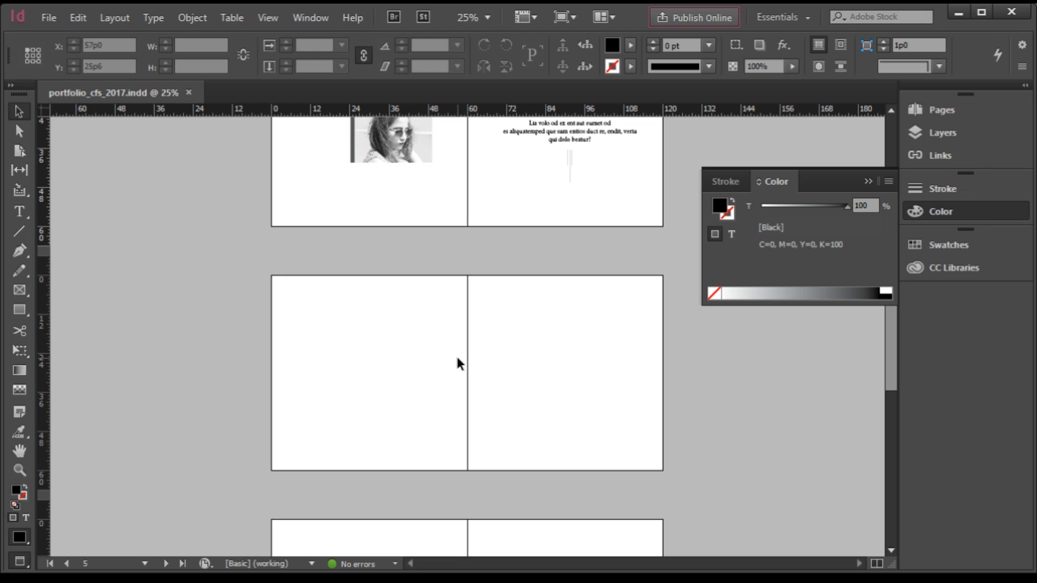
scroll(727, 371, up, 2)
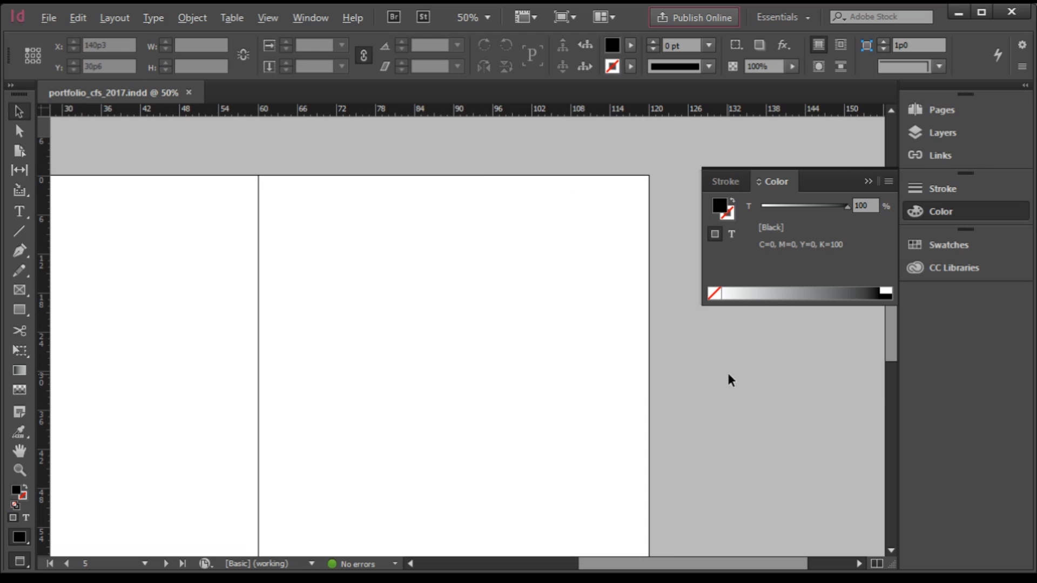
scroll(505, 301, down, 2)
scroll(660, 401, up, 2)
scroll(555, 366, down, 2)
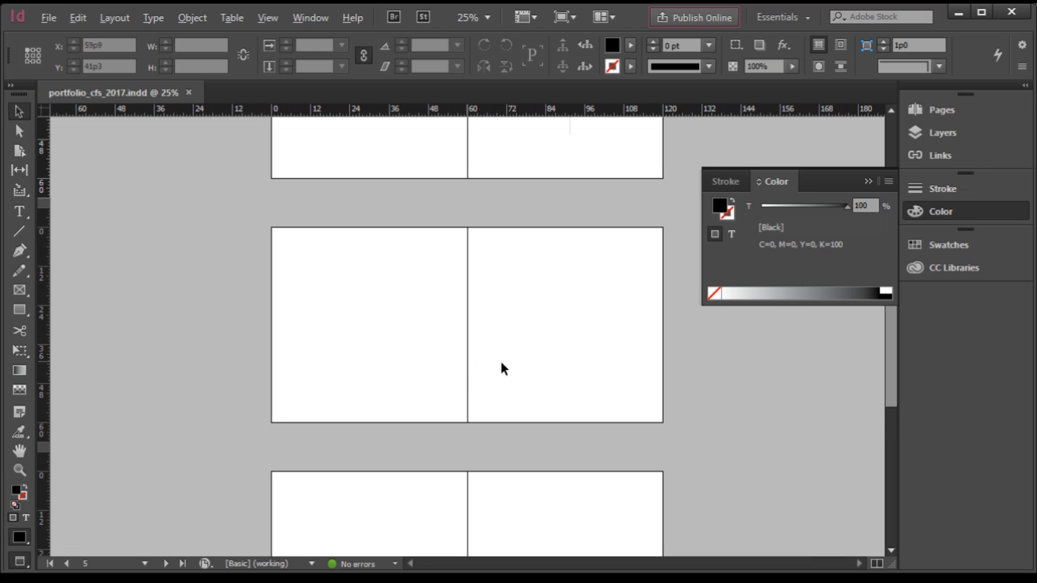
scroll(682, 350, up, 2)
scroll(405, 336, down, 2)
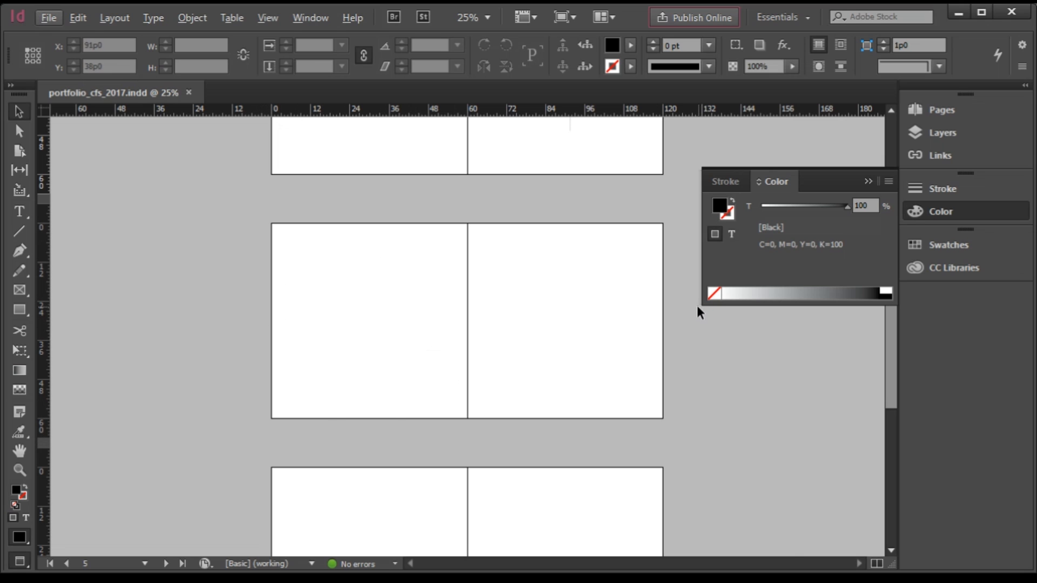
Draw a circular ellipse frame about 22p0 across on page 5 and move it to about X 76p6, Y 8p0.
scroll(696, 305, up, 2)
drag(425, 180, 584, 338)
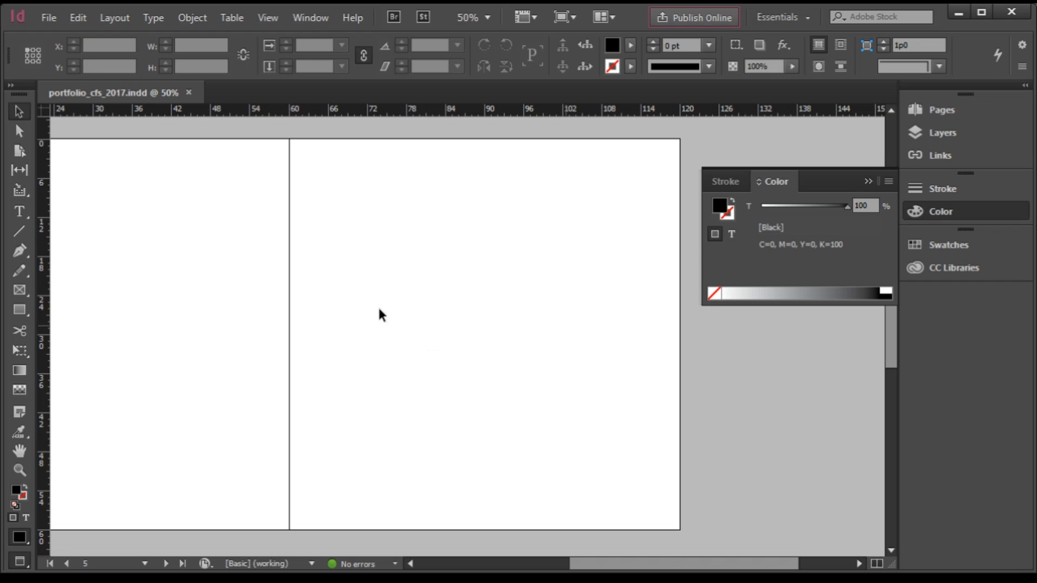
drag(19, 308, 75, 313)
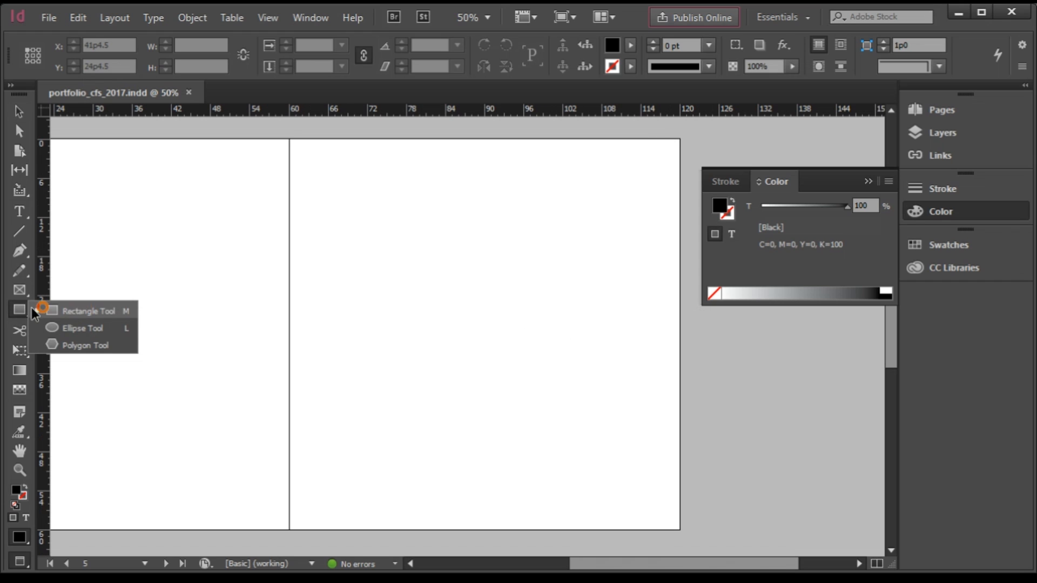
click(21, 289)
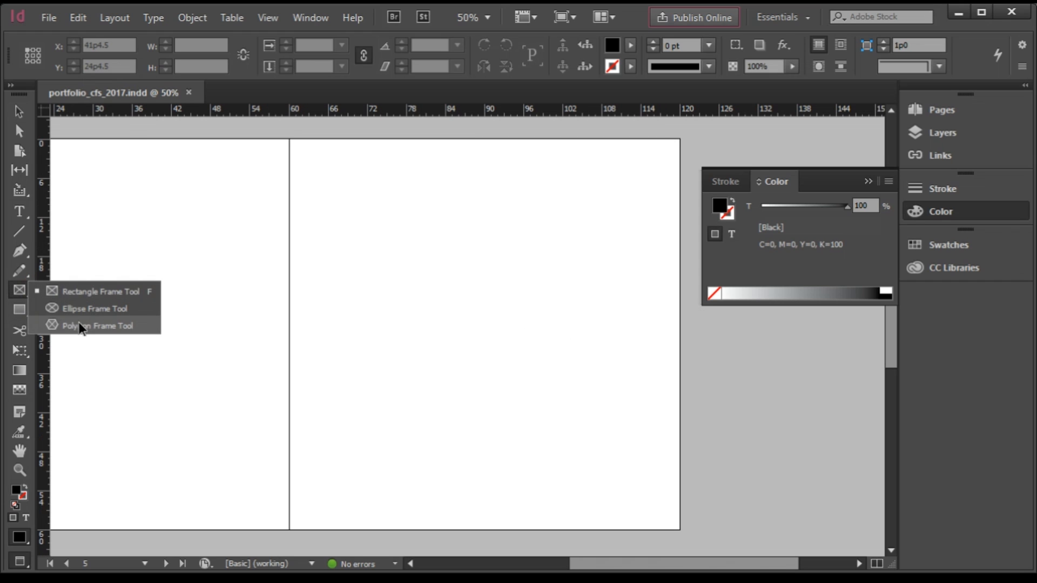
click(102, 308)
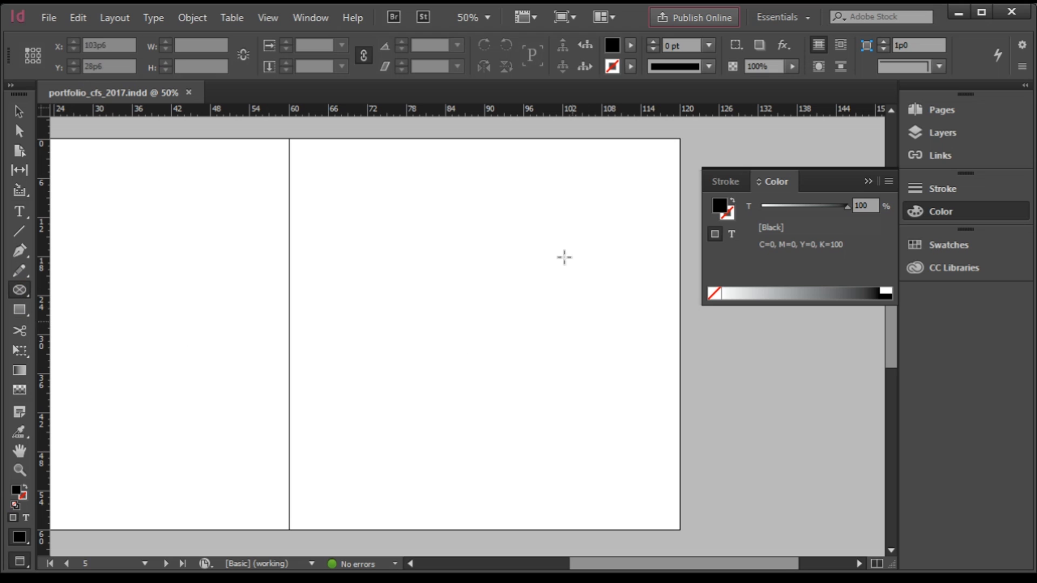
drag(439, 198, 502, 292)
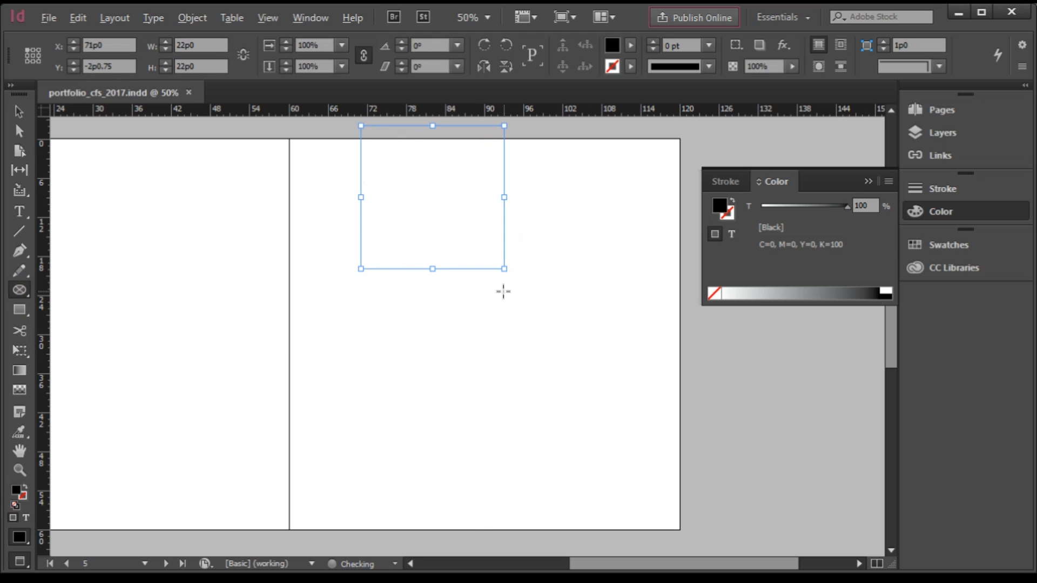
click(18, 111)
drag(447, 217, 486, 317)
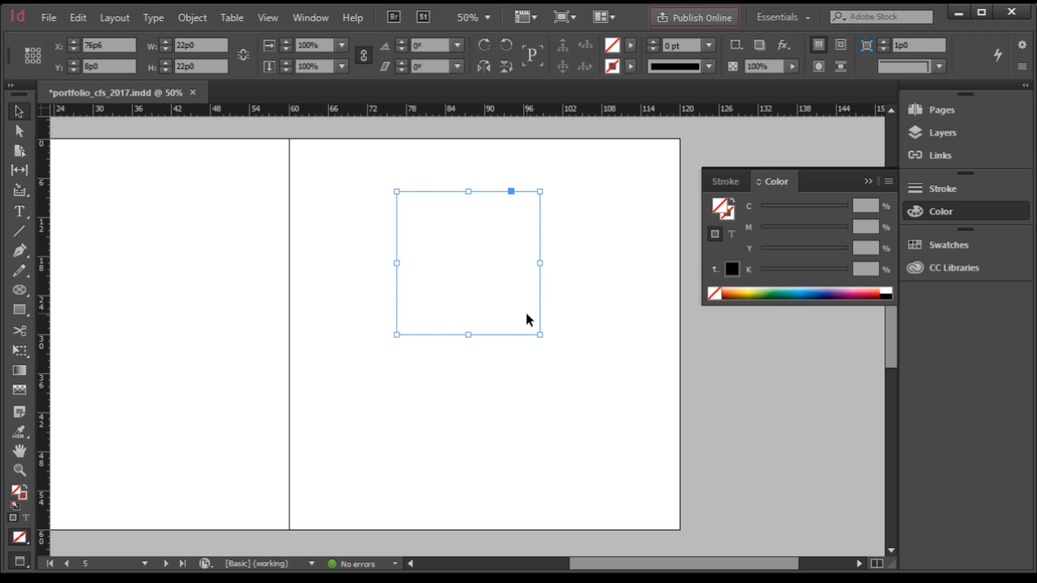
click(589, 306)
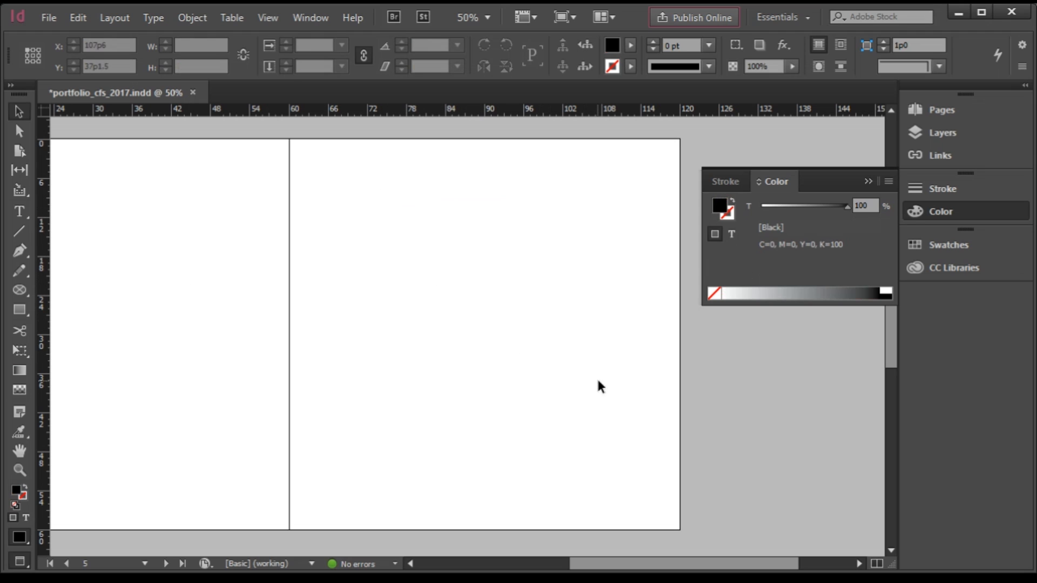
Switch the screen mode to Normal and move the circular frame to about X 80p6, Y 7p0, centred over the middle column.
click(396, 213)
click(550, 21)
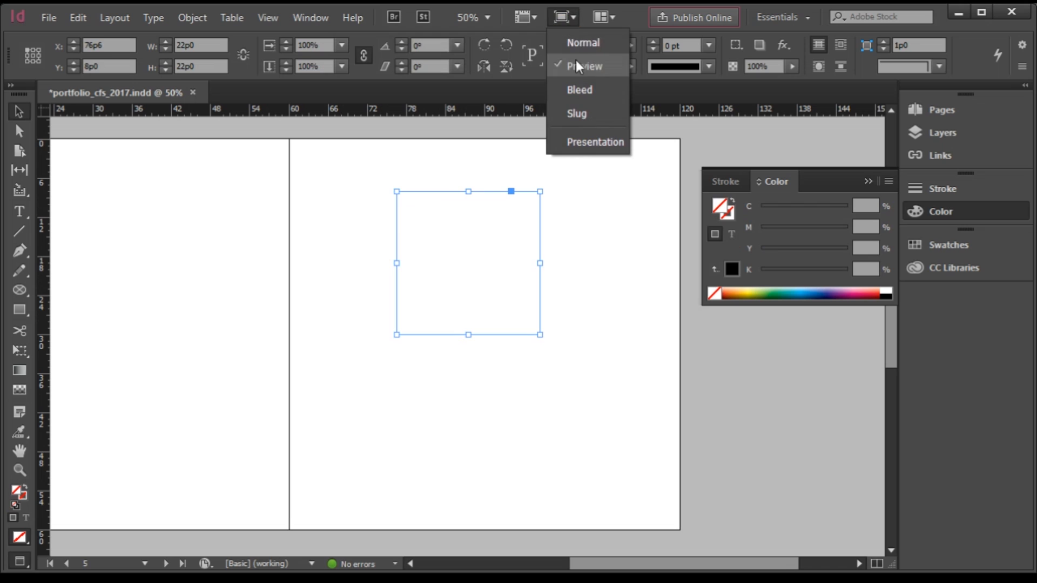
click(572, 42)
click(623, 291)
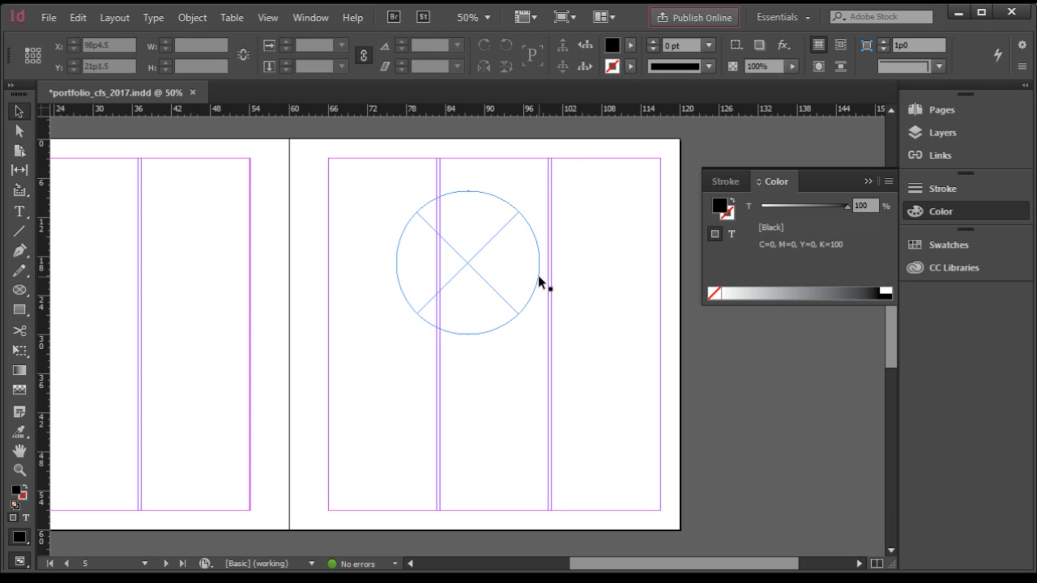
drag(538, 277, 566, 277)
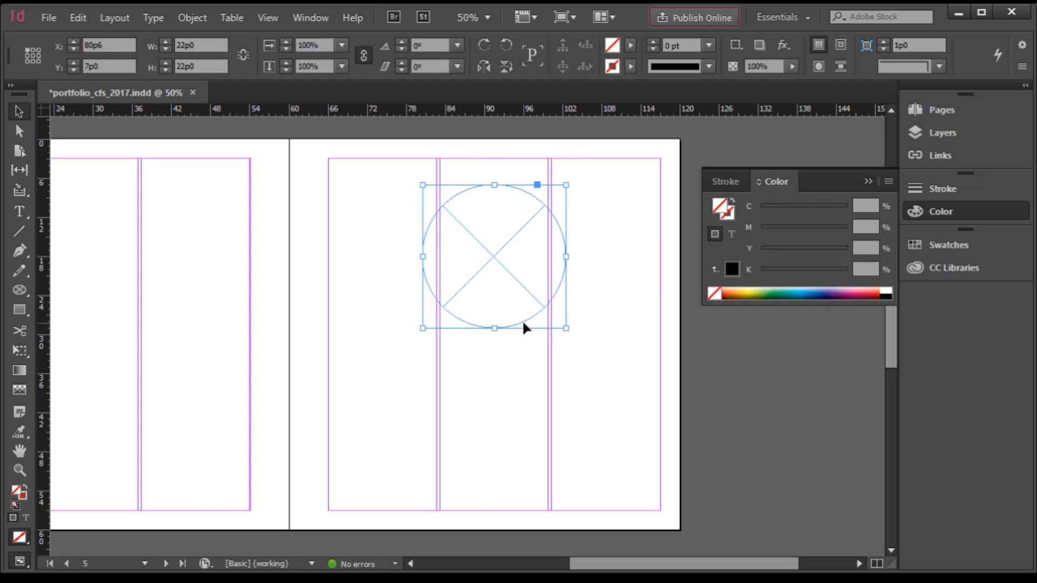
Place the photo IMG_8812 from the images folder into the circular frame.
key(ctrl+d)
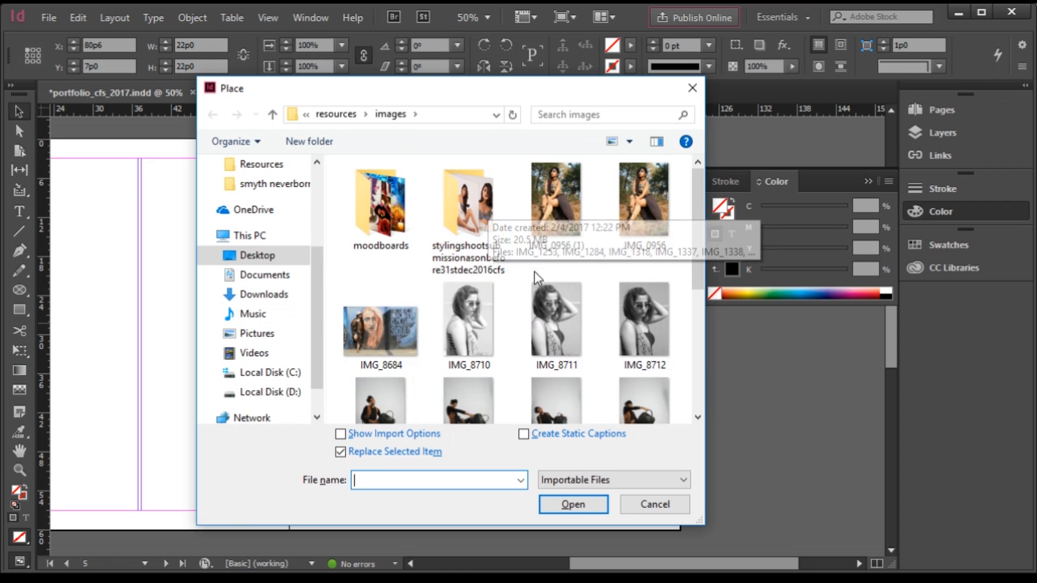
scroll(504, 289, down, 10)
scroll(505, 289, up, 10)
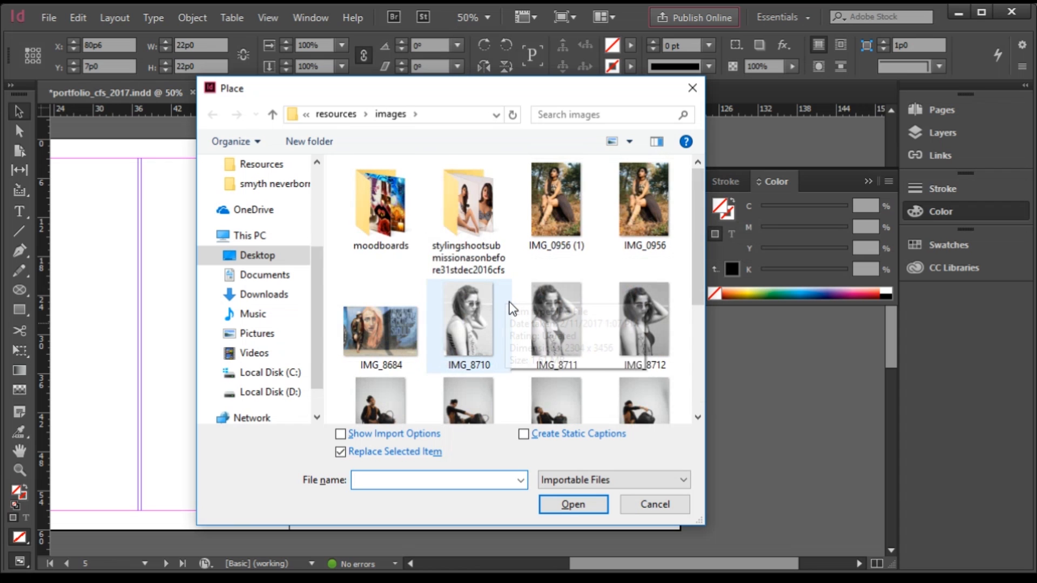
click(466, 197)
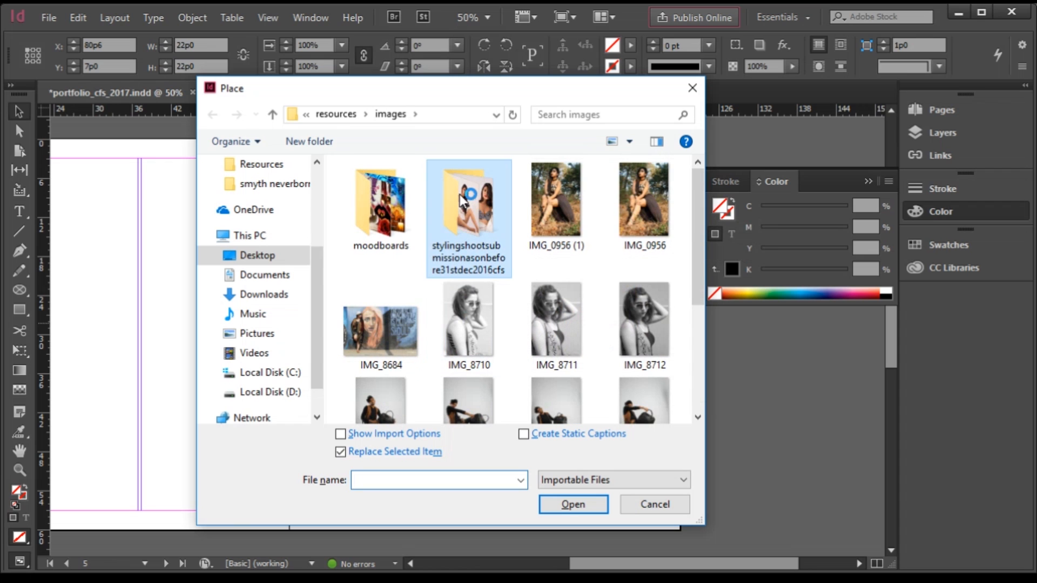
double_click(482, 216)
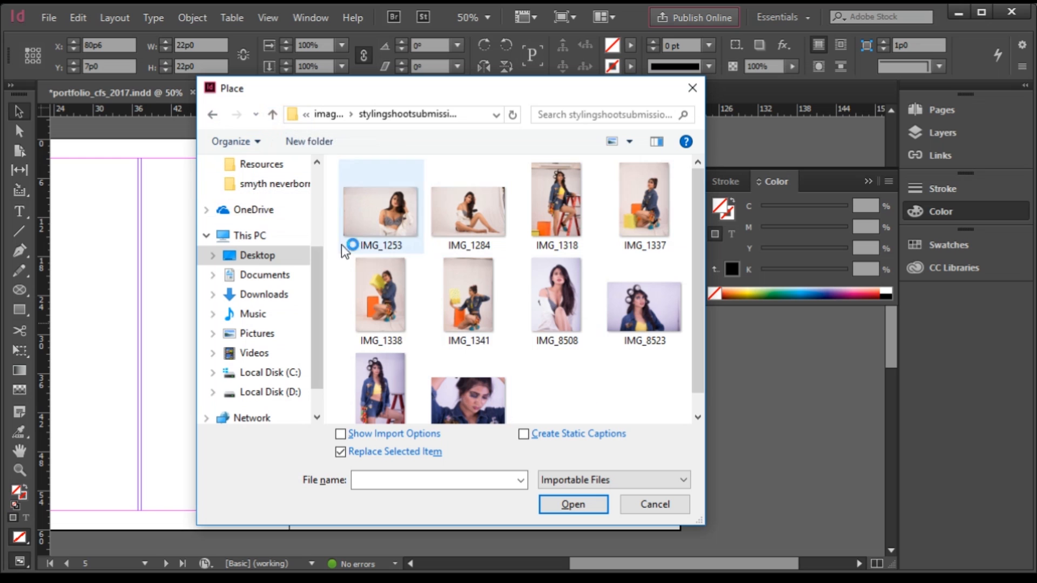
click(274, 115)
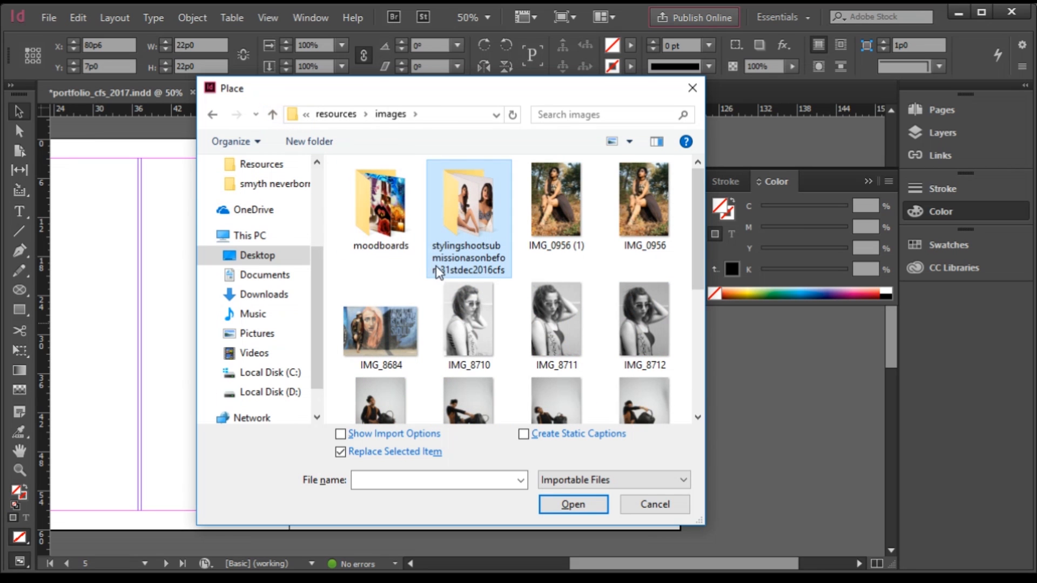
scroll(578, 373, down, 1)
scroll(582, 373, down, 2)
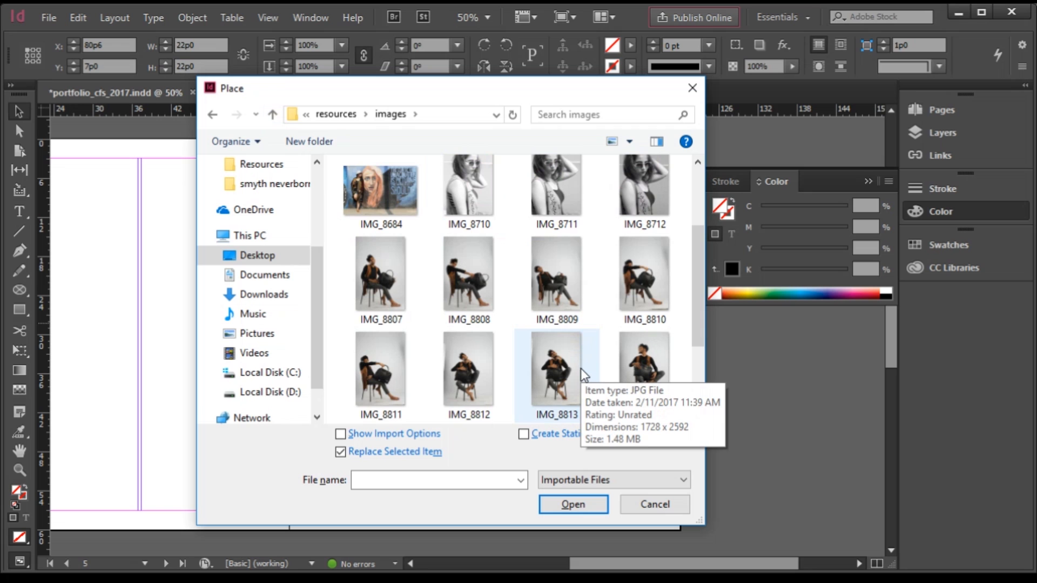
double_click(468, 365)
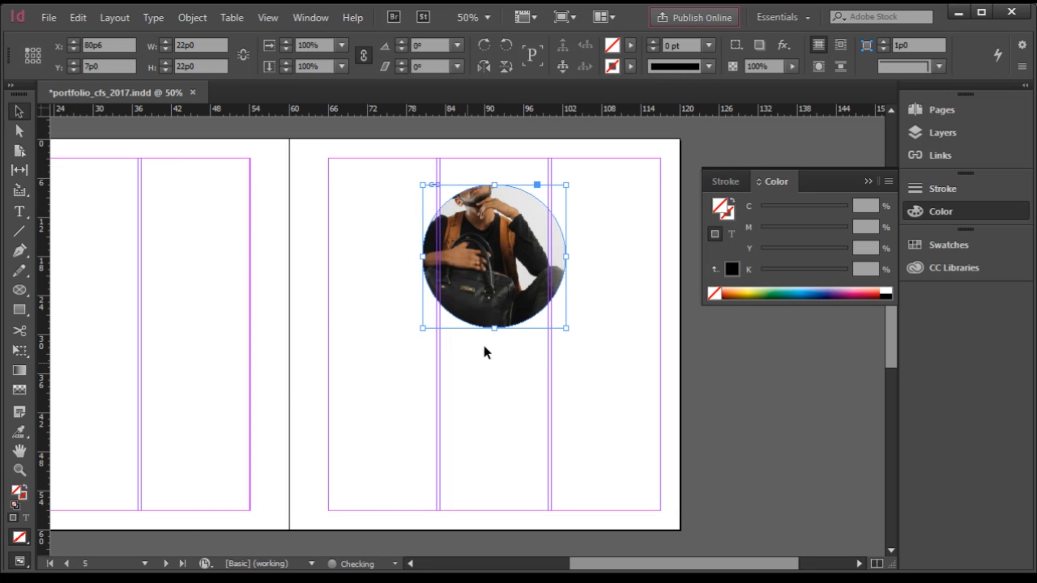
Reposition the photo inside the circular frame so the man's whole head and upper body fit within the circle.
drag(494, 257, 510, 301)
drag(498, 264, 510, 253)
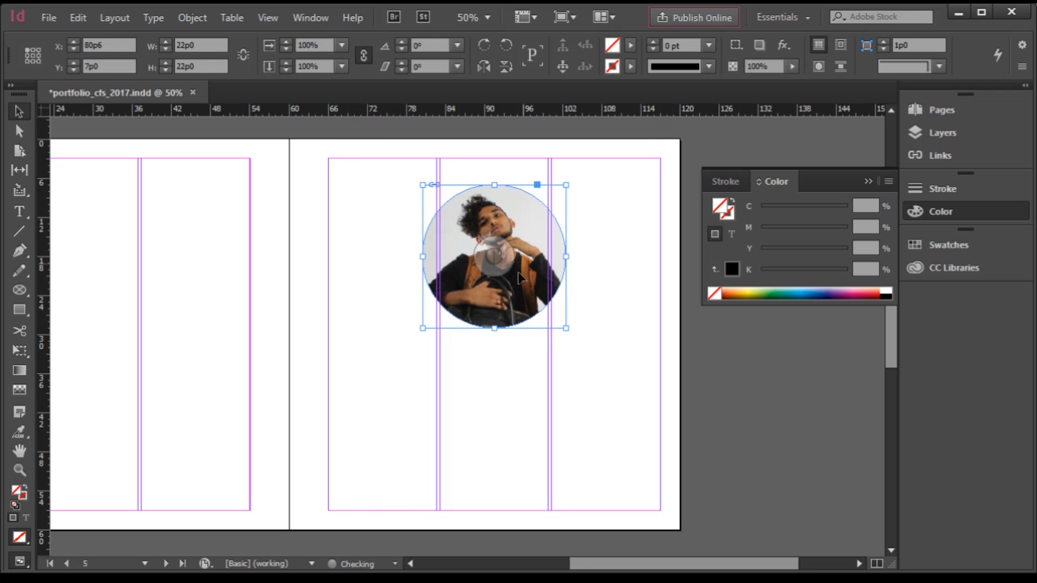
click(628, 382)
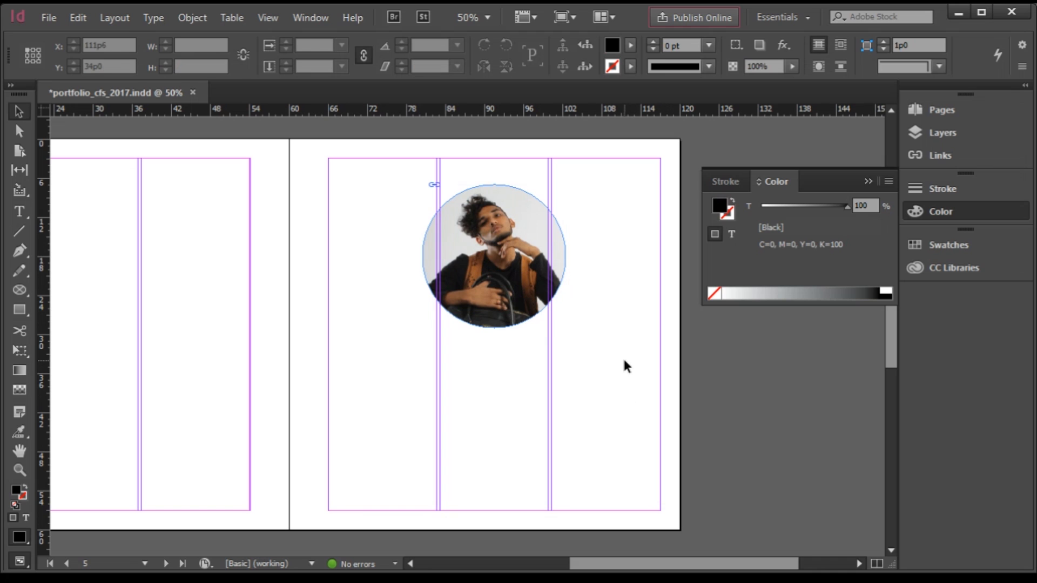
scroll(648, 371, down, 1)
scroll(642, 368, up, 1)
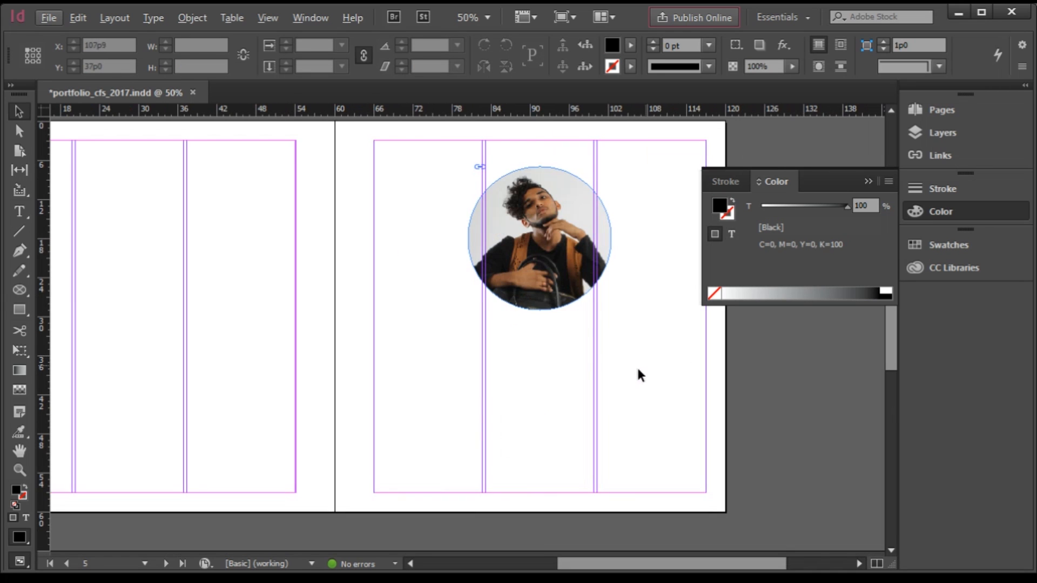
scroll(621, 364, up, 2)
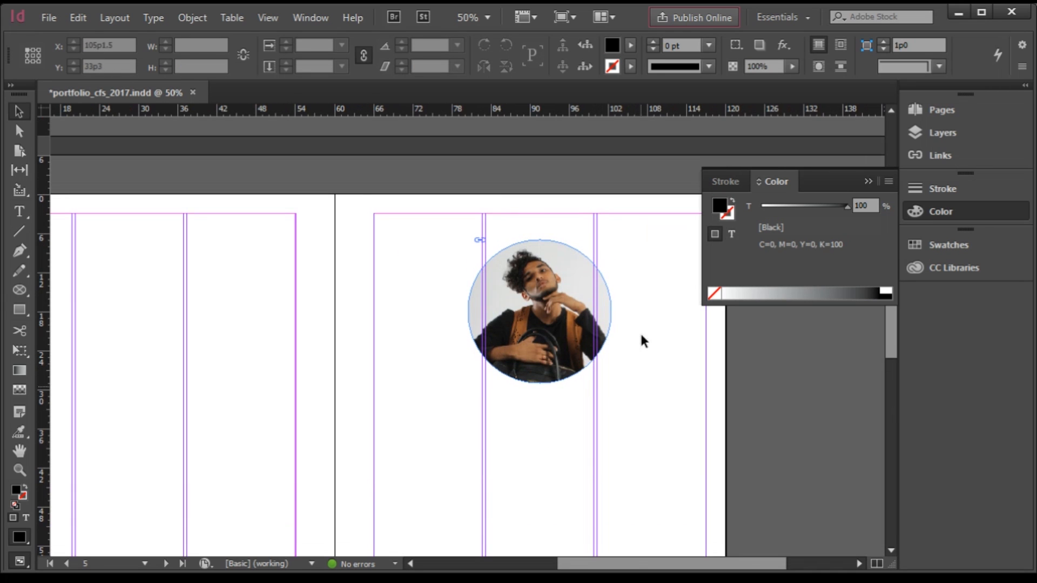
Examine the circular photo on page 5 in Preview screen mode and return to Normal screen mode.
scroll(639, 331, up, 3)
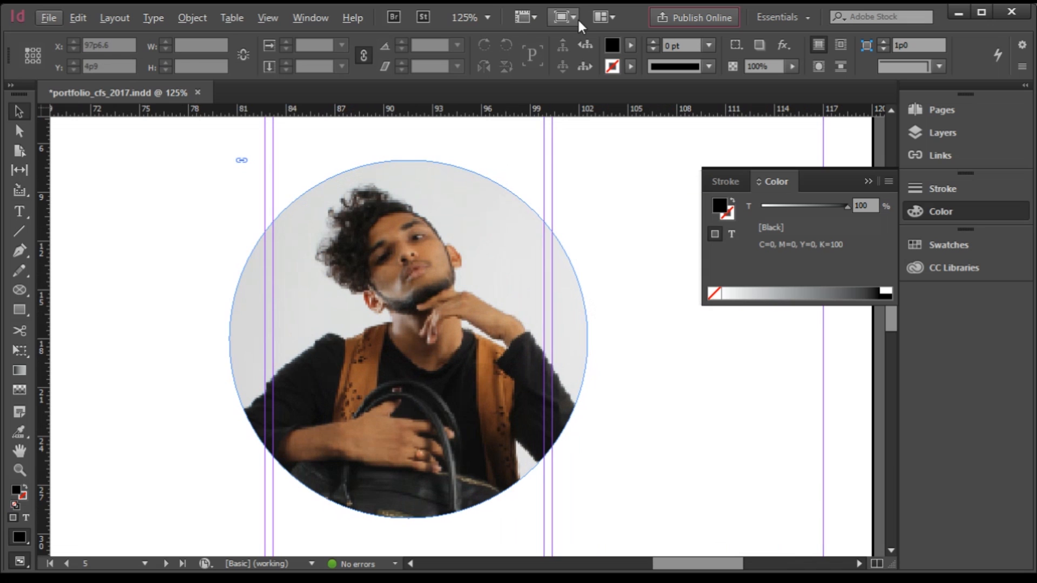
click(576, 18)
click(584, 63)
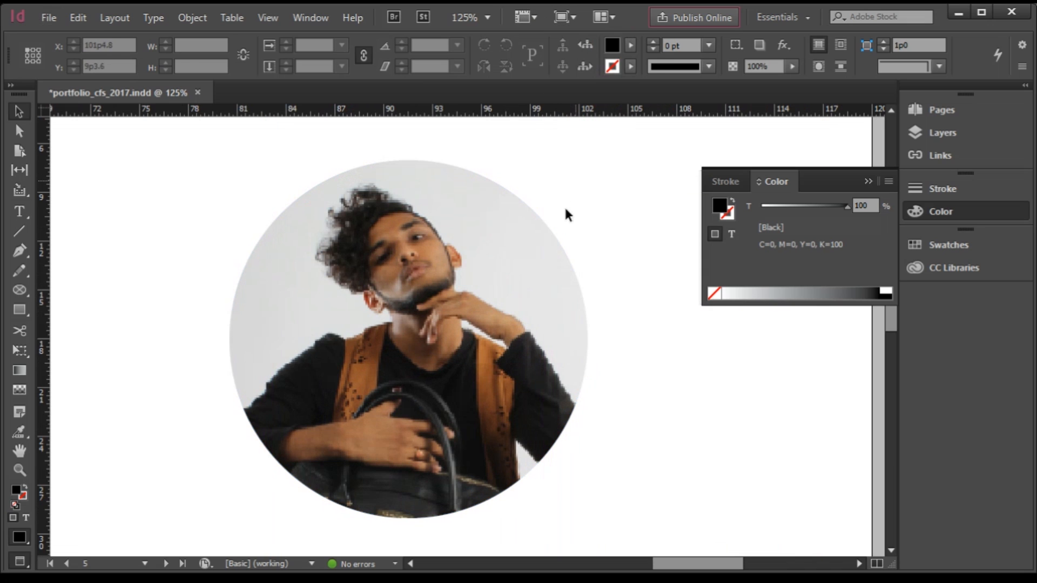
click(564, 264)
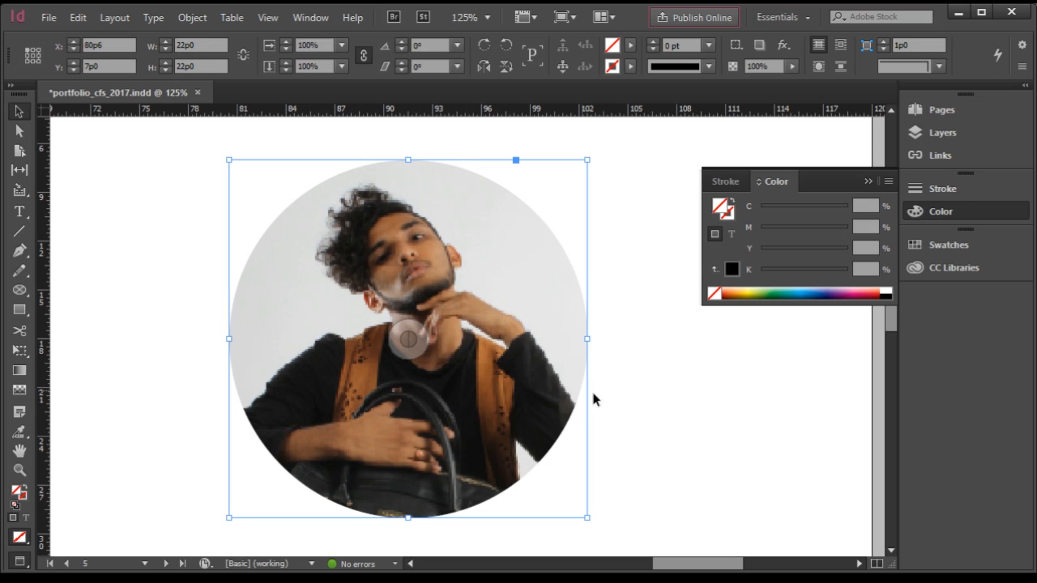
click(643, 394)
scroll(414, 279, down, 1)
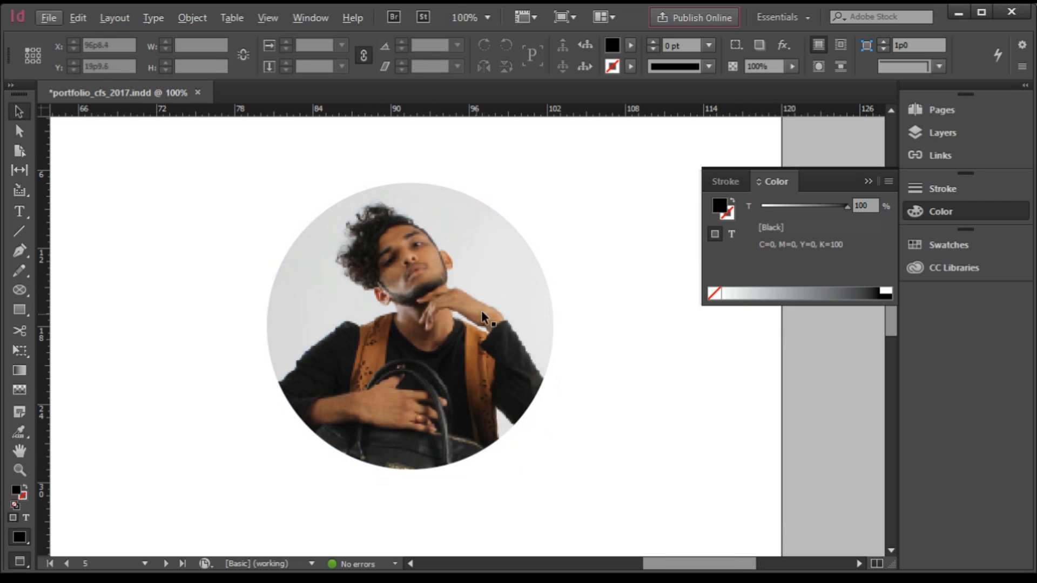
scroll(502, 333, down, 3)
scroll(545, 378, down, 2)
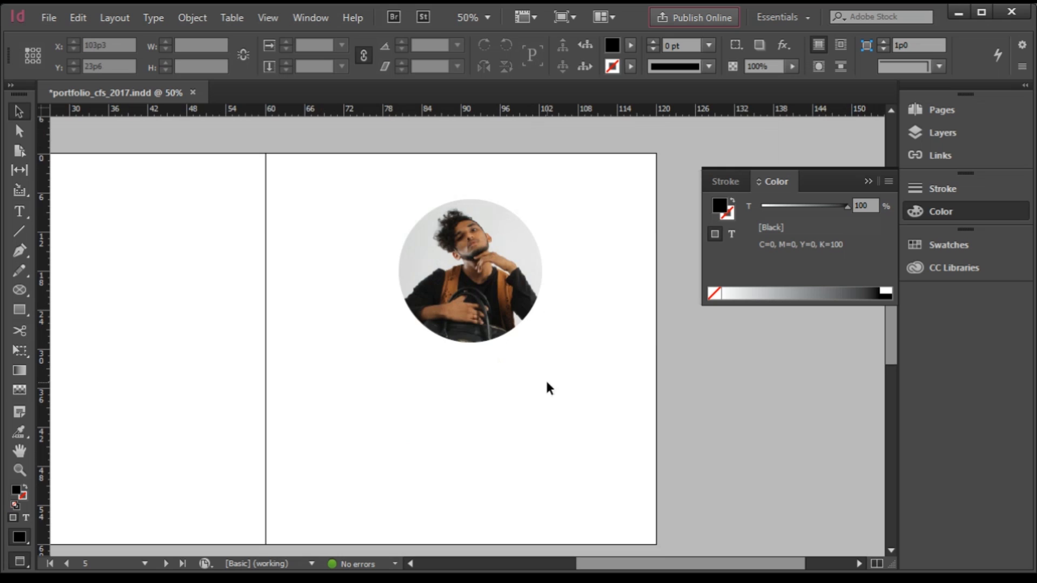
scroll(547, 382, down, 3)
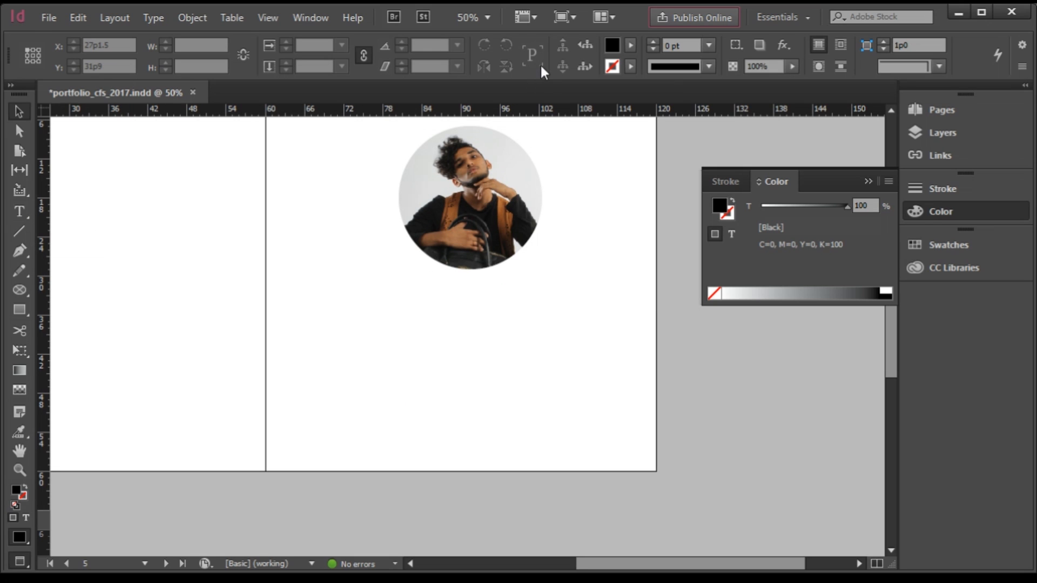
click(565, 18)
click(567, 40)
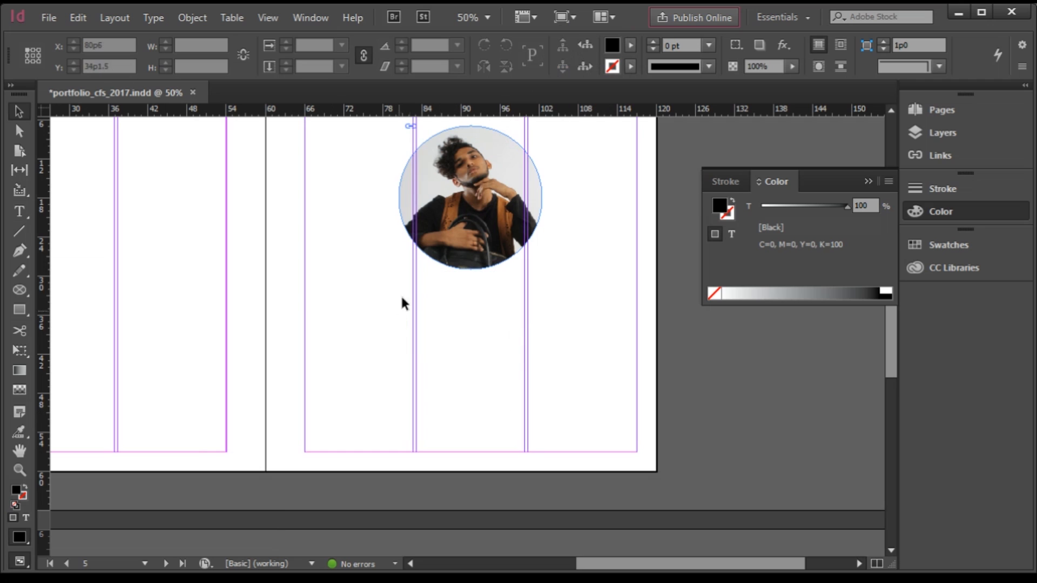
Draw a text frame about 51p0 by 25p4.5 across the three columns at the photo's lower edge on page 5 and fill it with placeholder text.
click(15, 209)
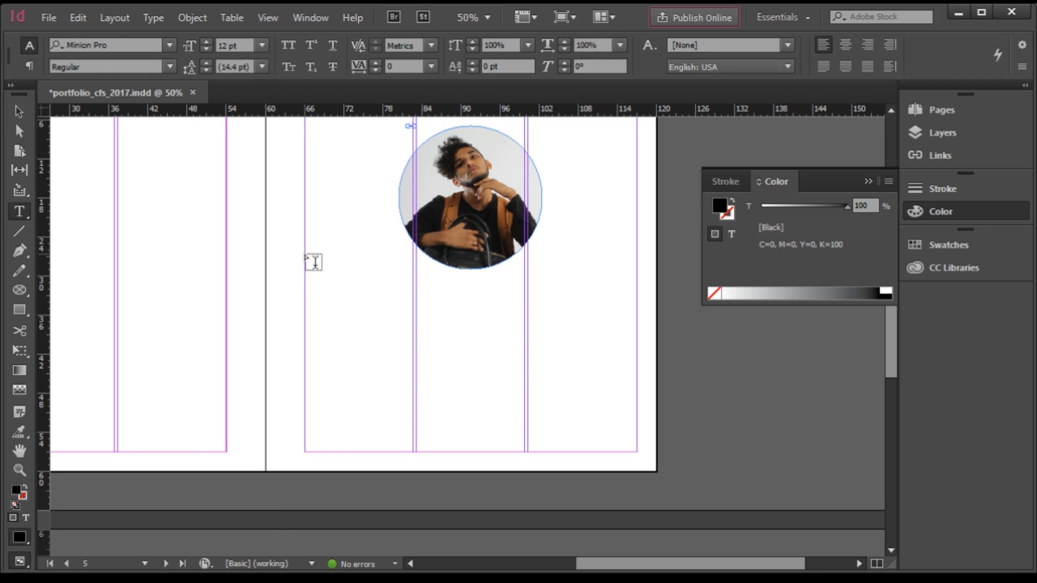
drag(304, 256, 635, 422)
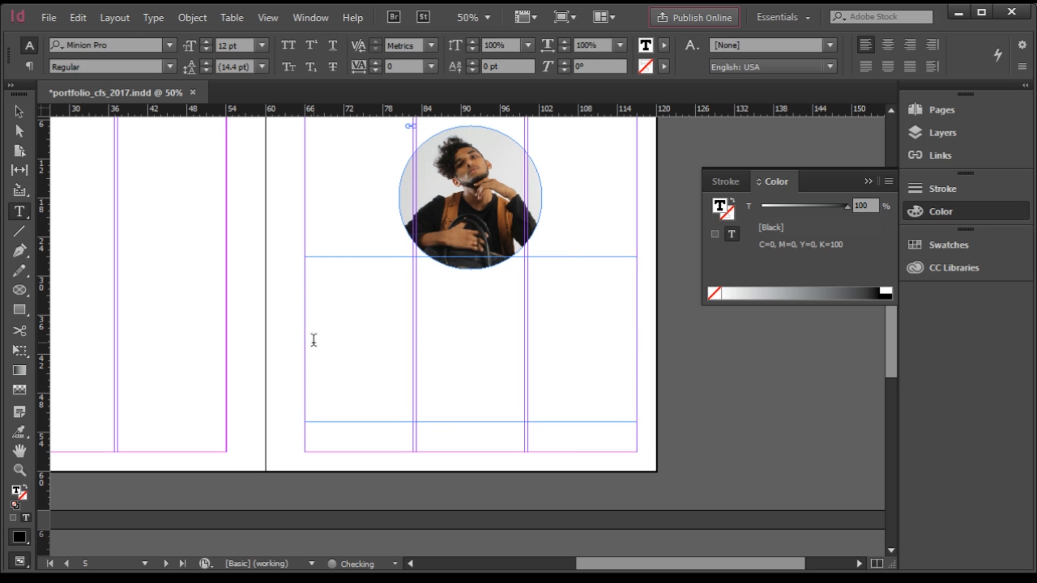
click(157, 19)
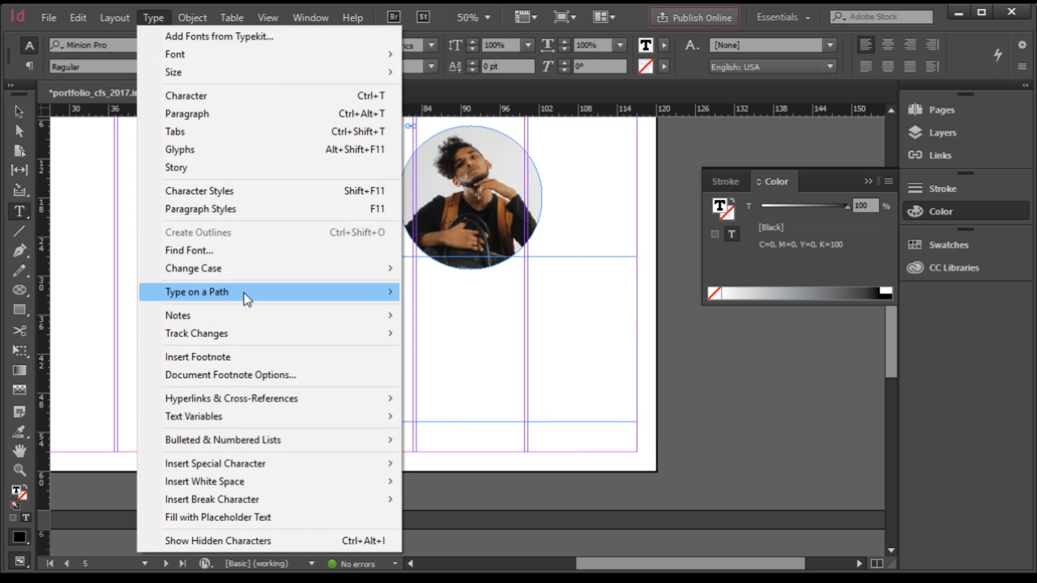
click(258, 517)
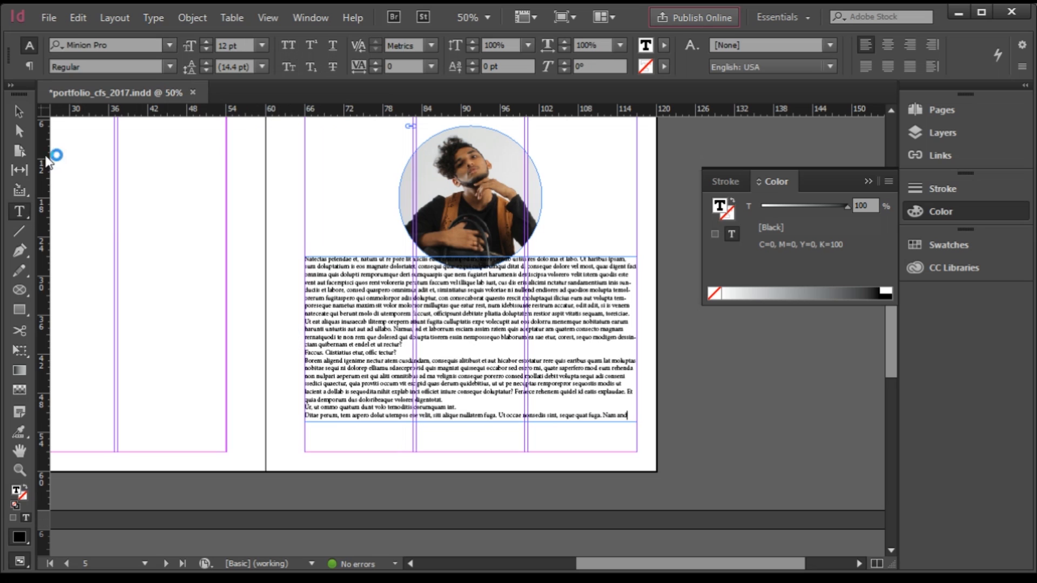
Lower the body text frame's top edge to about Y 31p9 and extend its bottom edge to a height of about 23p3.
click(19, 111)
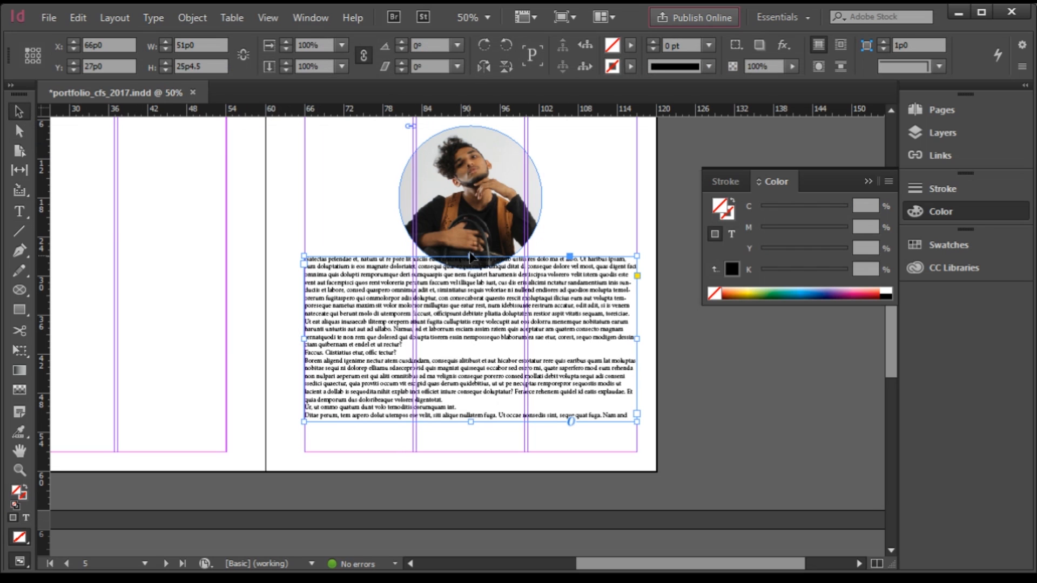
drag(471, 256, 470, 287)
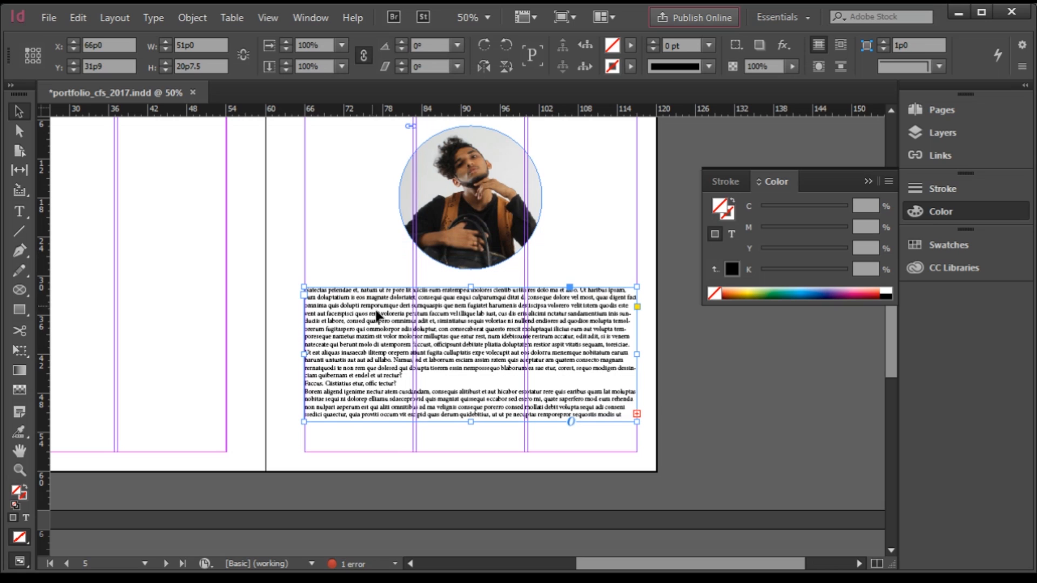
drag(471, 422, 470, 439)
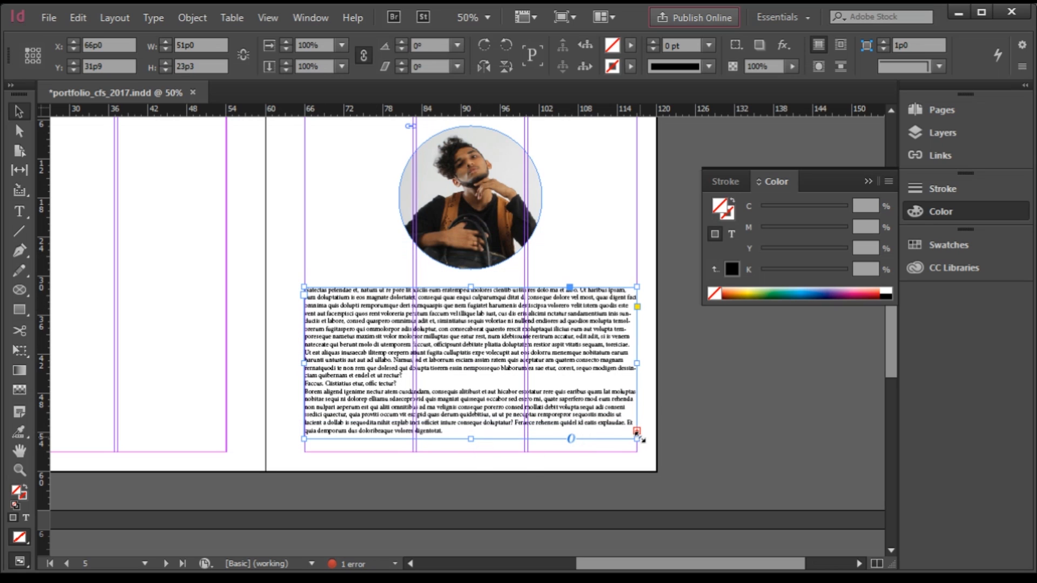
Delete the long placeholder paragraph that follows the line "Faccus. Cistiatius etur, offic tectur?" in the body text.
double_click(398, 409)
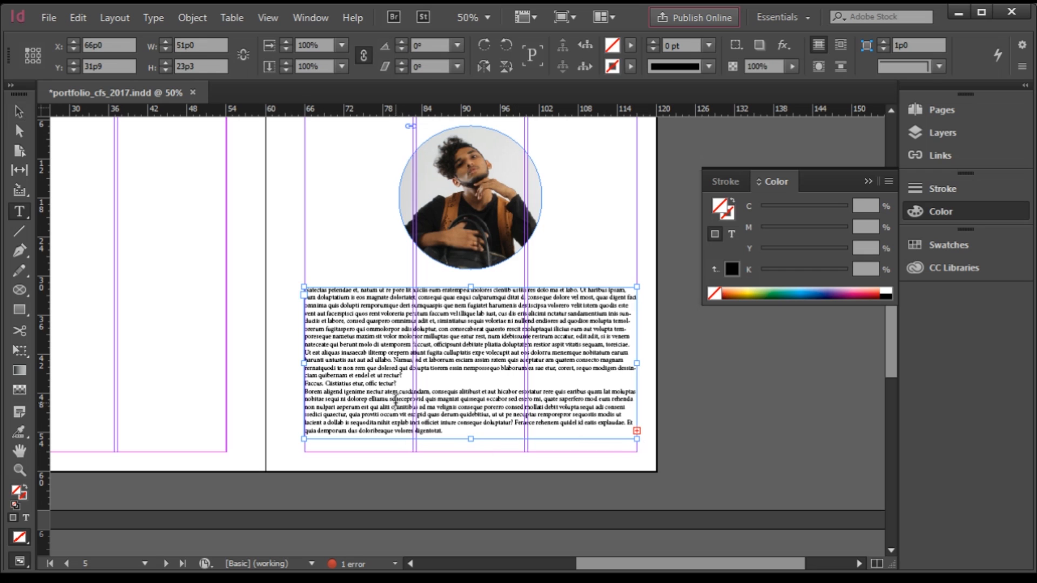
drag(400, 384, 502, 473)
text(Ur, ut ommo quatum dunt volo temoditis corumquam int. Ditae perum, tem apero dolut utempos ese velit, siti alique nullatem fuga. Ut occae nonsedis sint, seque quat fuga. Nam and)
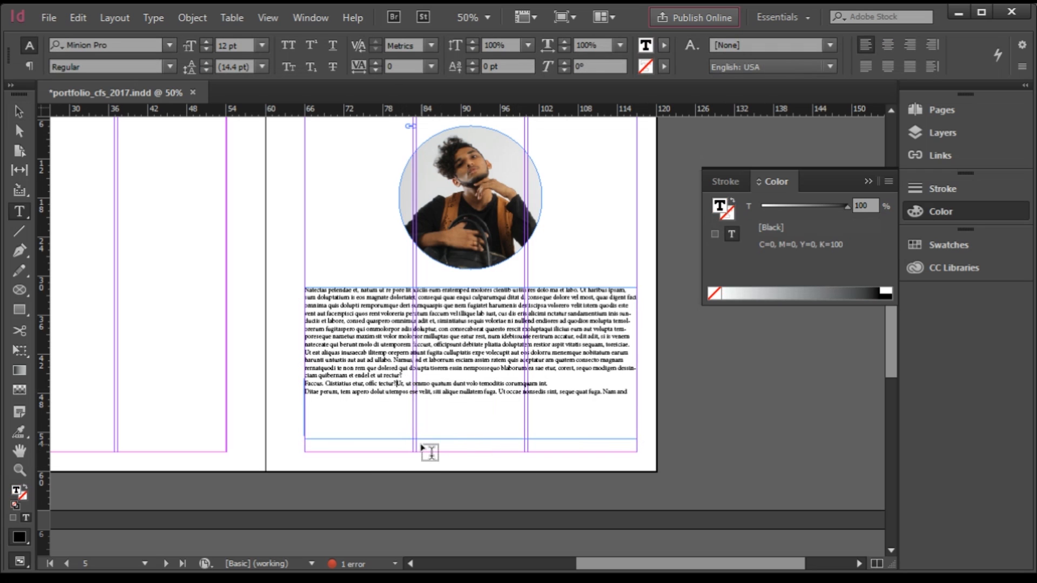
click(19, 112)
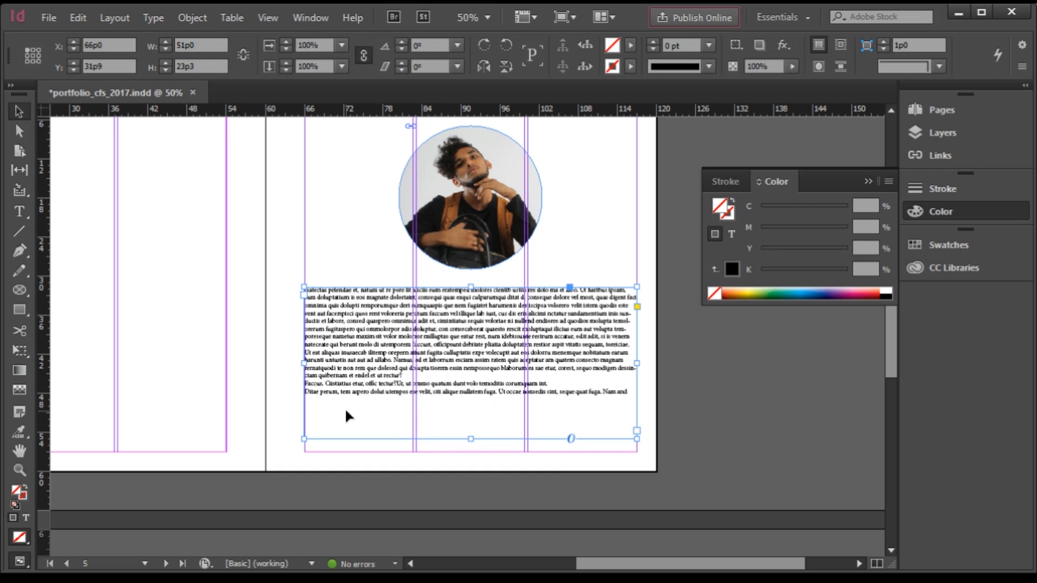
click(343, 254)
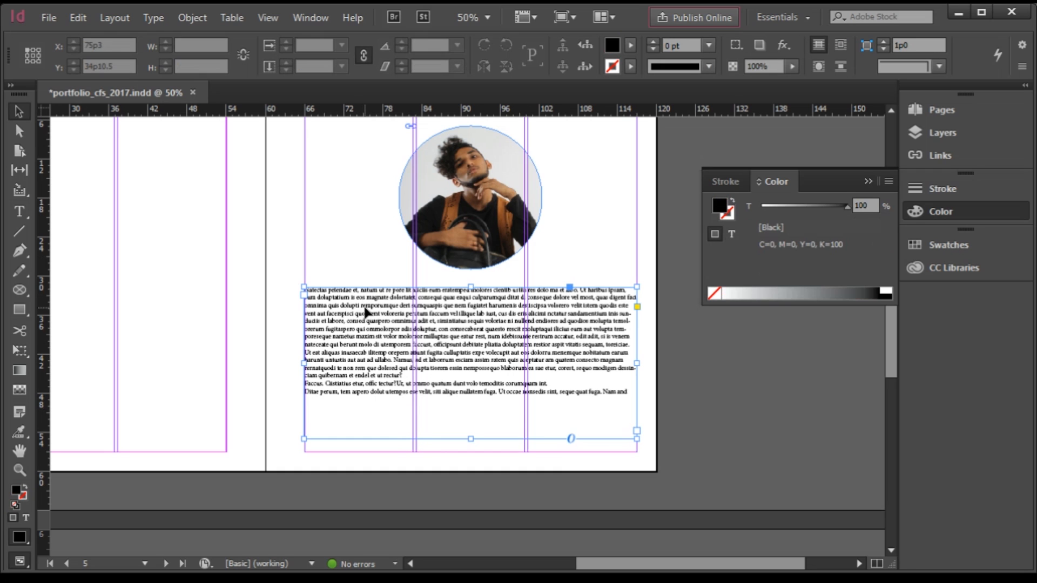
Split the body text frame into 2 columns with Preview enabled and shorten the frame to a height of about 17p9.
click(357, 311)
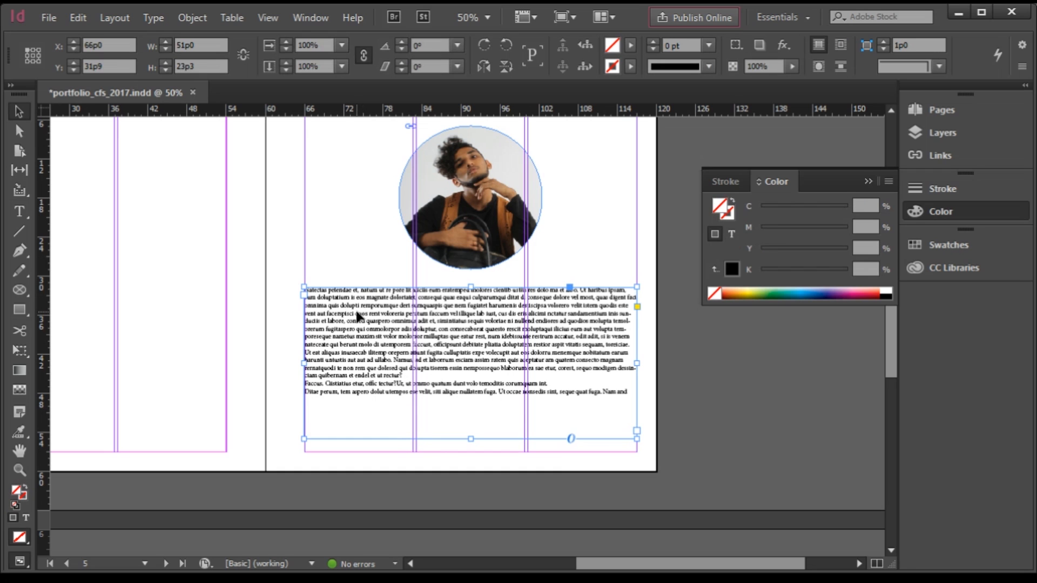
key(ctrl+b)
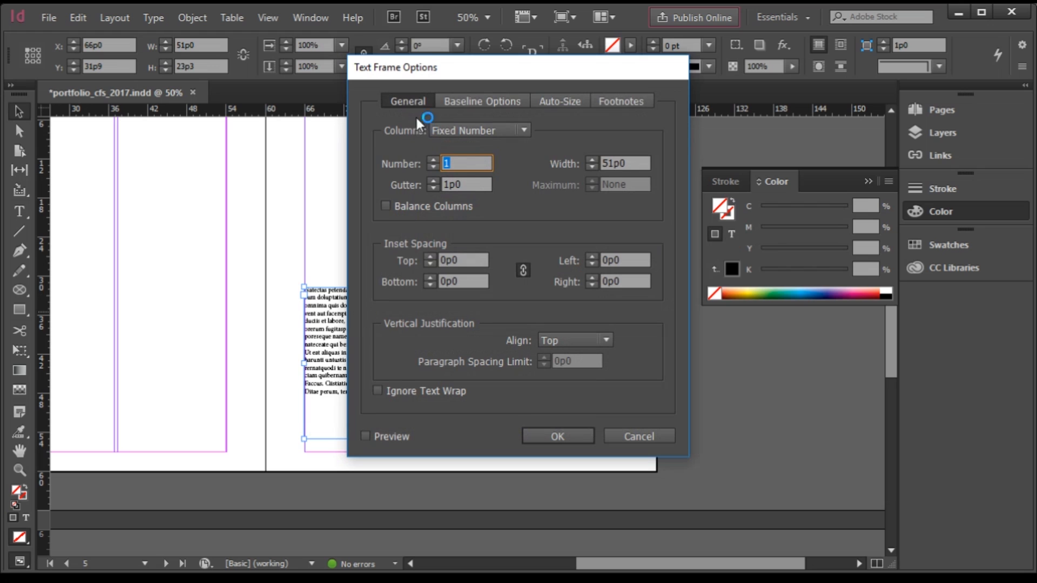
drag(389, 70, 319, 123)
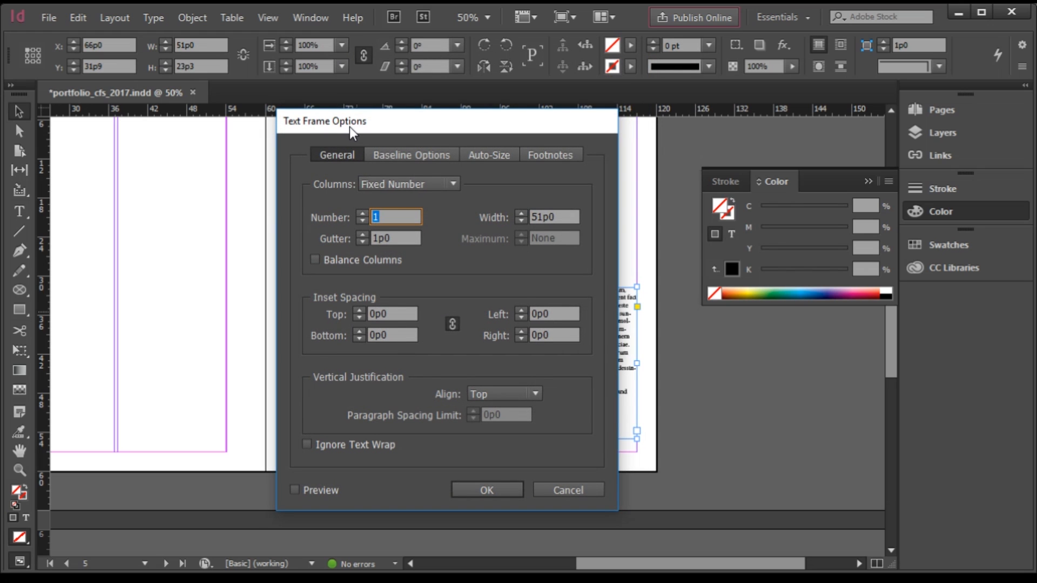
drag(349, 127, 201, 131)
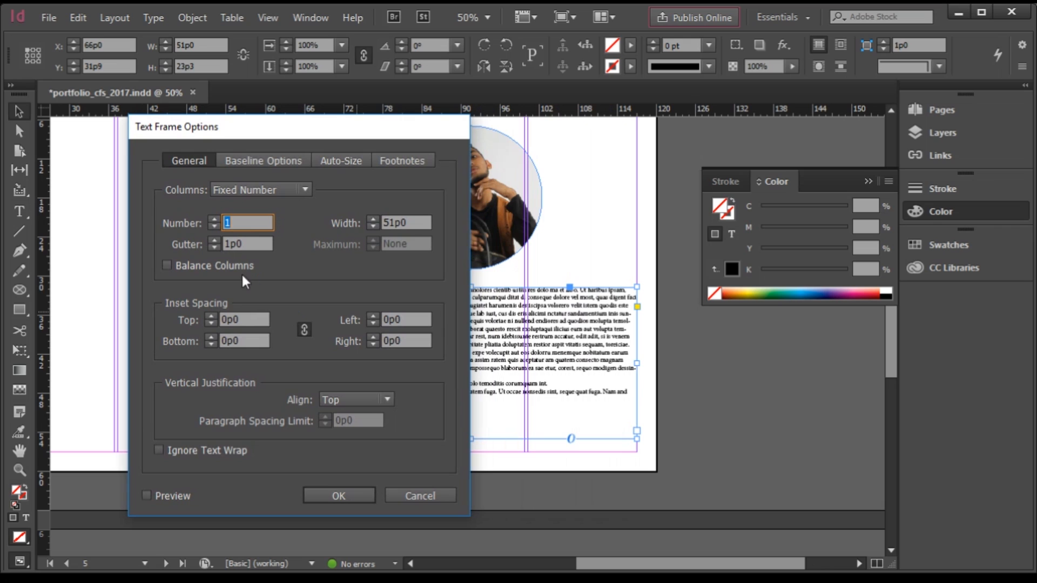
click(214, 219)
click(214, 219)
drag(235, 135, 646, 184)
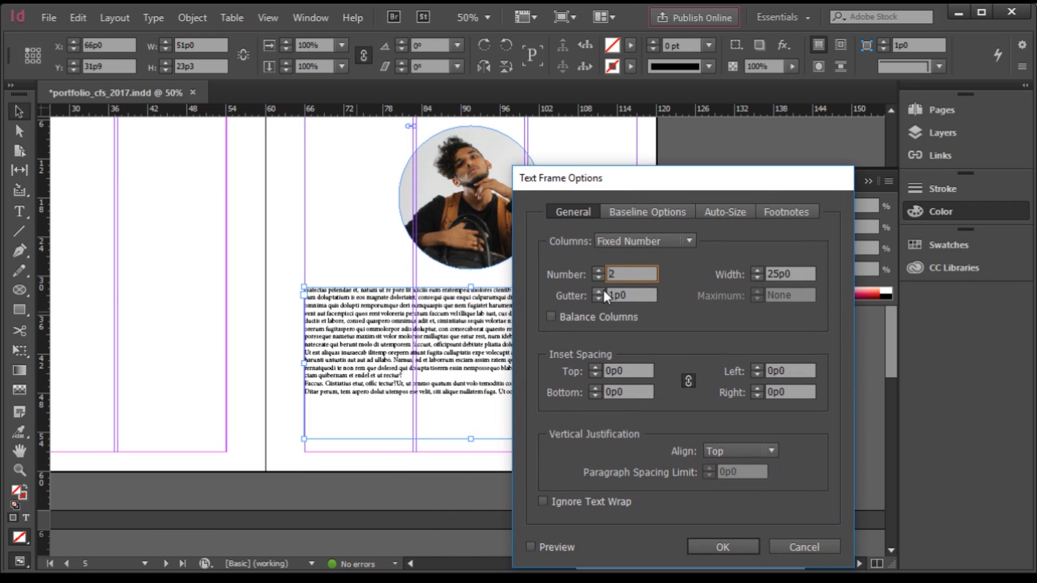
click(555, 543)
drag(603, 173, 764, 195)
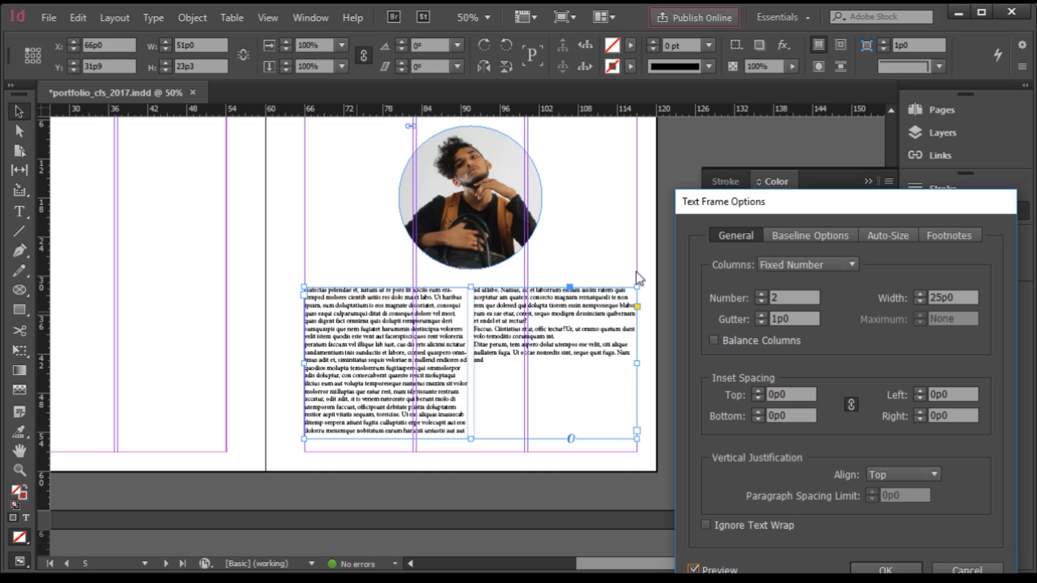
drag(780, 205, 609, 192)
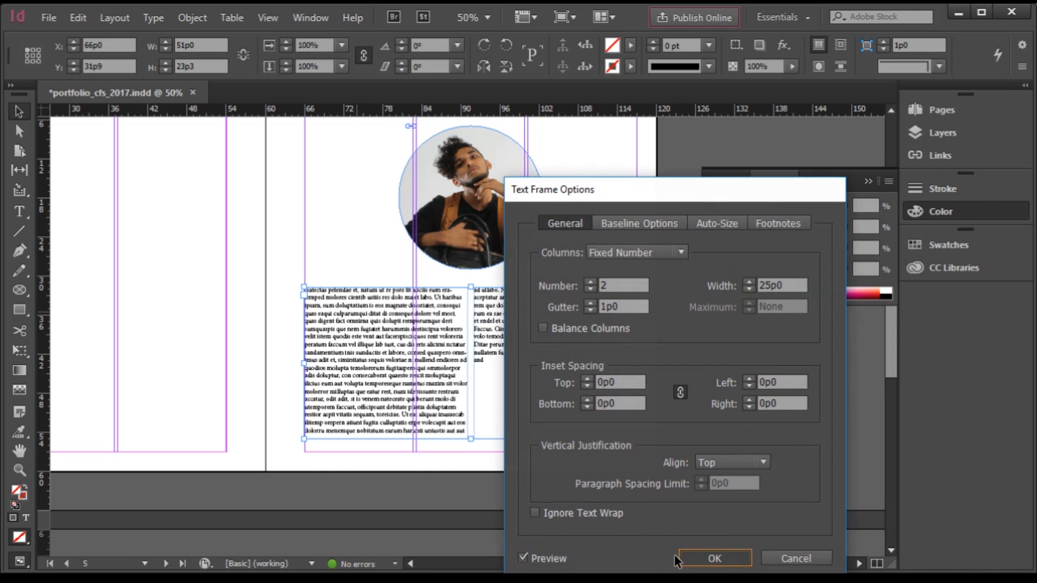
click(704, 558)
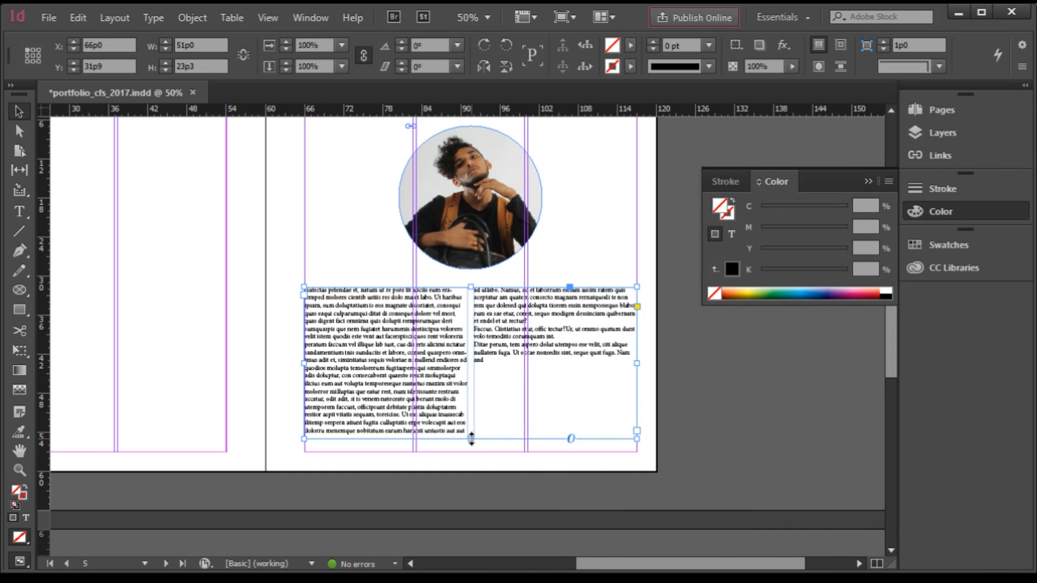
drag(471, 439, 472, 406)
click(470, 410)
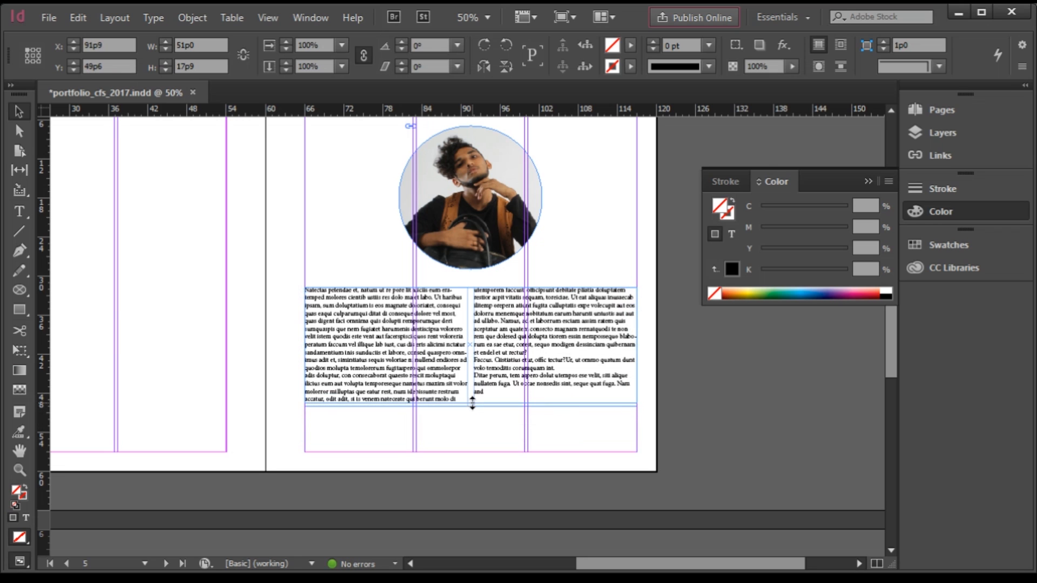
Draw a caption text frame about 13p3.6 by 1p4.8 directly under the circular photo and fill it with placeholder text.
key(ctrl+equal)
key(t)
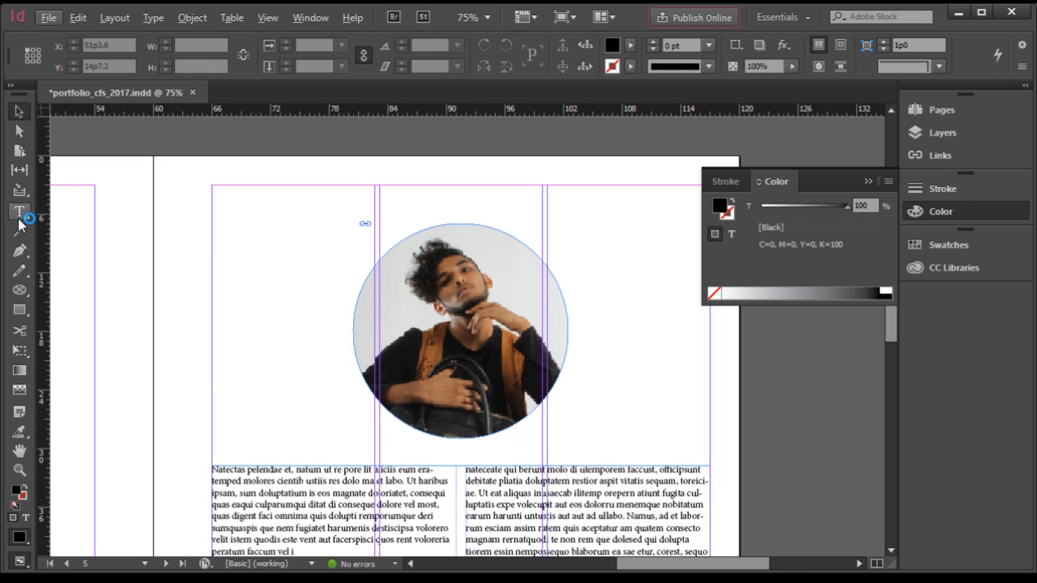
drag(400, 439, 530, 452)
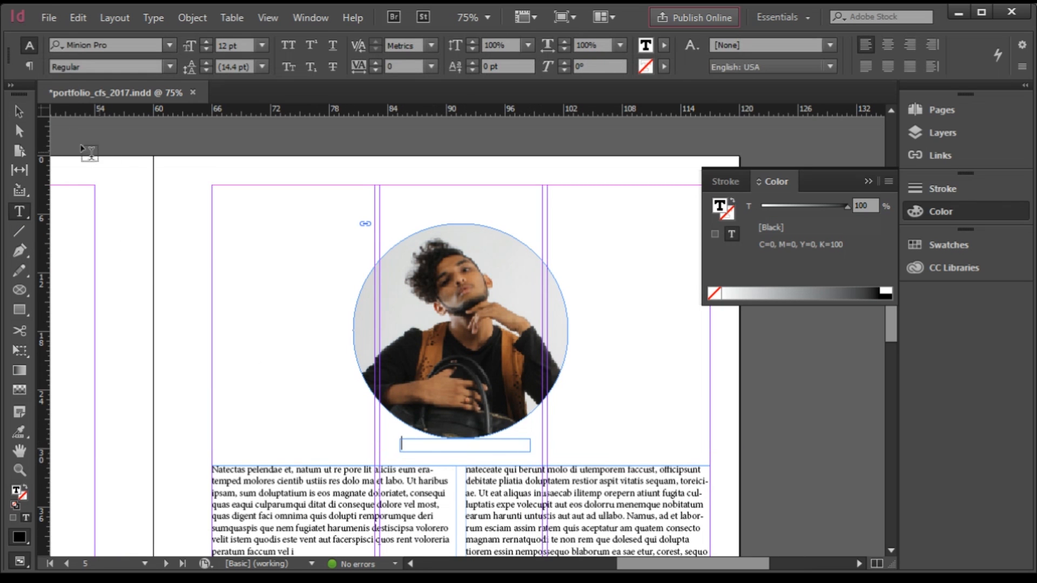
click(19, 111)
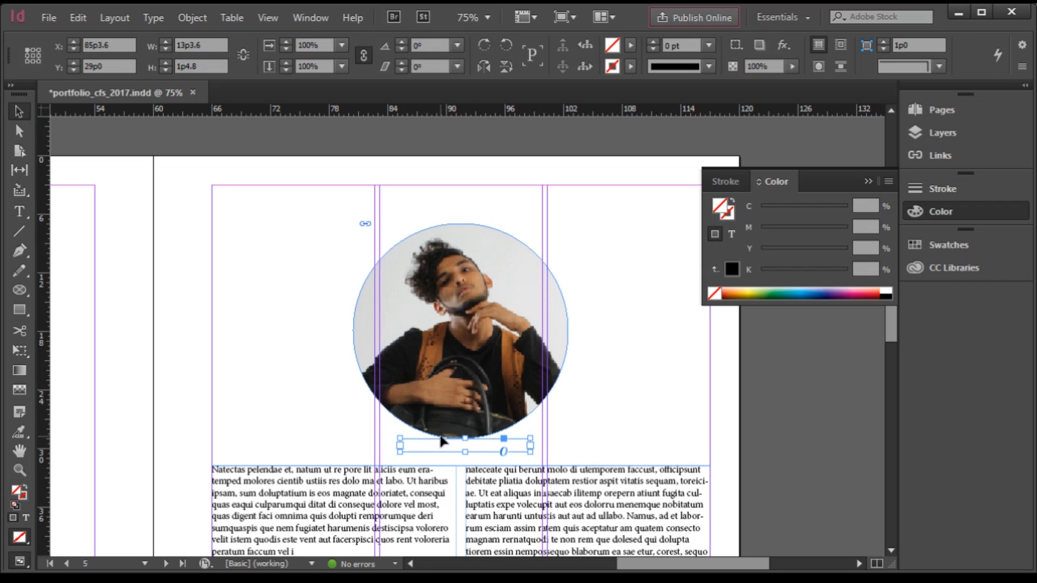
click(153, 18)
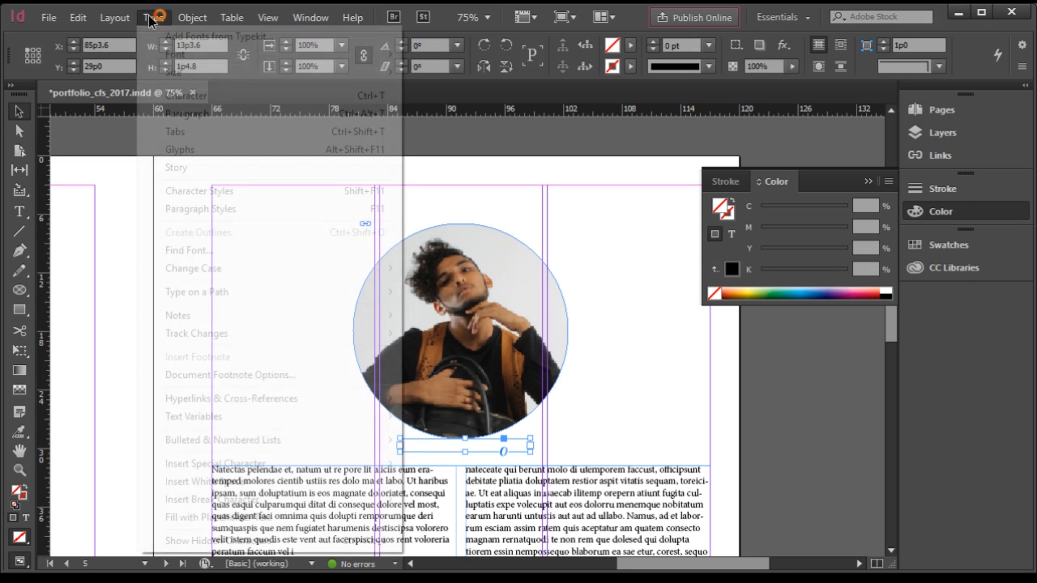
click(264, 518)
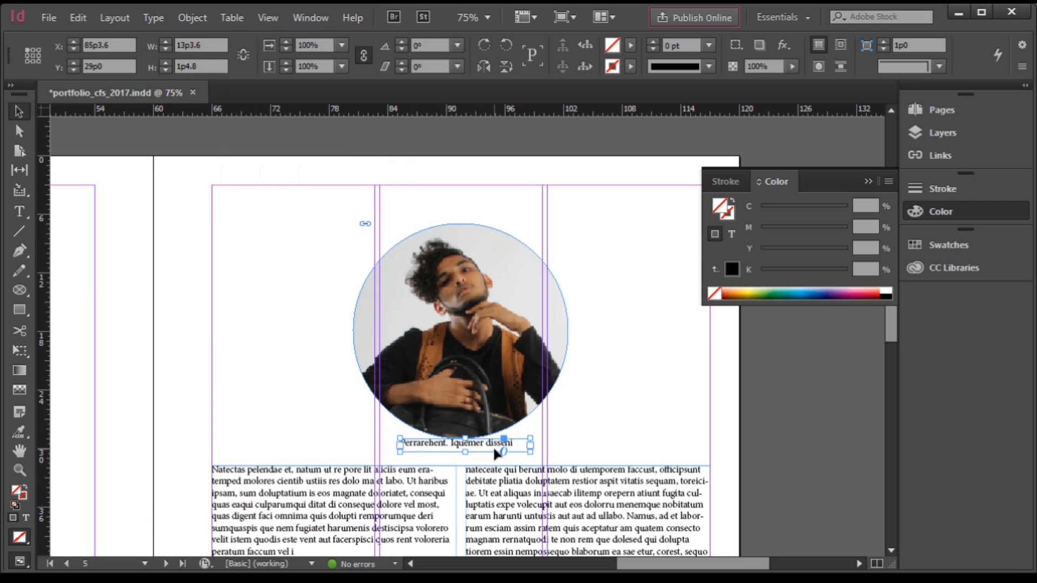
Move the caption frame to about X 84p10.2, Y 29p3.6 under the circular photo and centre its text.
drag(494, 448, 493, 461)
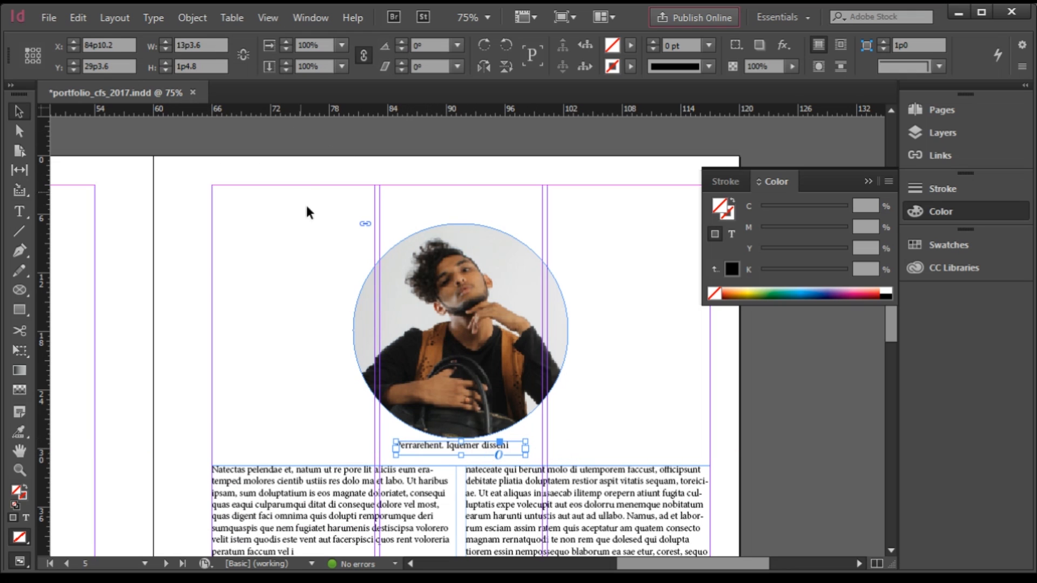
double_click(486, 446)
drag(513, 447, 345, 438)
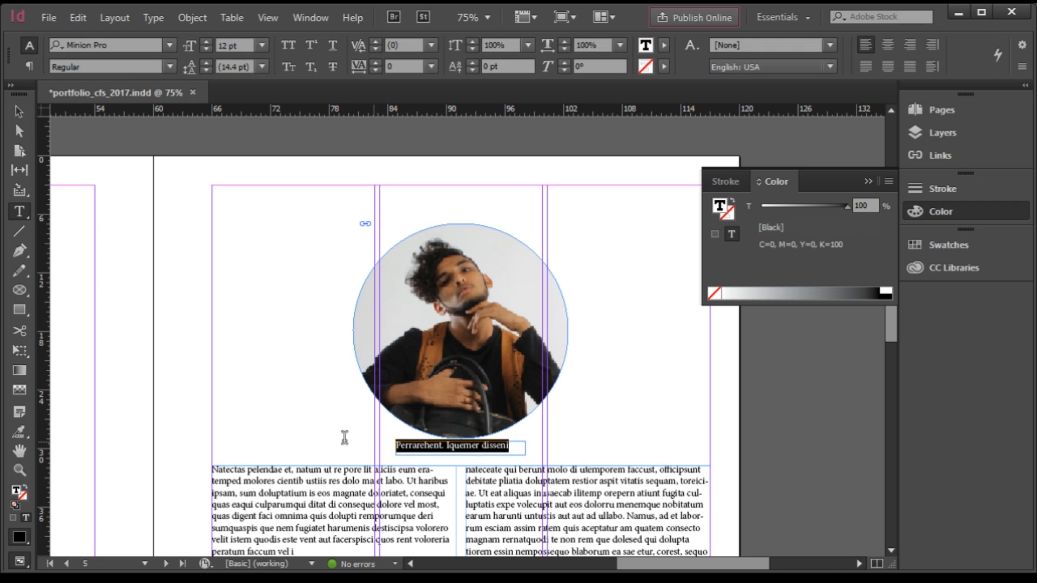
click(888, 45)
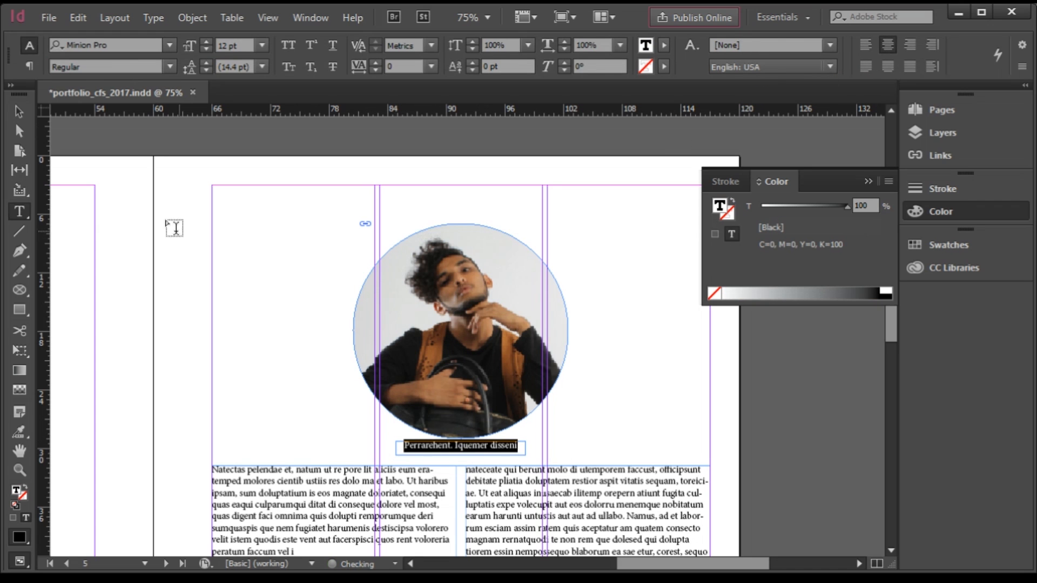
Shift the caption frame slightly down from the circular photo and enlarge it about its centre to about 19p7.2 by 2p0.6.
click(18, 114)
scroll(486, 459, up, 2)
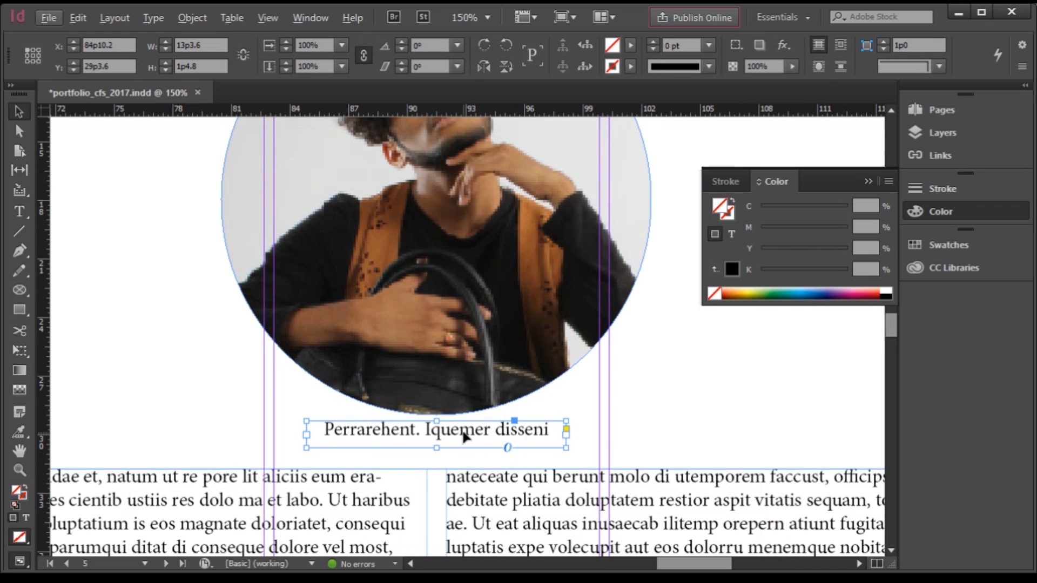
drag(463, 437, 465, 444)
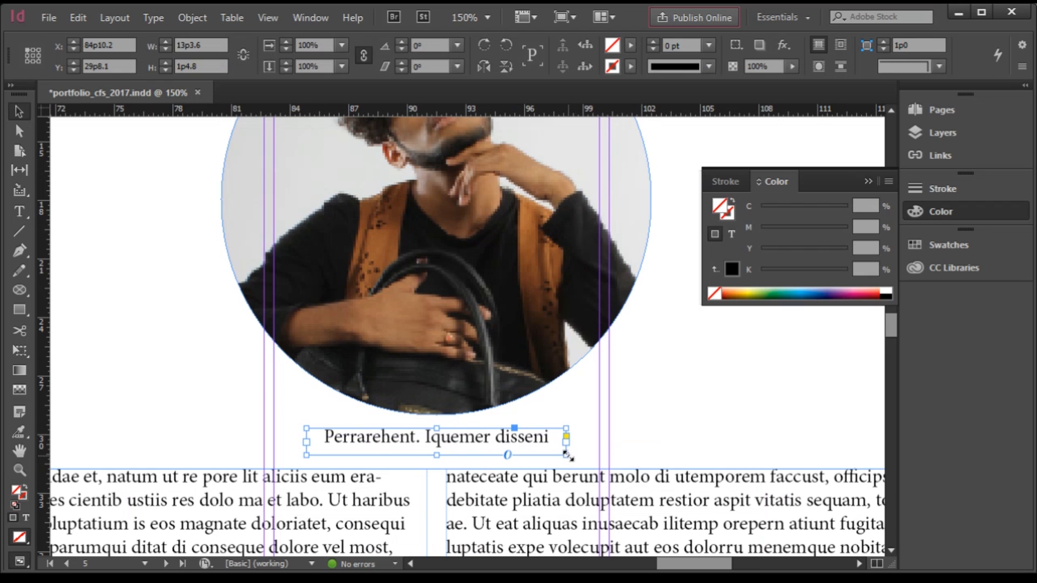
drag(566, 456, 628, 462)
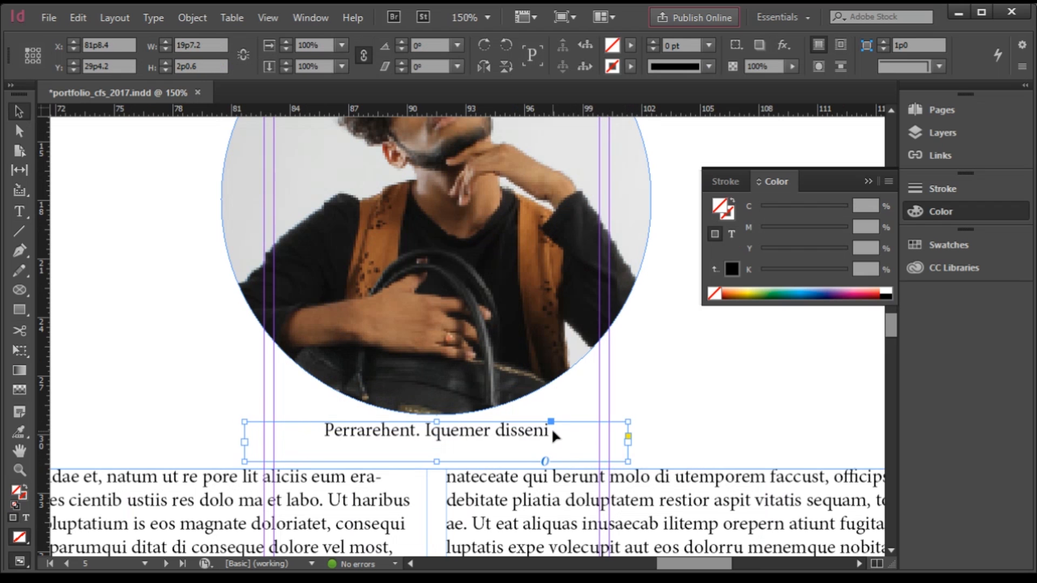
Set all the caption text under the circular photo to 18 pt and deselect the frame.
double_click(552, 428)
key(ctrl+a)
key(ctrl+shift+period)
key(ctrl+shift+period)
key(ctrl+shift+period)
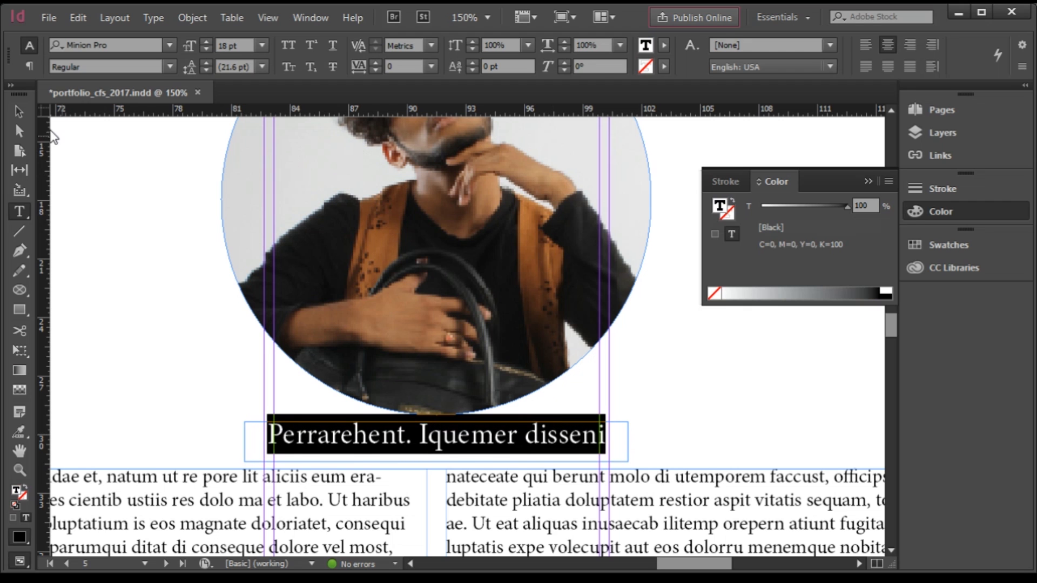
click(19, 111)
click(108, 216)
scroll(450, 458, down, 4)
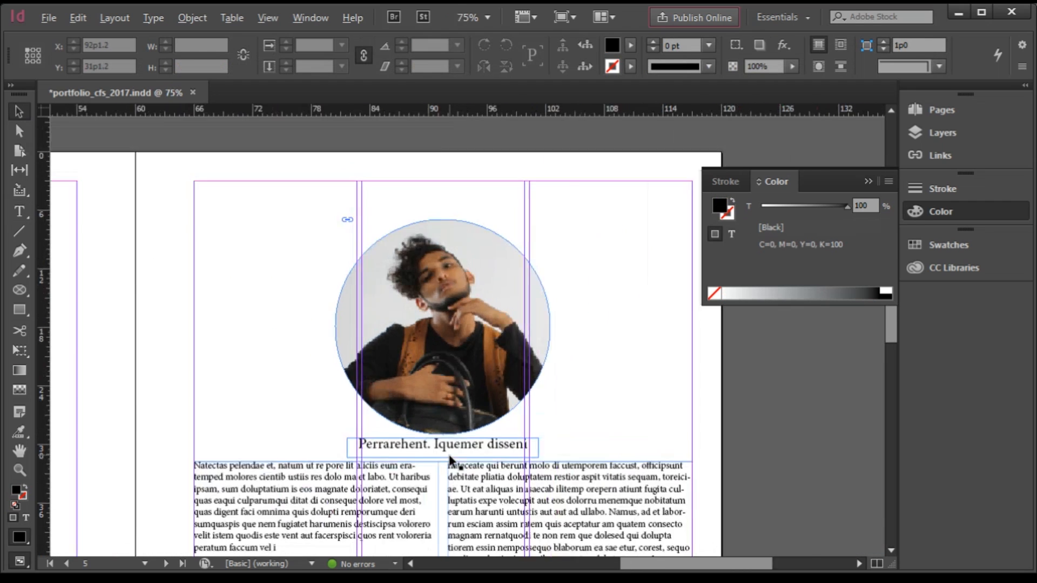
Move the two-column body text frame down to Y 33p0 and lower the caption frame slightly to even out the spacing.
scroll(477, 501, down, 3)
scroll(476, 346, up, 1)
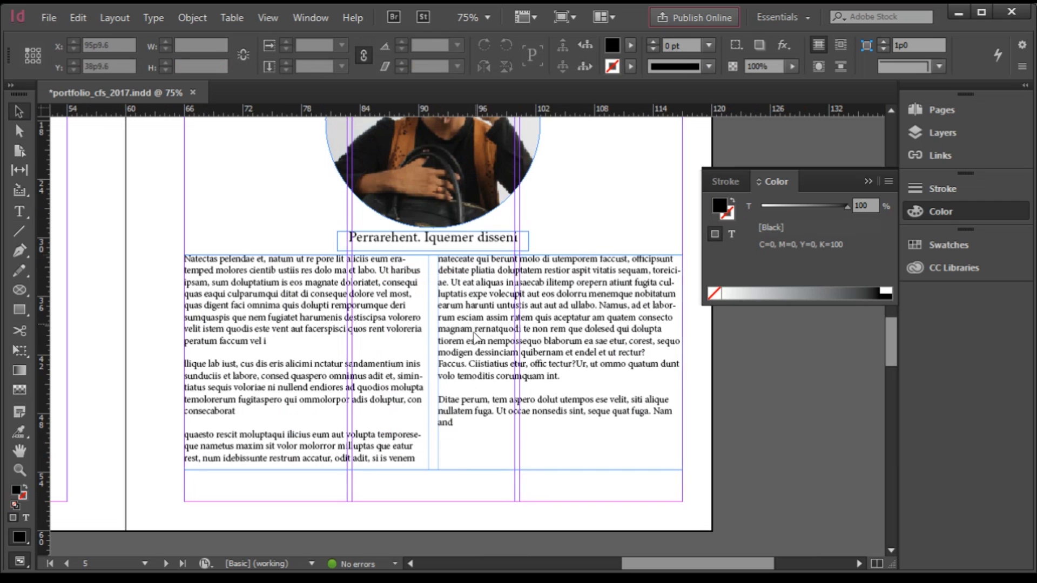
drag(473, 323, 473, 334)
drag(453, 240, 453, 245)
click(552, 242)
scroll(497, 372, up, 1)
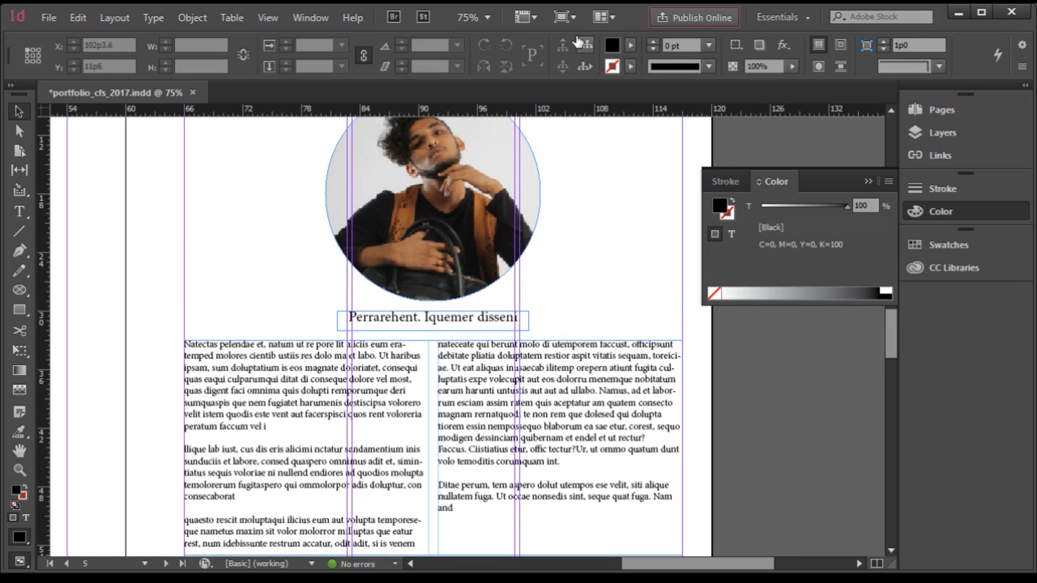
Switch the screen mode to Preview, narrow the body text frame about its centre to 38p6 and extend it downward to about 24p7.5 high.
click(562, 18)
click(585, 63)
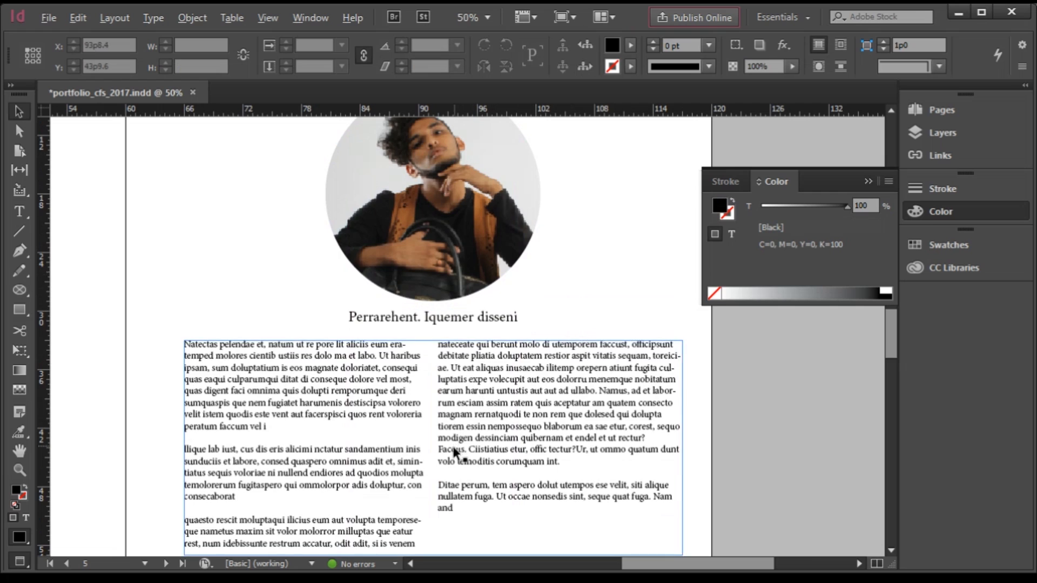
scroll(463, 447, down, 1)
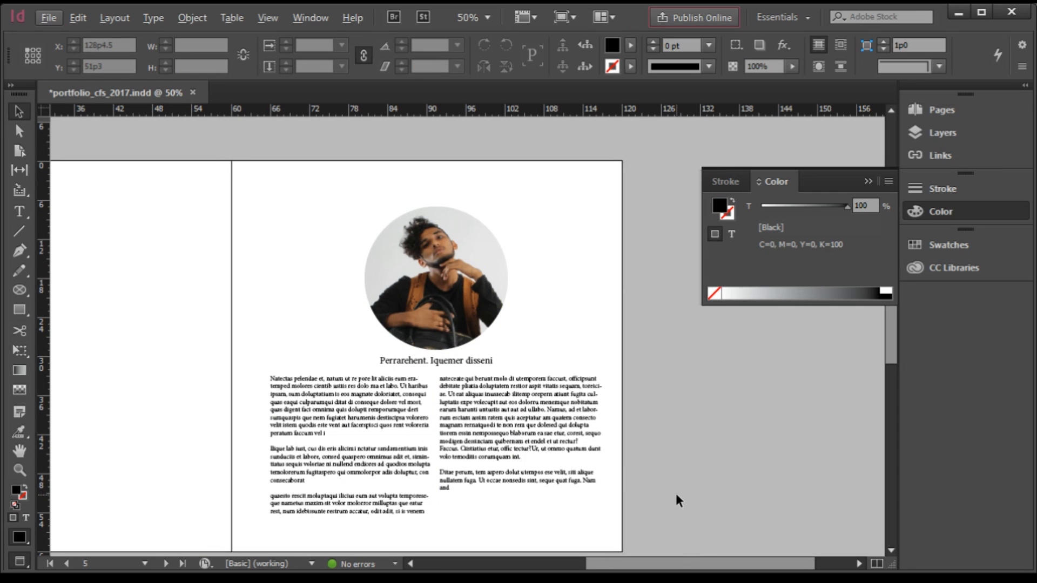
click(563, 501)
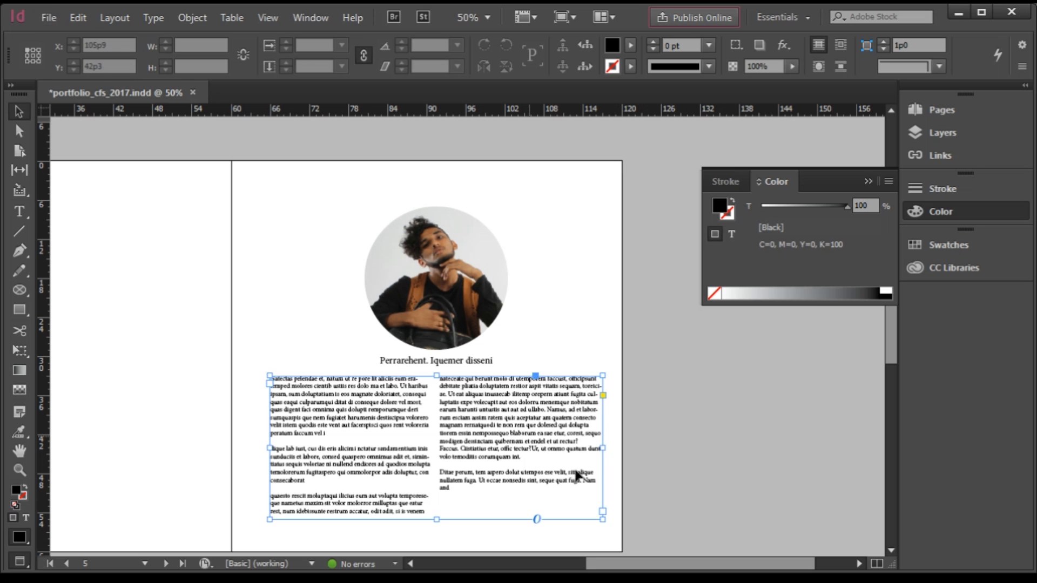
drag(603, 448, 562, 453)
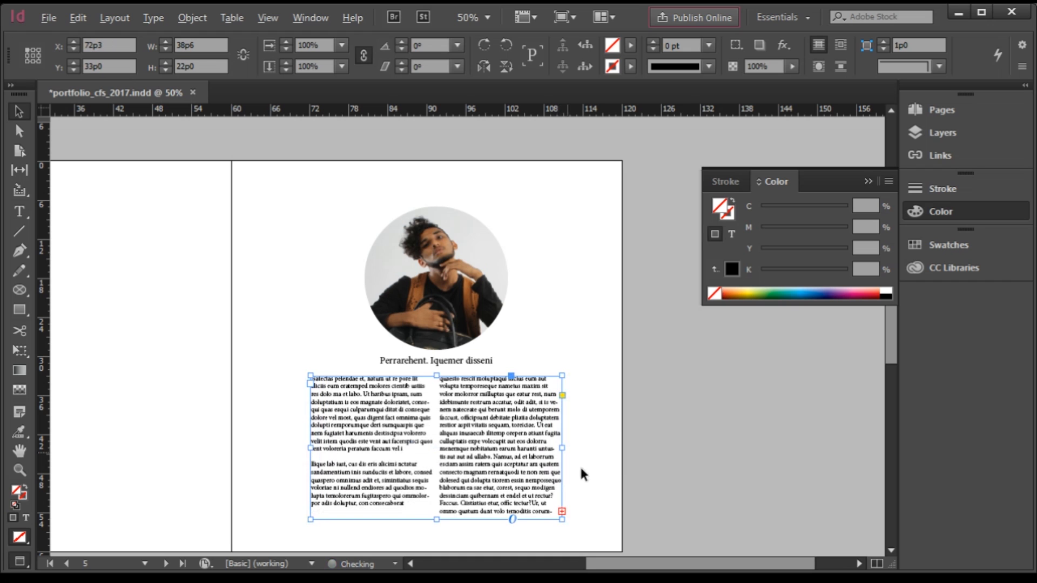
drag(434, 521, 434, 536)
Delete the final body text paragraph, which starts with "Ditae perum", through to its last words.
scroll(472, 534, down, 3)
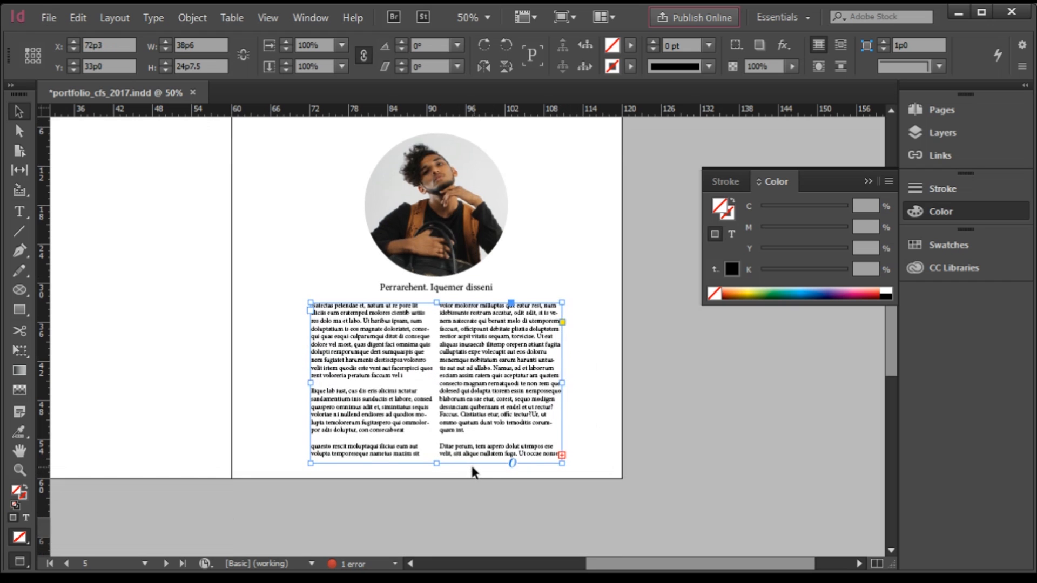
double_click(444, 447)
drag(440, 446, 471, 480)
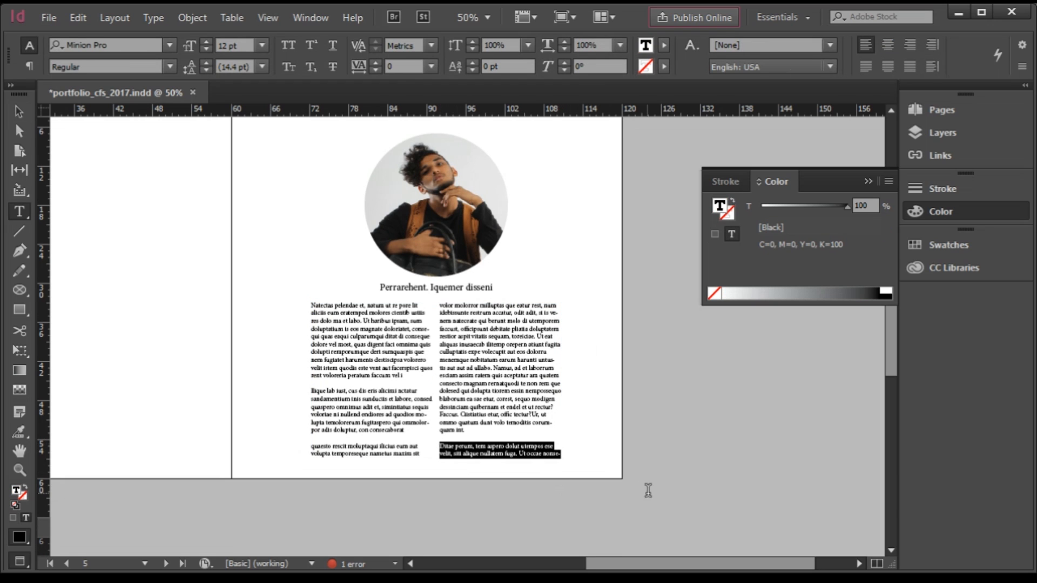
key(BackSpace)
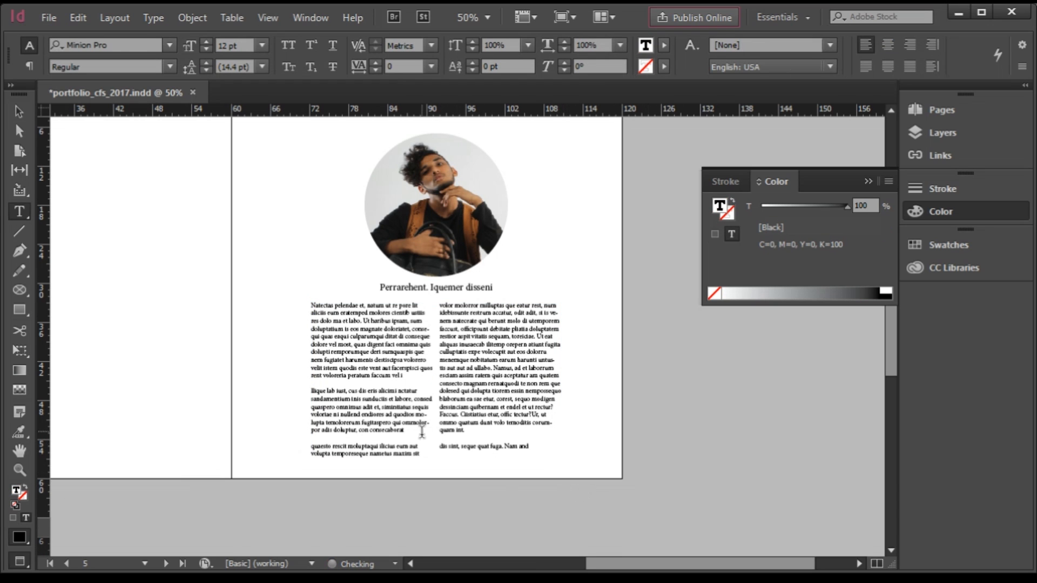
drag(440, 447, 625, 461)
key(BackSpace)
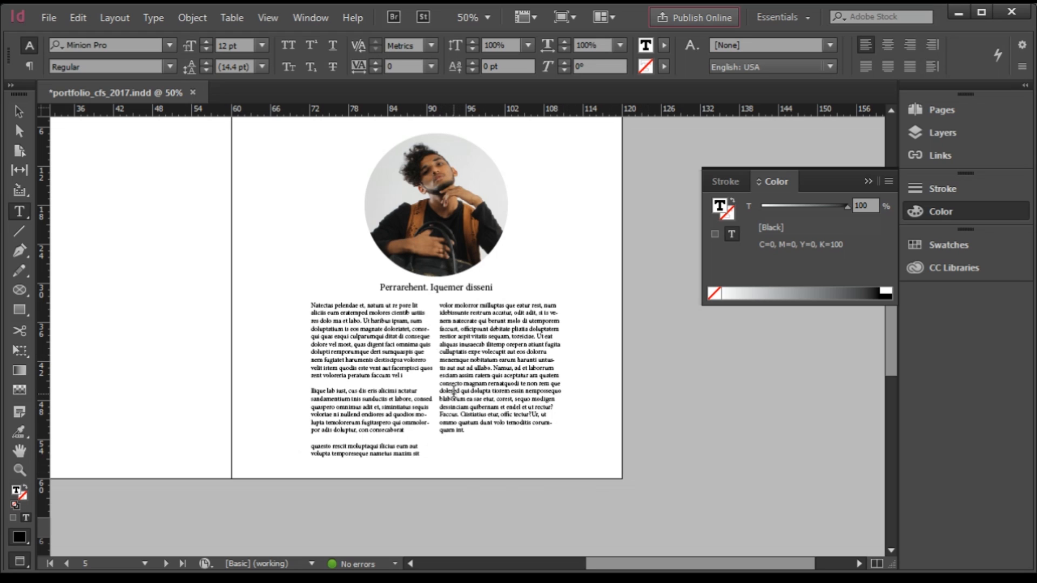
Start a new paragraph after a blank line before "menemque nobitatum" in the second column and deselect the text.
key(Return)
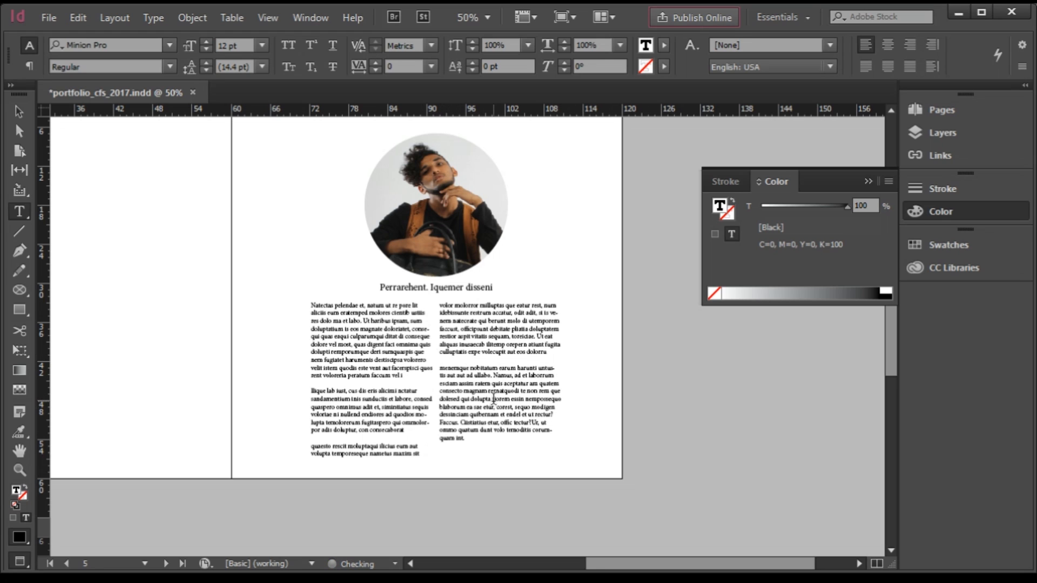
click(18, 111)
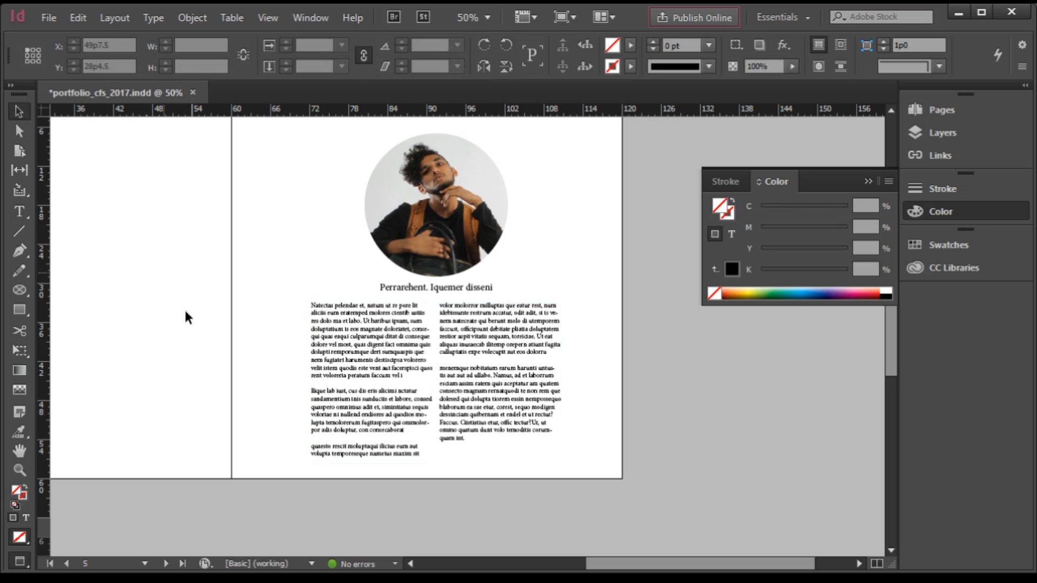
click(184, 308)
Examine the page 5 layout in Preview, checking the photo, caption and body text and how they sit on the whole spread.
scroll(511, 480, up, 1)
click(505, 469)
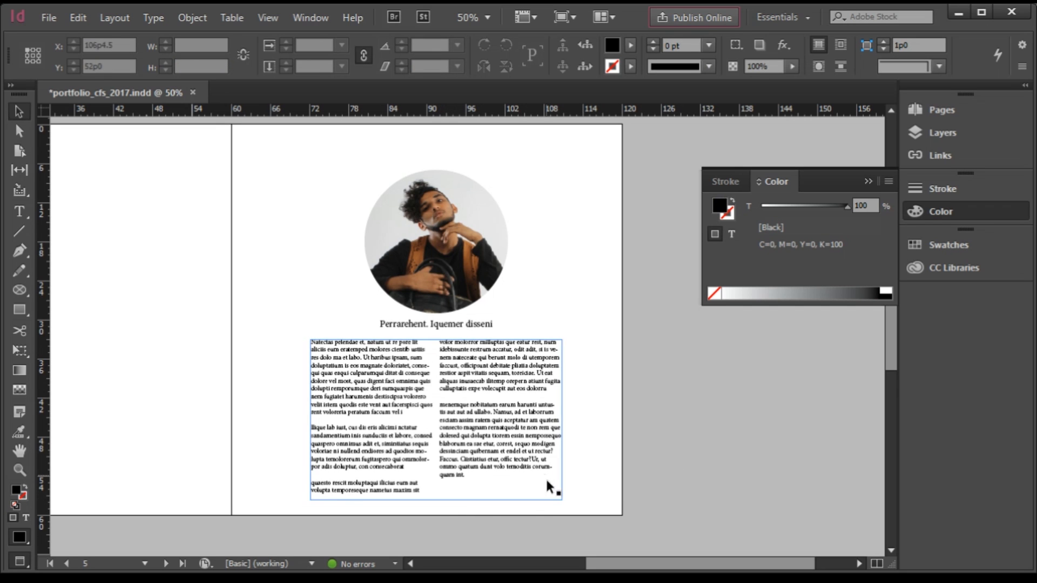
drag(535, 511, 443, 310)
scroll(412, 255, up, 3)
scroll(528, 359, down, 3)
click(611, 432)
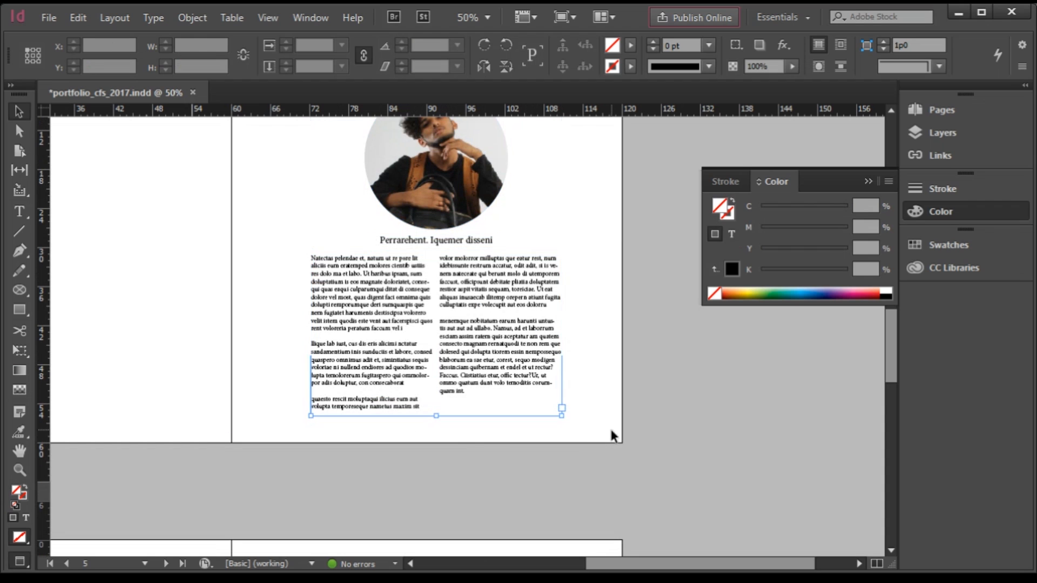
scroll(473, 461, down, 1)
scroll(508, 339, up, 1)
scroll(518, 401, down, 1)
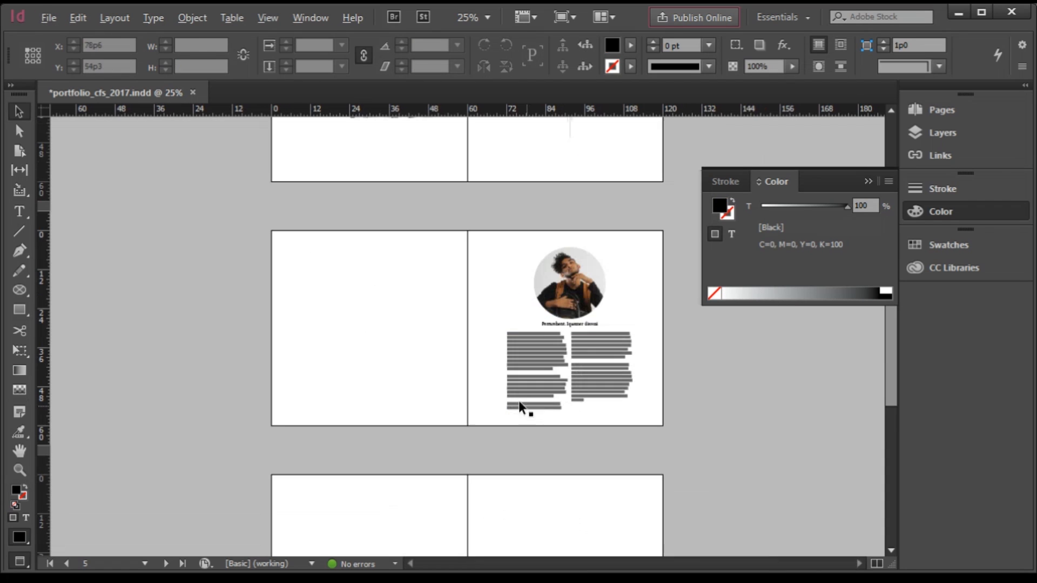
Switch the screen mode back to Normal and bring the whole spread 4-5 into view.
click(557, 18)
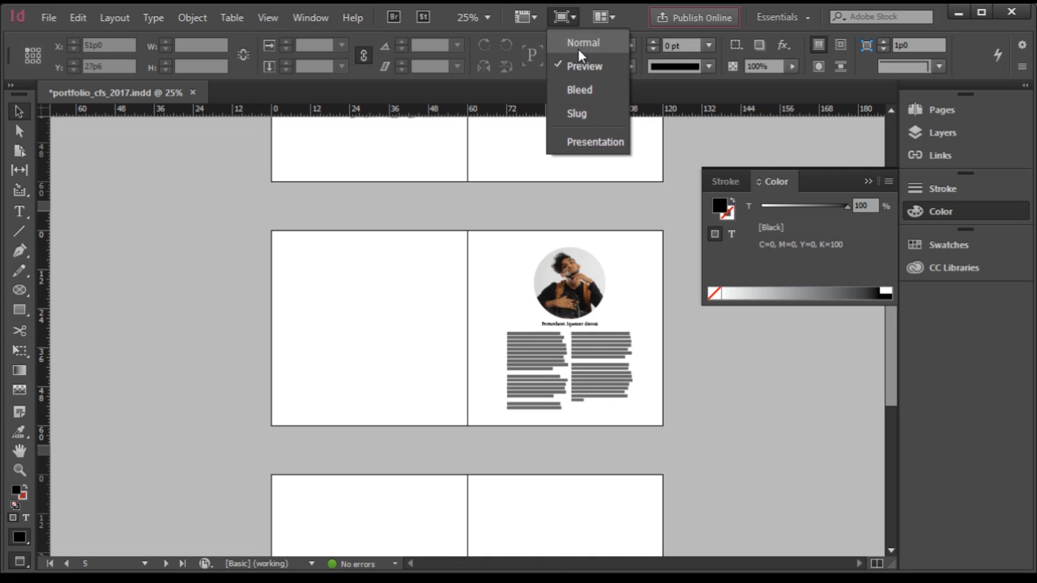
click(578, 47)
scroll(409, 346, up, 1)
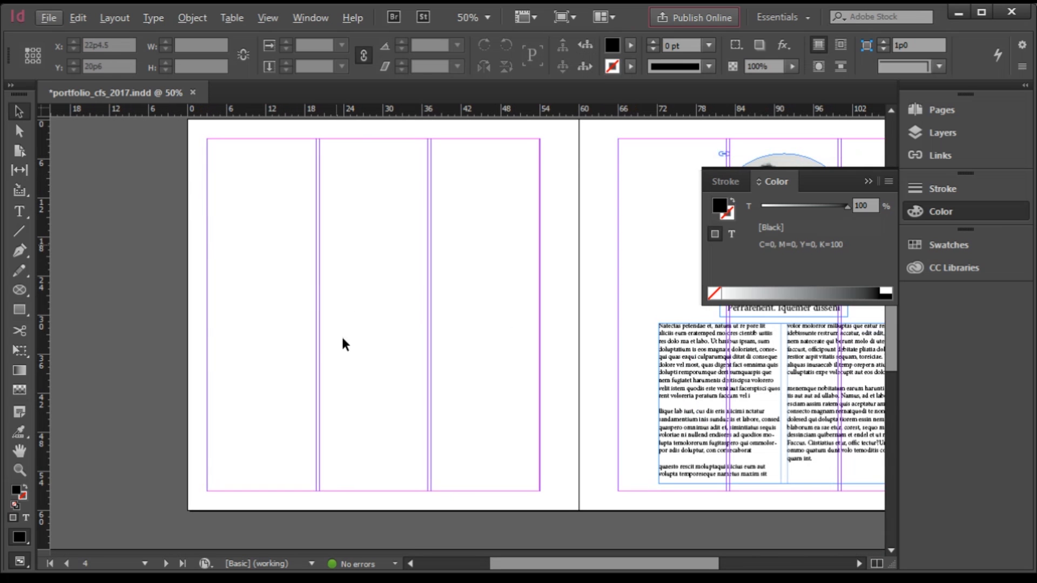
scroll(342, 341, down, 1)
click(19, 310)
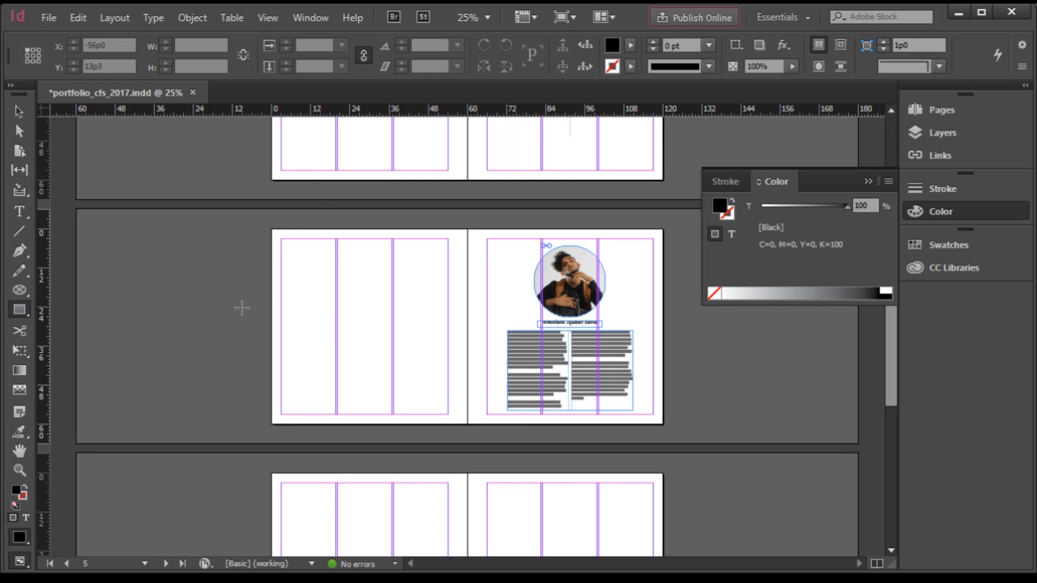
mouse_move(270, 229)
mouse_down()
mouse_move(442, 402)
mouse_move(467, 424)
mouse_move(493, 420)
mouse_up()
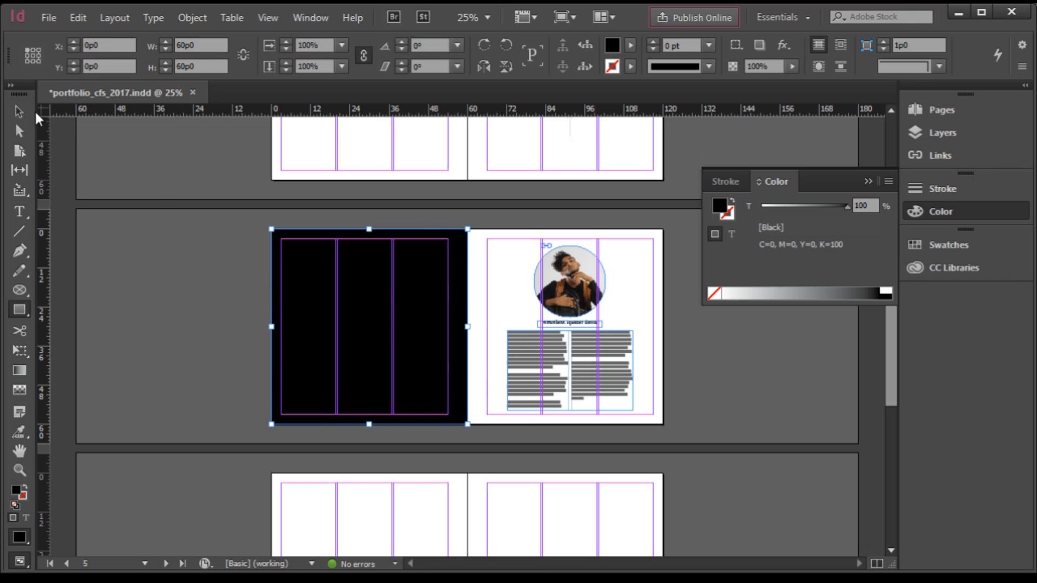
click(19, 110)
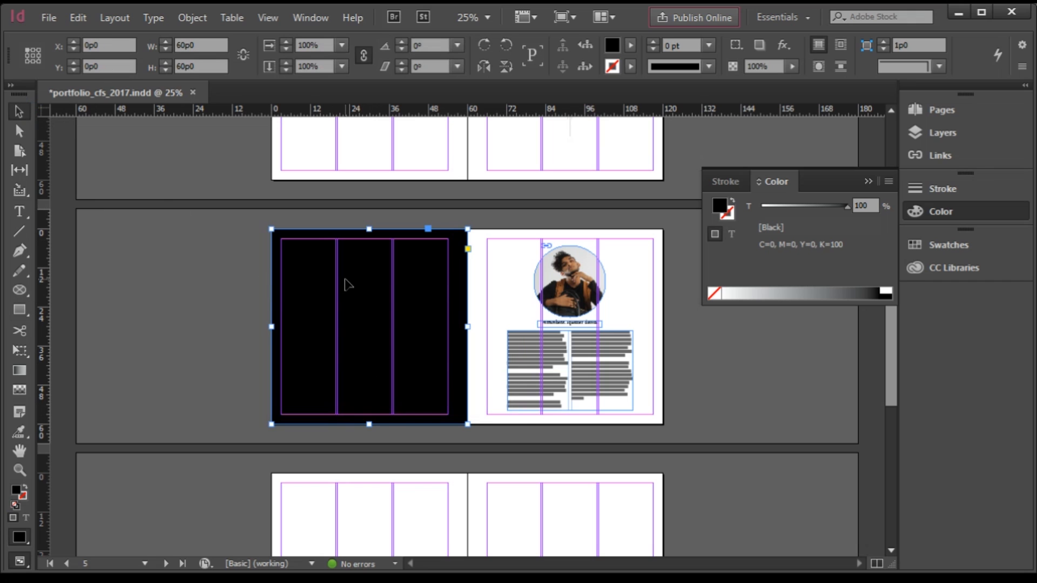
key(Delete)
Draw a 60p0 by 60p0 rectangular placeholder frame covering all of page 4 and place the image IMG_8684 in it.
drag(26, 290, 83, 286)
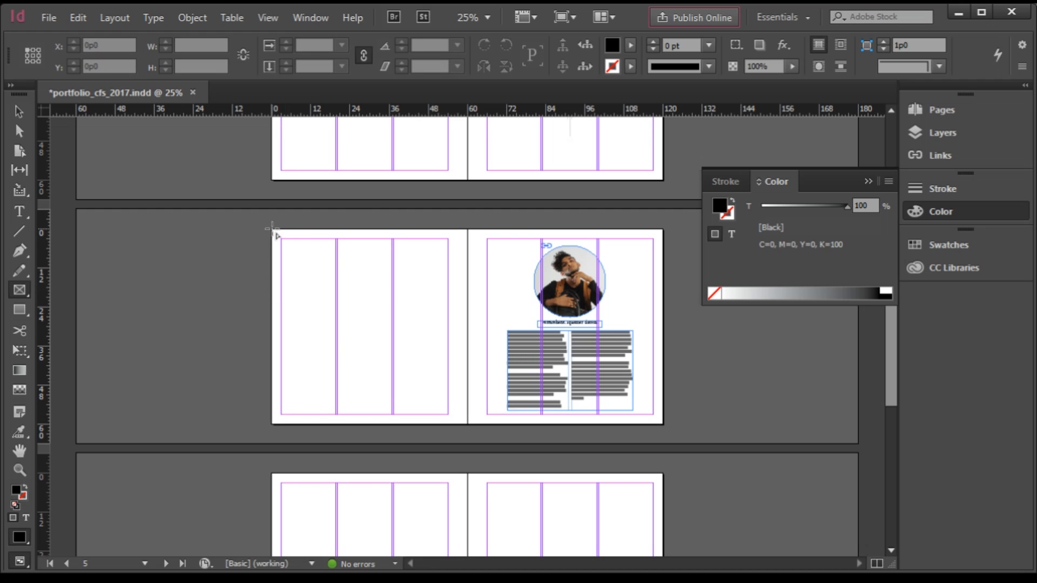
drag(273, 231, 467, 425)
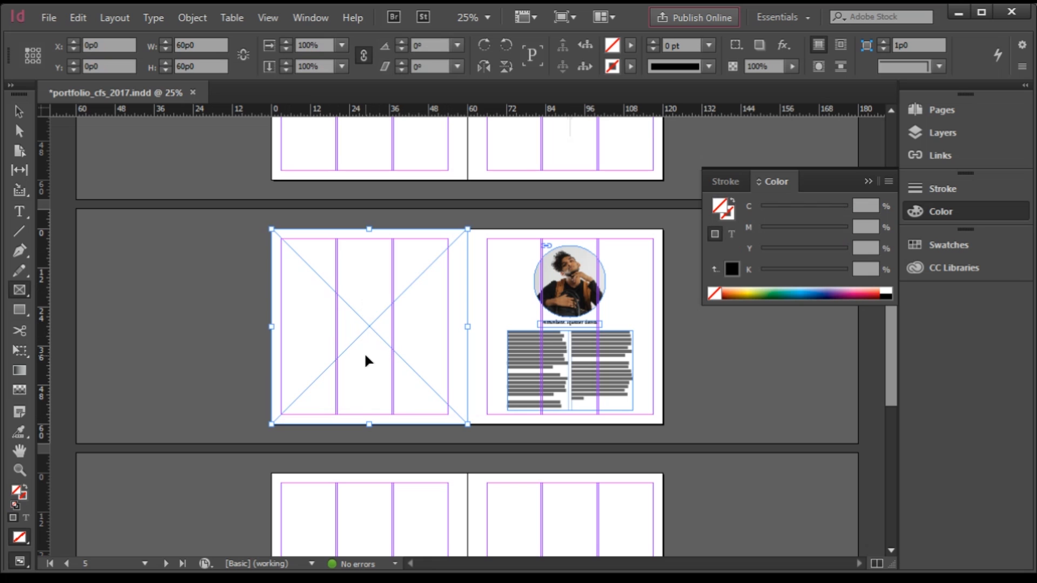
key(ctrl+d)
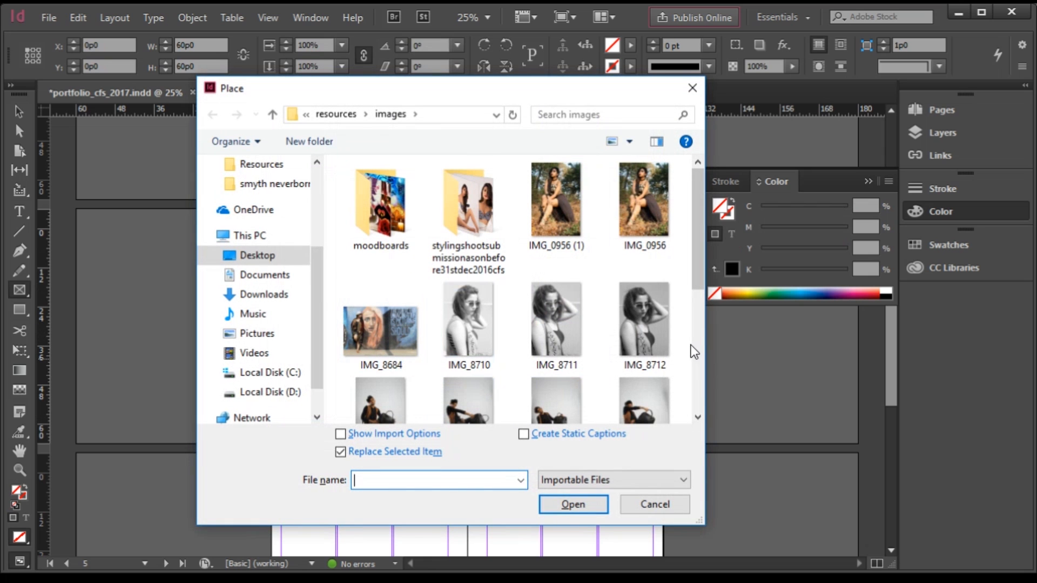
click(398, 329)
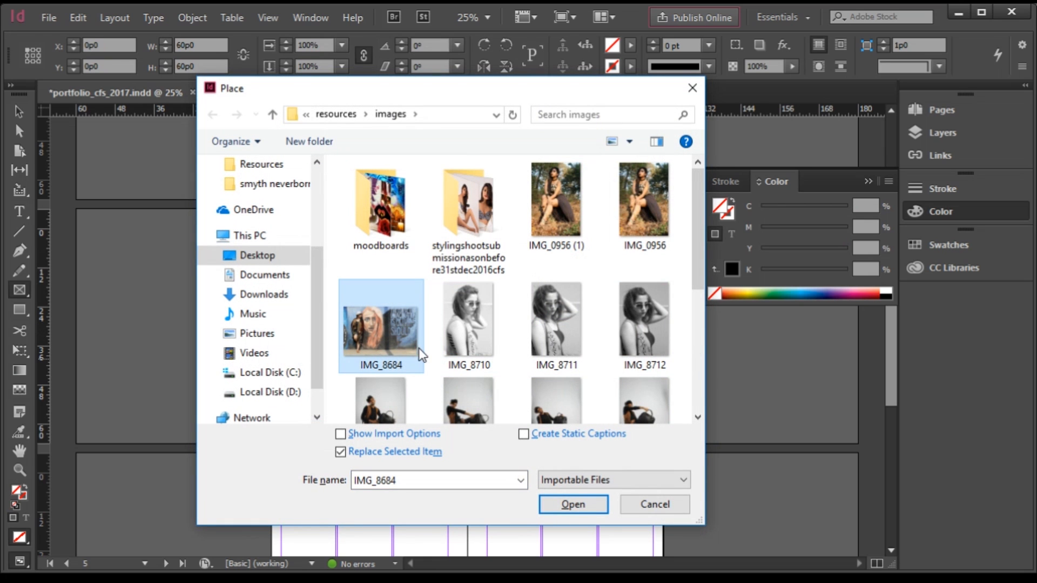
double_click(384, 322)
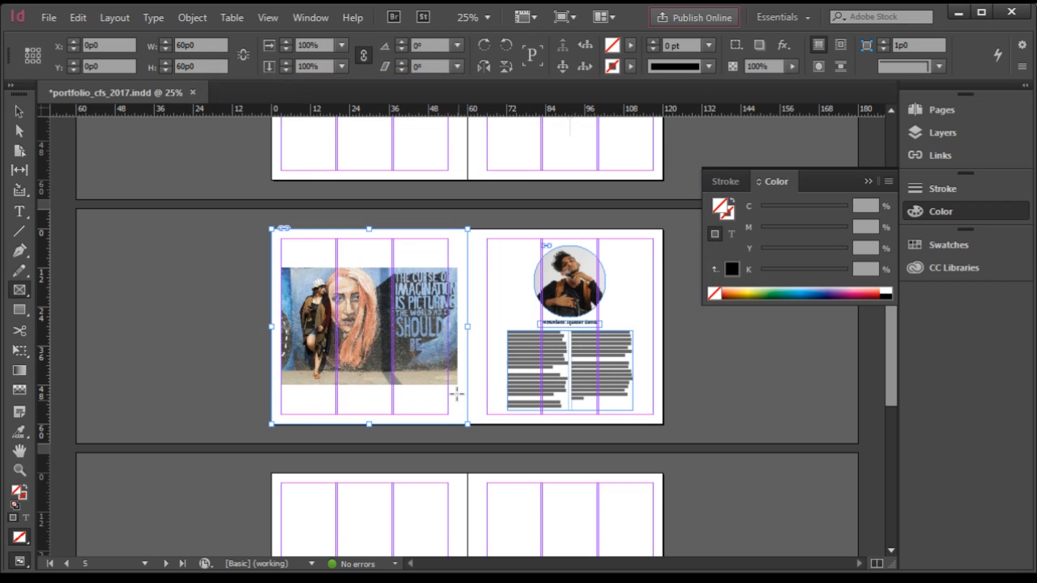
Fill the page 4 frame proportionally with the mural photo and activate the Selection tool.
scroll(395, 332, up, 2)
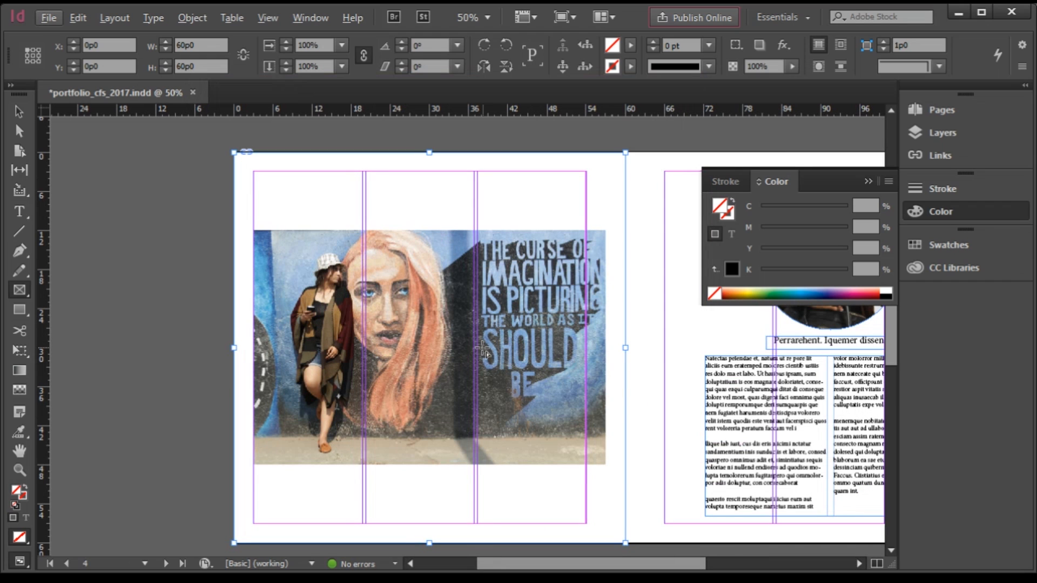
scroll(470, 367, down, 1)
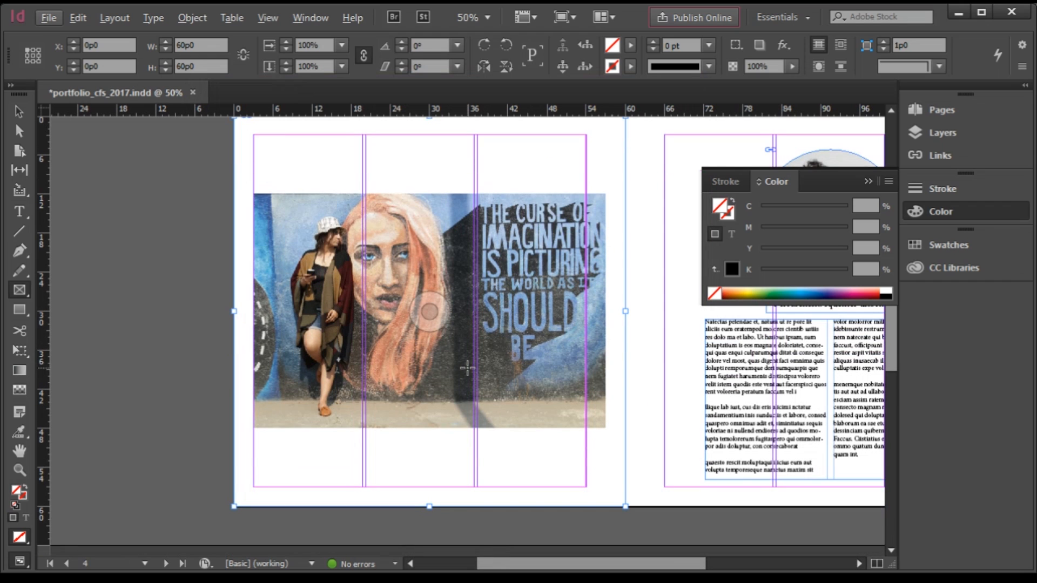
key(ctrl+alt+shift+c)
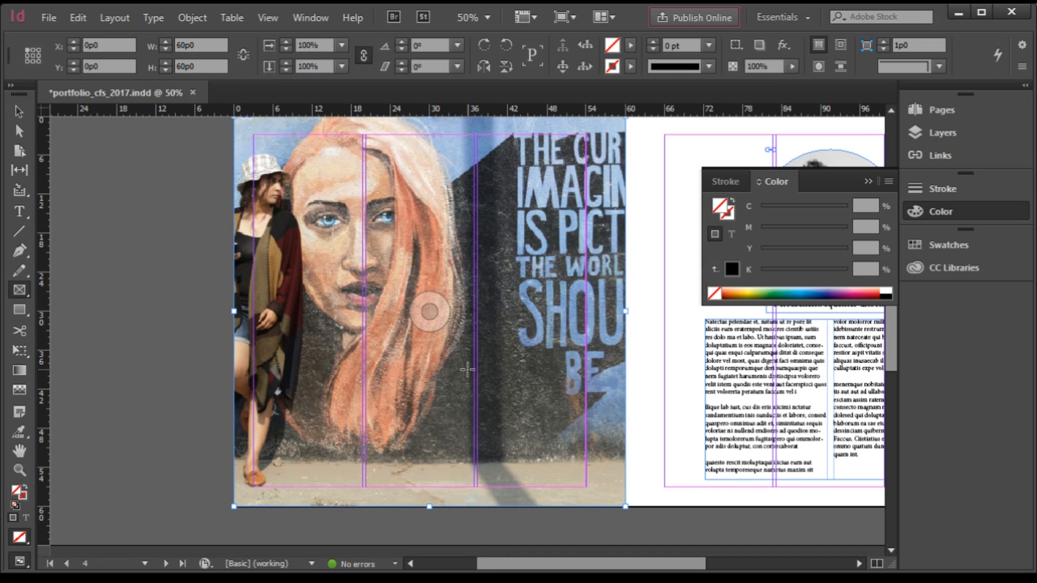
scroll(416, 405, down, 2)
scroll(439, 344, up, 2)
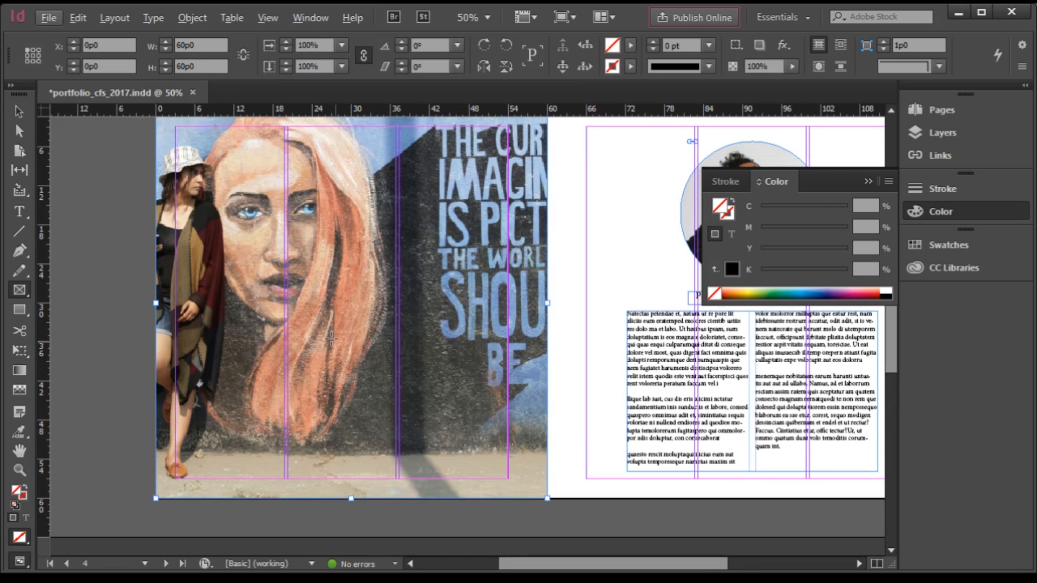
key(v)
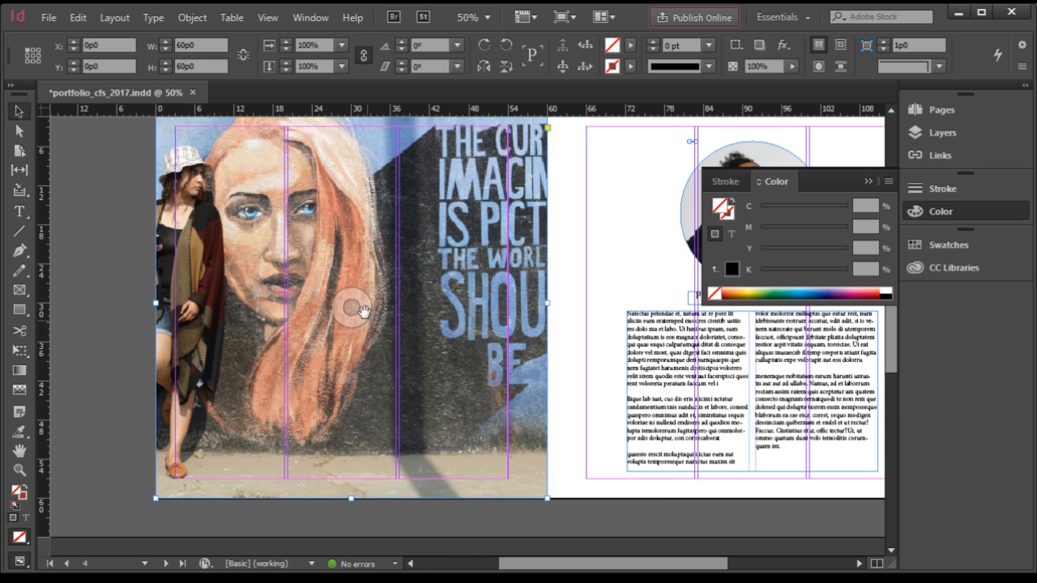
Shift the mural photo inside the page 4 frame to a content offset of X -5p9, showing the standing woman fully, and deselect it.
drag(352, 307, 374, 309)
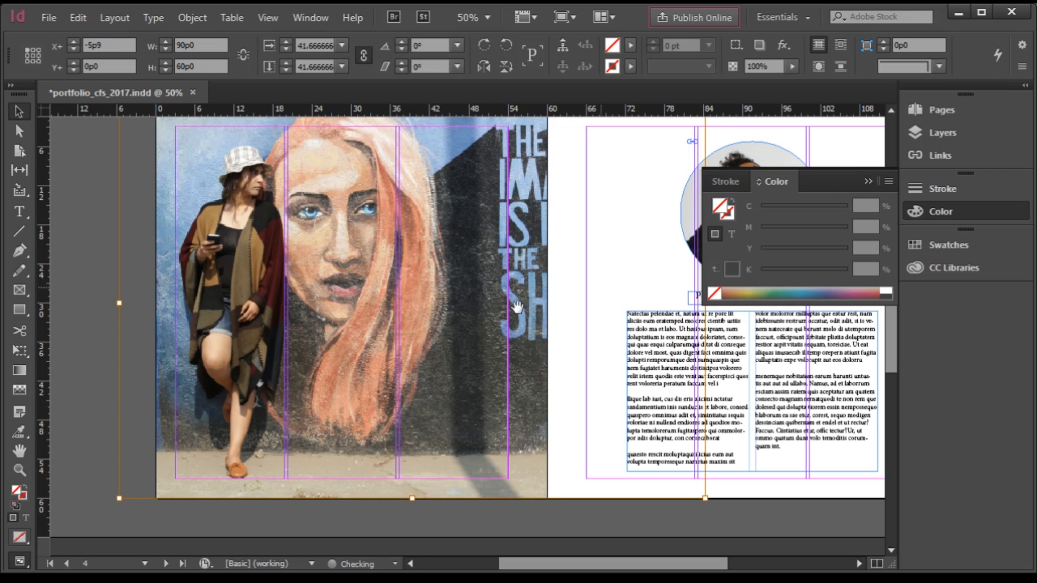
alt+scroll(387, 336, down, 1)
scroll(576, 292, up, 1)
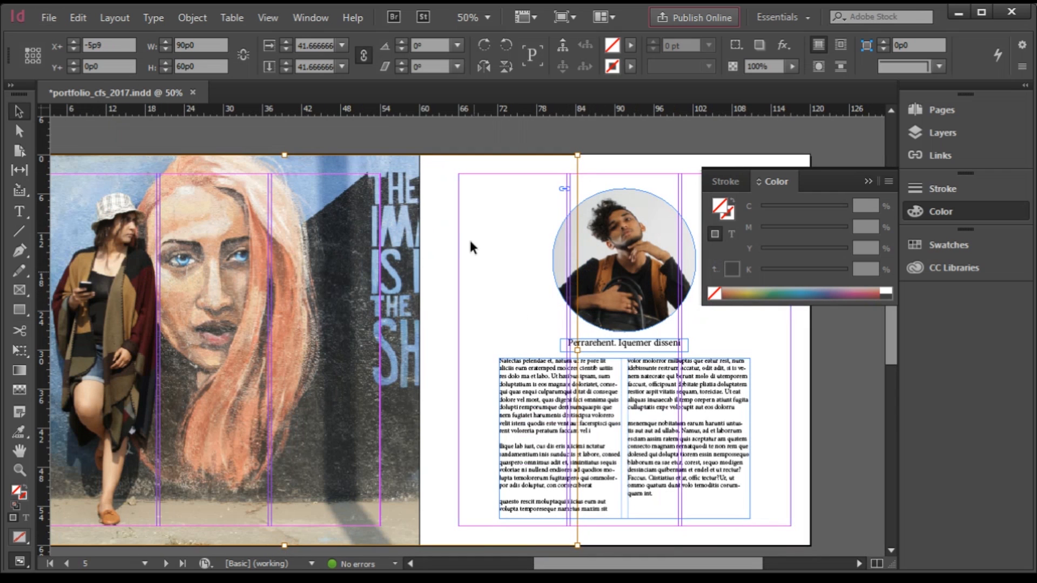
click(592, 162)
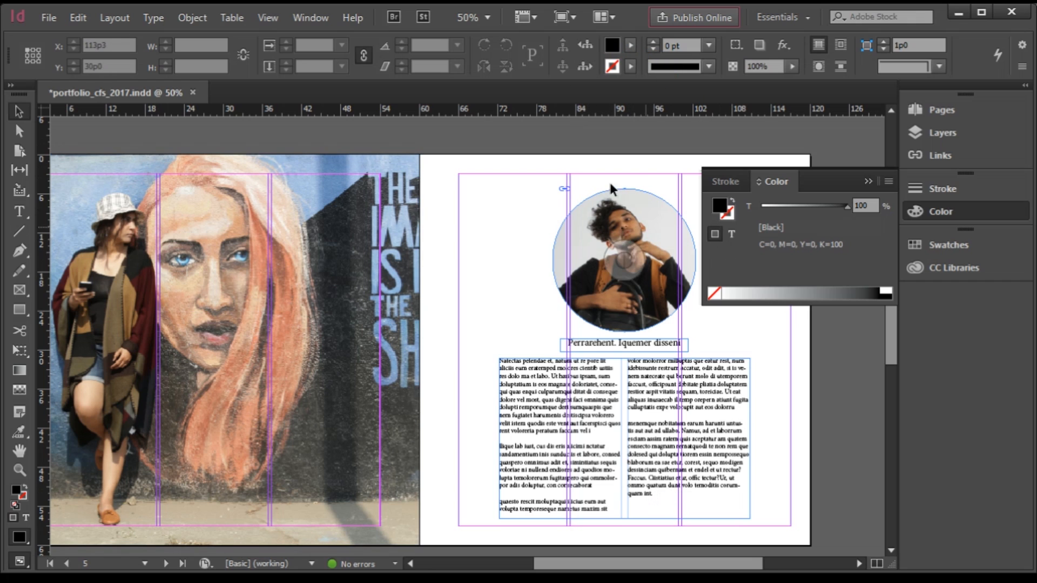
Check the completed spread 4-5 in Preview mode and save the document.
click(563, 17)
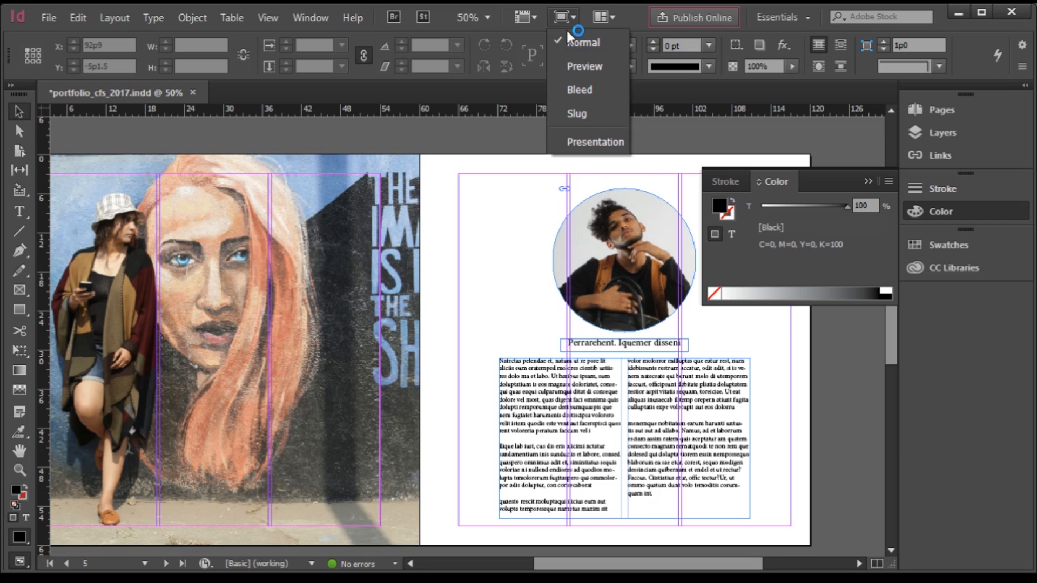
click(585, 63)
scroll(471, 345, down, 2)
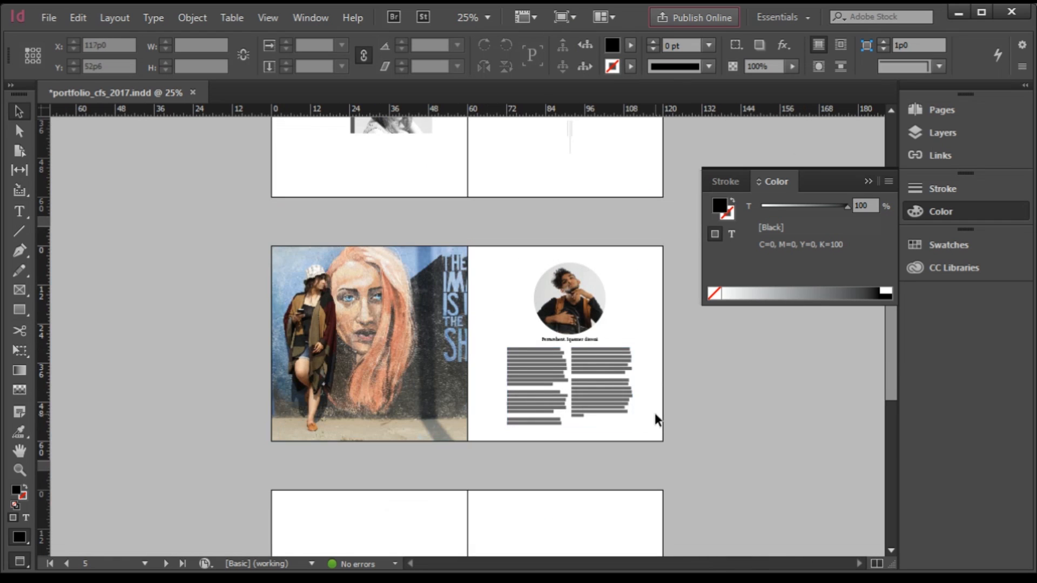
scroll(670, 427, up, 2)
scroll(696, 443, down, 2)
scroll(568, 351, down, 1)
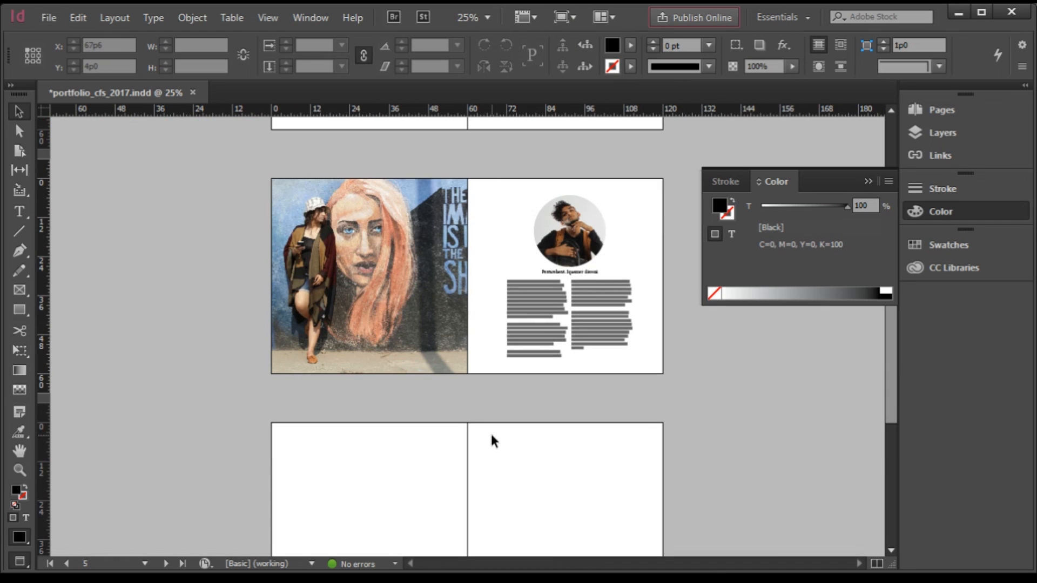
key(ctrl+s)
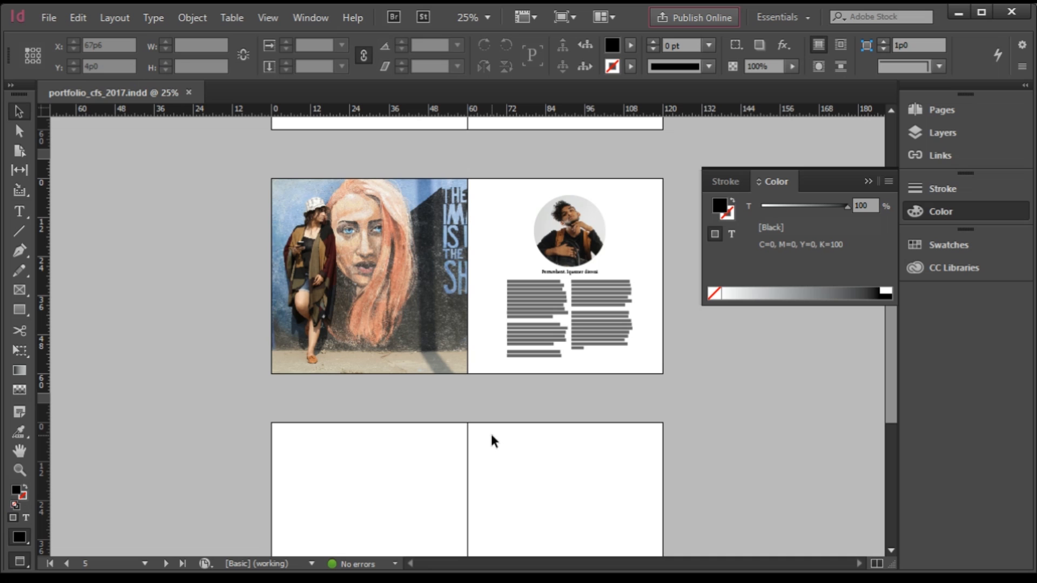
Return the screen mode to Normal and bring the empty spread 6-7 into view at 50%.
scroll(508, 426, down, 2)
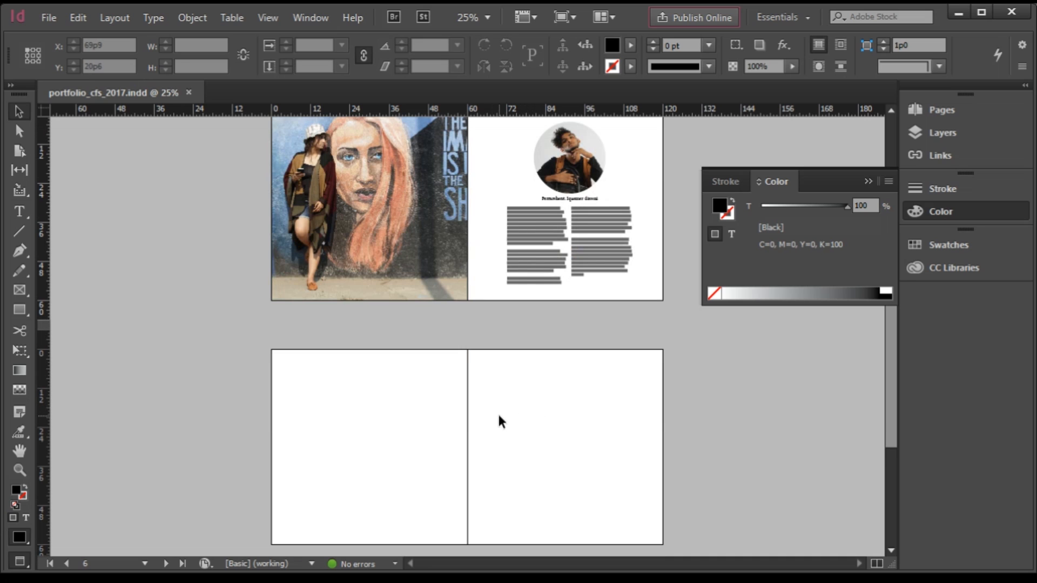
scroll(499, 415, down, 1)
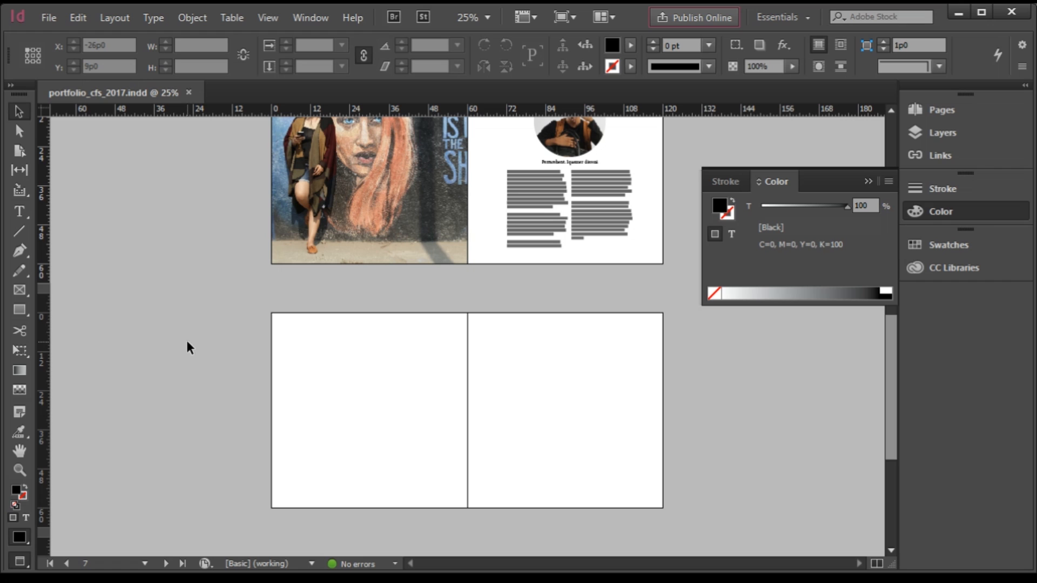
scroll(186, 340, up, 3)
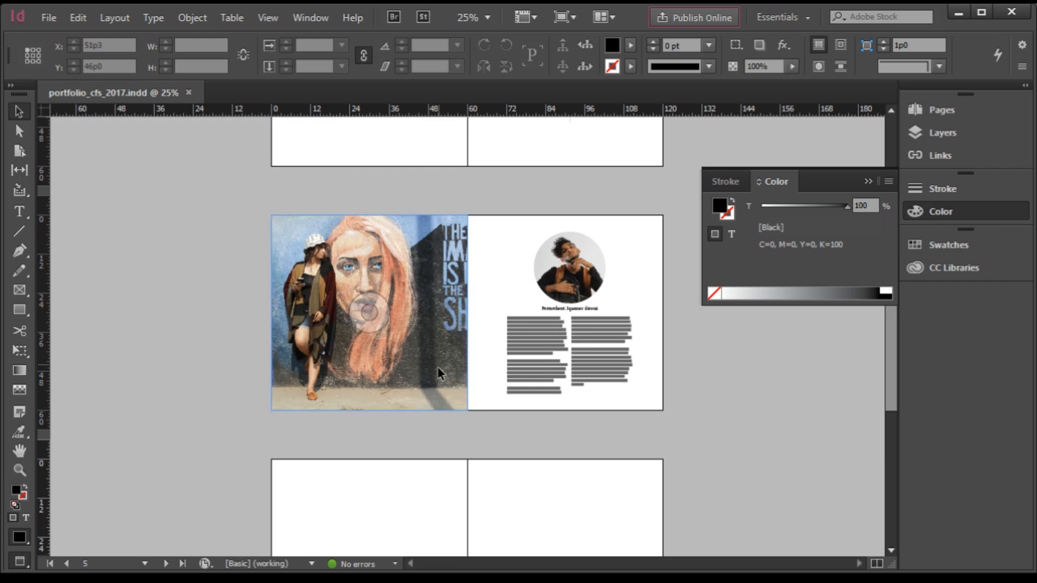
scroll(437, 372, down, 4)
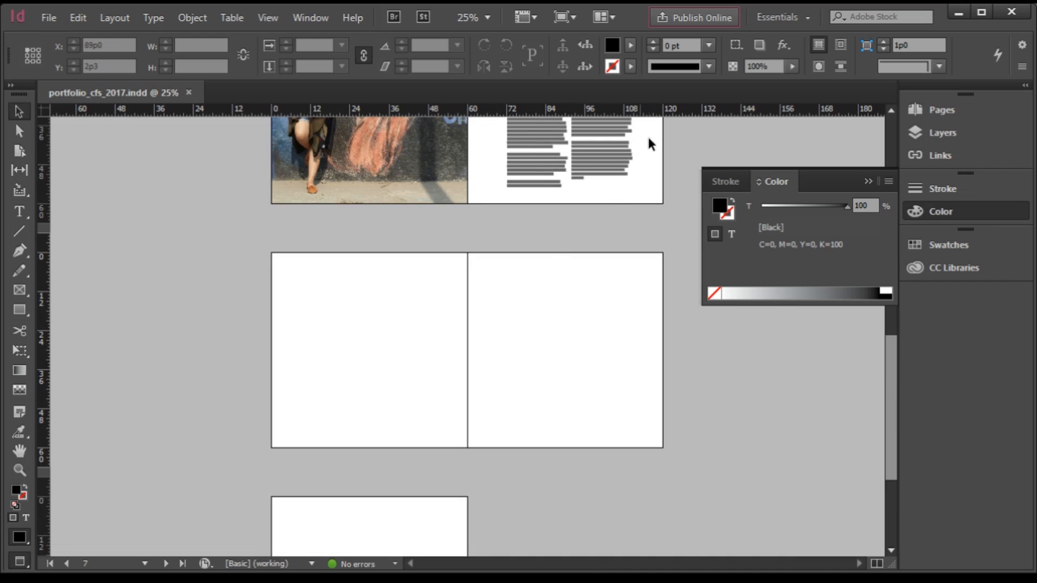
click(574, 17)
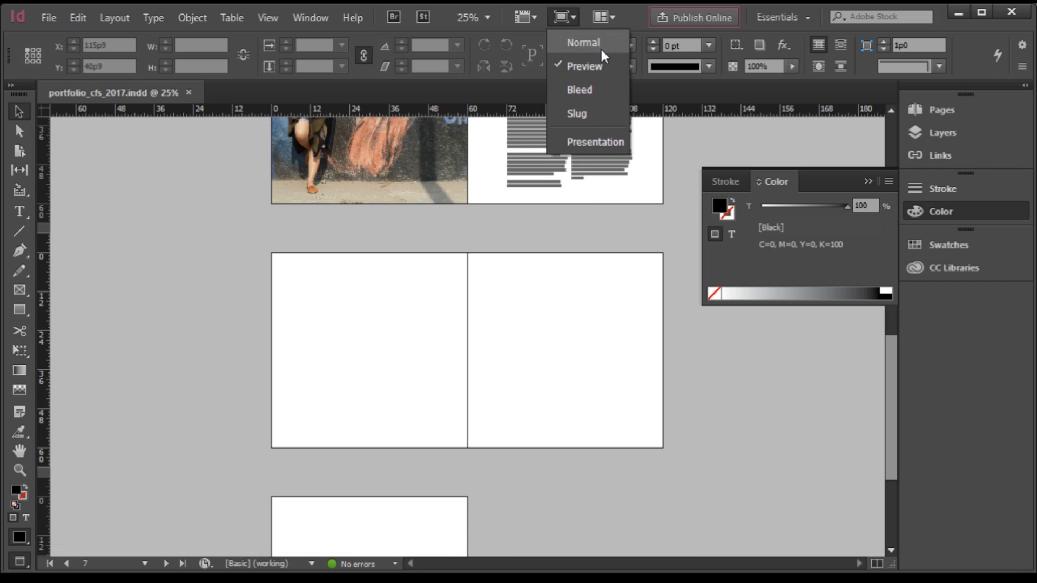
click(600, 47)
scroll(621, 359, up, 2)
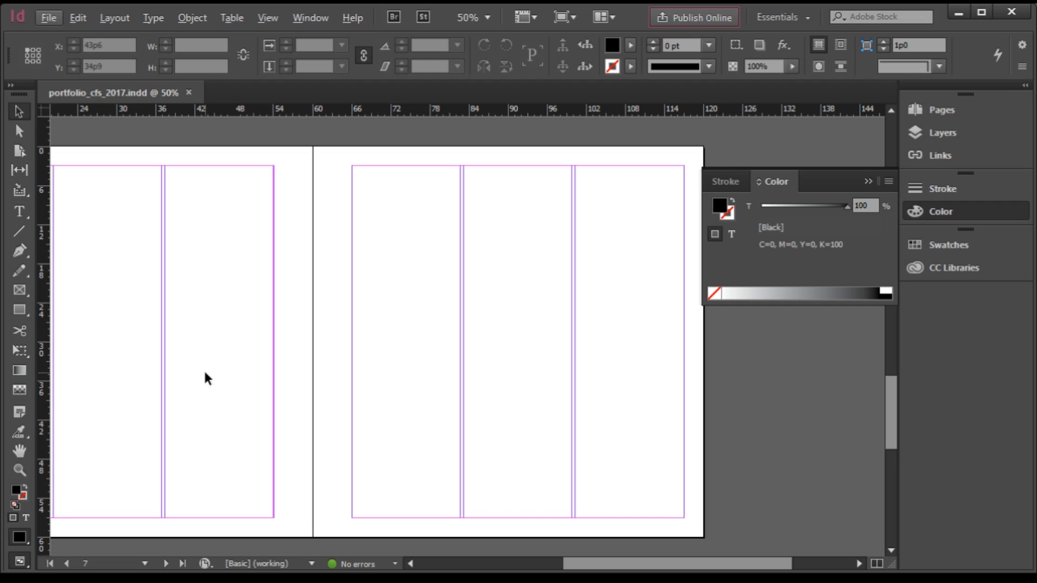
Draw a black rectangle about 16p11 by 12p6 across the first column of page 7, starting at Y 12p0.
click(22, 310)
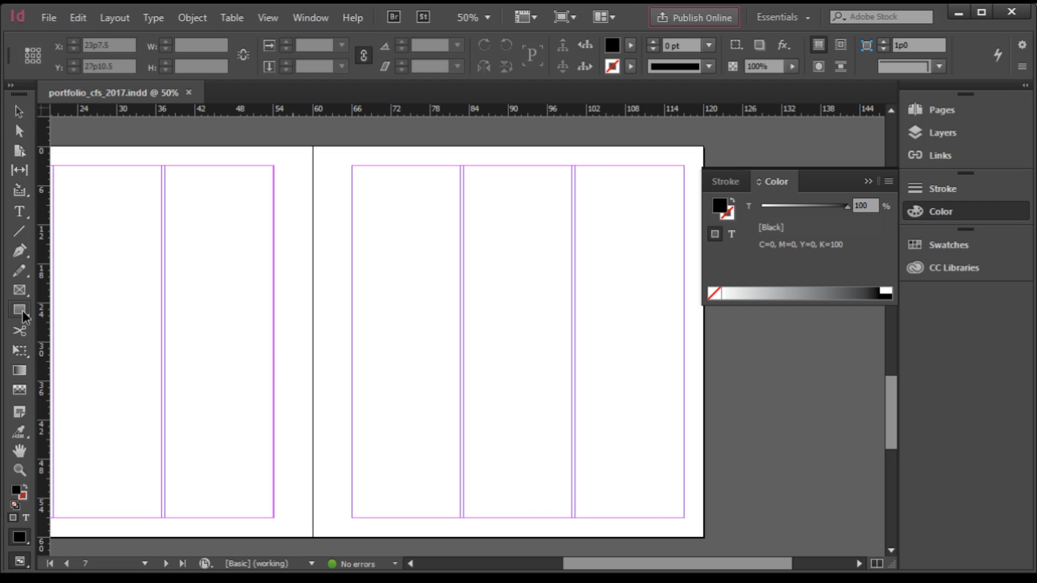
scroll(413, 298, up, 3)
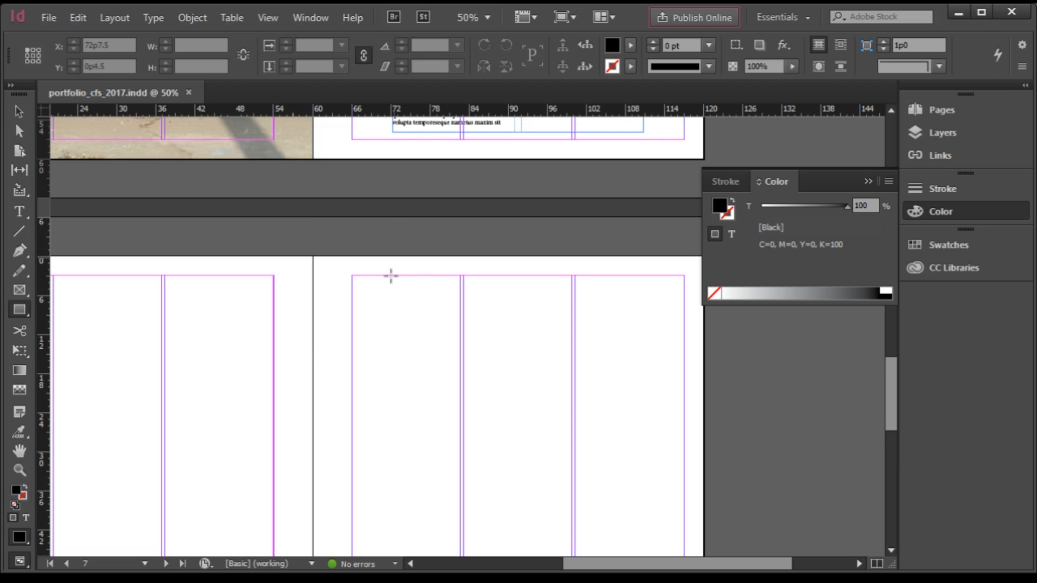
scroll(389, 281, down, 3)
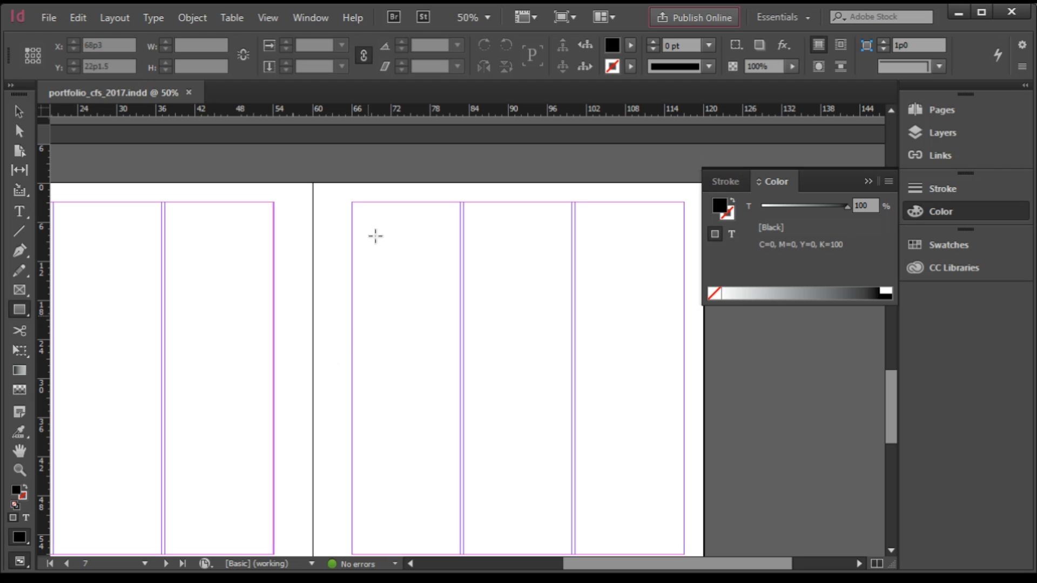
drag(352, 261, 461, 343)
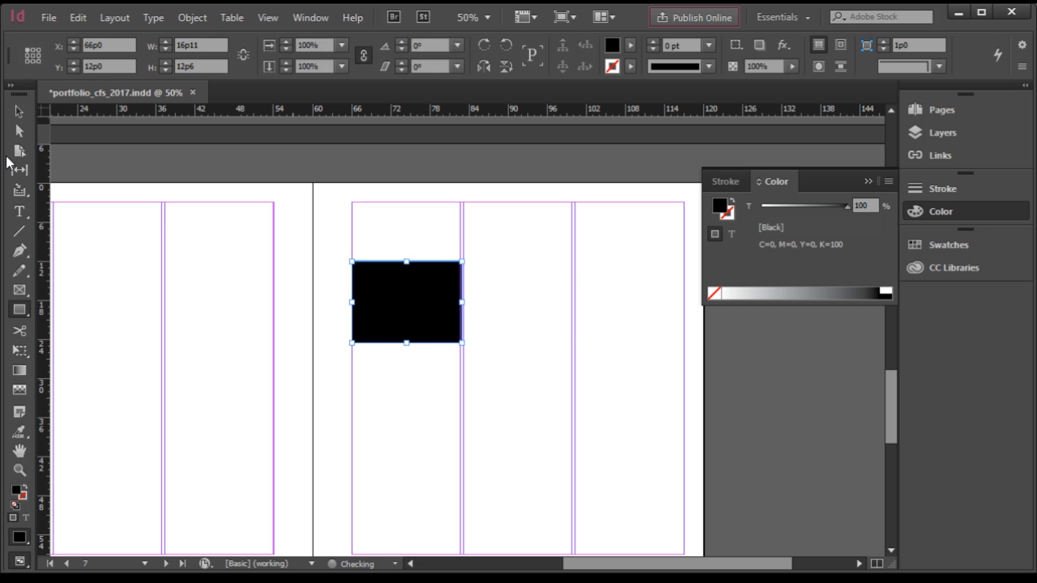
Create a text frame about 11p10.5 by 6p9 in the third column of page 6 and enter the text INDEX.
click(19, 212)
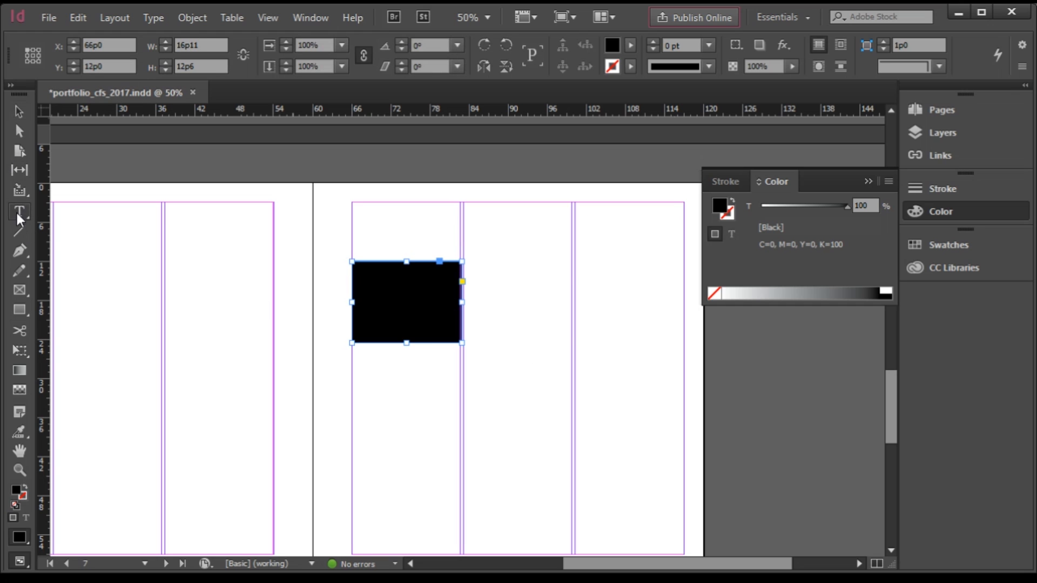
click(215, 300)
drag(191, 280, 270, 324)
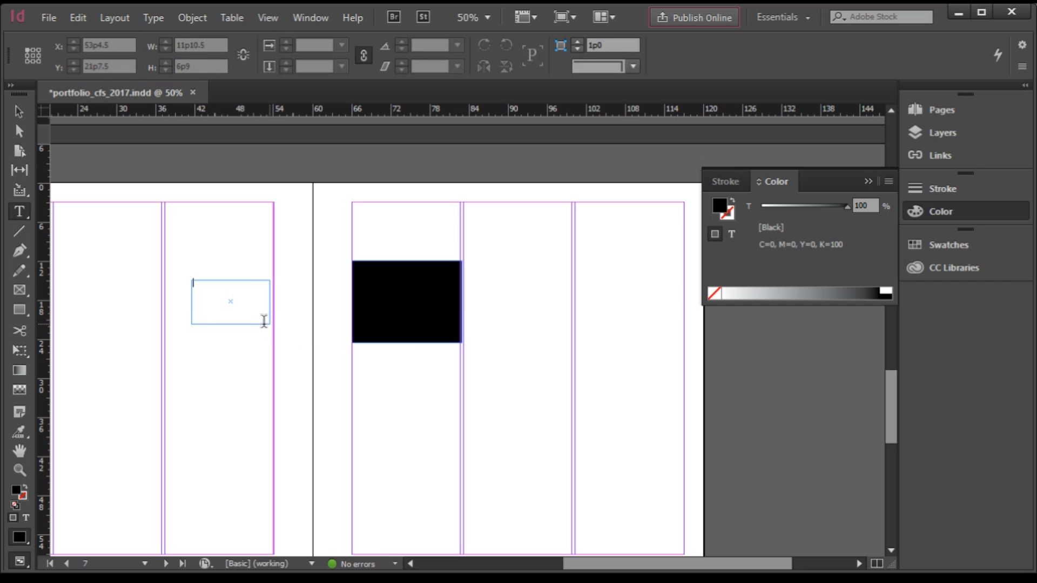
text(INDE)
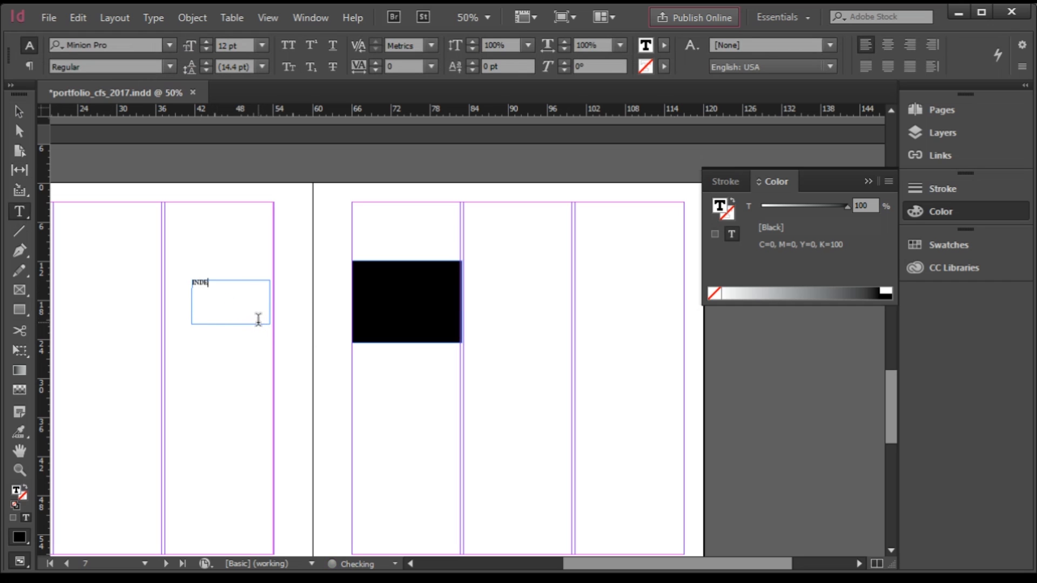
Enlarge all of the INDEX text to 44 pt.
key(ctrl+a)
key(ctrl+shift+period)
key(ctrl+shift+period)
key(ctrl+shift+period)
key(ctrl+shift+period)
key(ctrl+shift+period)
key(ctrl+shift+period)
key(ctrl+shift+period)
key(ctrl+shift+period)
key(ctrl+shift+period)
key(ctrl+shift+period)
key(ctrl+shift+period)
key(ctrl+shift+period)
key(ctrl+shift+period)
key(ctrl+shift+period)
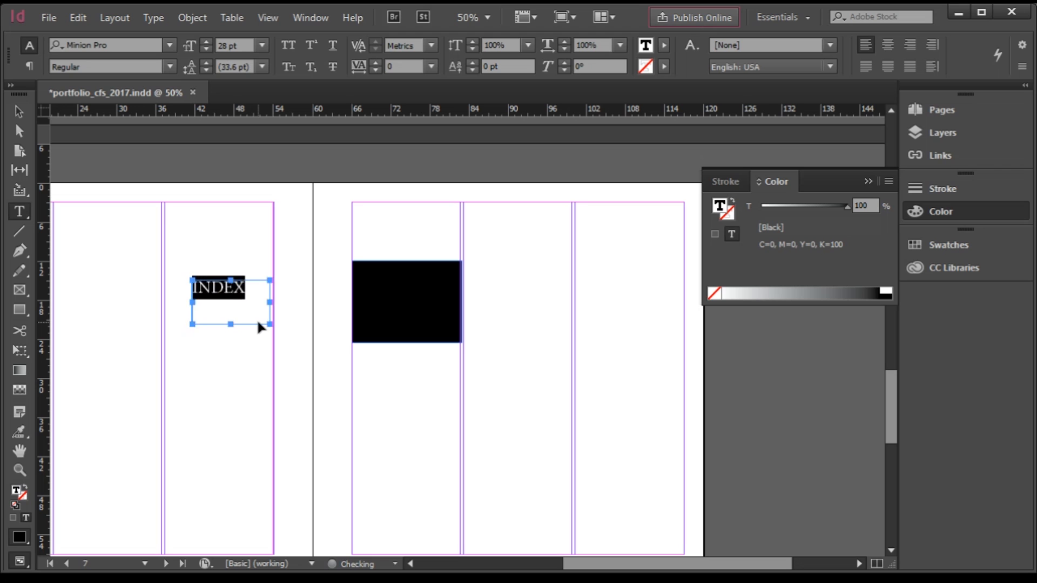
key(ctrl+shift+period)
key(ctrl+shift+period)
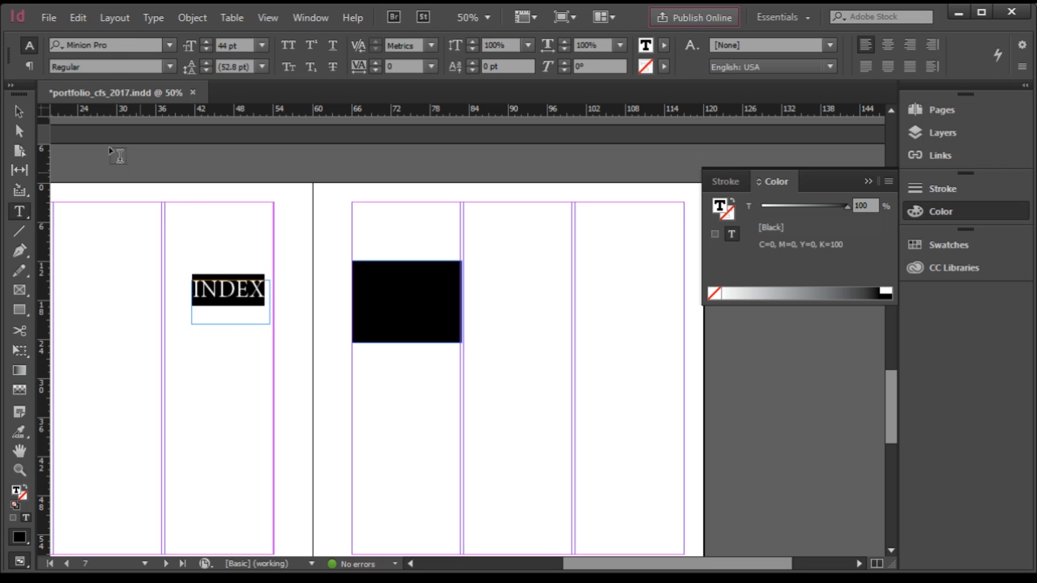
Set the INDEX text in Century Gothic Regular and leave text editing.
click(108, 45)
text(cenurtu)
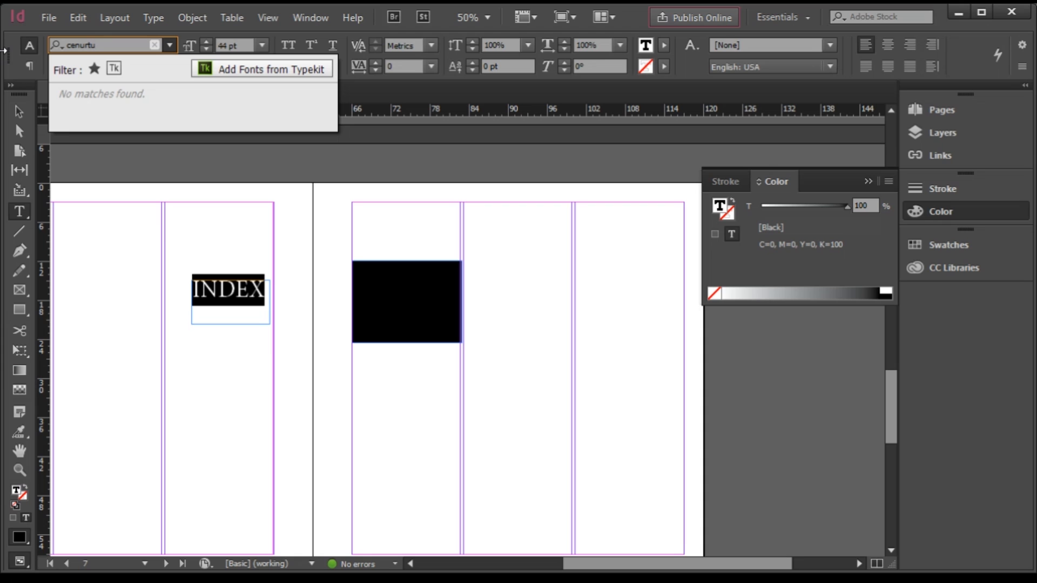
key(BackSpace)
key(BackSpace)
key(Down)
key(Down)
key(Down)
key(Down)
key(Down)
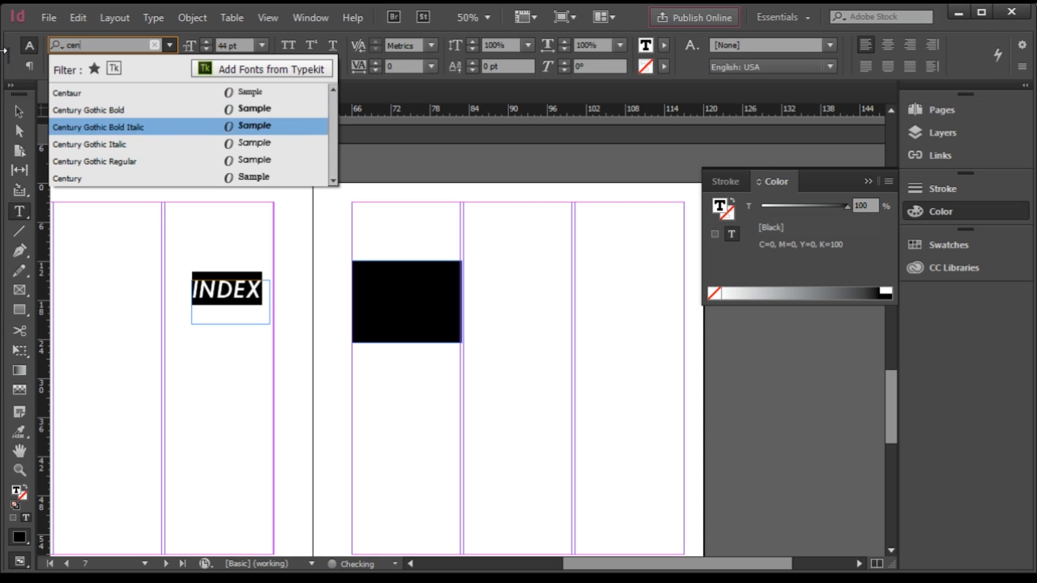
key(Up)
key(Return)
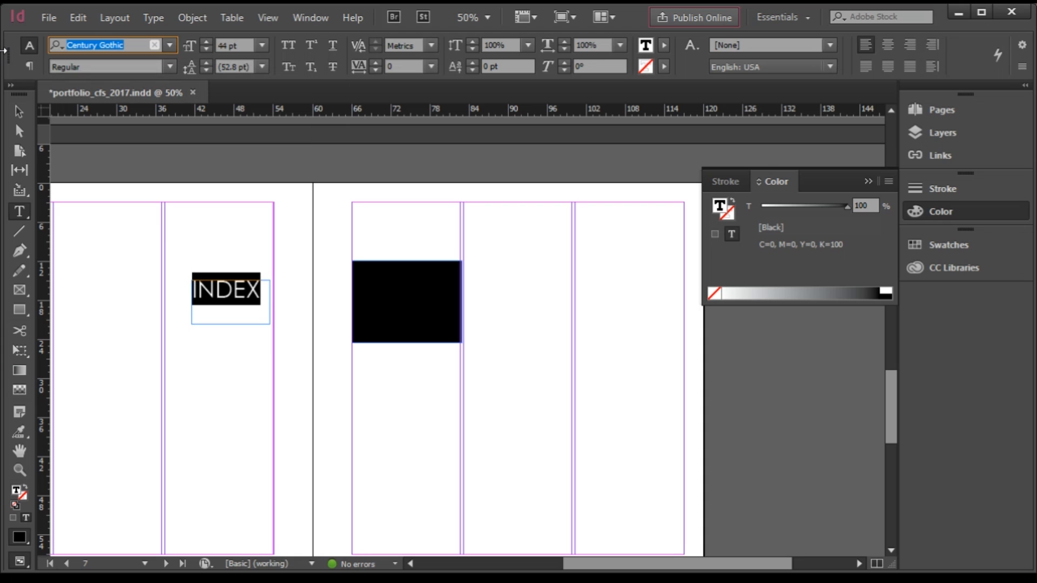
click(19, 112)
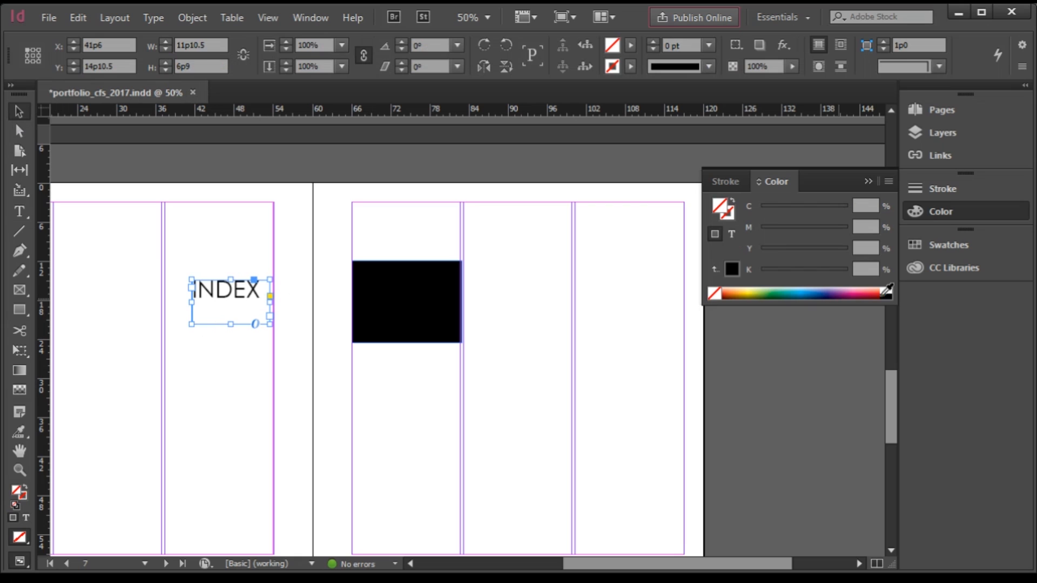
Try a white fill on the INDEX text frame placed over page 7's black rectangle, and clear the fill.
double_click(263, 292)
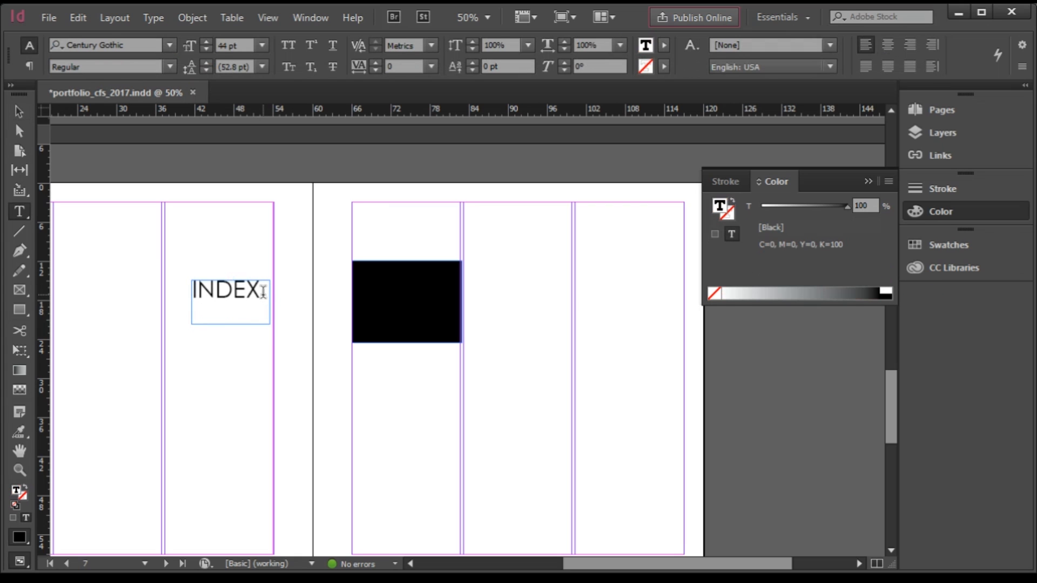
click(19, 112)
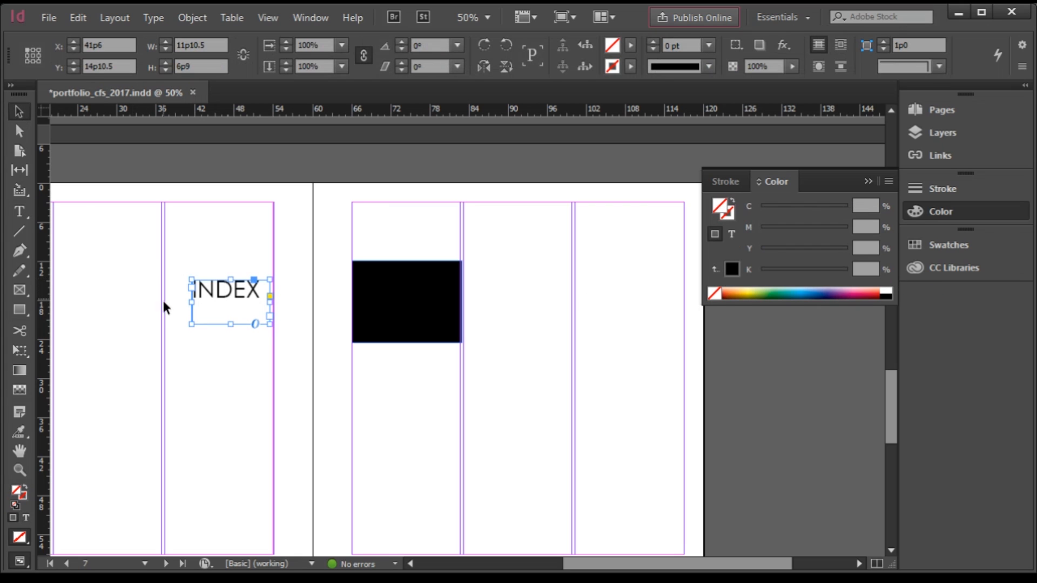
click(221, 381)
click(223, 296)
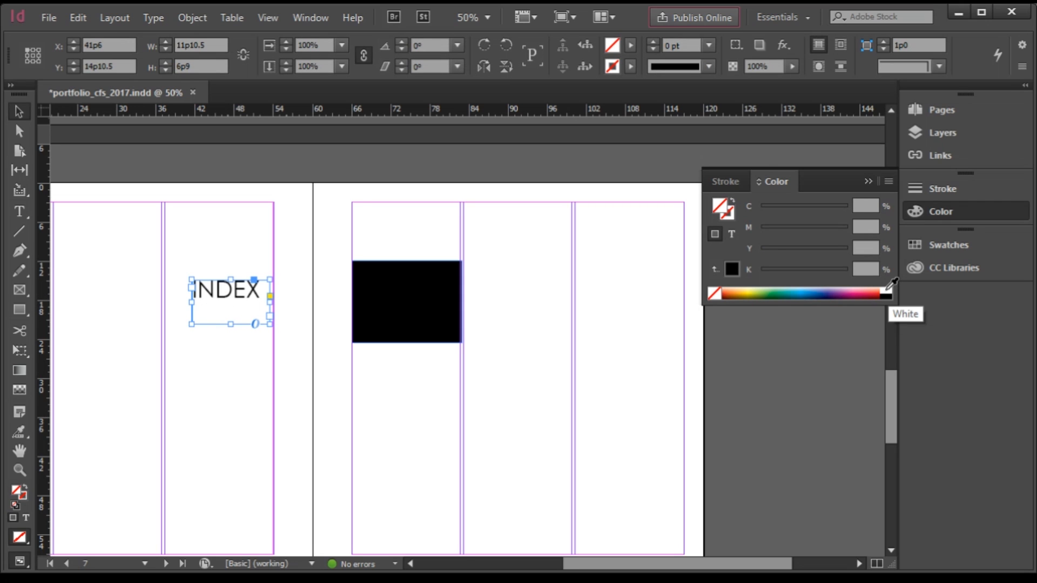
click(887, 290)
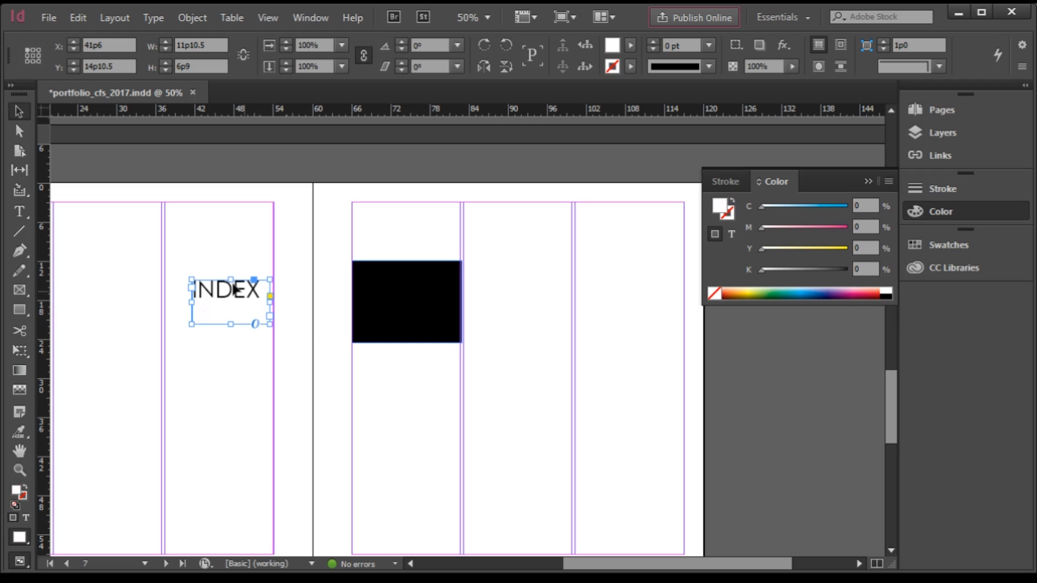
drag(234, 290, 411, 293)
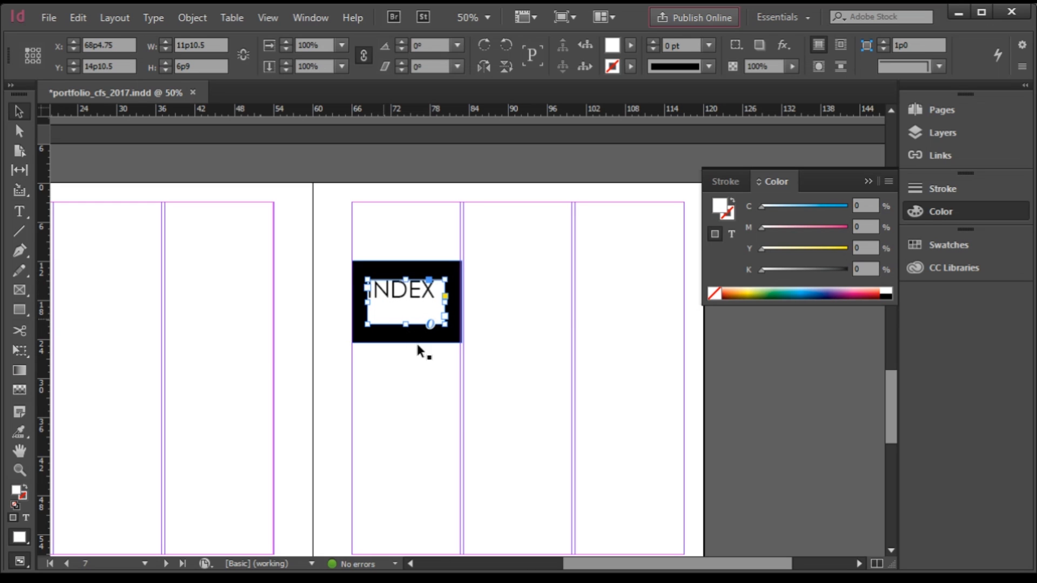
click(714, 294)
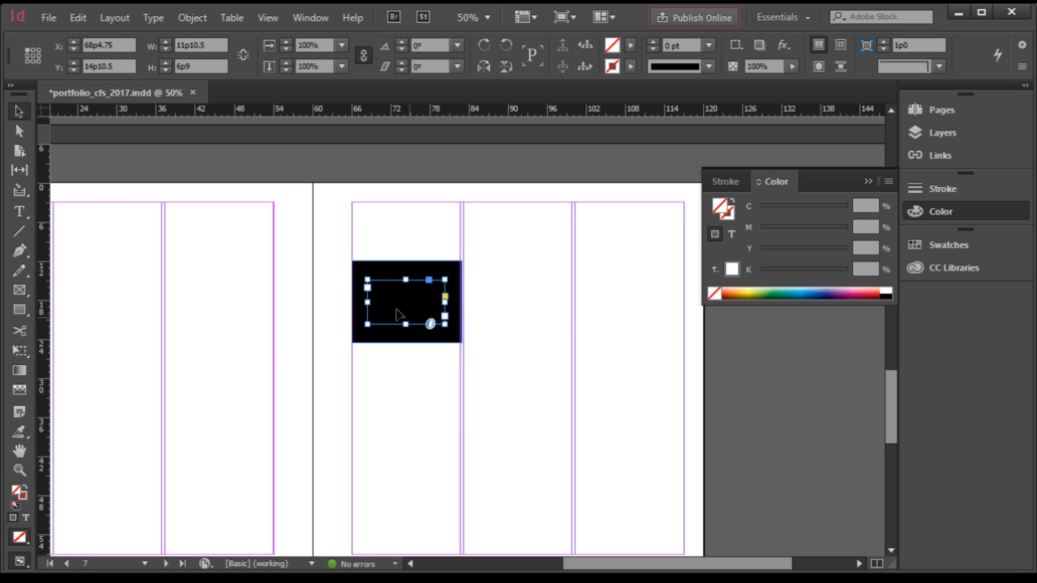
Move the INDEX frame off page 7's black rectangle, colour its text white, and place the frame back over the rectangle.
drag(394, 294, 304, 307)
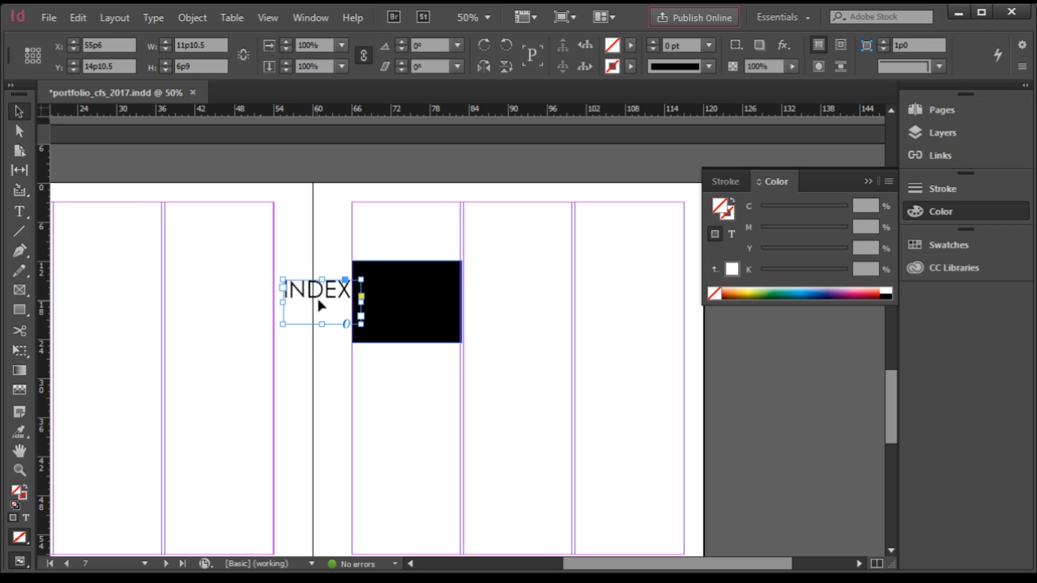
drag(317, 297, 297, 306)
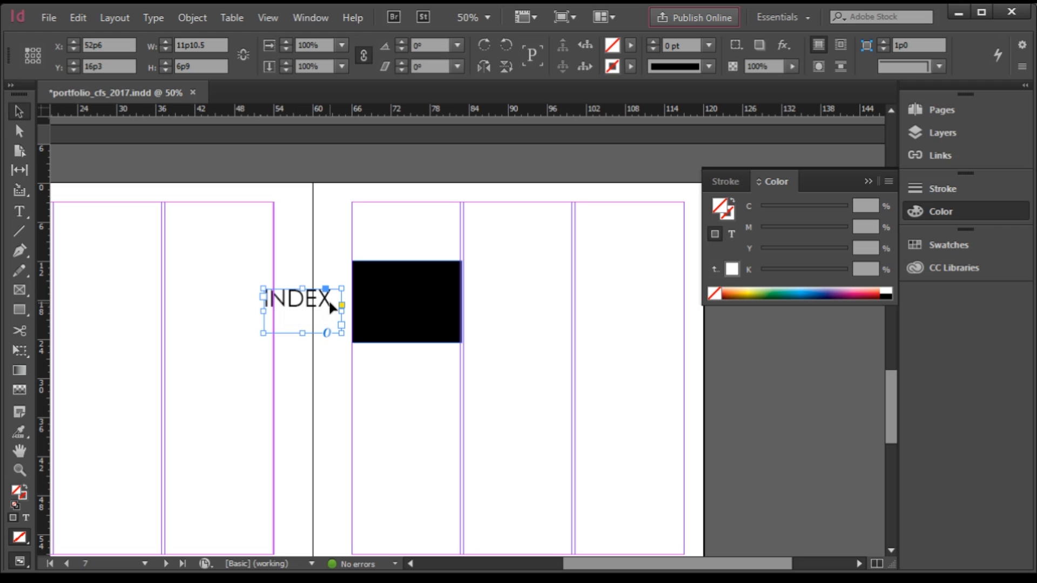
double_click(307, 307)
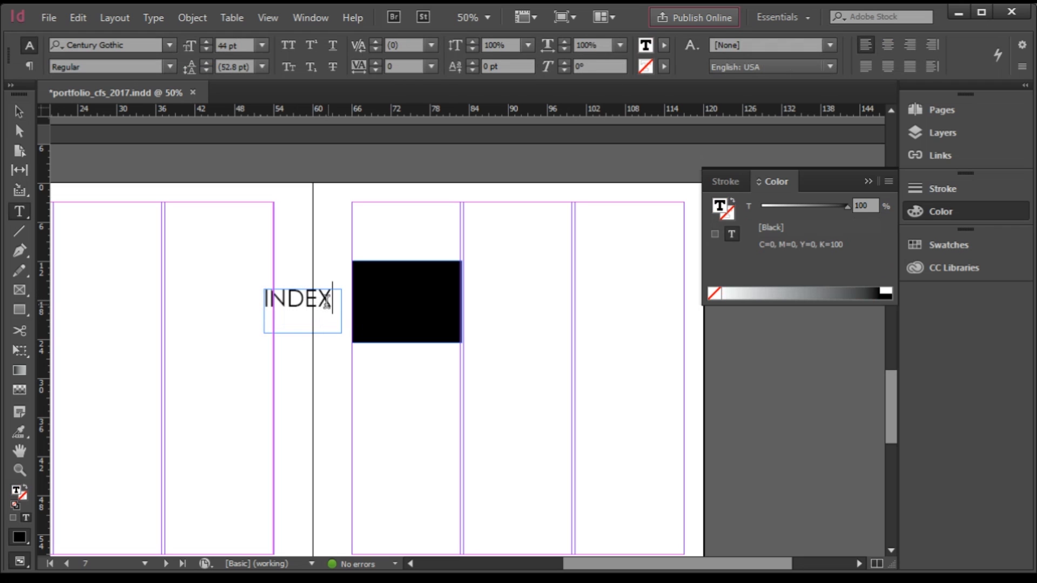
drag(334, 300, 237, 298)
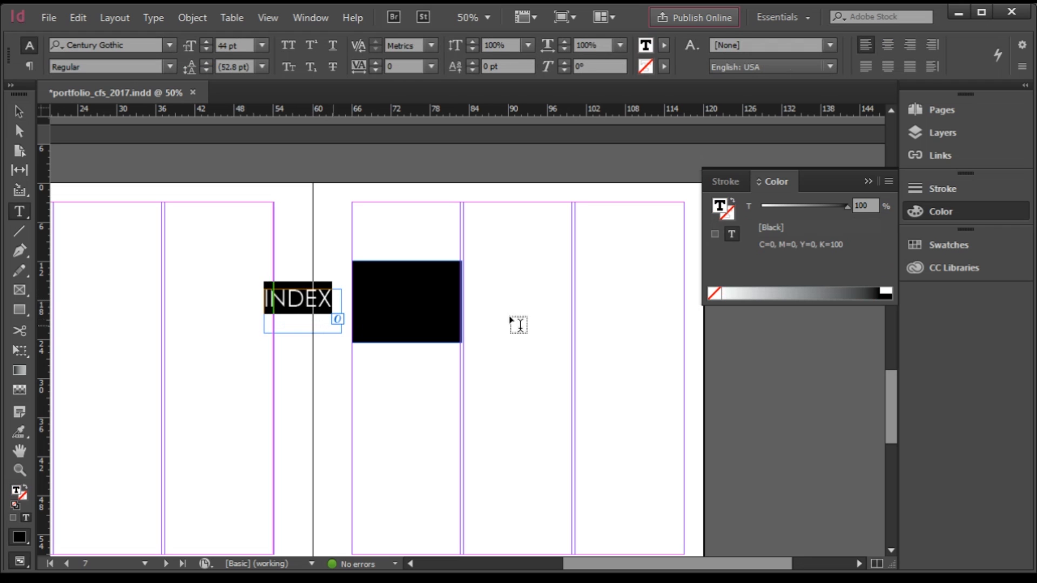
click(886, 290)
click(19, 111)
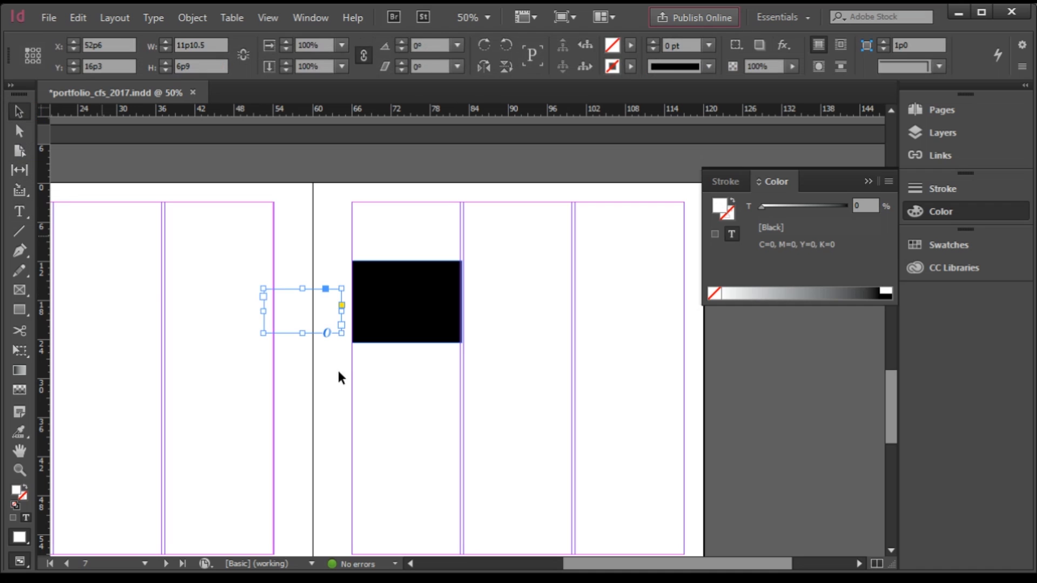
drag(331, 318, 436, 307)
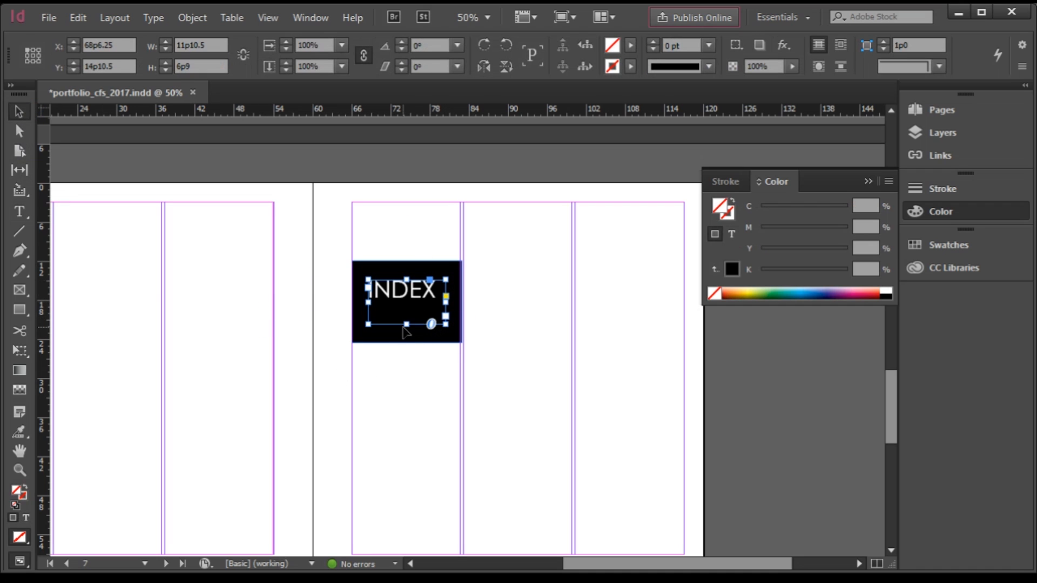
Set the INDEX text to Bold and leave text editing.
double_click(427, 294)
drag(438, 294, 344, 273)
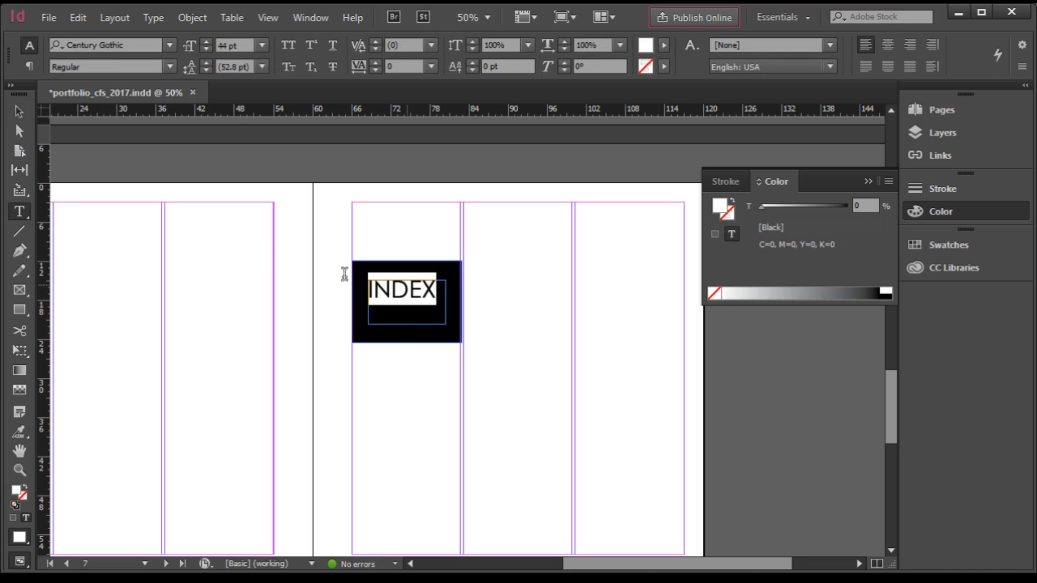
click(169, 68)
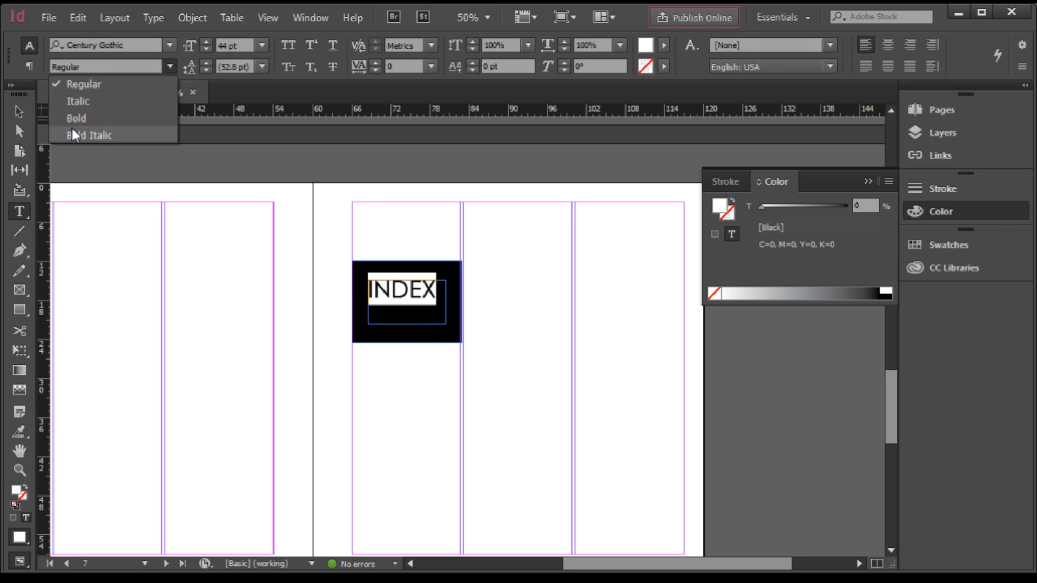
click(72, 119)
click(19, 112)
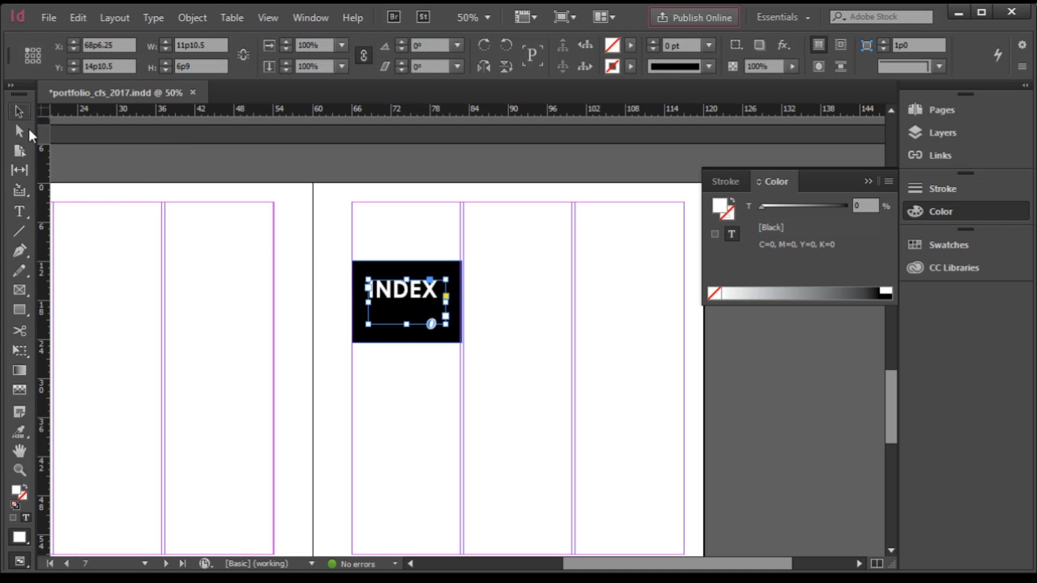
Shorten the INDEX frame to the height of its text and align it vertically centred against the black rectangle's right edge.
drag(408, 326, 422, 307)
click(517, 344)
click(448, 307)
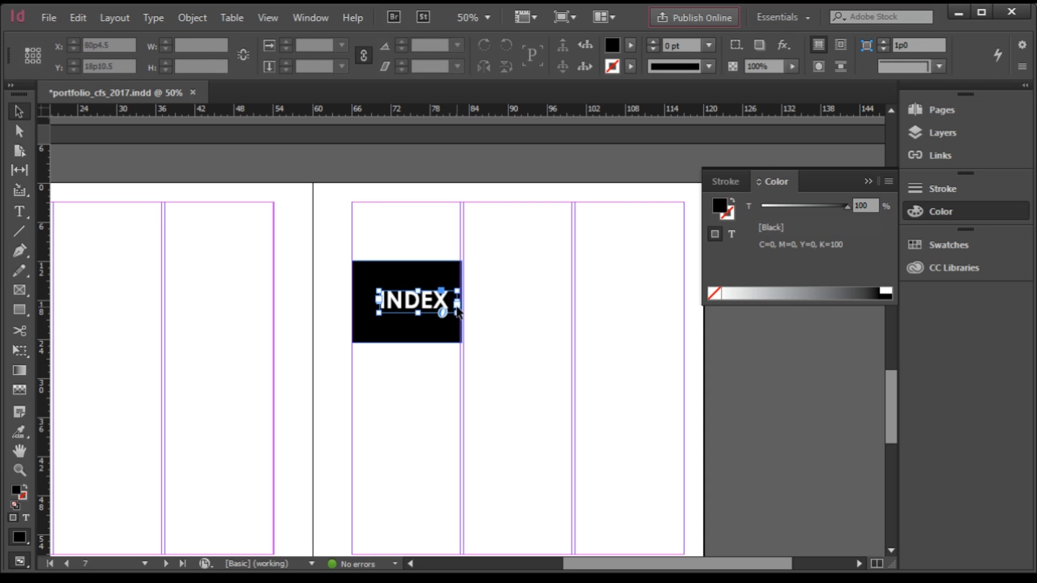
drag(457, 306, 419, 307)
click(491, 323)
click(503, 302)
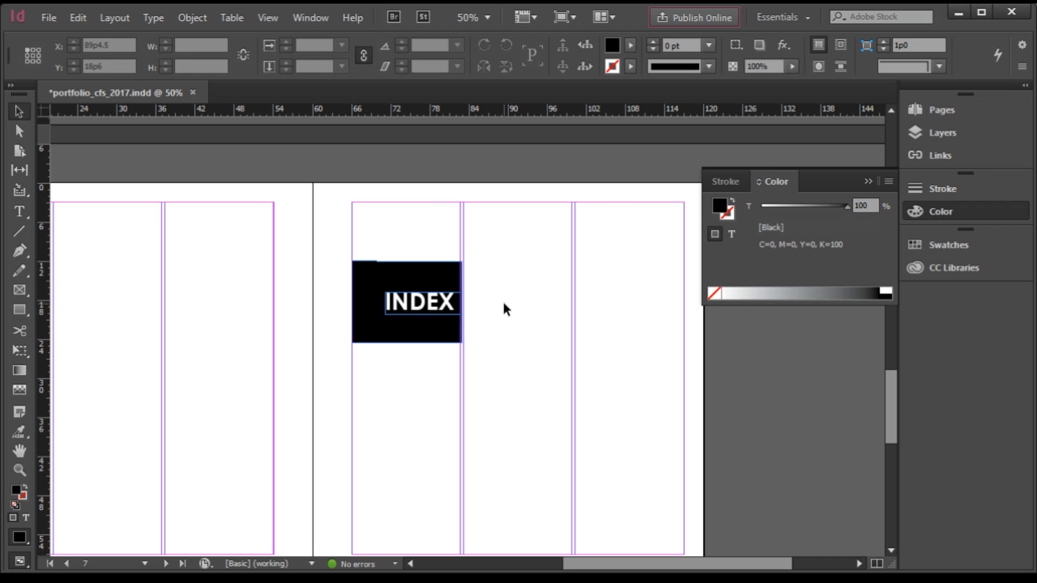
Check the INDEX block in Preview screen mode and return to Normal mode.
click(564, 18)
click(575, 62)
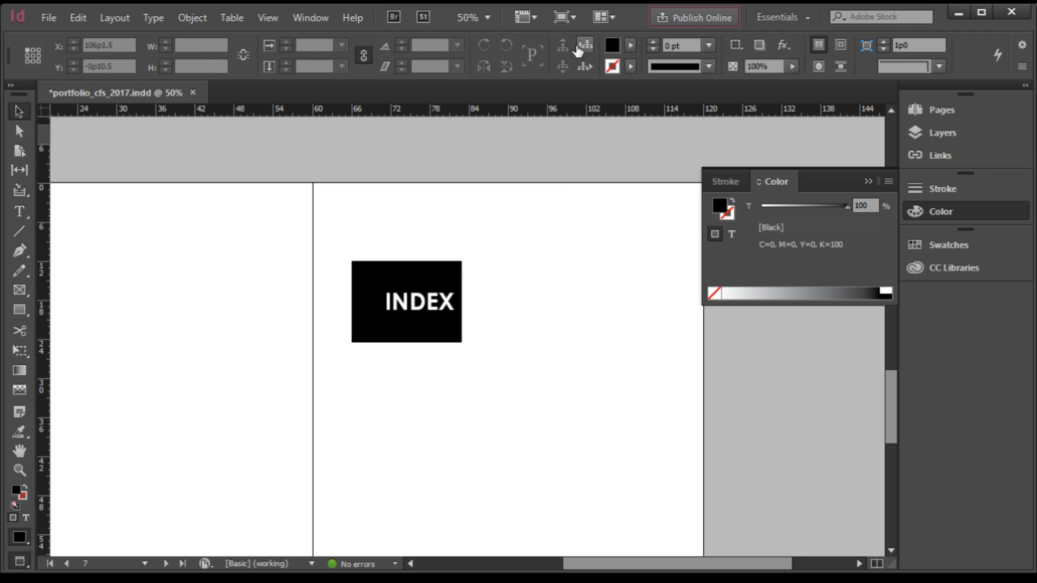
click(571, 19)
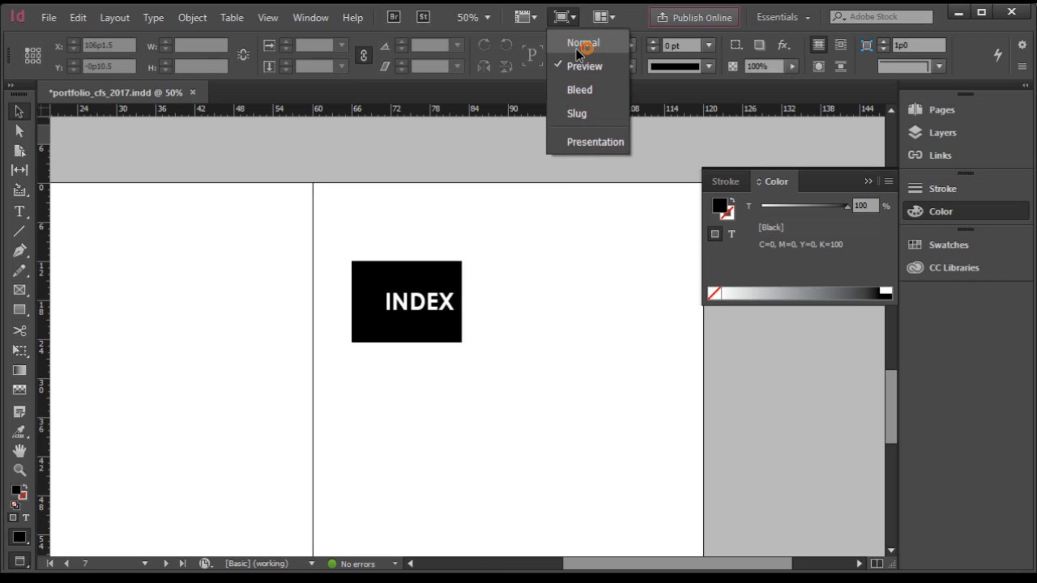
click(577, 43)
click(565, 18)
click(573, 44)
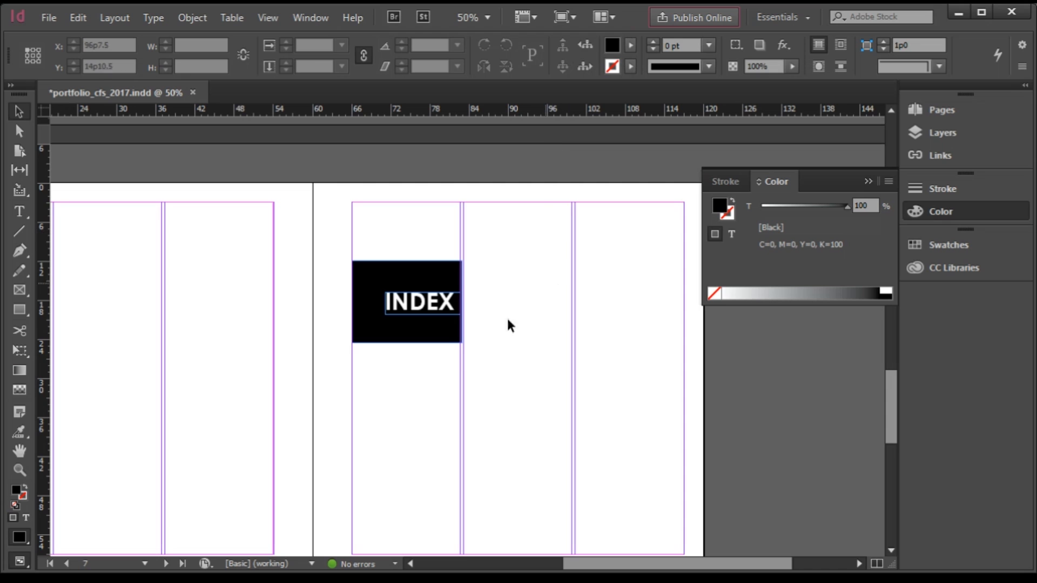
Draw a black rectangle about 33p10 by 13p6 below the INDEX box, spanning the first two columns of page 7.
scroll(507, 325, down, 1)
scroll(660, 393, up, 1)
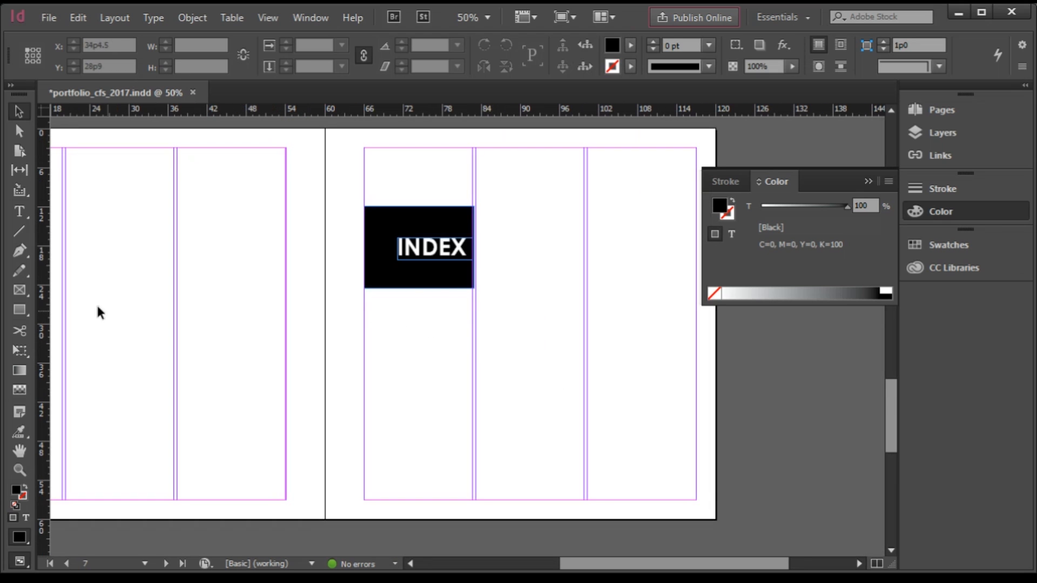
scroll(255, 383, up, 3)
scroll(296, 366, down, 4)
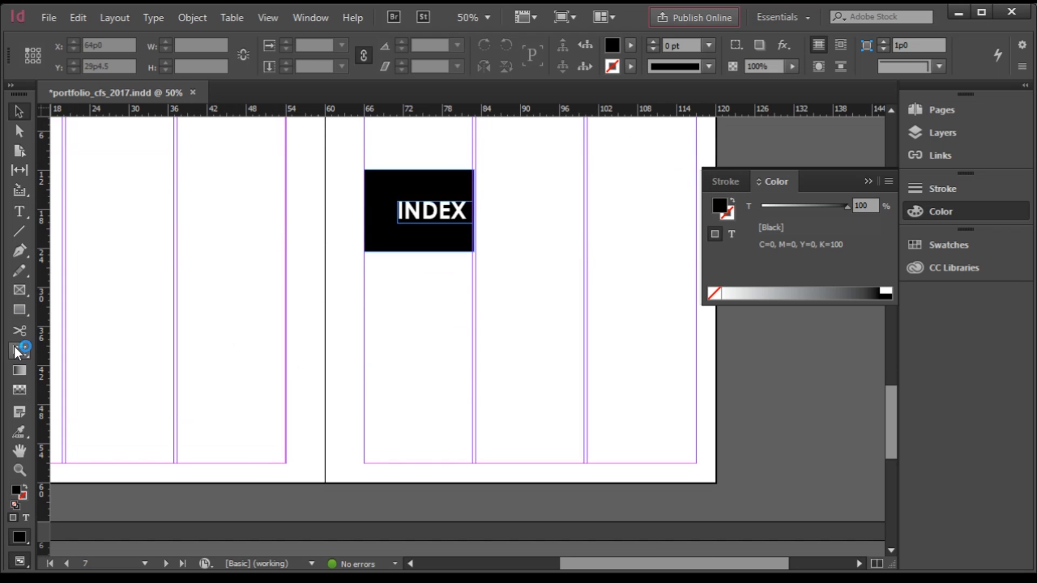
click(16, 312)
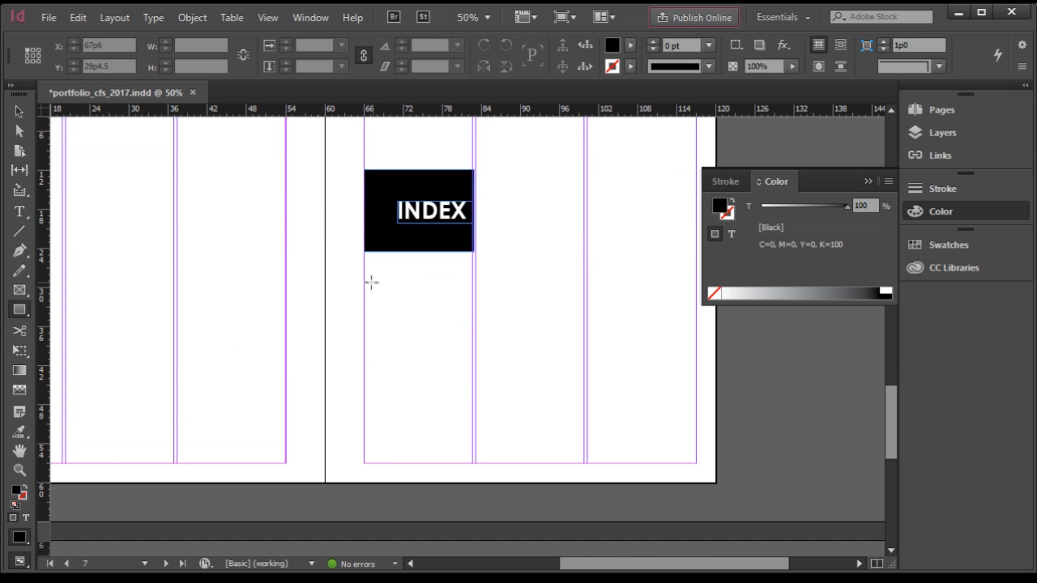
drag(364, 270, 581, 360)
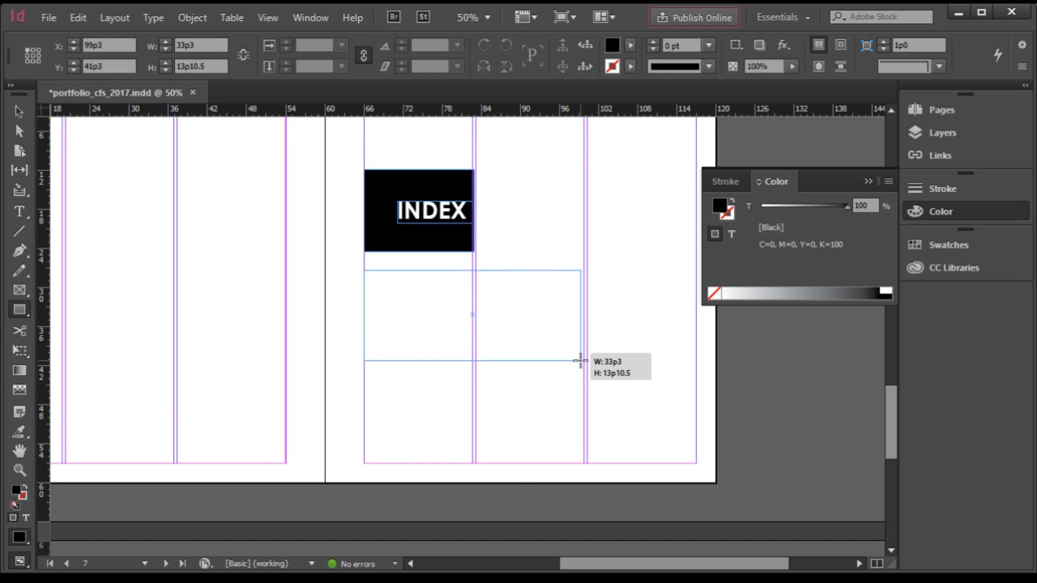
drag(581, 360, 584, 358)
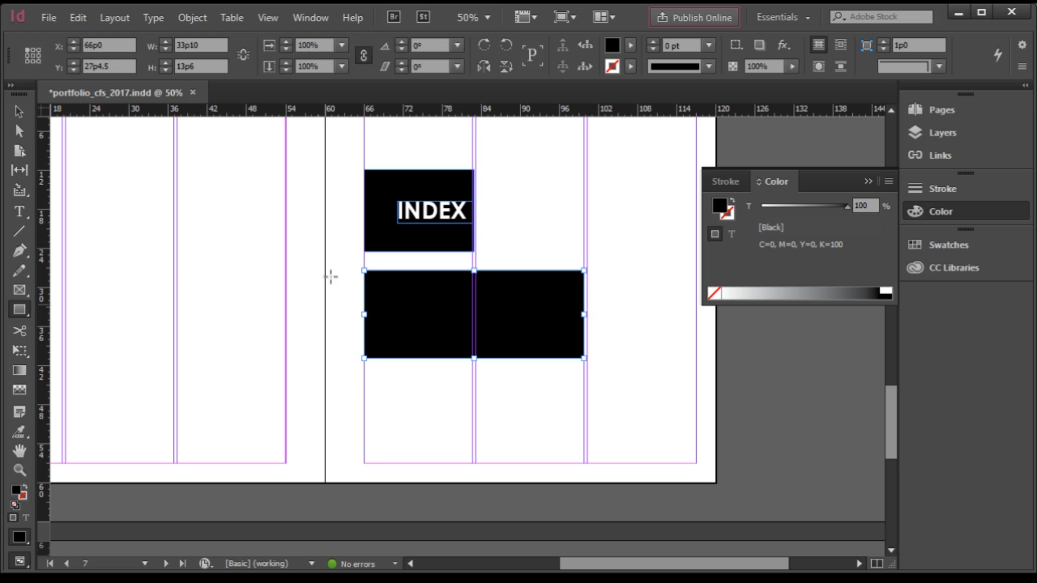
Move the wide black rectangle up closer to the INDEX box, to a Y position of about 25p10.5.
drag(406, 294, 406, 283)
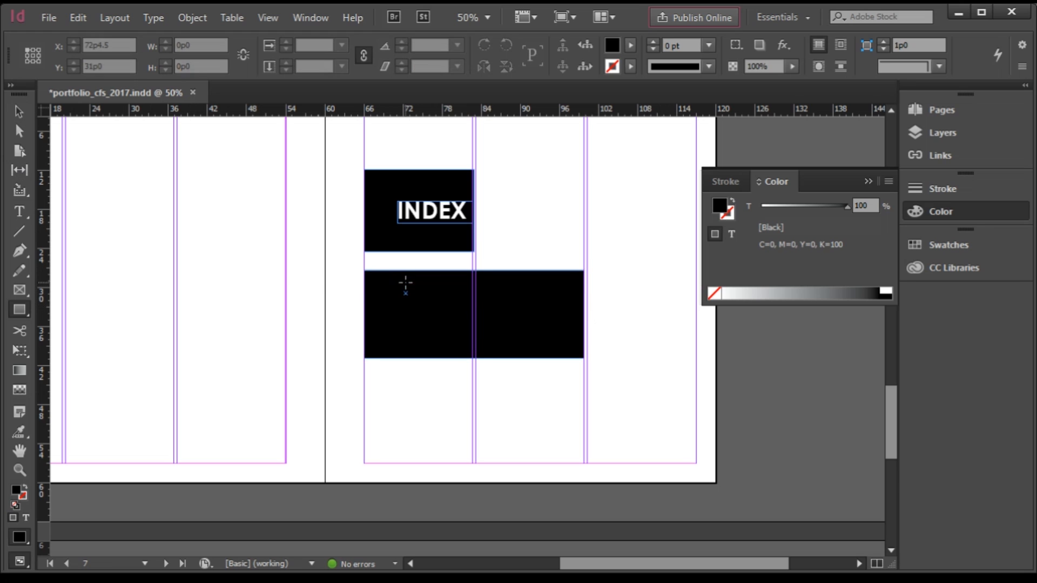
key(v)
drag(417, 324, 419, 310)
Move the INDEX box with its text up to about Y 10p1.5, and the wide rectangle up to about Y 24p10.5.
scroll(414, 357, down, 1)
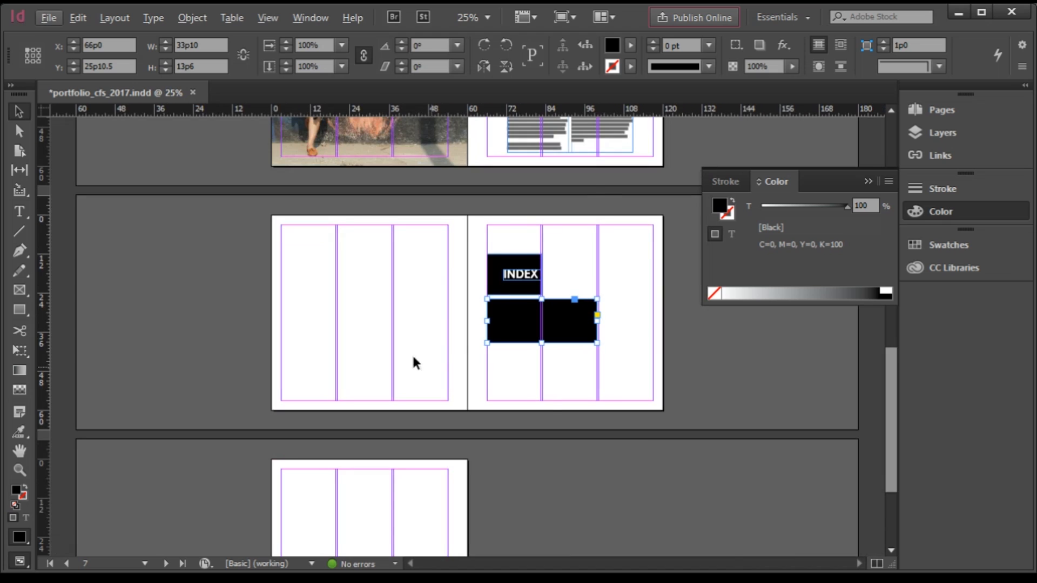
scroll(414, 357, up, 1)
scroll(326, 279, up, 1)
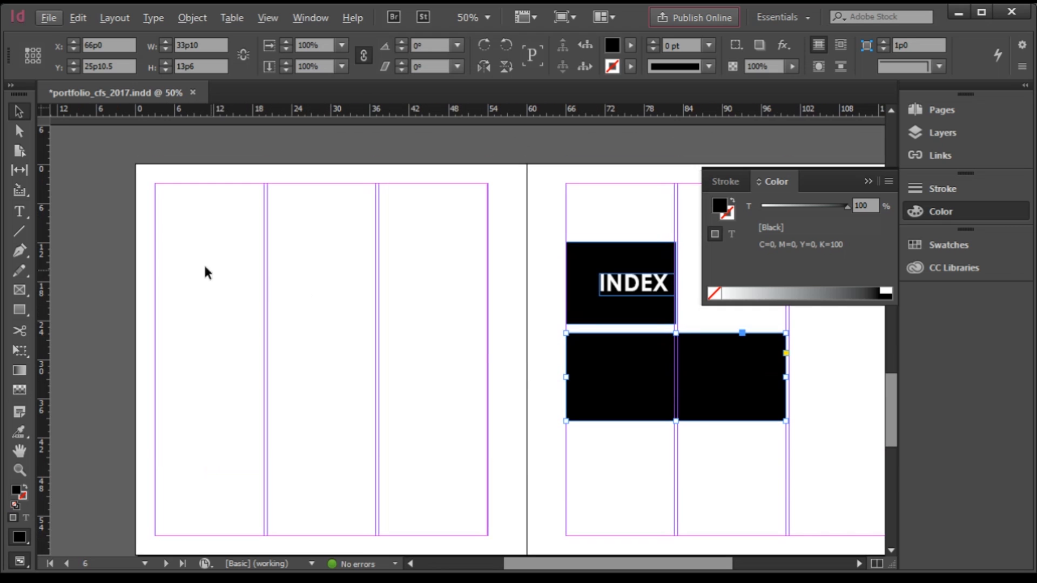
scroll(361, 325, down, 1)
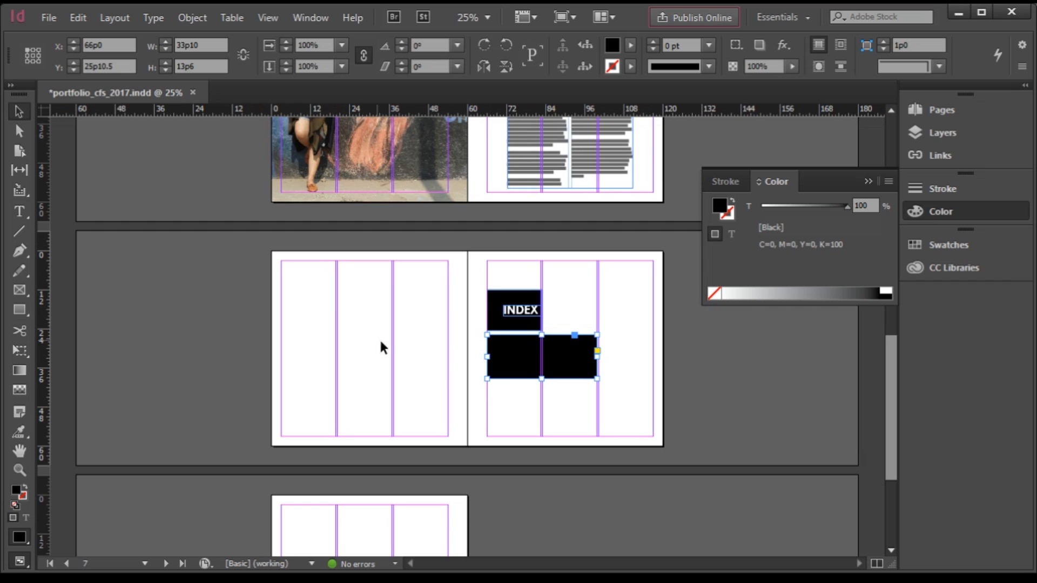
scroll(583, 357, up, 1)
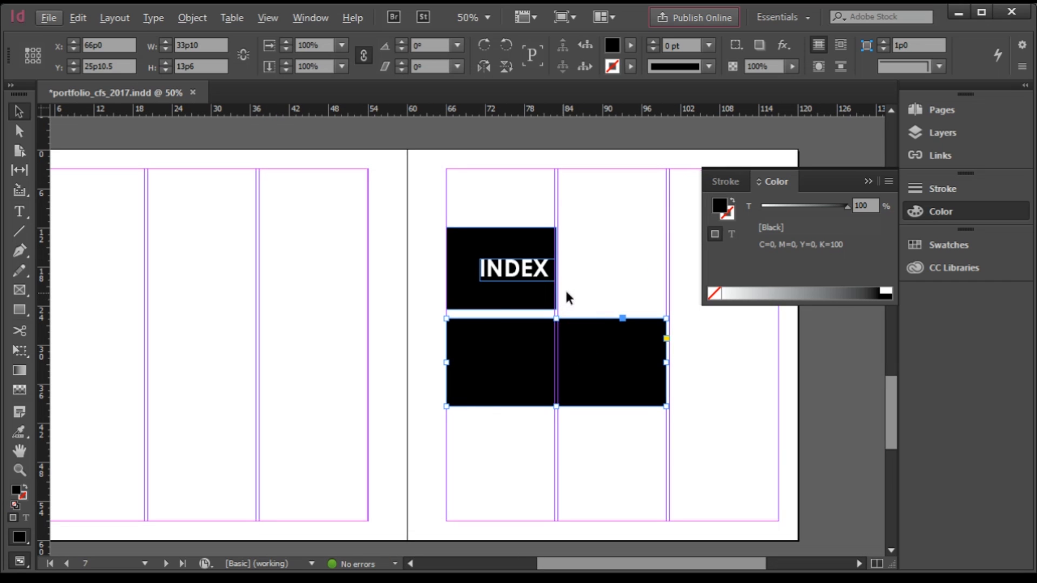
drag(571, 299, 512, 234)
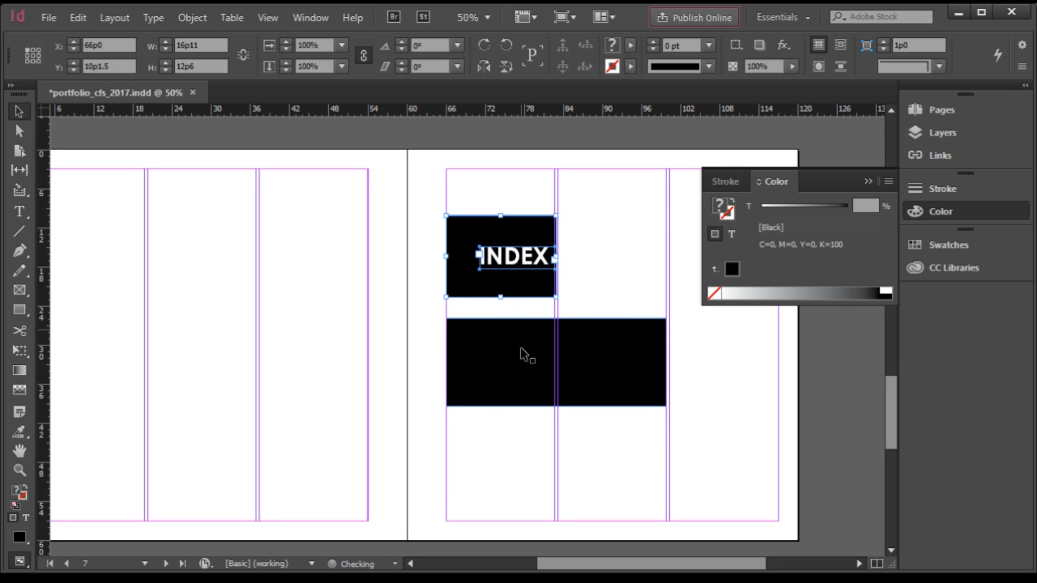
drag(521, 356, 519, 347)
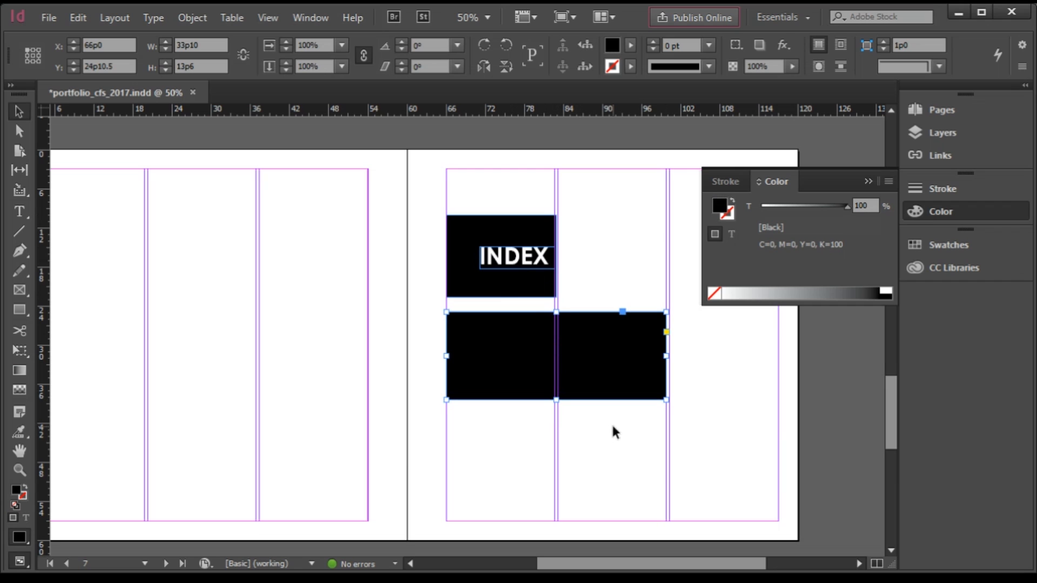
click(685, 378)
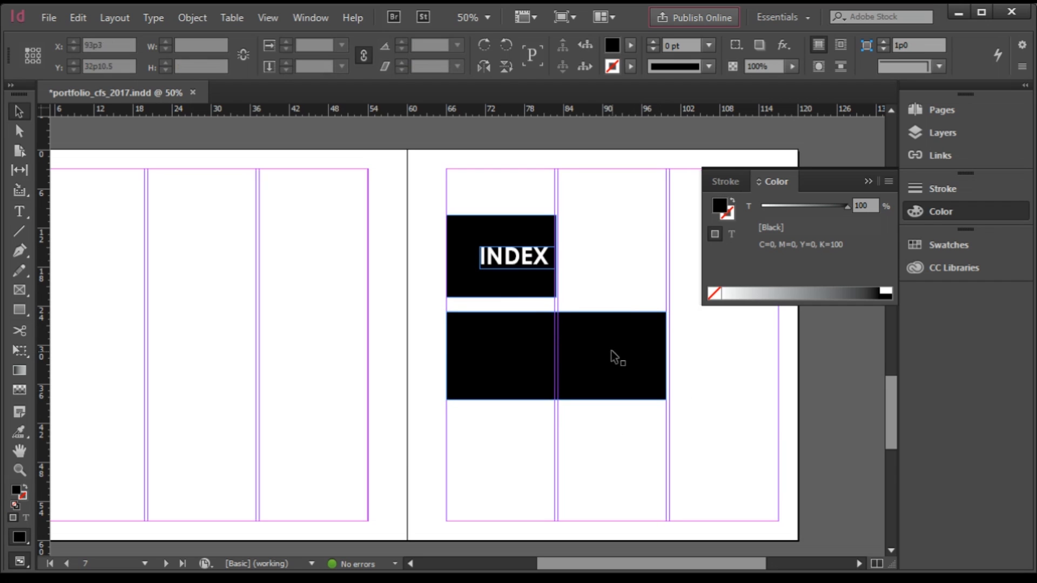
Place the image "Divine flame or Destructive fire" from the moodboards folder into the wide black rectangle.
click(612, 361)
key(ctrl+d)
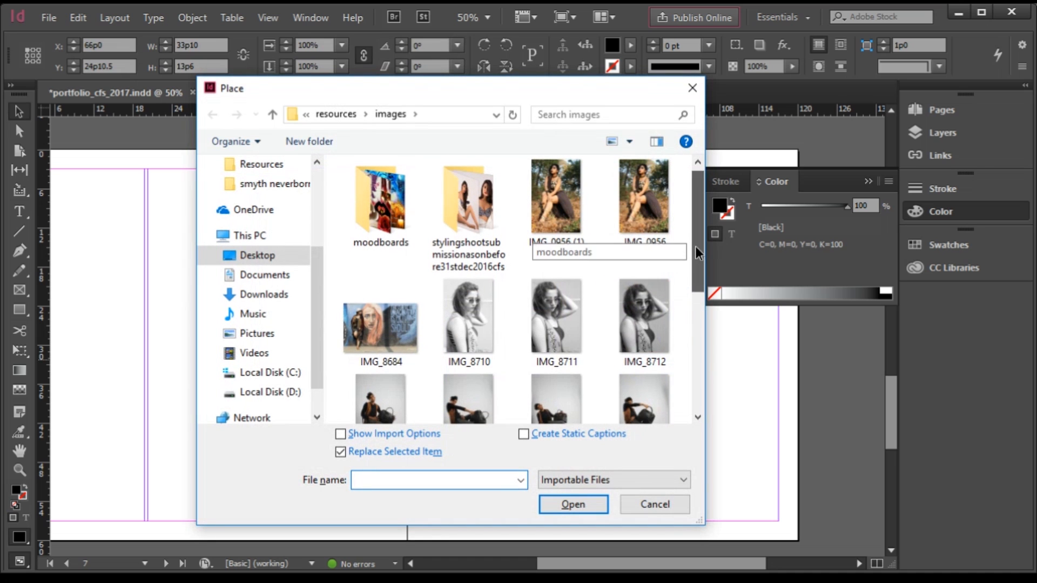
mouse_move(696, 246)
mouse_down()
mouse_move(695, 312)
mouse_move(704, 242)
mouse_up()
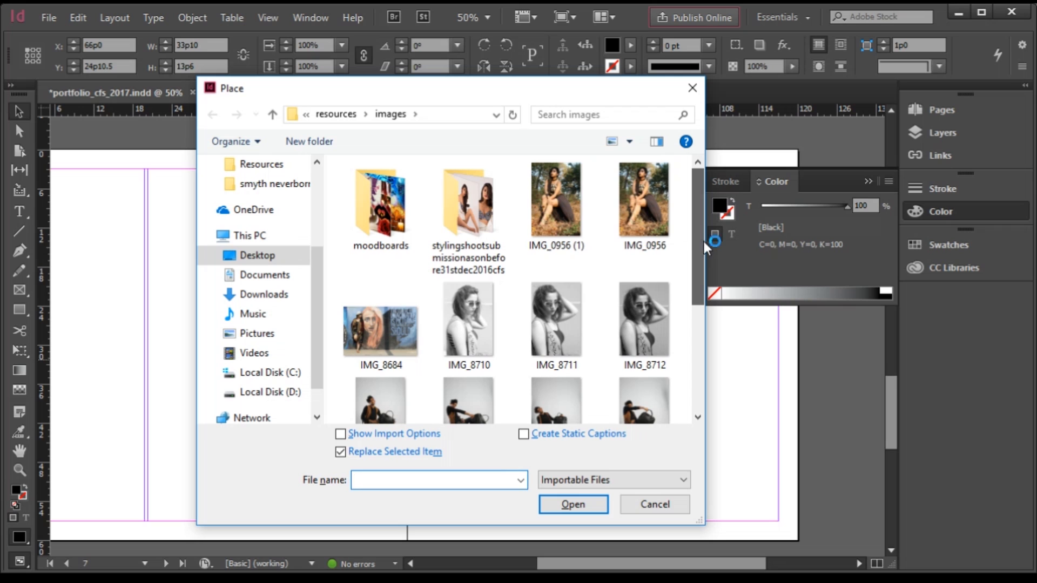
double_click(397, 227)
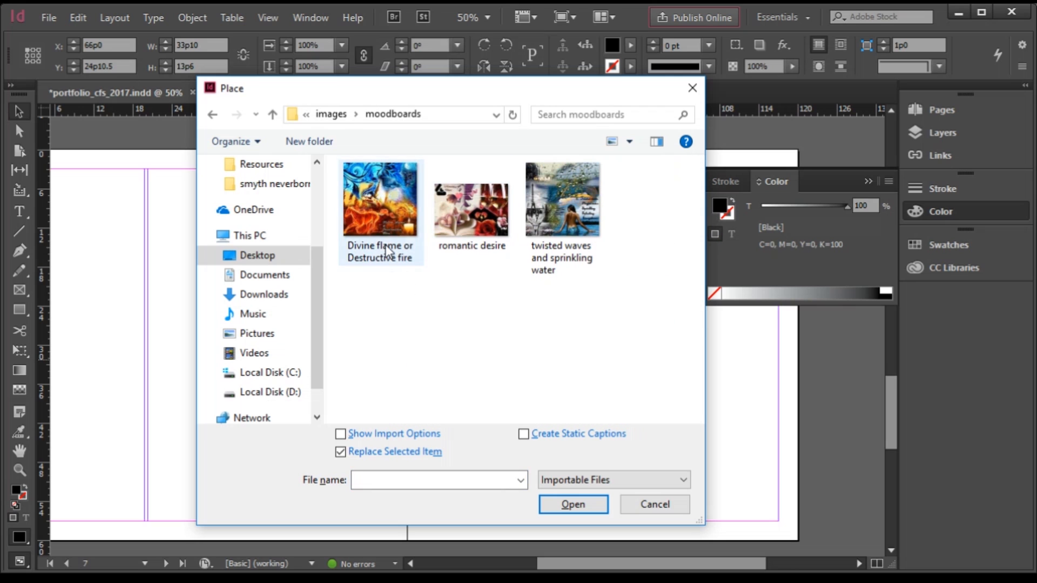
click(401, 199)
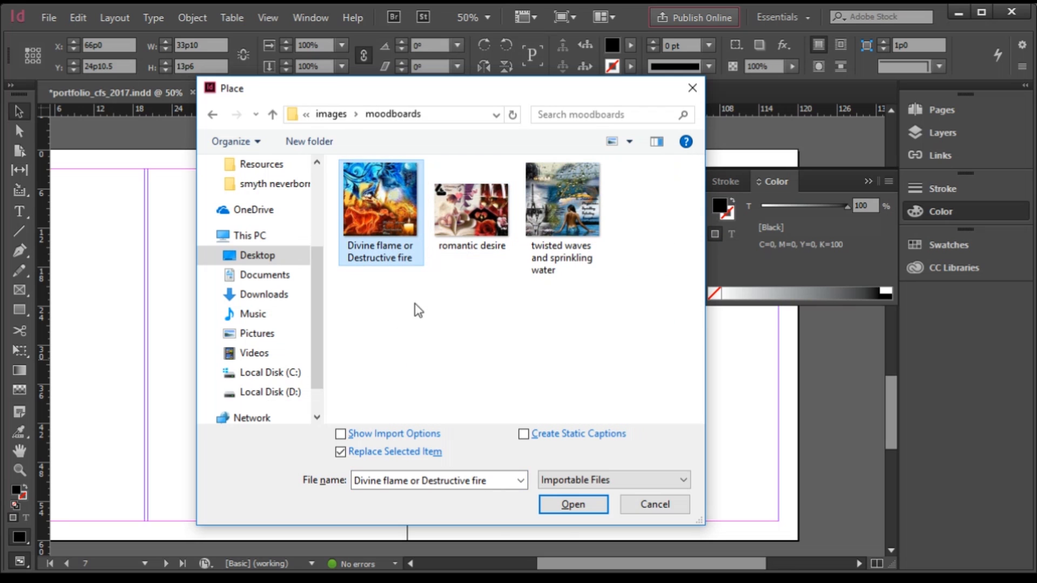
click(565, 504)
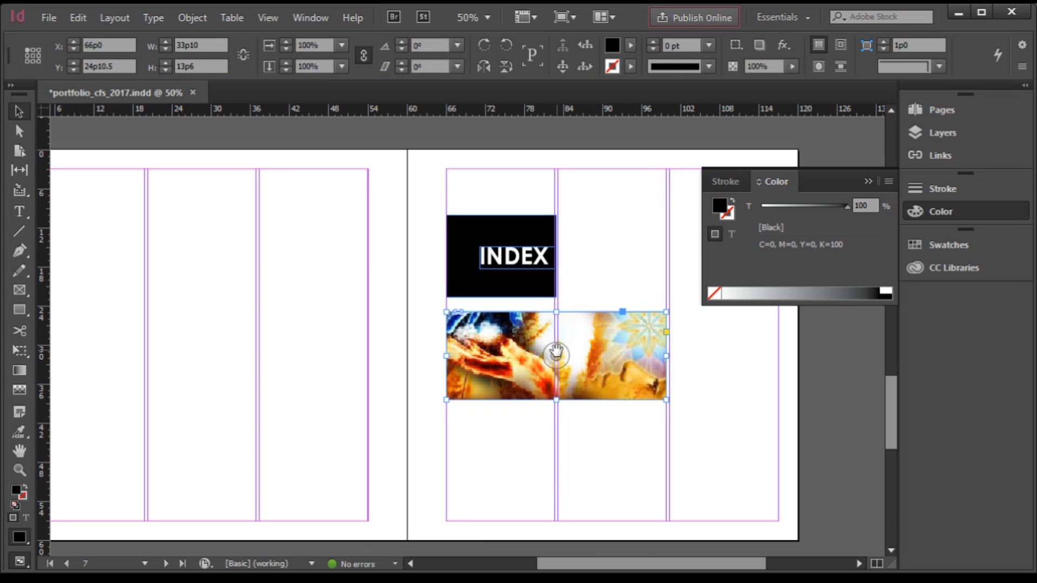
Shift the moodboard image up inside its frame and scale it down proportionally to about 74.5%.
mouse_move(555, 354)
mouse_down()
mouse_move(553, 330)
mouse_move(558, 354)
mouse_move(557, 342)
mouse_up()
scroll(426, 365, down, 1)
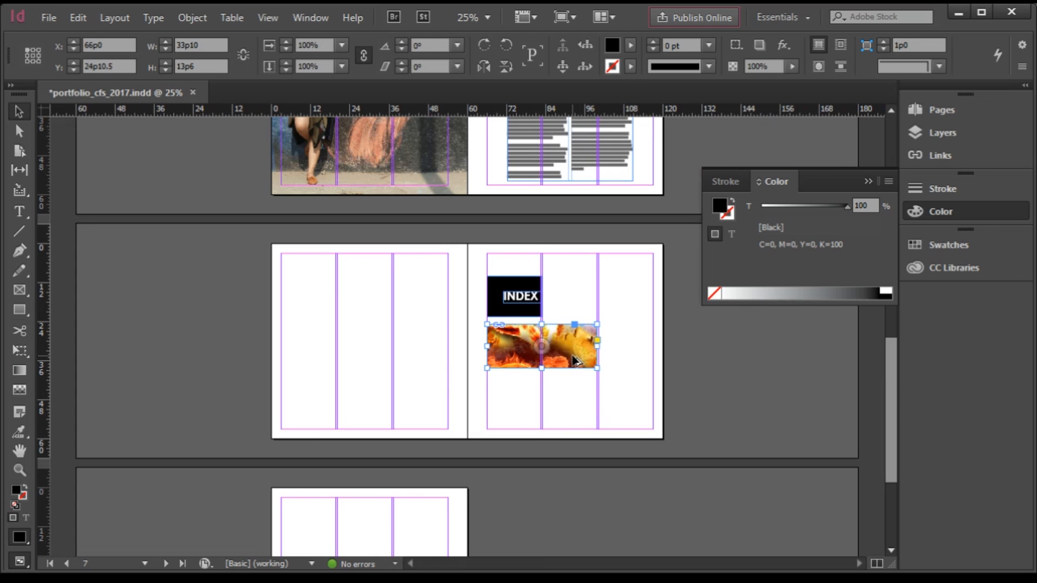
scroll(541, 343, up, 1)
click(656, 475)
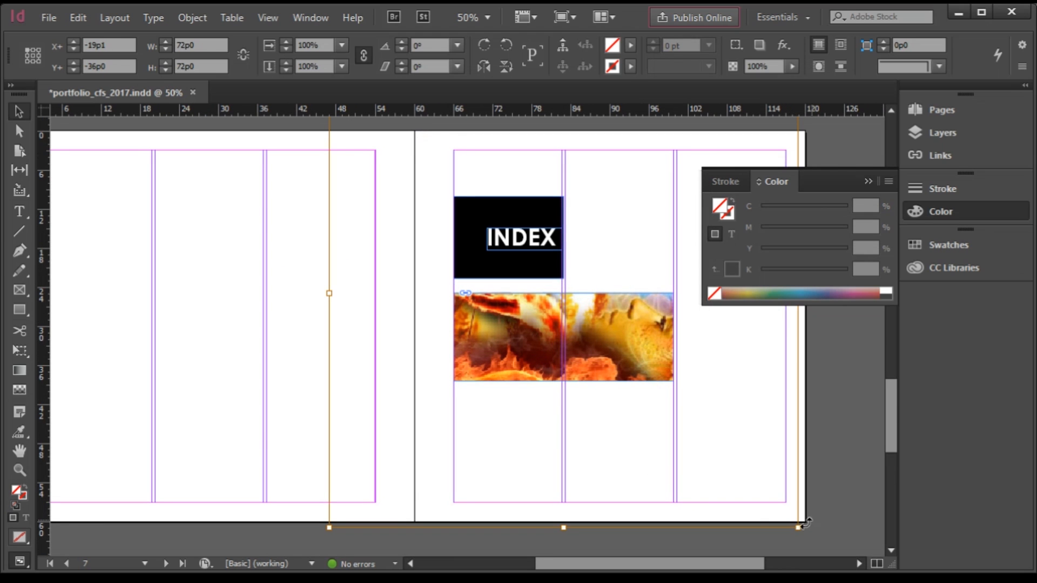
drag(804, 524, 738, 466)
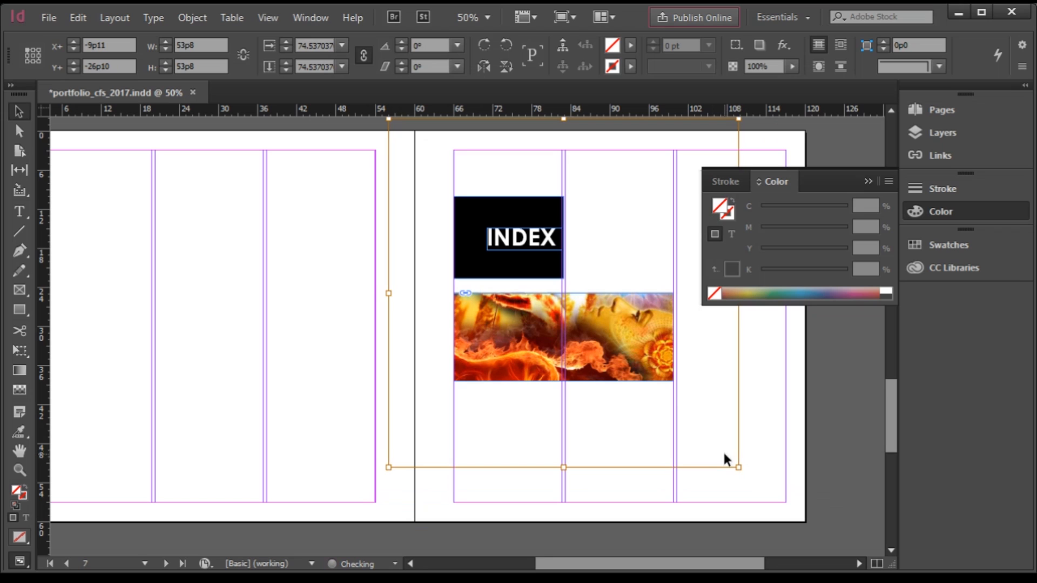
Draw a text frame about 16p8 by 11p1.5 in the middle column below the moodboard image and fill it with placeholder text.
click(766, 411)
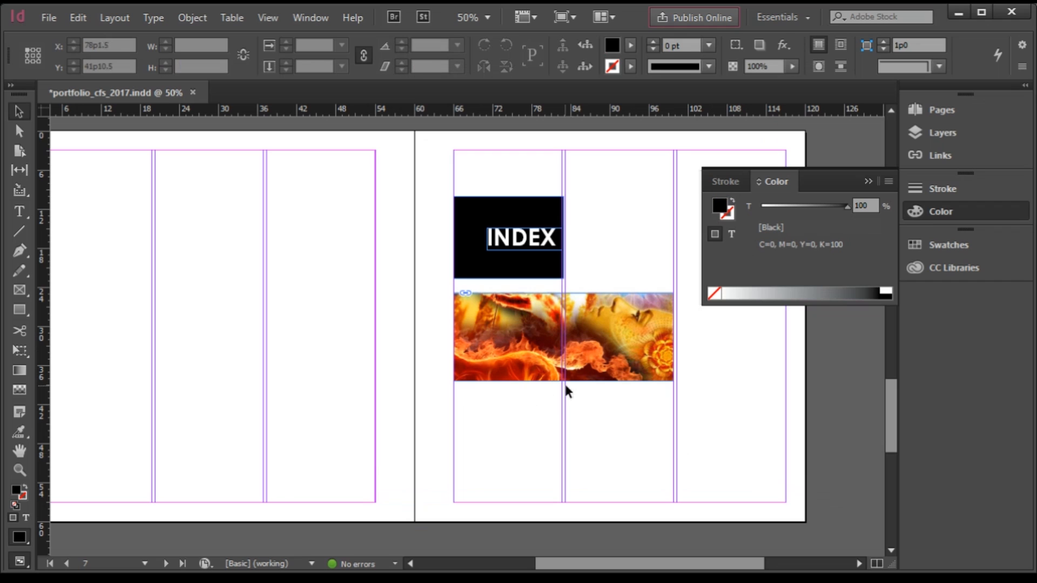
click(18, 210)
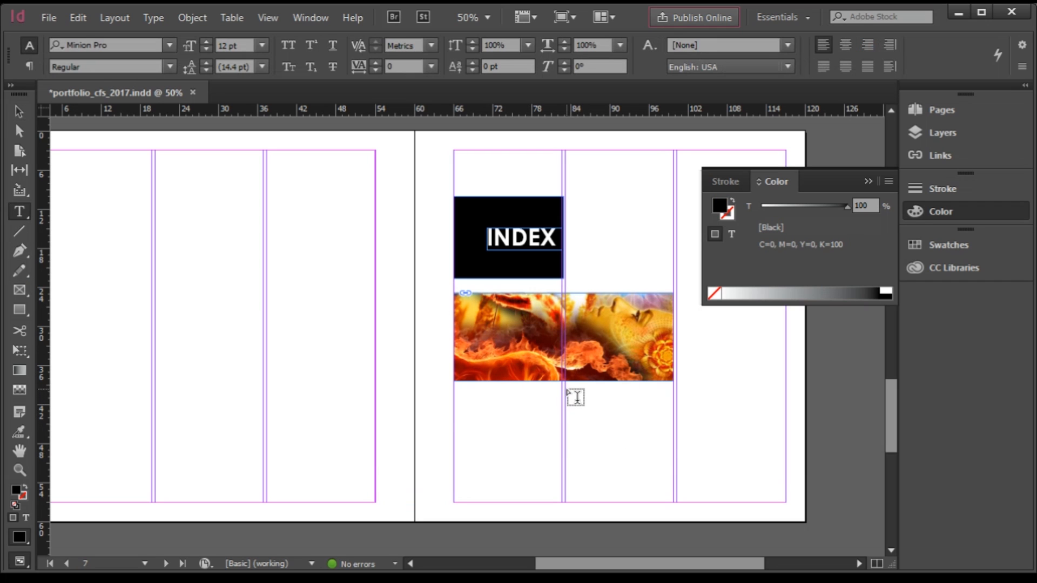
drag(567, 390, 673, 462)
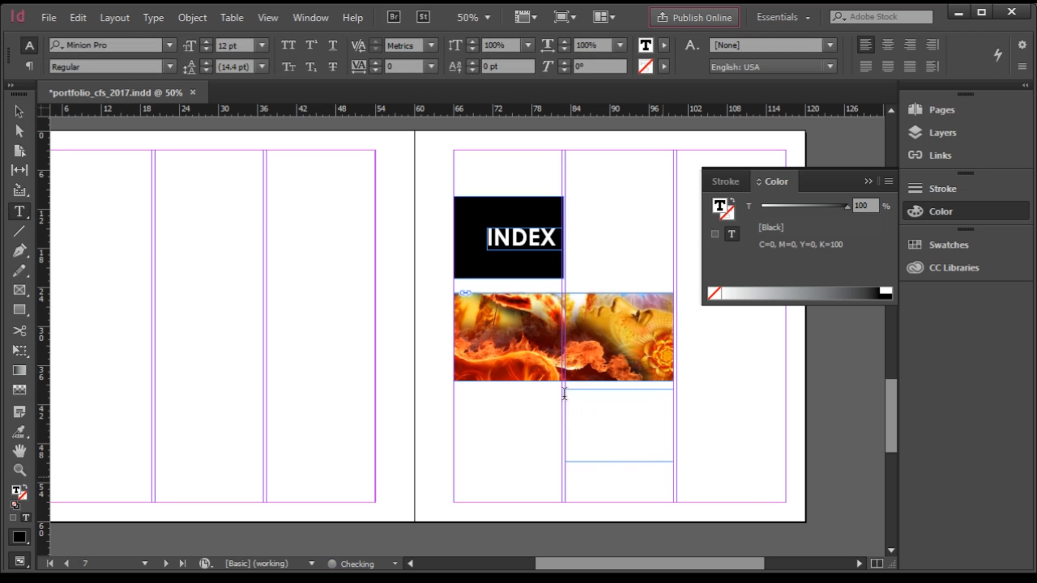
click(154, 19)
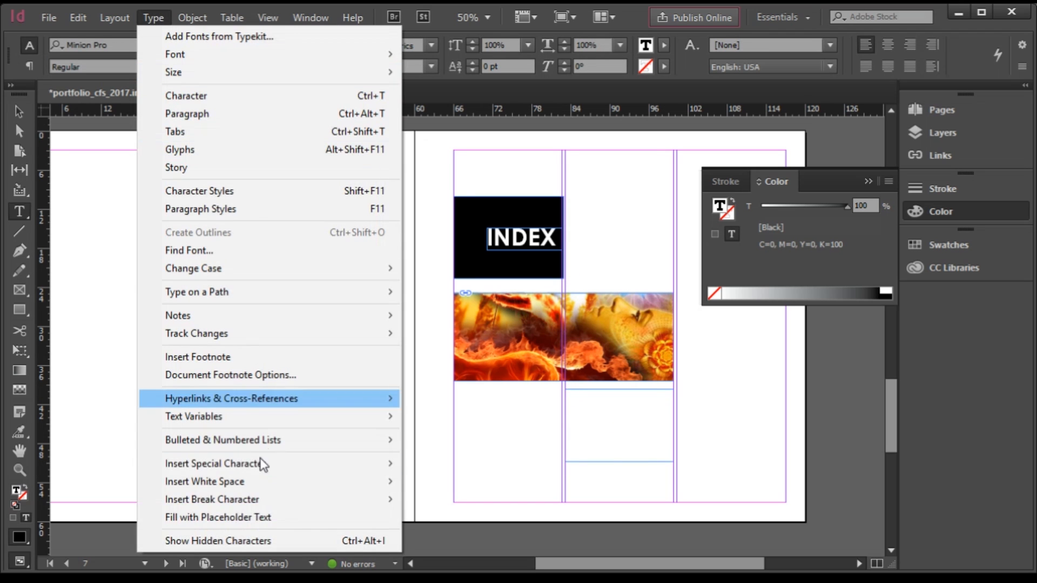
click(263, 518)
Delete the second half of the placeholder text and set the remaining text to 14 pt.
drag(630, 423, 665, 475)
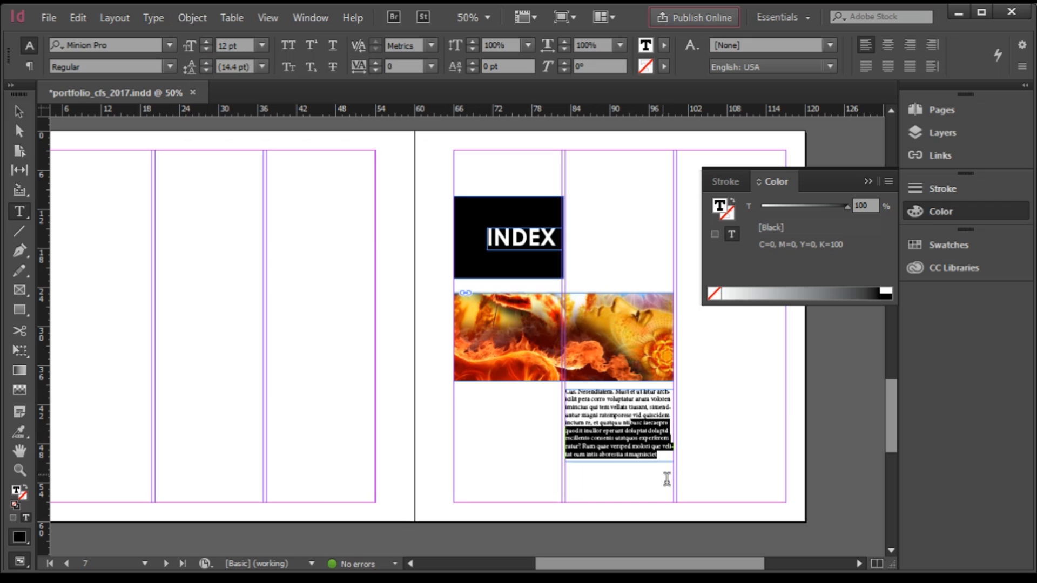
key(BackSpace)
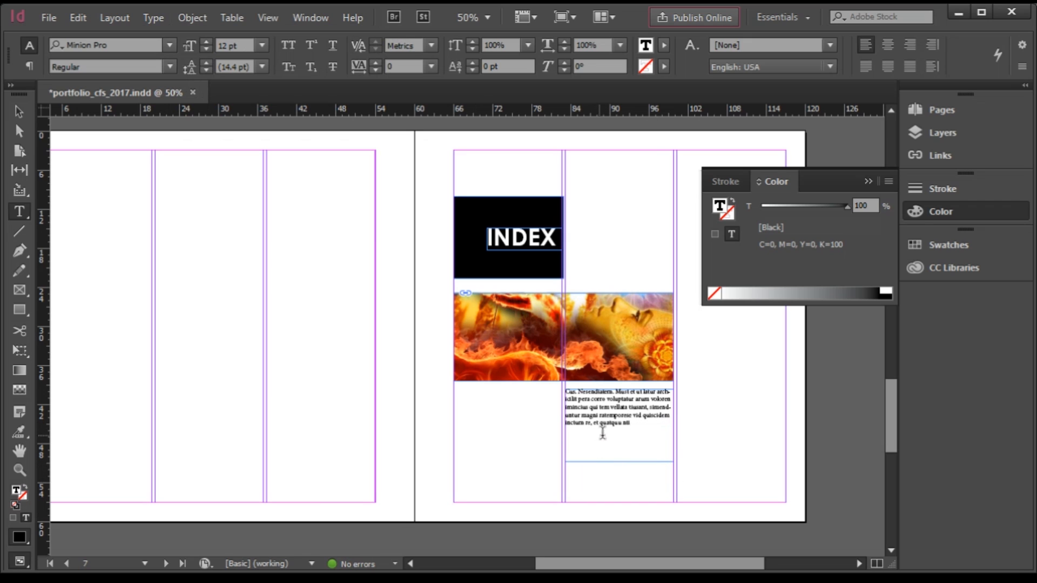
key(ctrl+a)
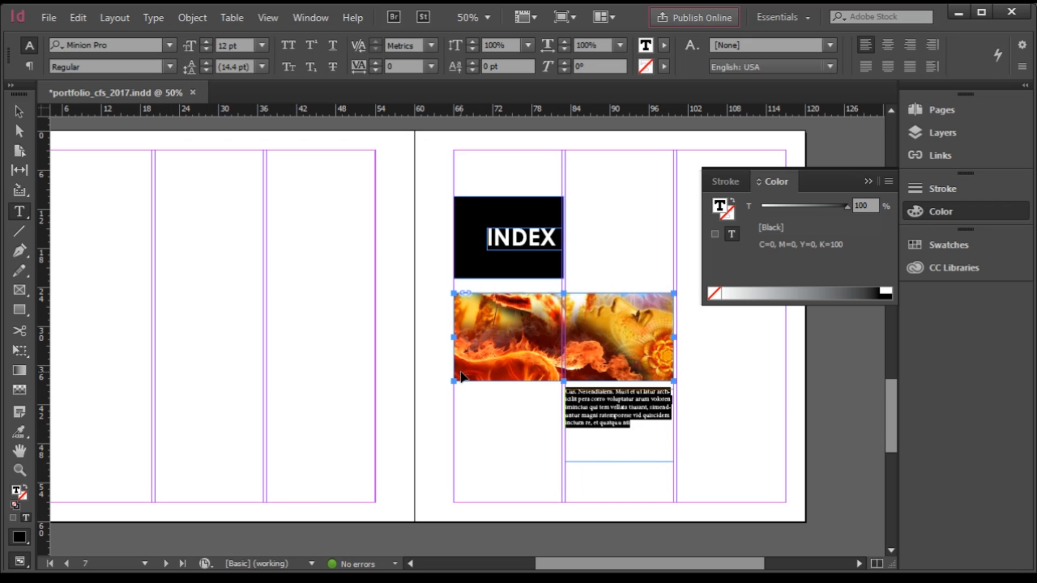
key(ctrl+shift+period)
key(ctrl+shift+period)
key(ctrl+shift+comma)
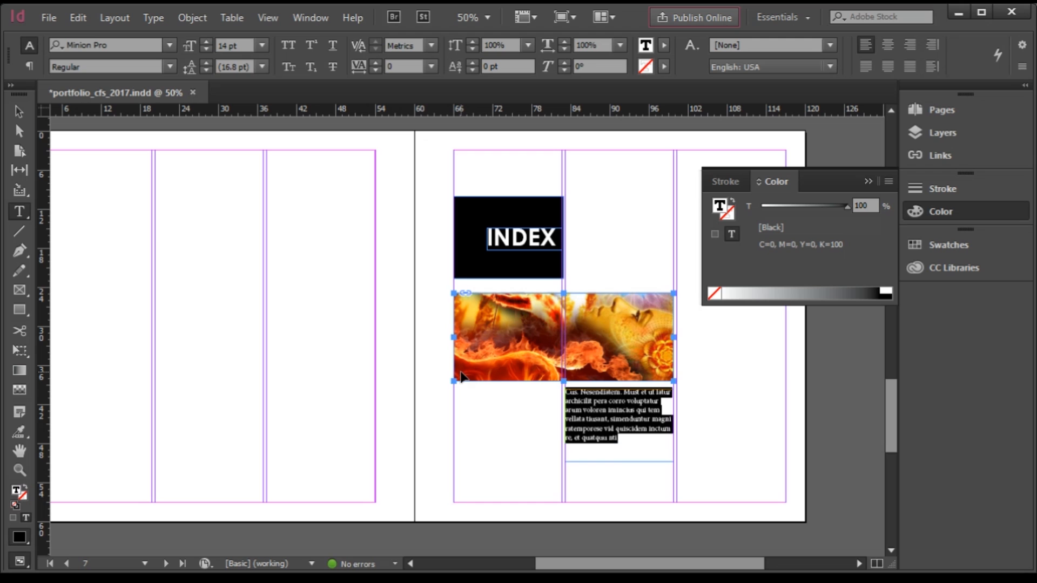
click(19, 111)
click(309, 339)
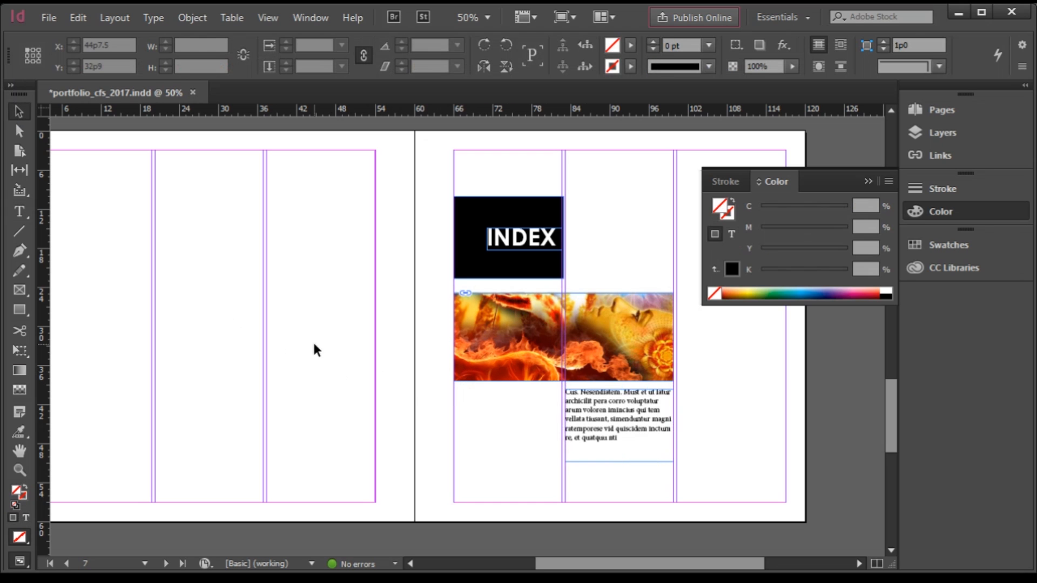
Switch the screen mode to Preview to see the index page without guides and frame edges.
scroll(755, 392, up, 1)
scroll(567, 362, down, 1)
scroll(609, 349, up, 1)
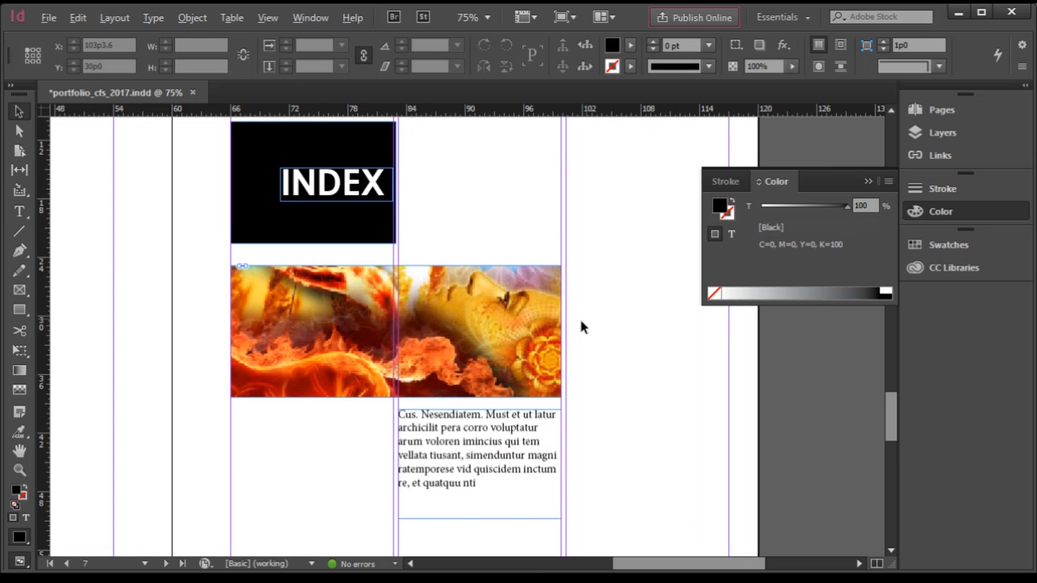
click(565, 17)
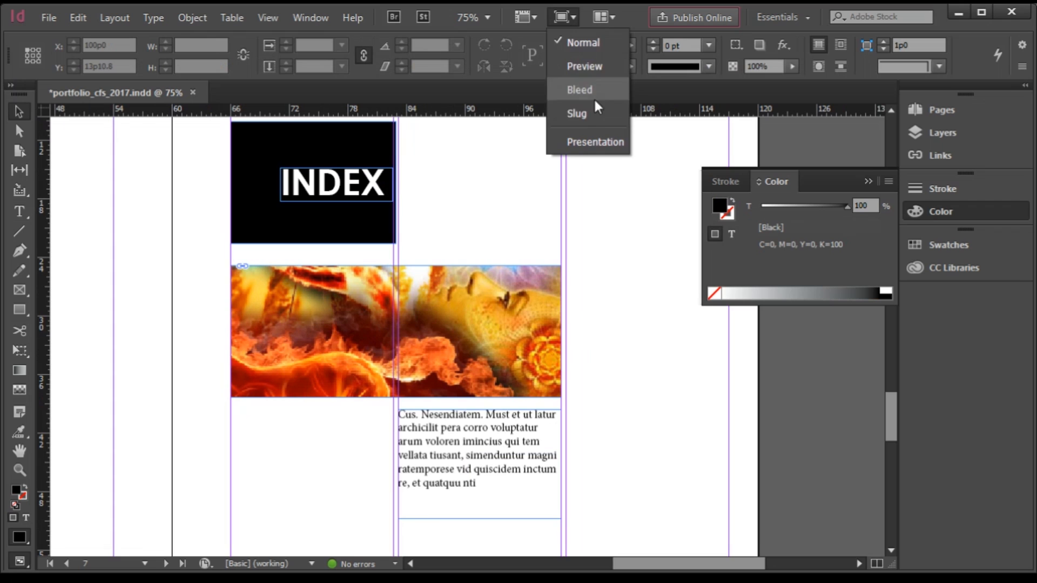
click(596, 65)
scroll(527, 394, down, 2)
scroll(566, 373, up, 1)
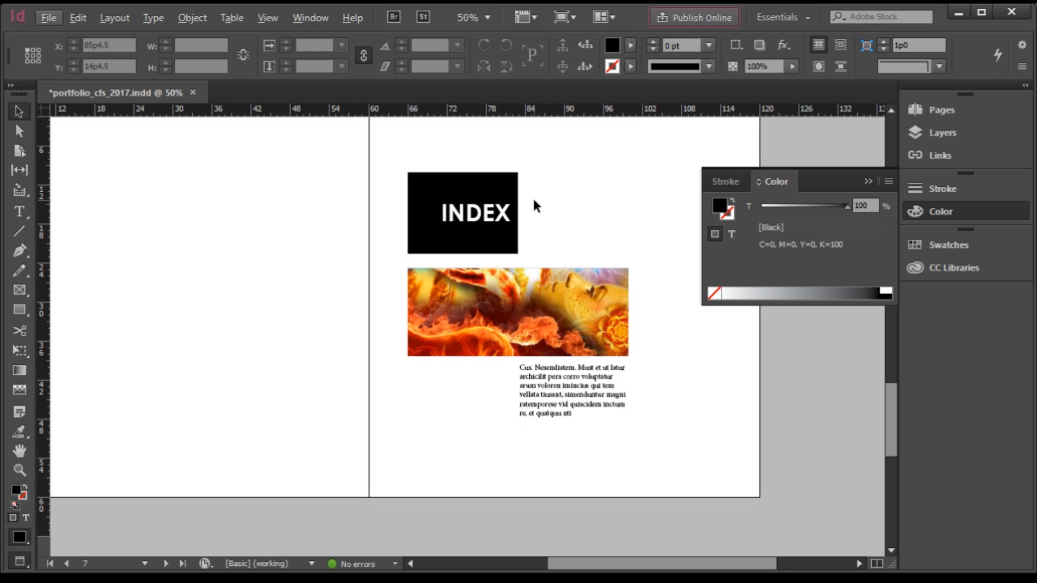
Lighten the black fill of the INDEX box, trying a tint of 85% and settling on 90%.
click(446, 183)
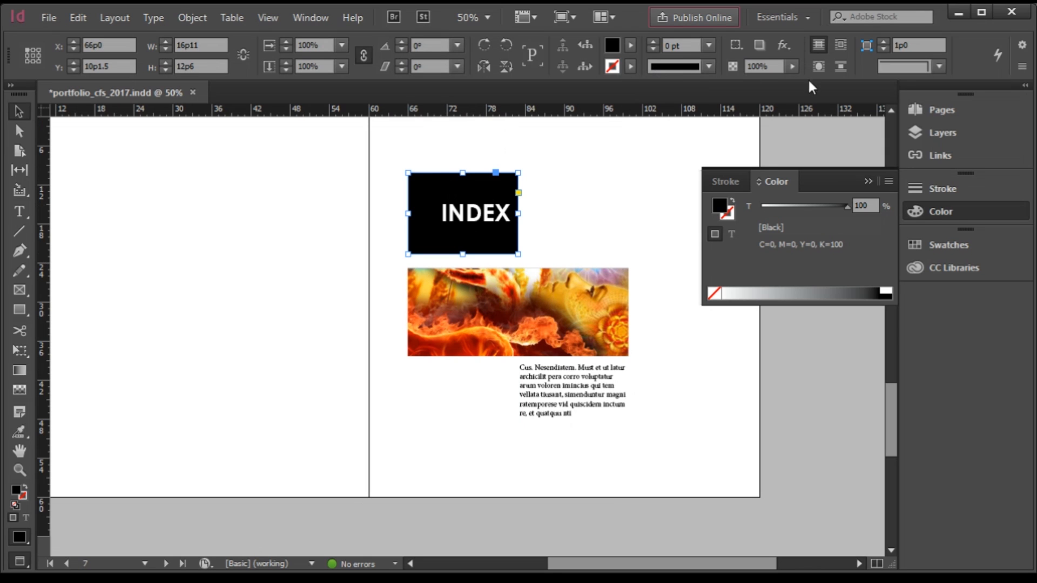
drag(868, 206, 817, 209)
text(85)
key(Return)
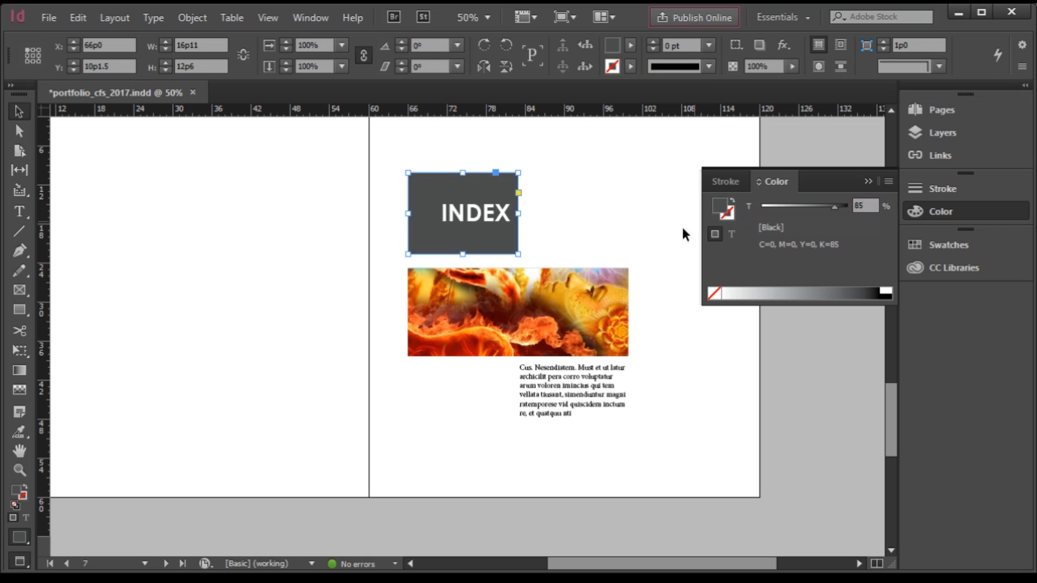
drag(865, 208, 796, 231)
text(90)
key(Return)
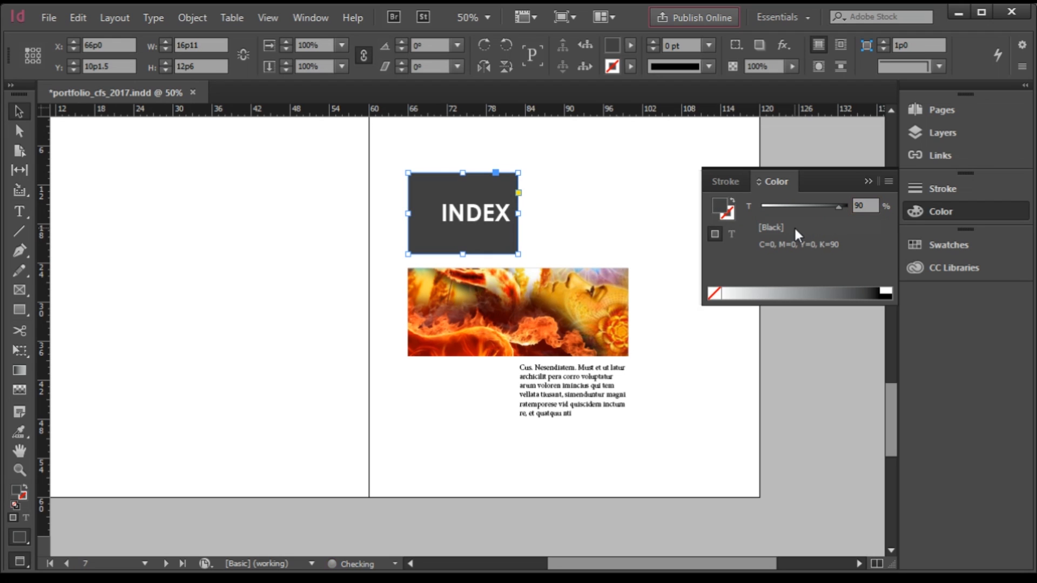
click(674, 187)
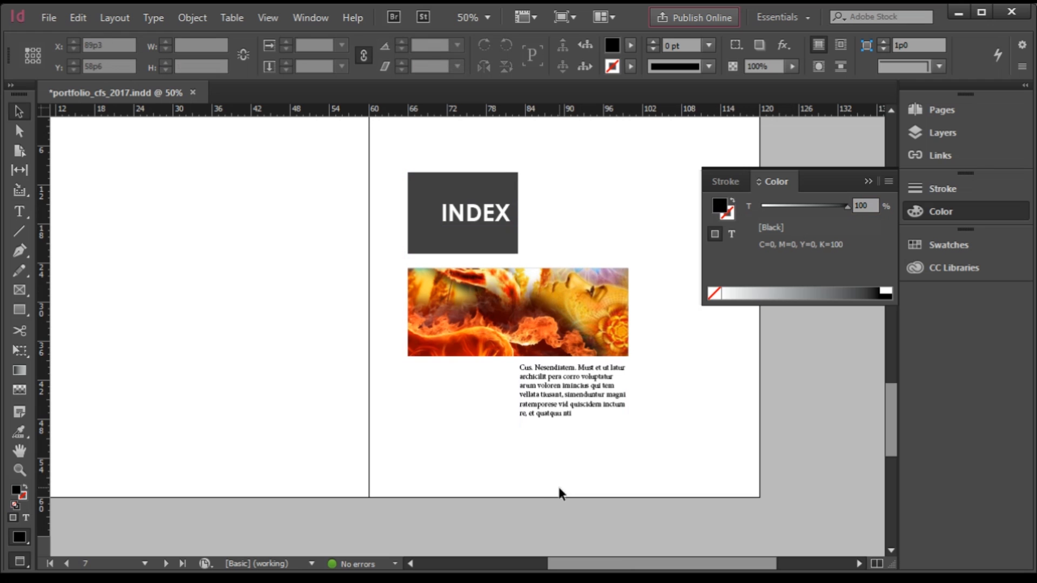
Draw a vertical line about 9p2 long just left of the placeholder text and shorten it to about 8p0.3.
key(alt)
alt+scroll(610, 442, up, 1)
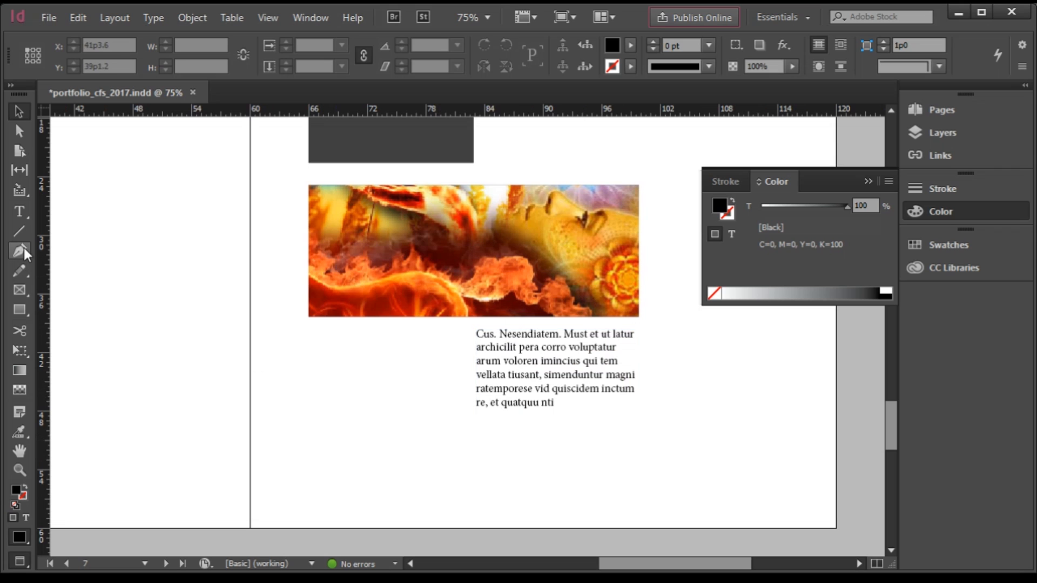
key(backslash)
drag(468, 328, 469, 419)
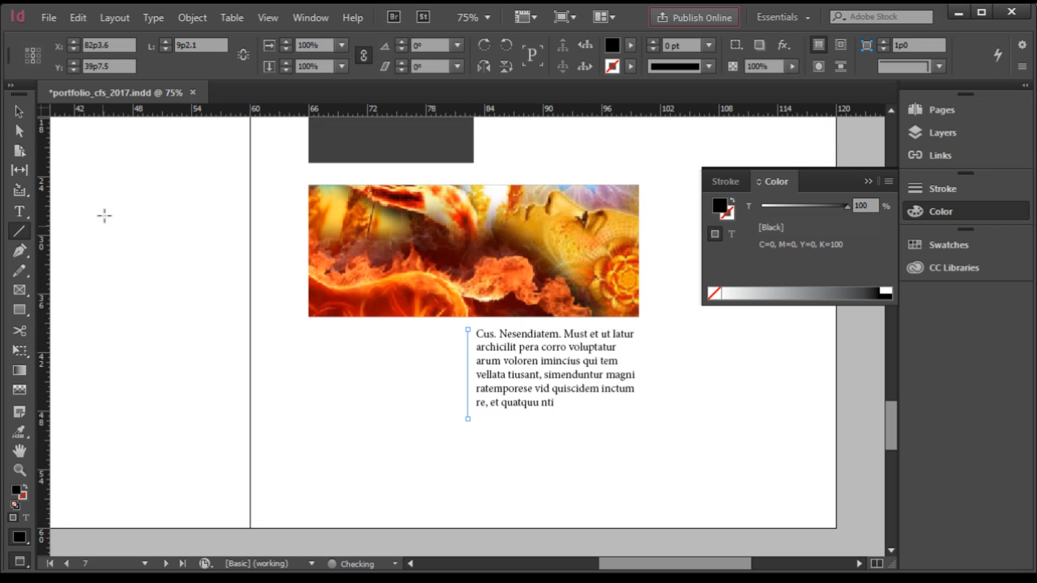
key(v)
scroll(491, 432, up, 3)
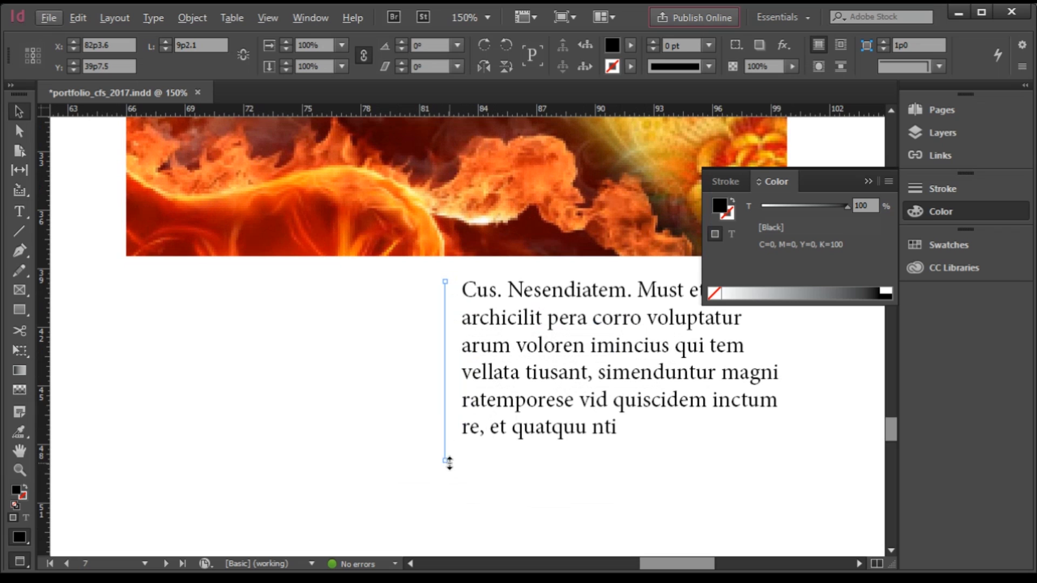
drag(450, 463, 453, 438)
click(467, 461)
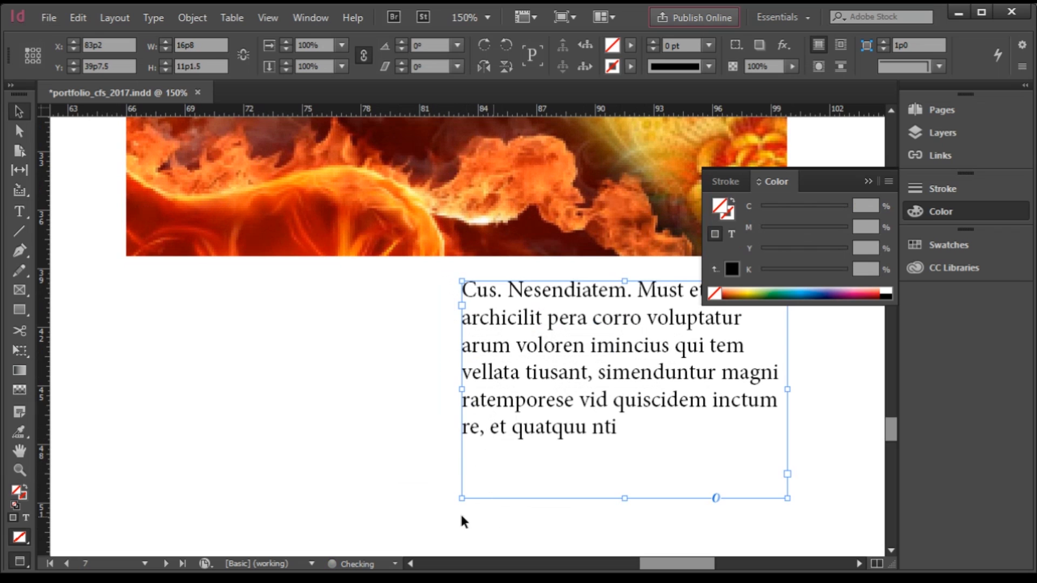
Give the vertical line beside the placeholder text a stroke weight of 1 pt.
click(446, 394)
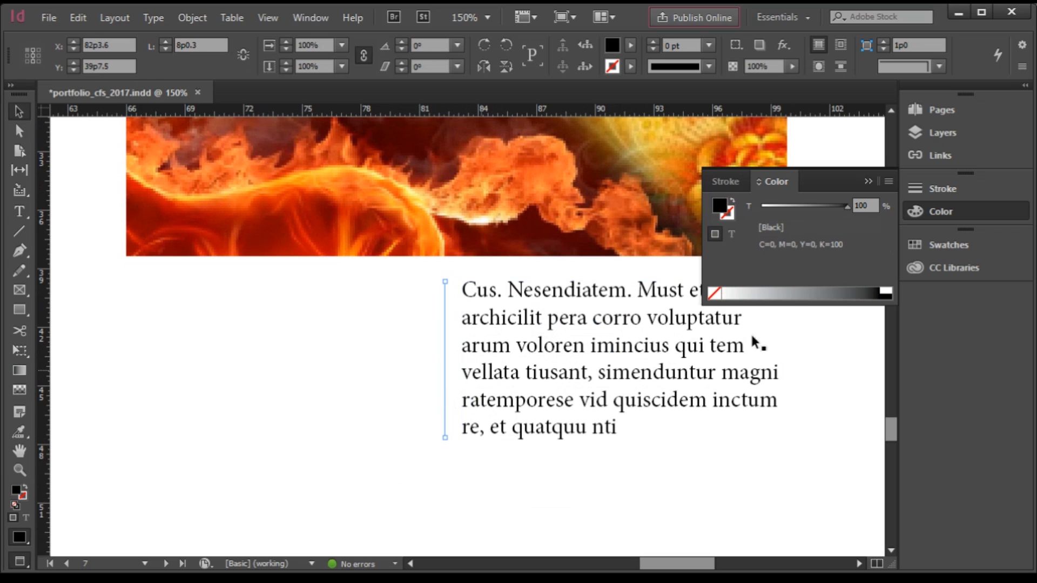
click(953, 189)
click(827, 206)
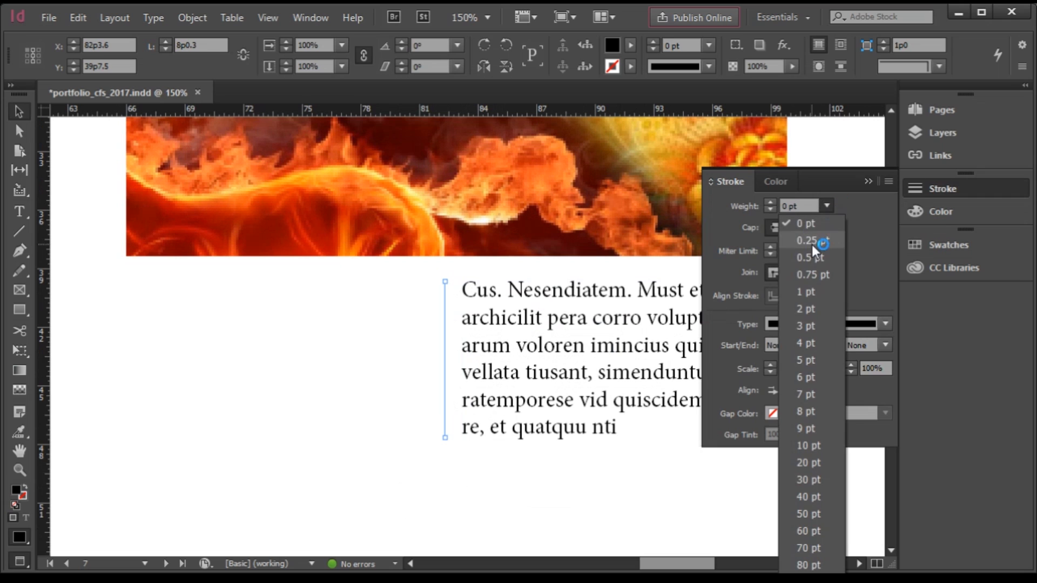
click(800, 291)
click(303, 408)
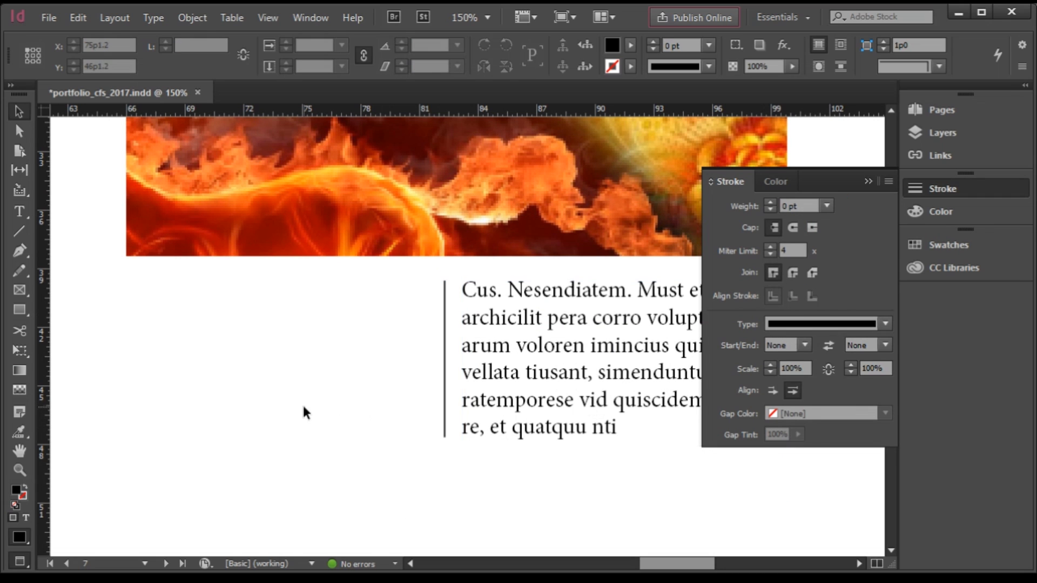
Draw a small black rectangle about 4p7.6 wide and 4p3 high just above the right end of the moodboard image.
scroll(325, 413, down, 3)
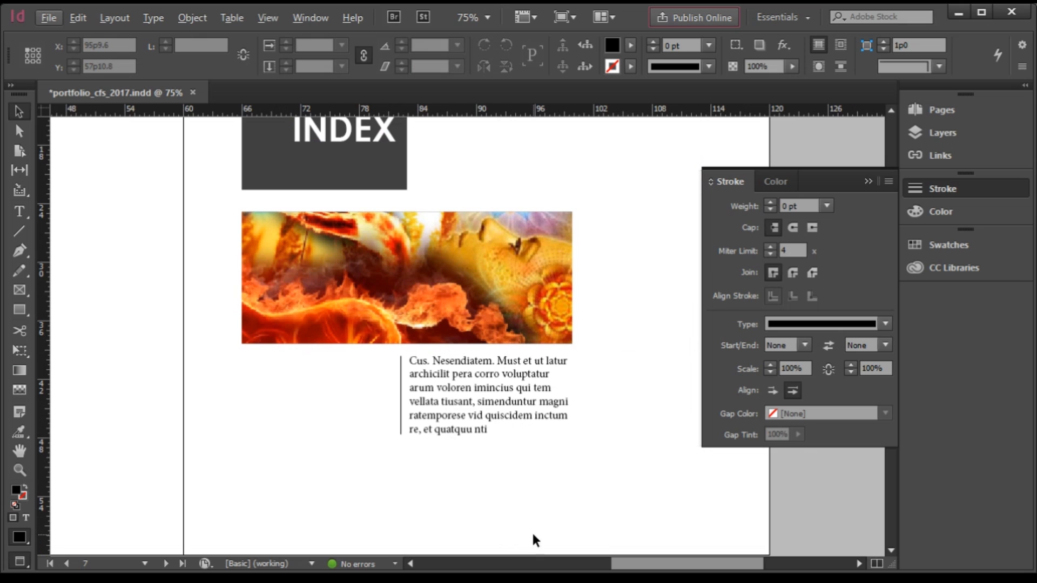
scroll(548, 491, down, 1)
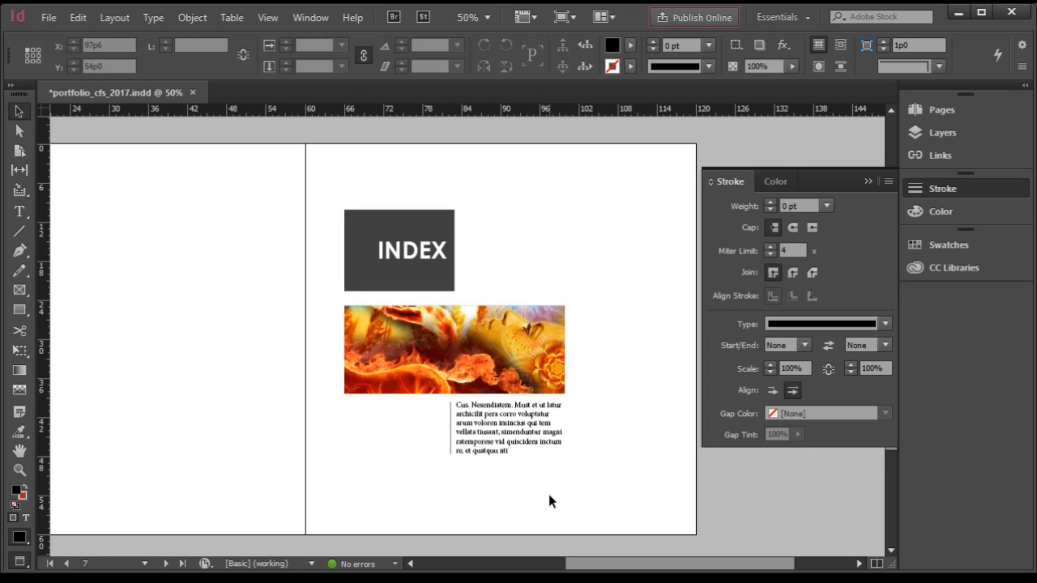
scroll(547, 492, down, 1)
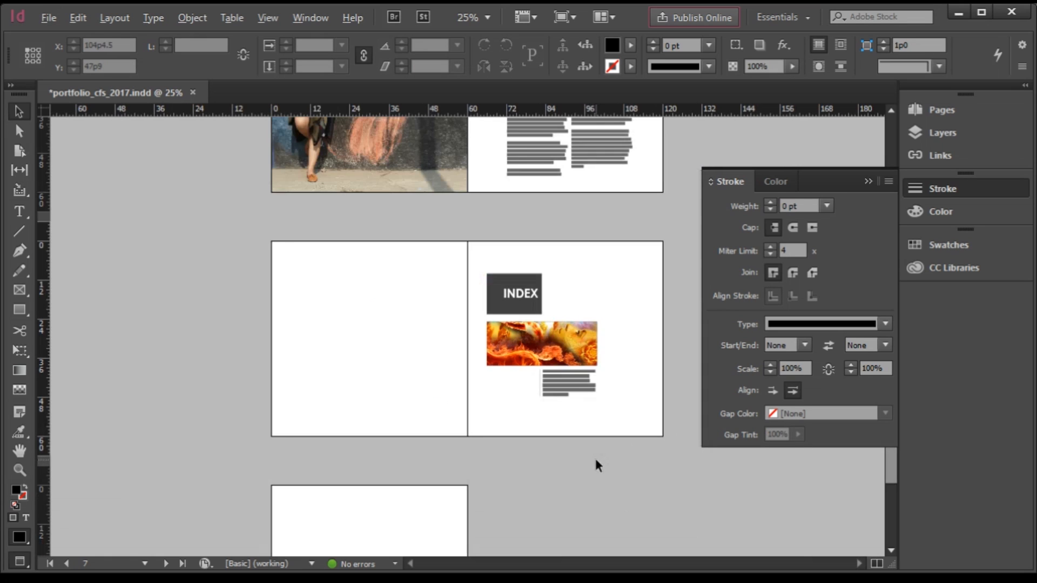
scroll(670, 328, up, 4)
scroll(632, 315, down, 1)
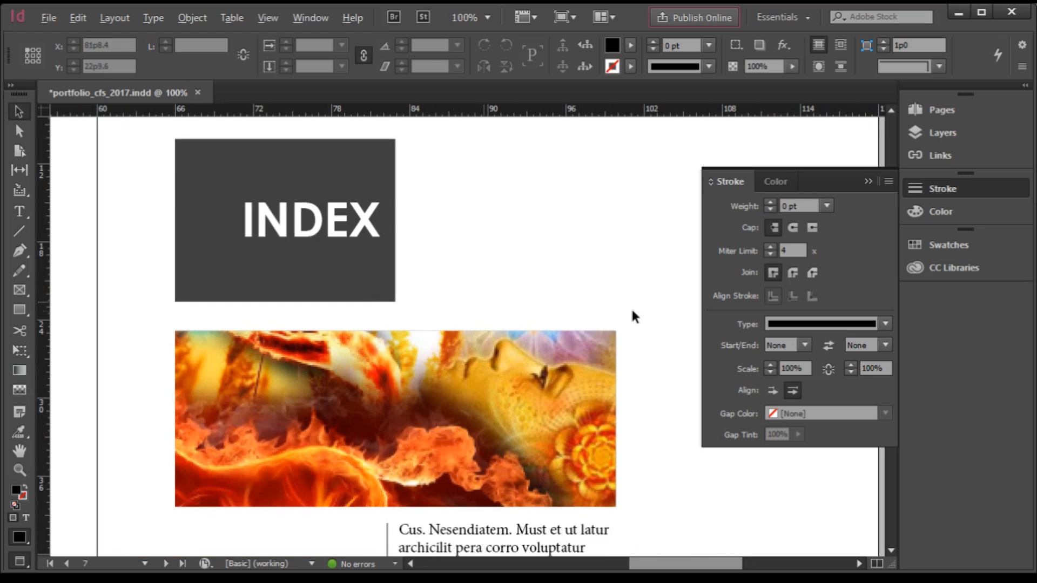
scroll(546, 362, up, 2)
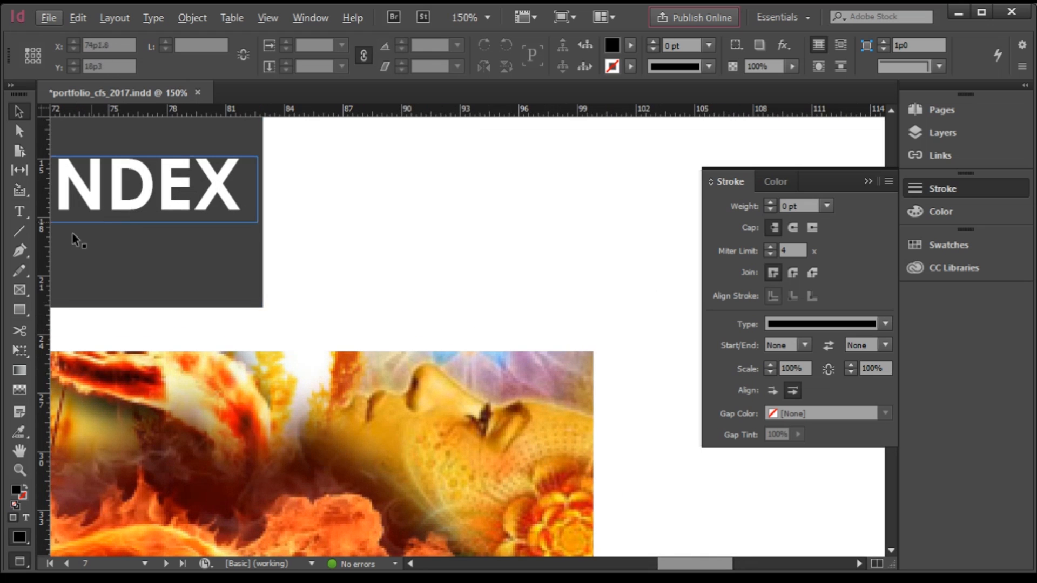
click(20, 311)
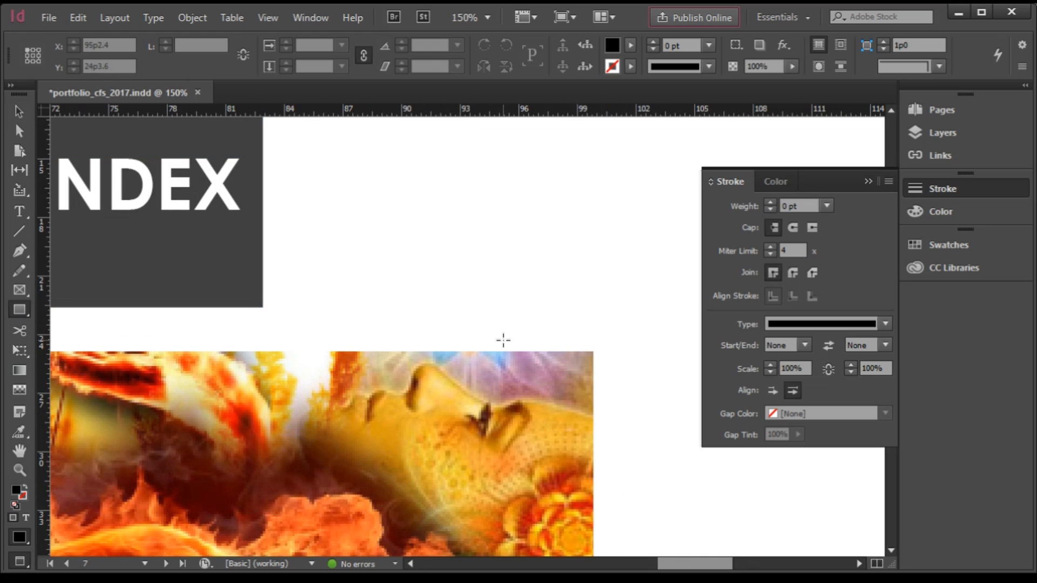
drag(502, 340, 590, 258)
click(19, 111)
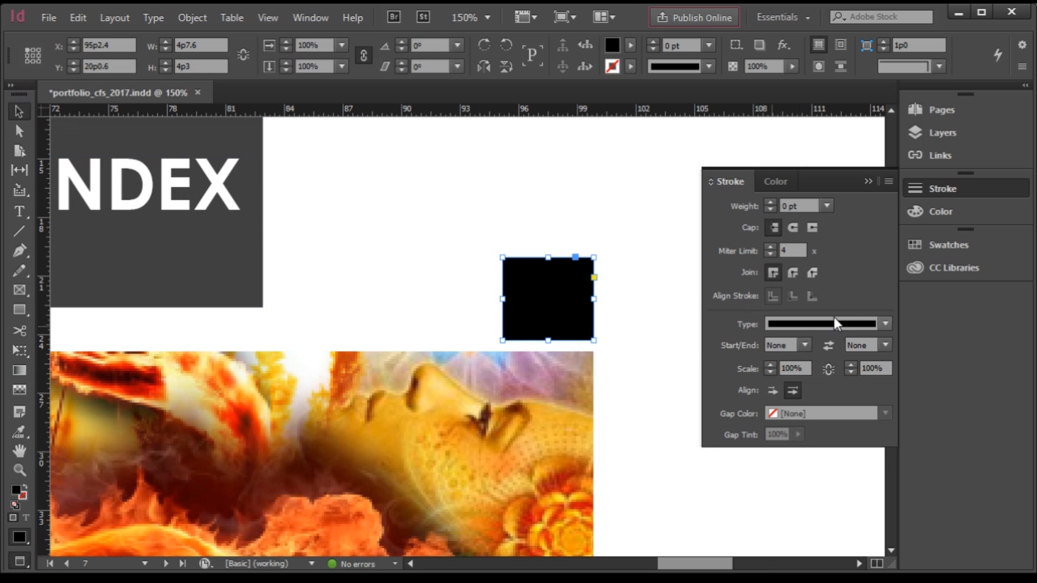
Set the small rectangle's black fill tint to 90%.
click(953, 212)
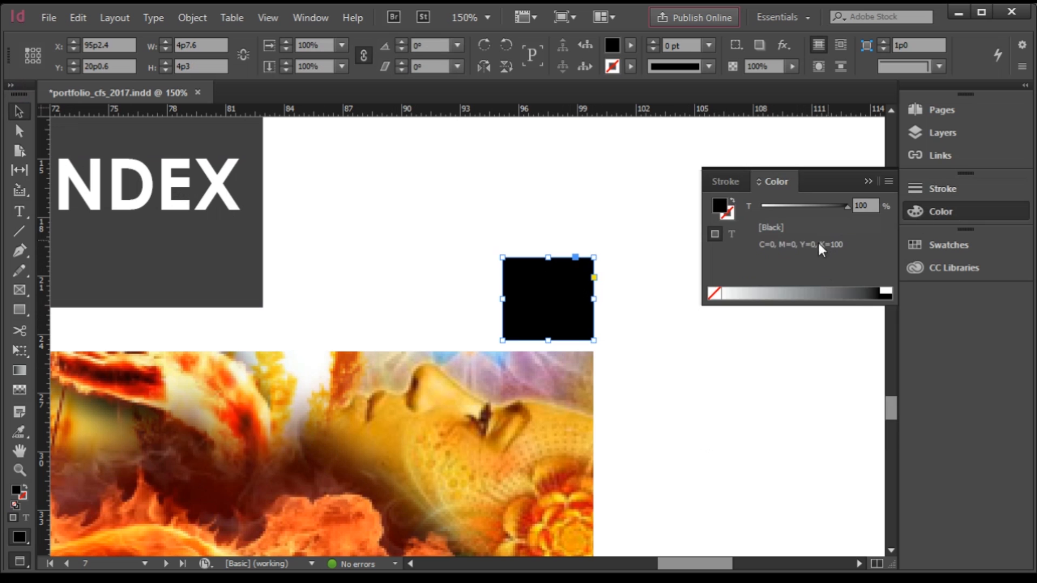
double_click(865, 205)
text(90)
key(Return)
click(576, 222)
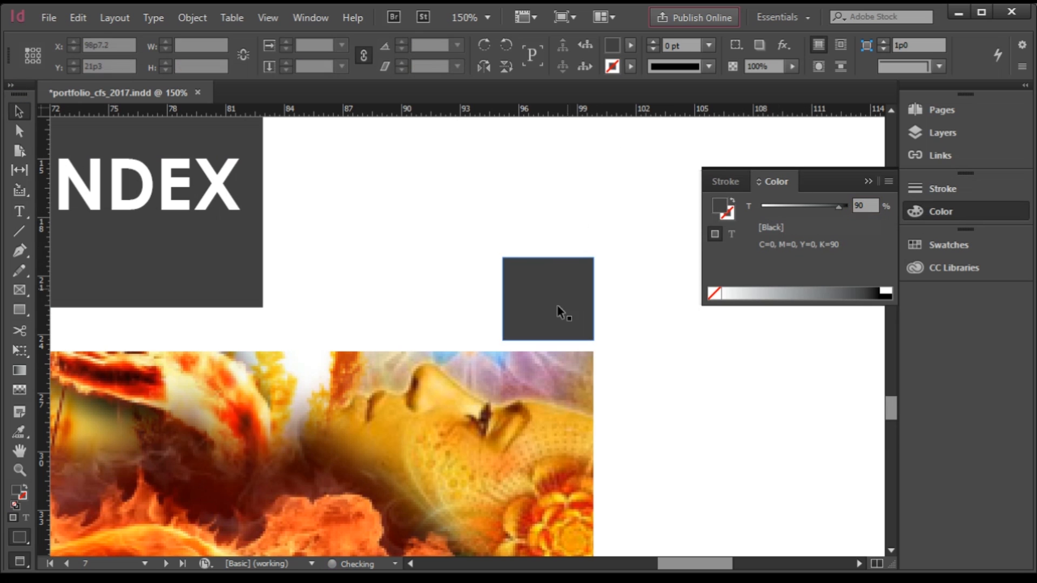
Start adding a text frame near the small dark grey rectangle with the Type tool.
click(20, 214)
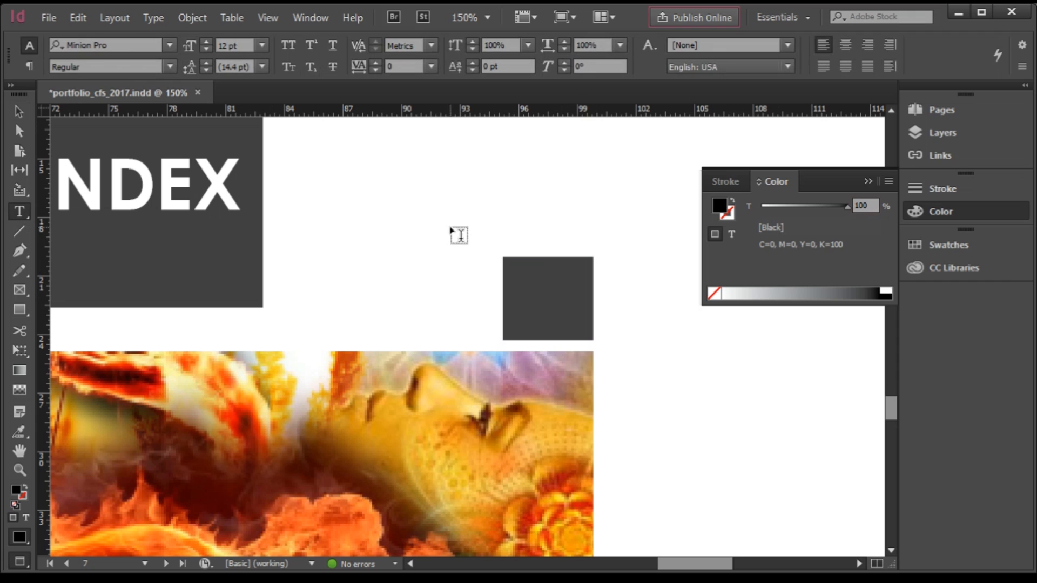